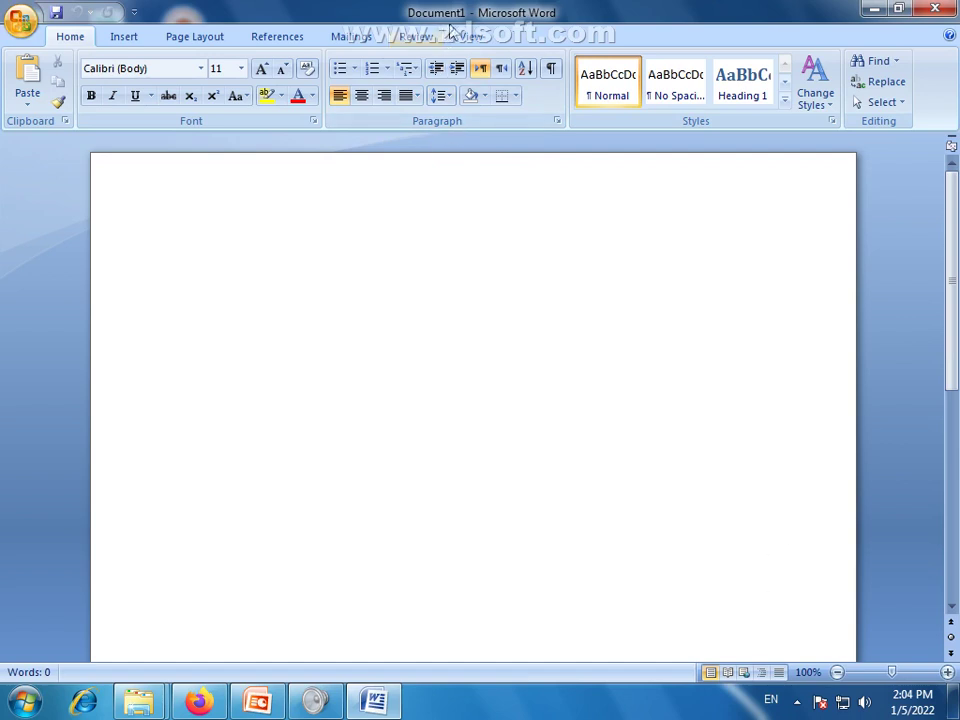
Turn on the Highlight Mouse Cursor effect in the screen recorder's settings and minimize the recorder.
click(800, 701)
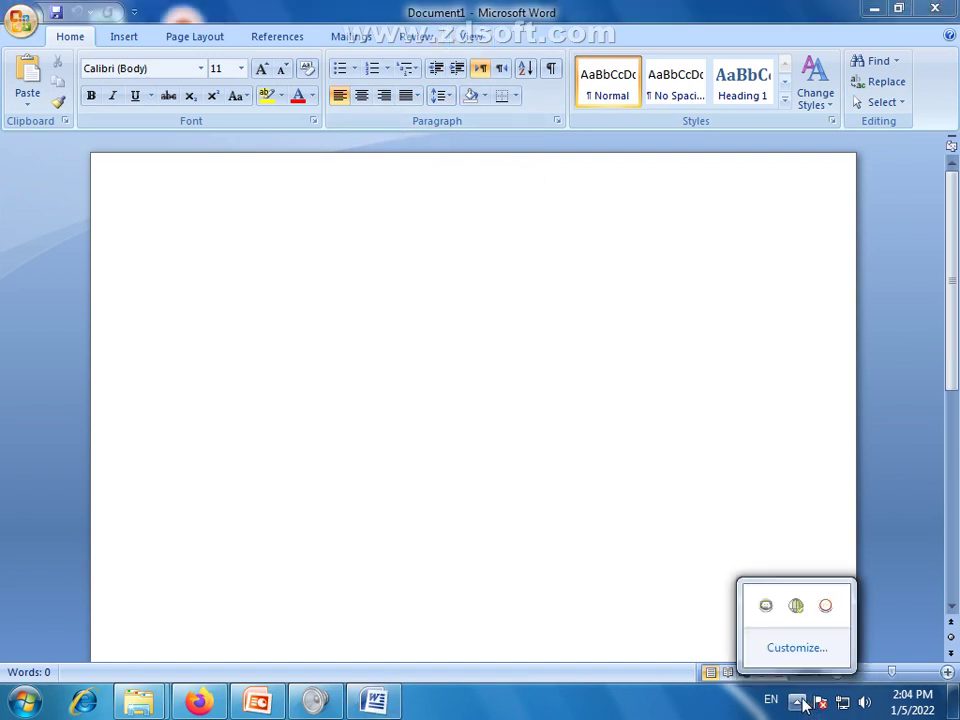
click(825, 607)
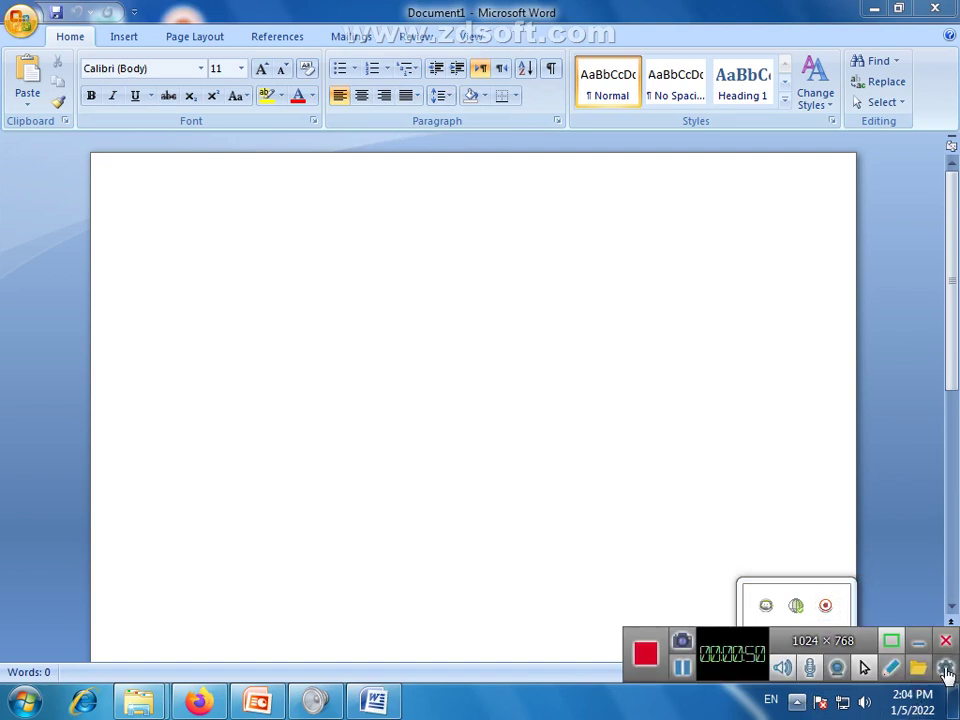
click(945, 668)
mouse_move(845, 572)
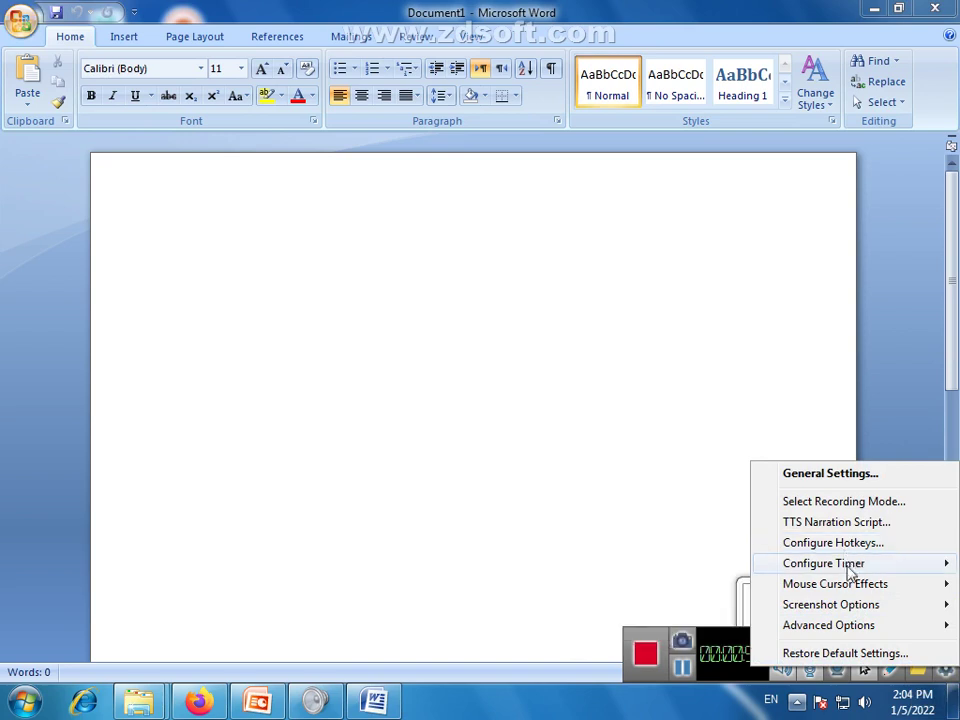
mouse_move(846, 594)
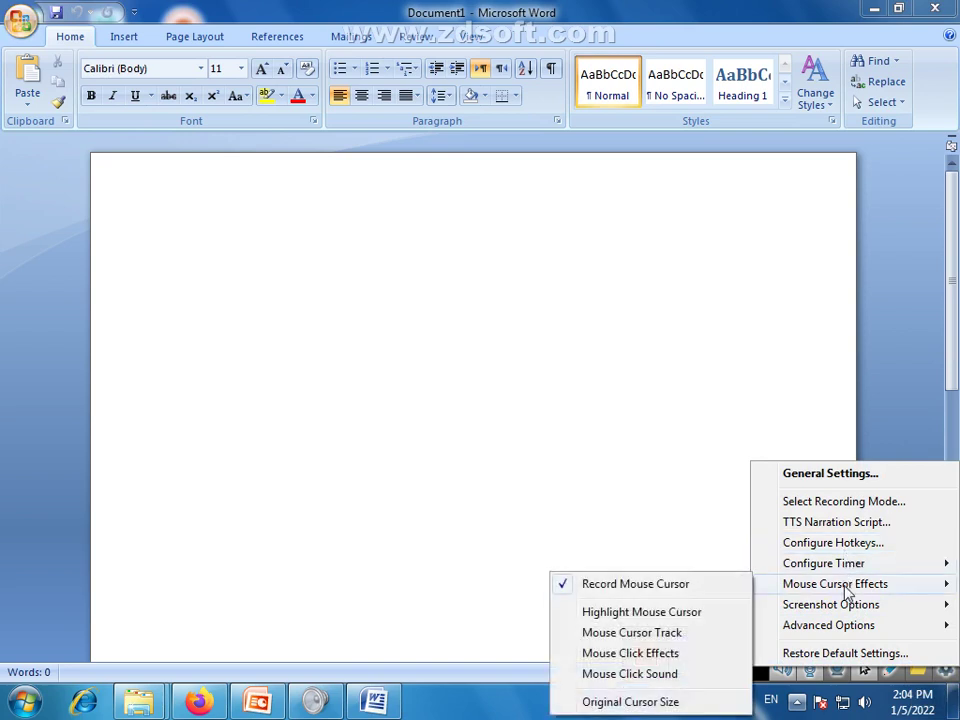
click(649, 618)
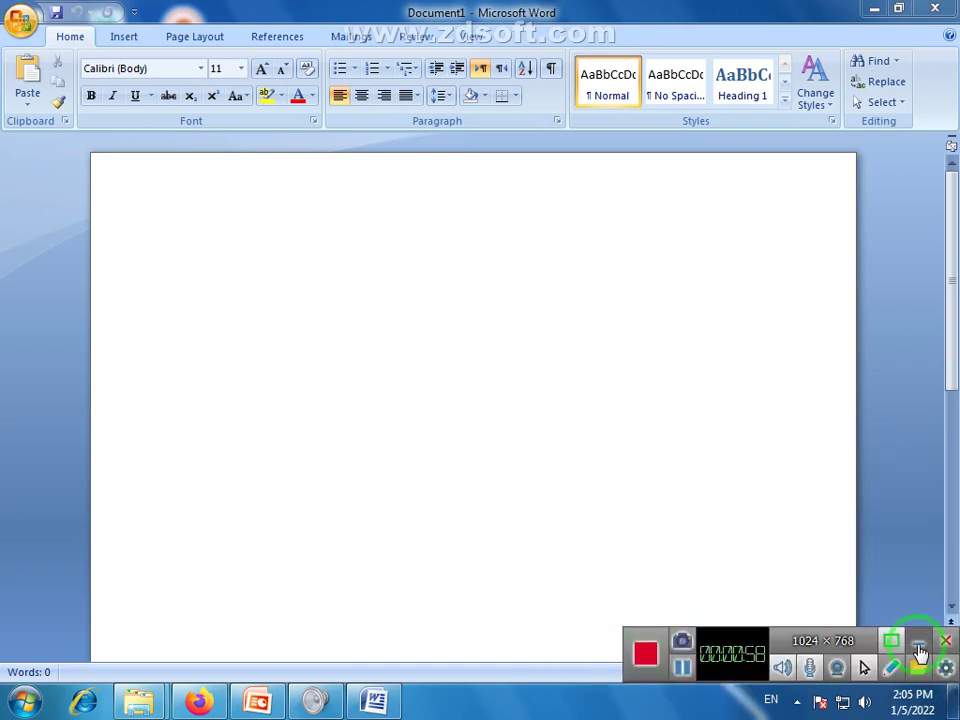
click(919, 652)
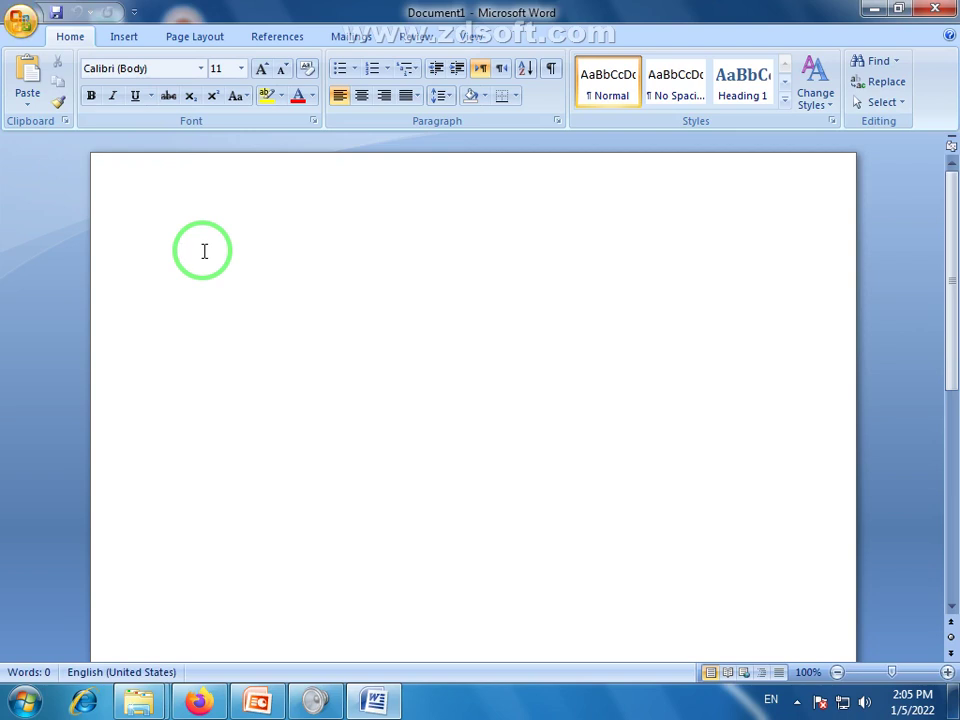
Enter the letter A on the blank page and enlarge its font size to 28.
text(A)
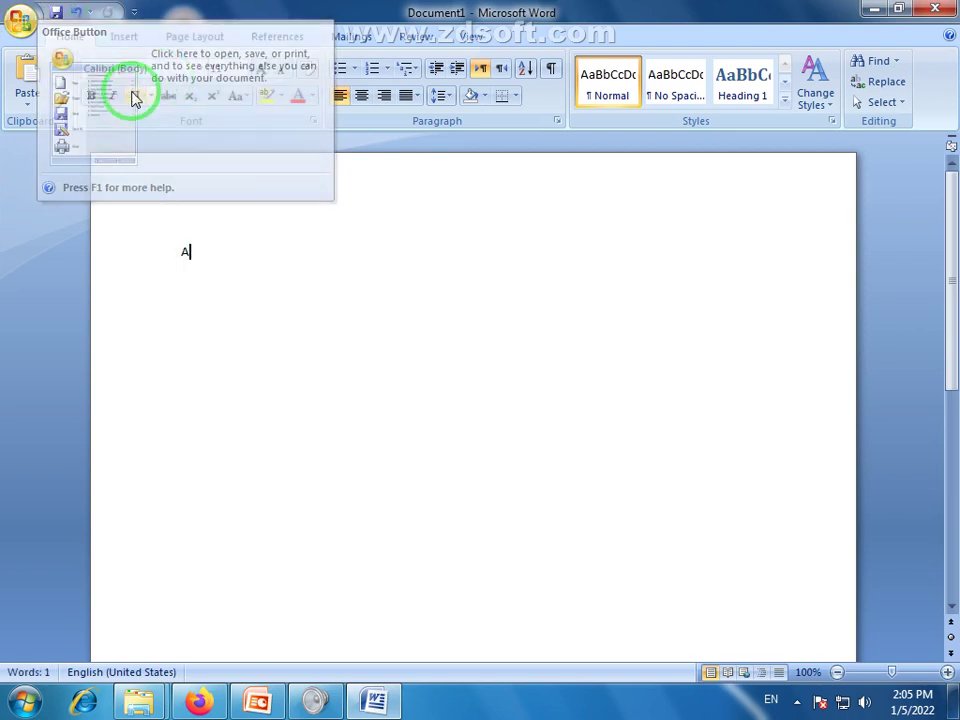
click(262, 72)
click(263, 74)
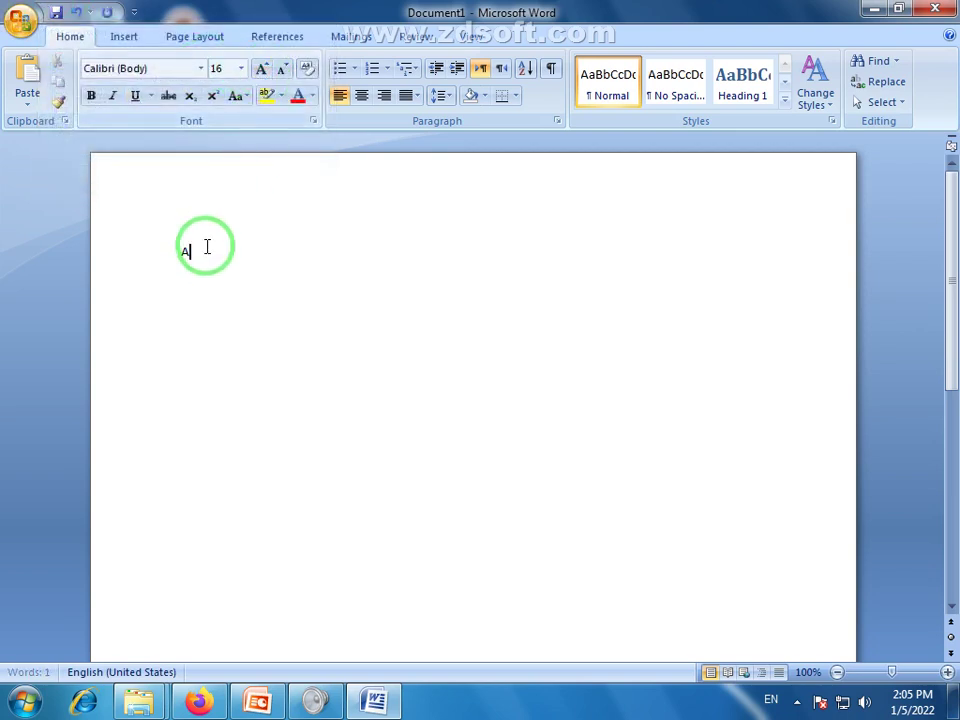
double_click(206, 248)
click(262, 70)
click(262, 70)
click(262, 70)
click(262, 70)
click(262, 70)
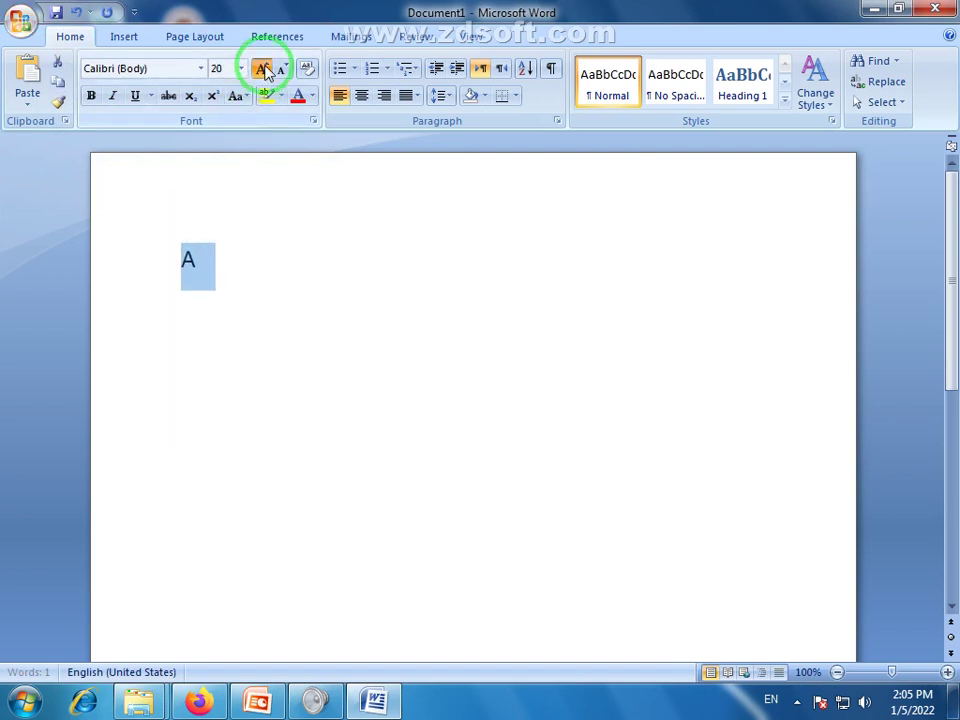
click(262, 70)
click(262, 70)
click(262, 70)
click(262, 70)
Delete the letter A and undo the recent edits to the page.
drag(204, 270, 270, 269)
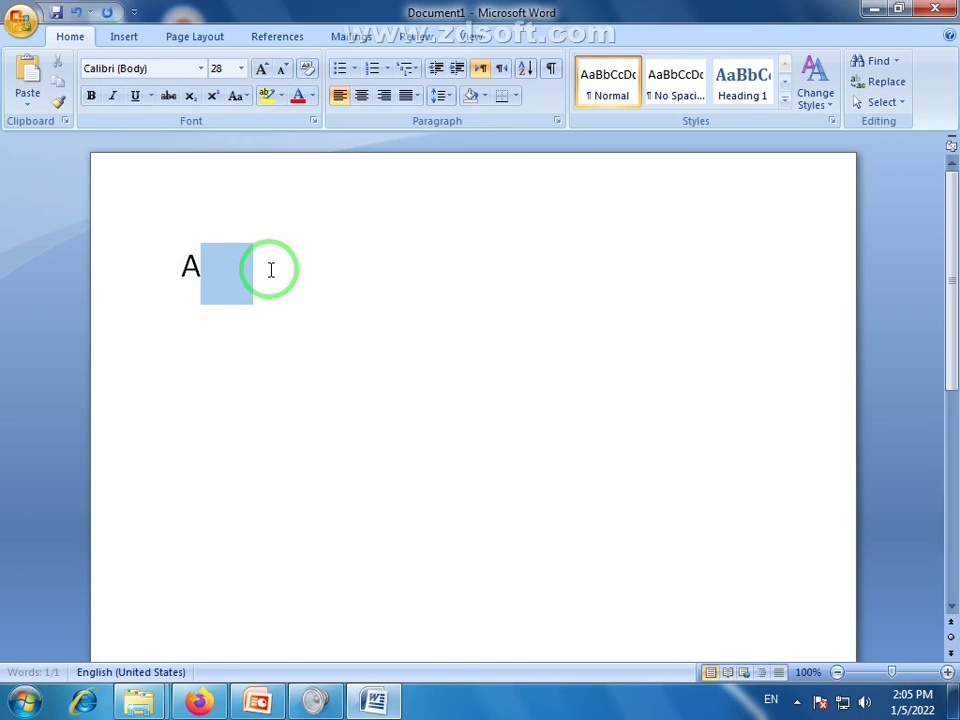
click(270, 269)
key(BackSpace)
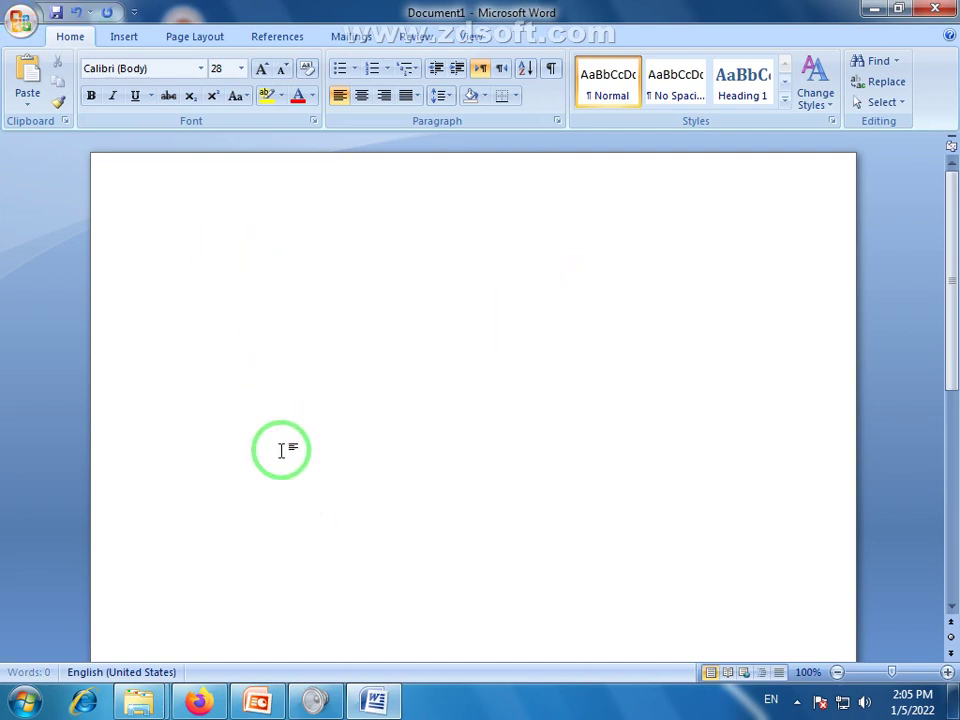
key(ctrl+z)
key(ctrl+z)
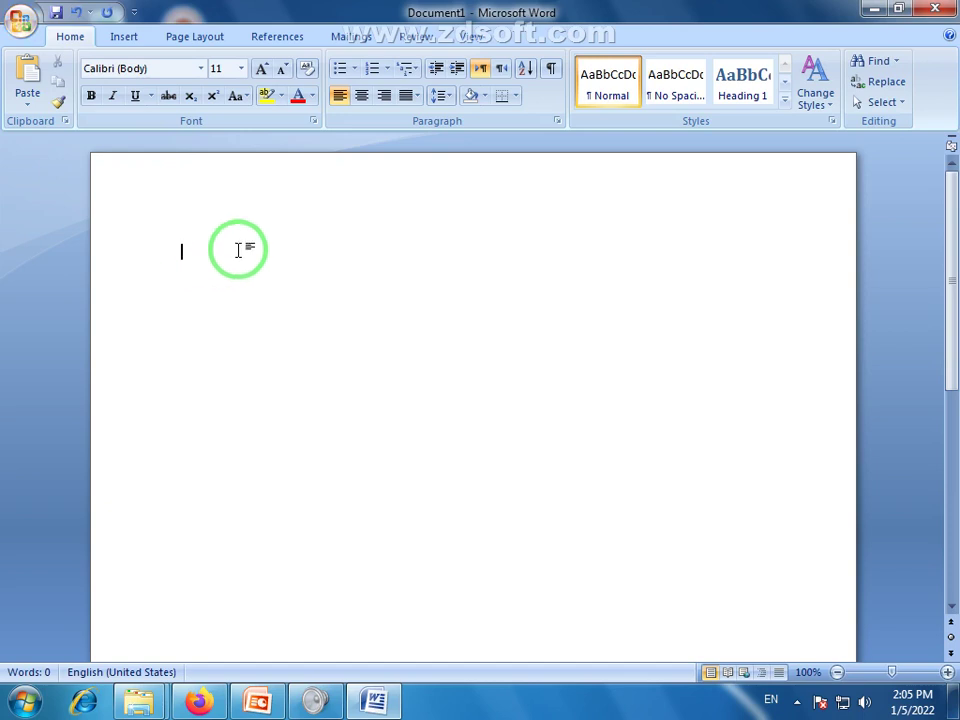
Set the font size of the empty first paragraph to 16.
double_click(203, 255)
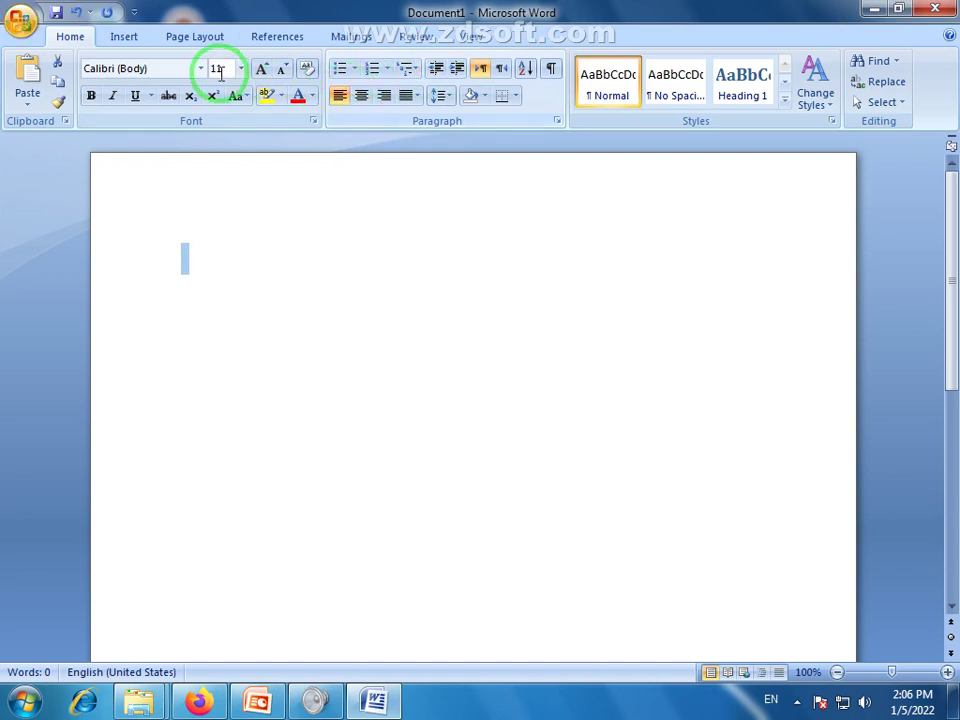
click(262, 70)
click(262, 70)
click(262, 70)
click(195, 294)
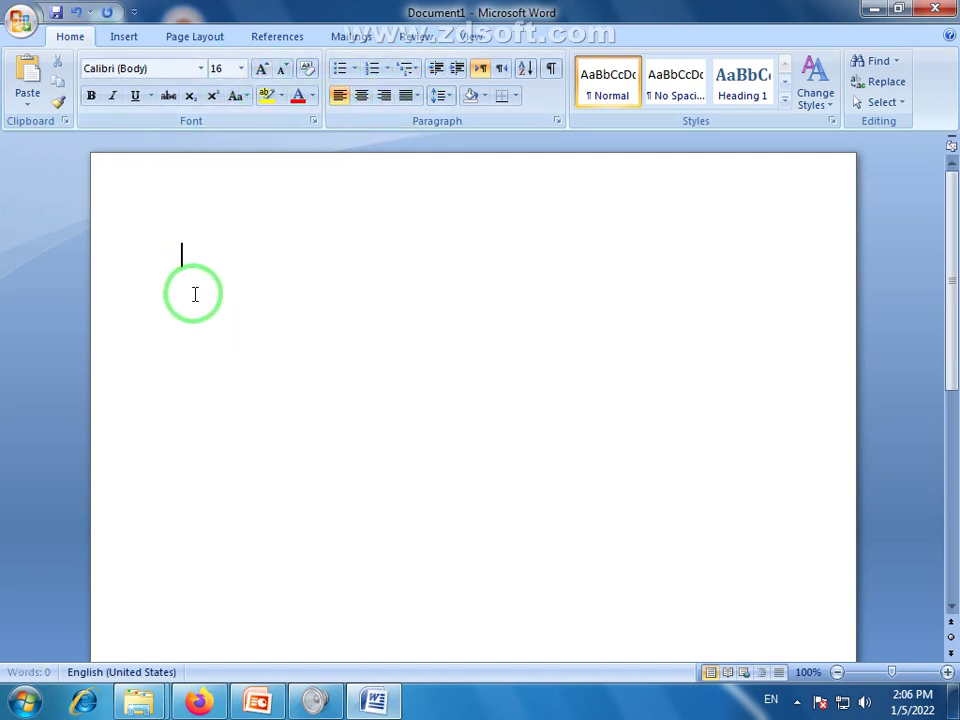
Generate sample text of two paragraphs with three sentences each using =rand(2,3).
text(=)
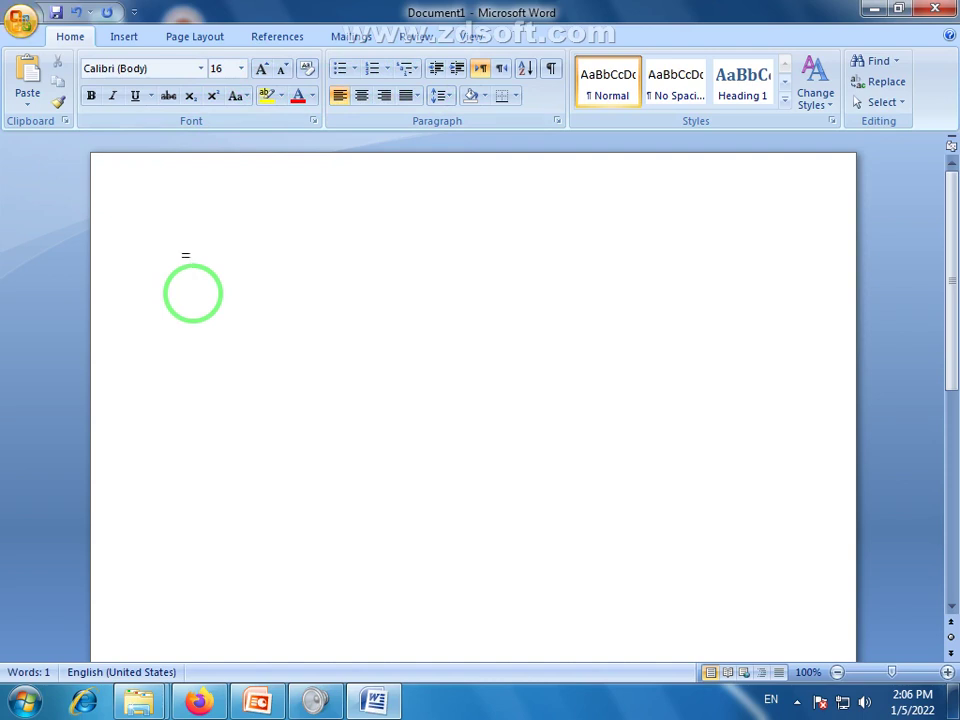
text(rand)
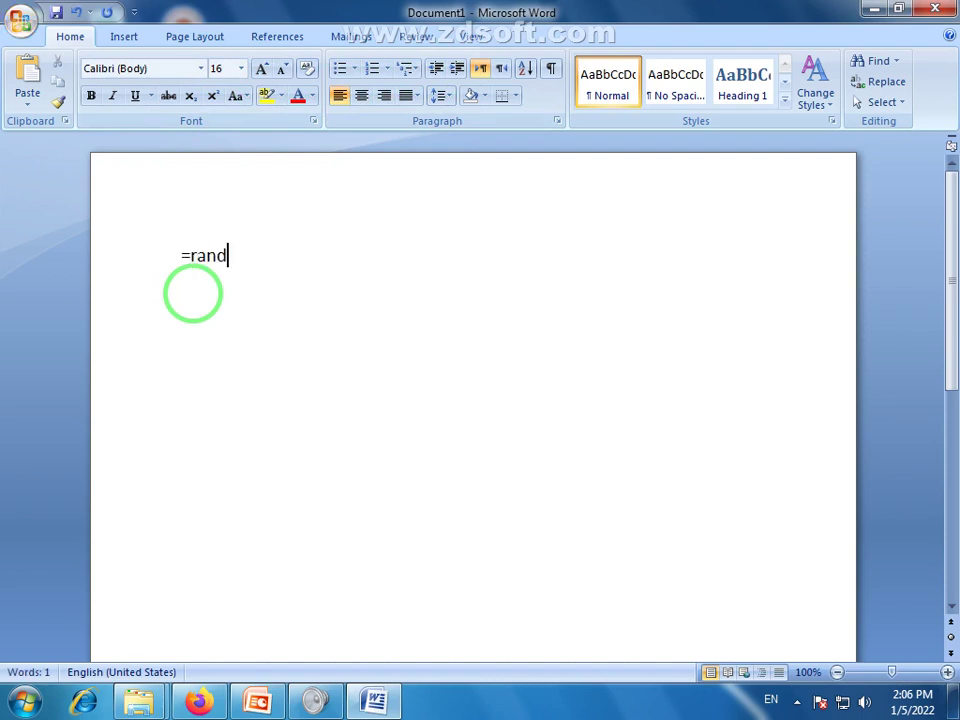
text(()
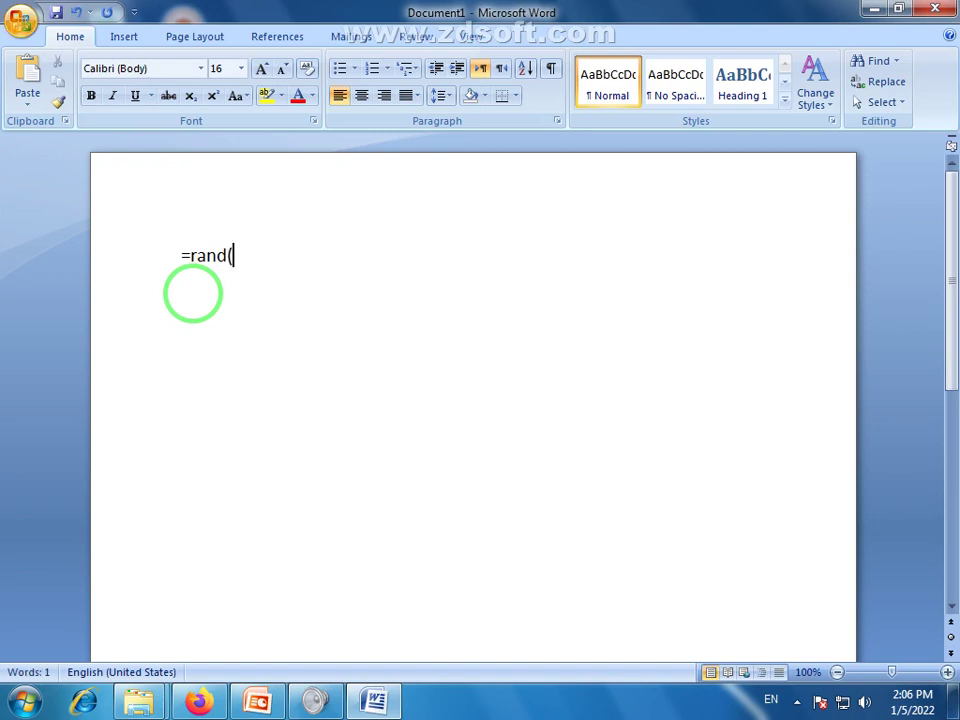
text(2)
text(,)
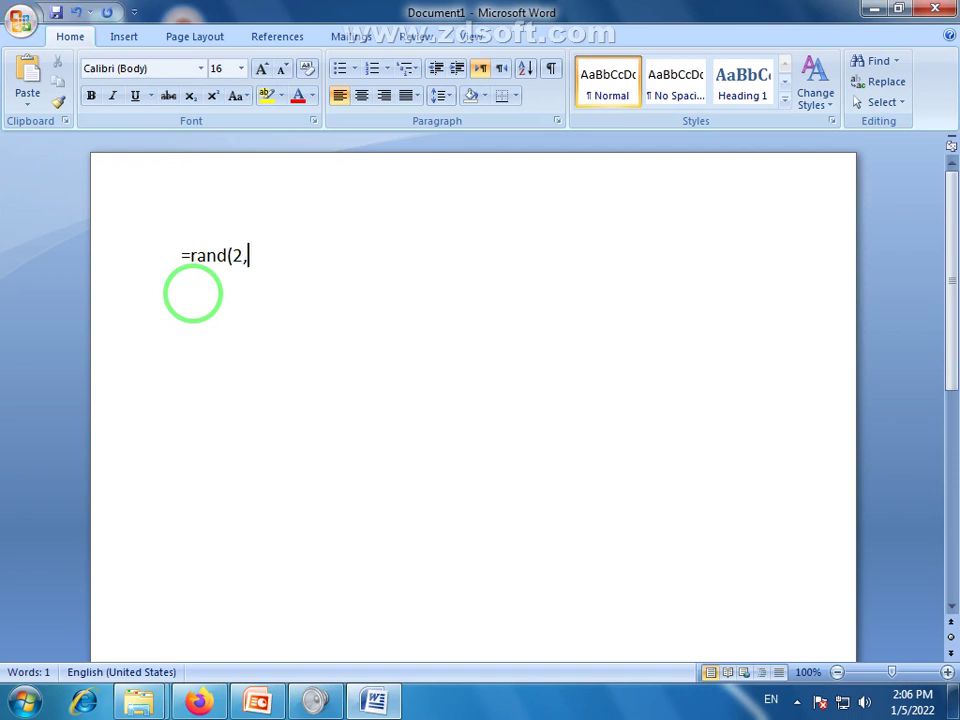
text(3)
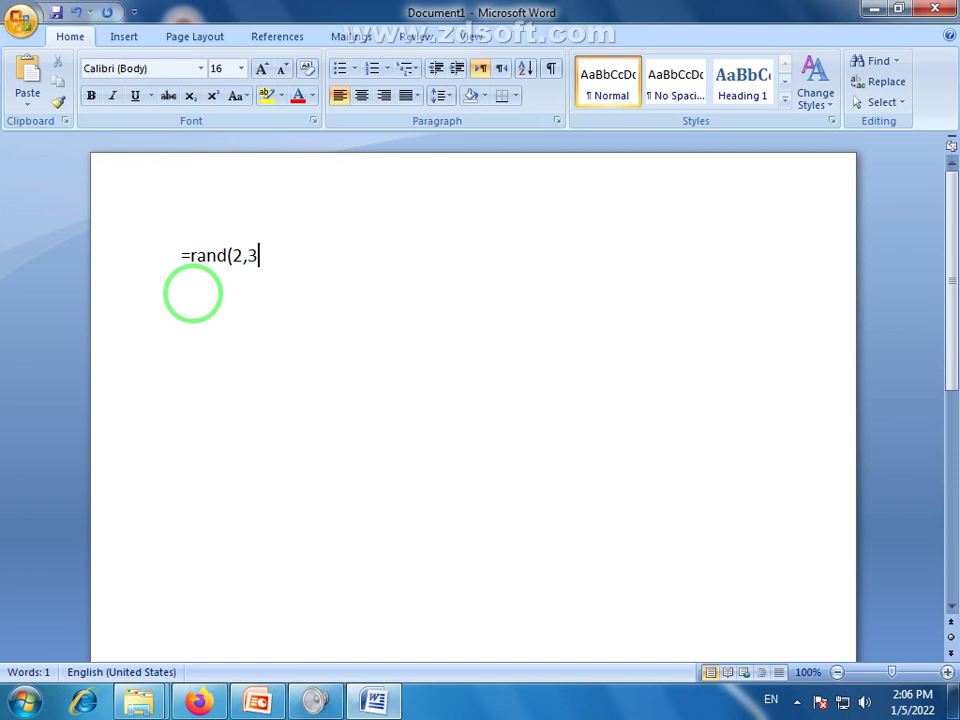
text())
key(Return)
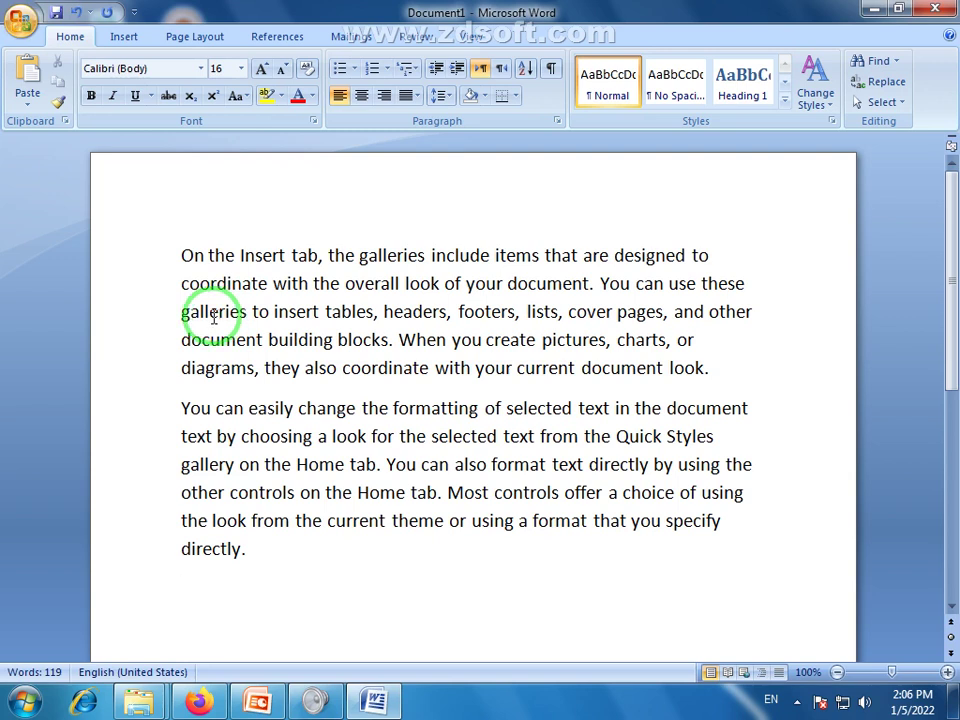
Reduce the font size of both generated paragraphs to 11.
drag(251, 563, 161, 265)
click(283, 70)
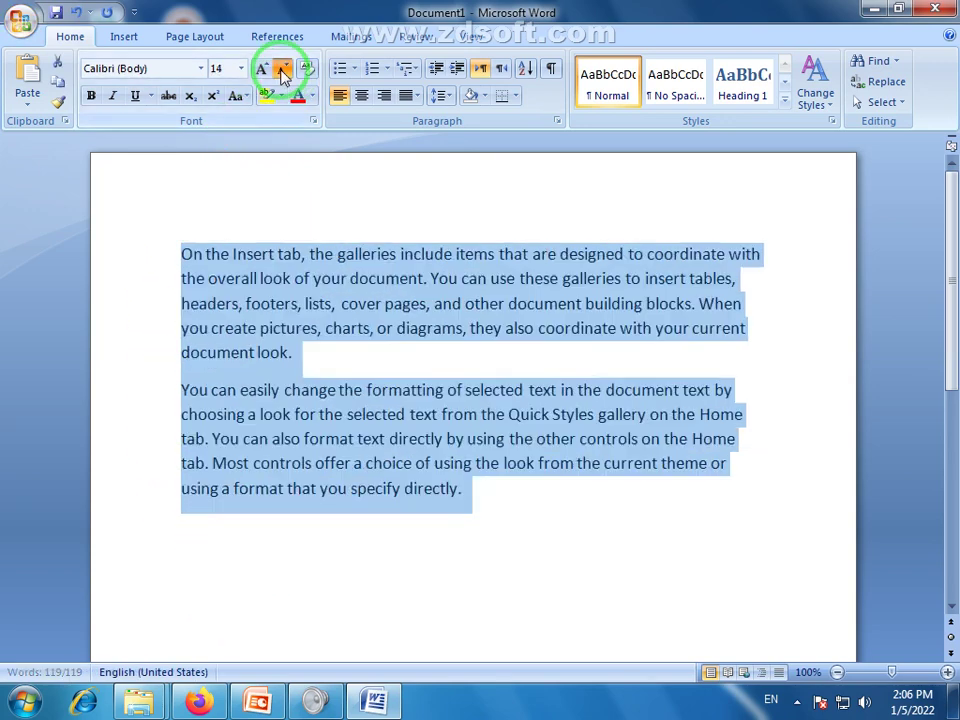
click(283, 70)
click(283, 70)
click(283, 70)
click(263, 69)
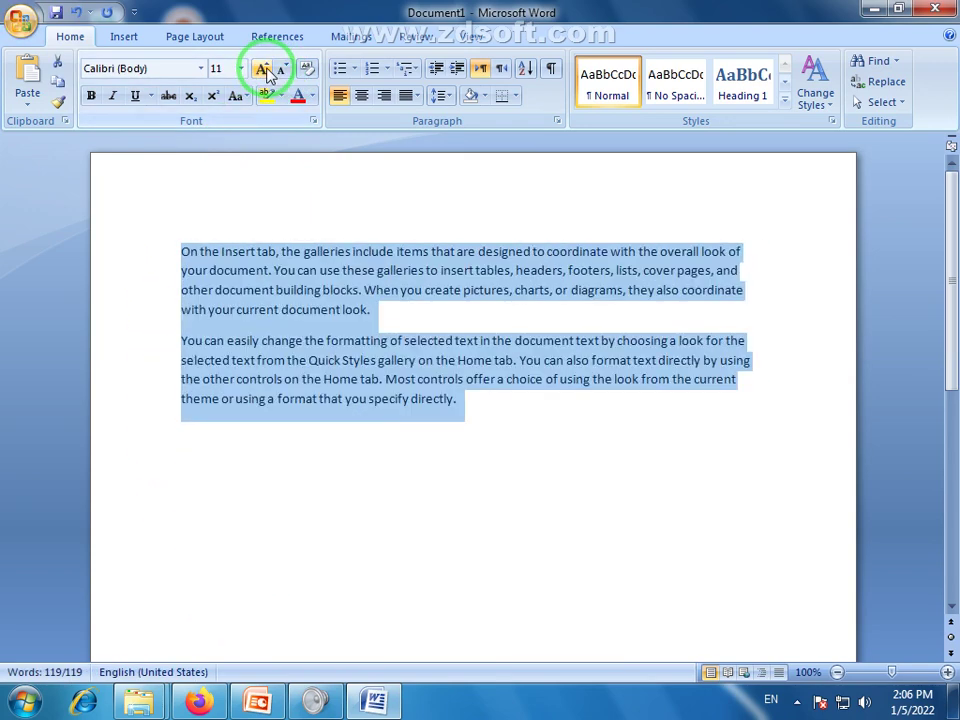
click(352, 404)
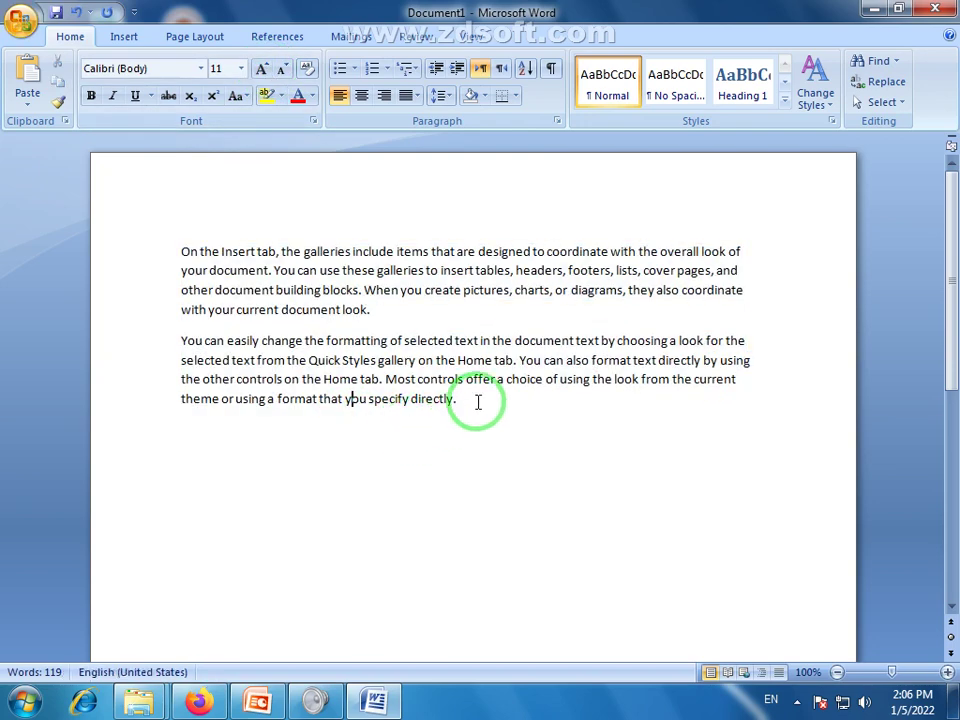
Replace all the sample text with five paragraphs of five sentences each using =rand(5,5).
drag(476, 401, 199, 249)
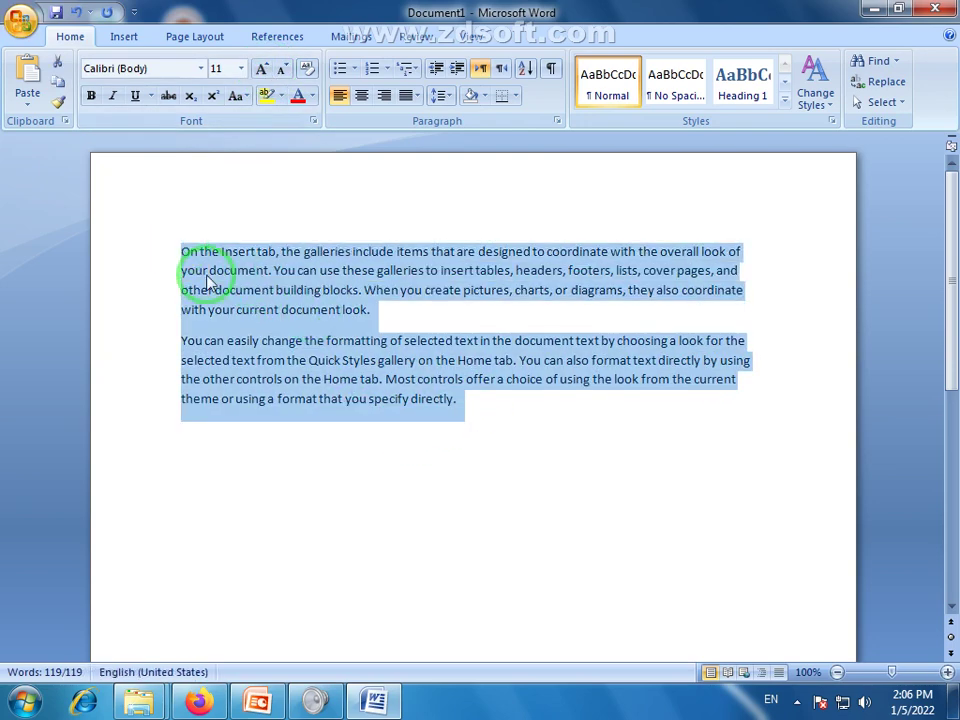
key(Delete)
text(=r)
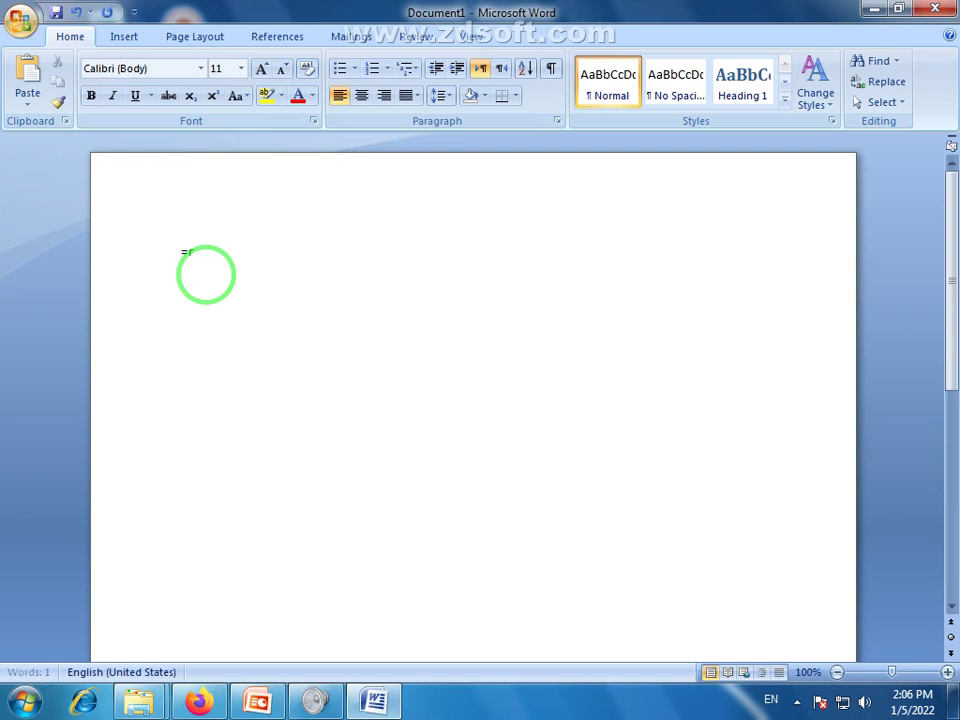
text(and(5)
text(,5)
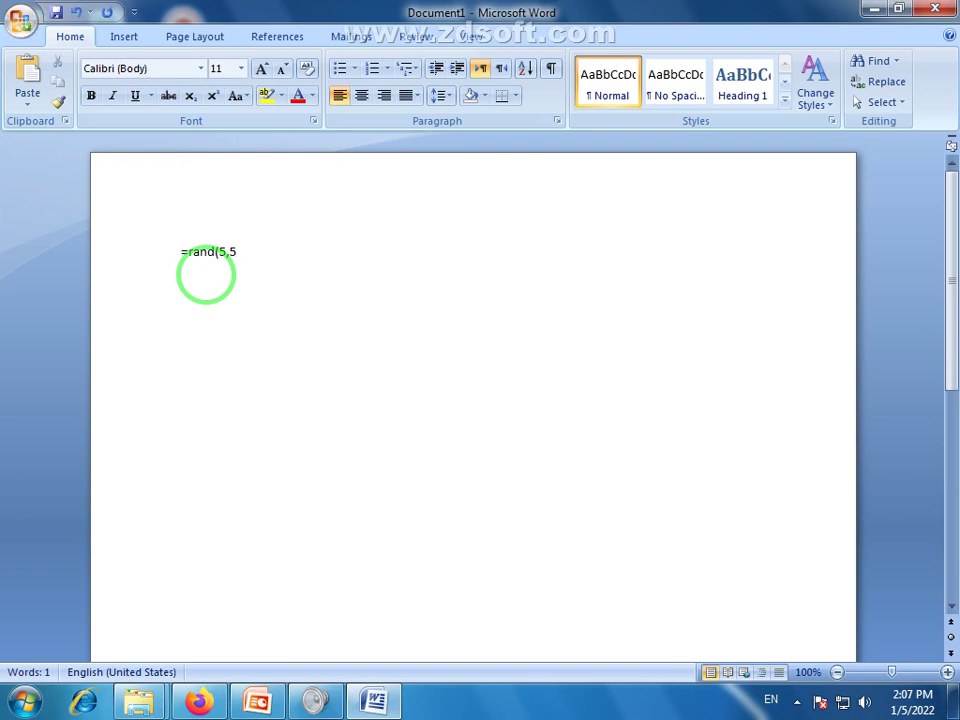
text())
key(Return)
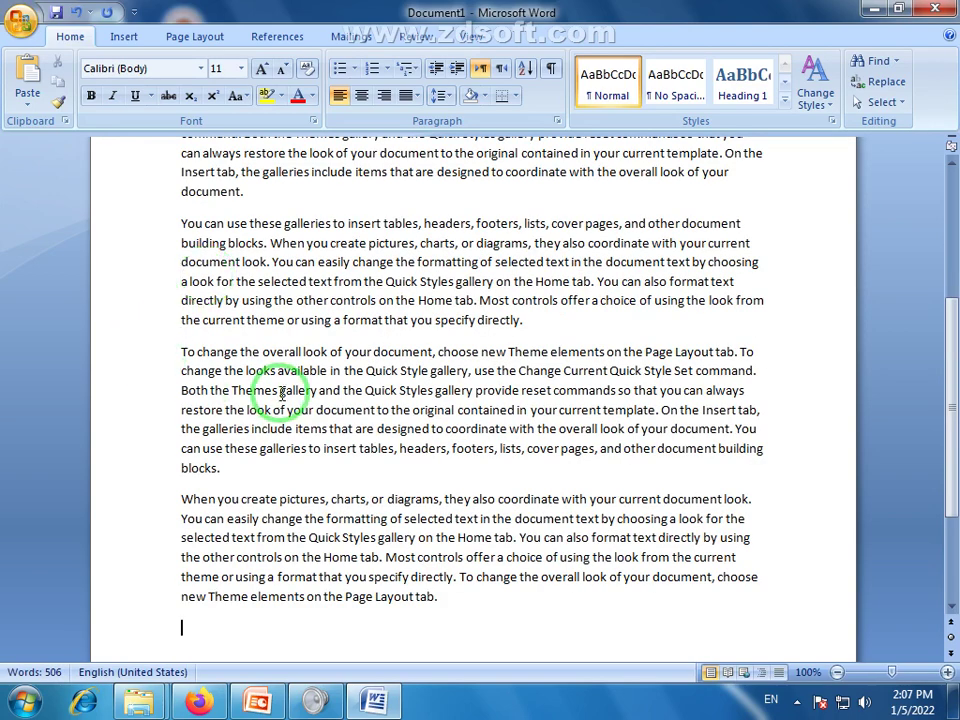
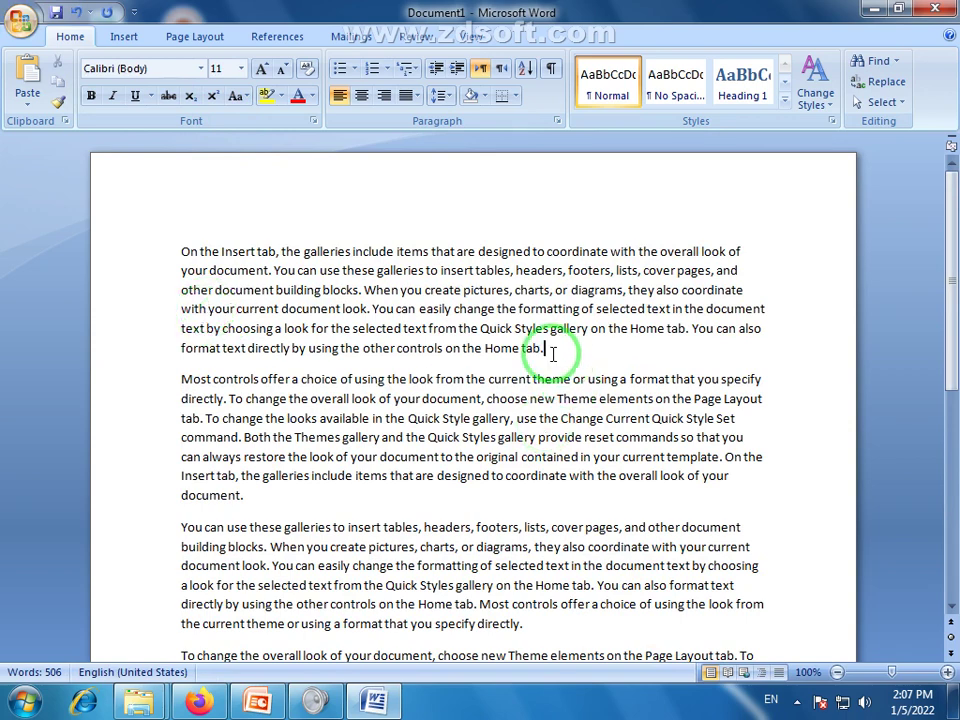
Increase the font size of the whole document text to 14.
drag(547, 348, 184, 250)
click(214, 289)
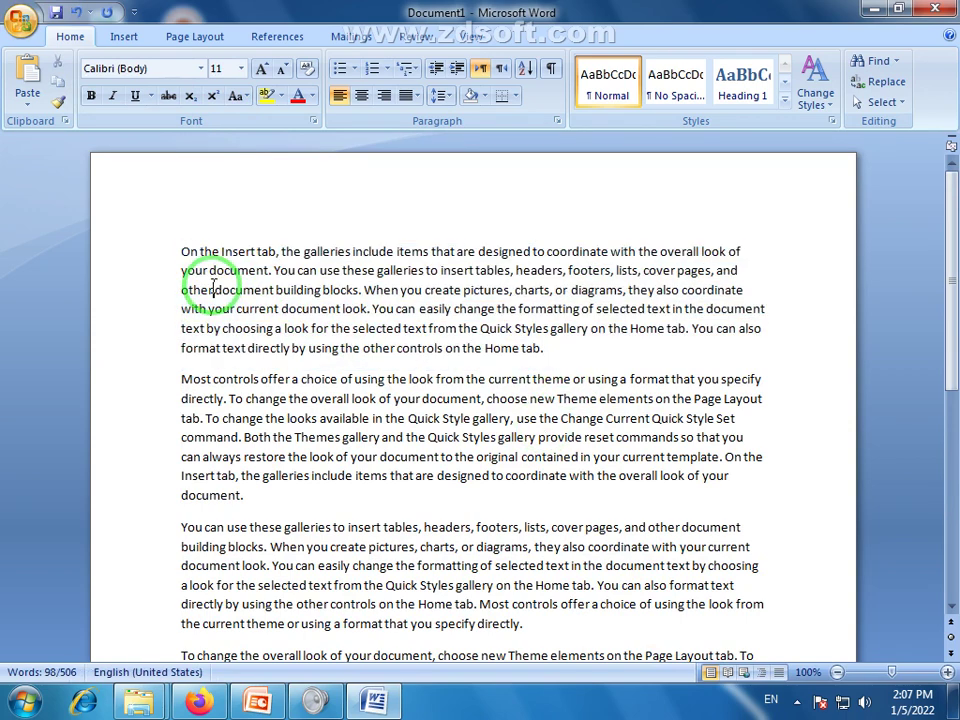
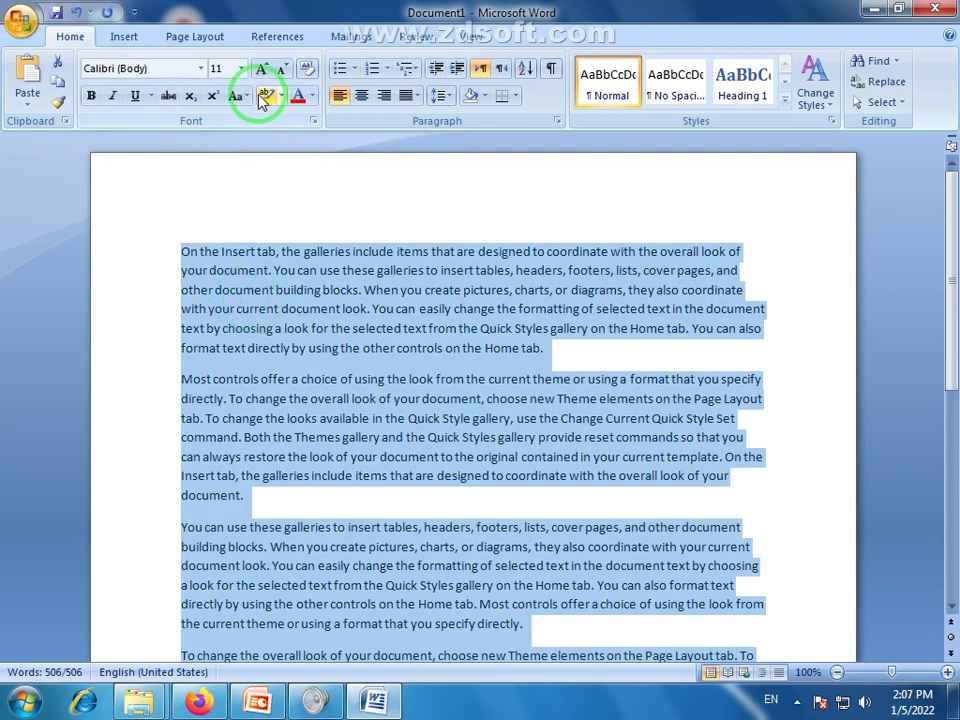
click(261, 68)
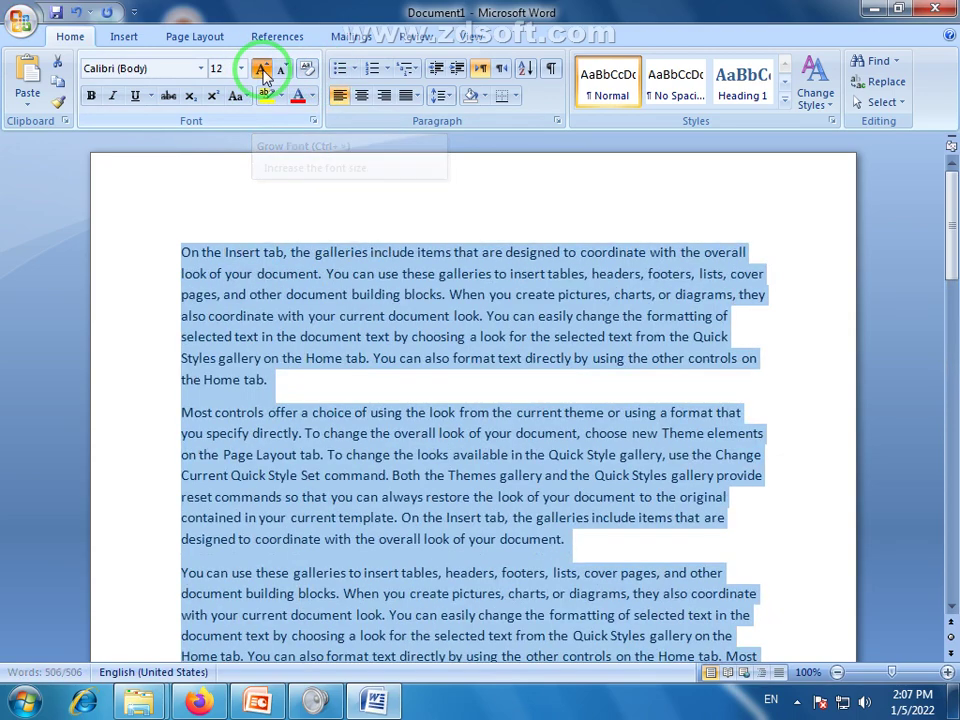
click(261, 68)
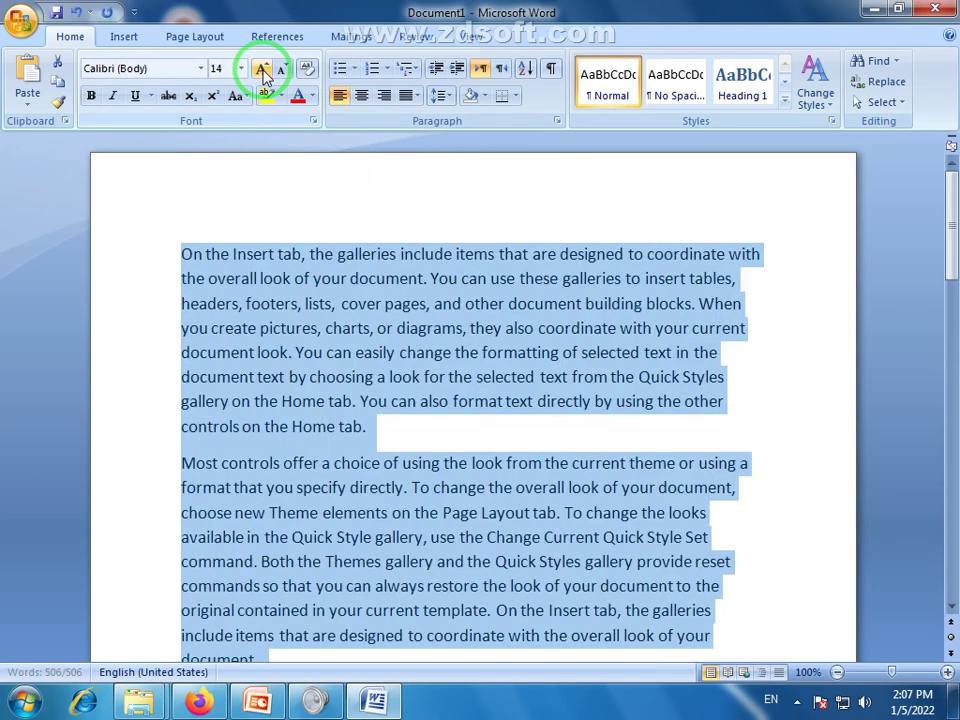
click(442, 378)
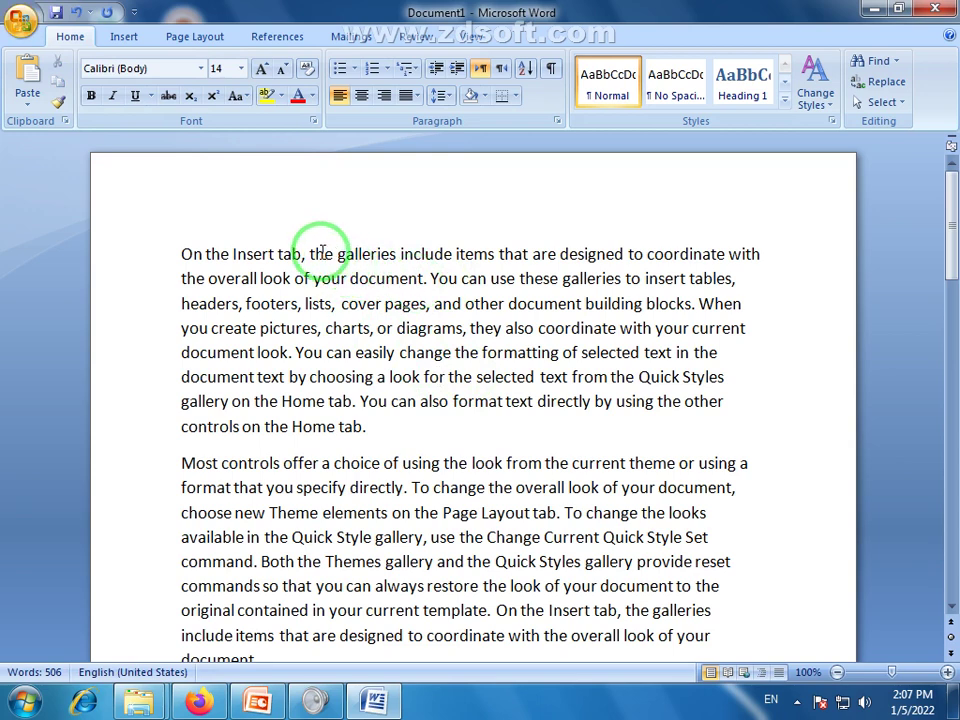
Practise selecting text across the first paragraph and its opening words "On the Insert tab, the galleries".
drag(180, 253, 724, 410)
click(279, 253)
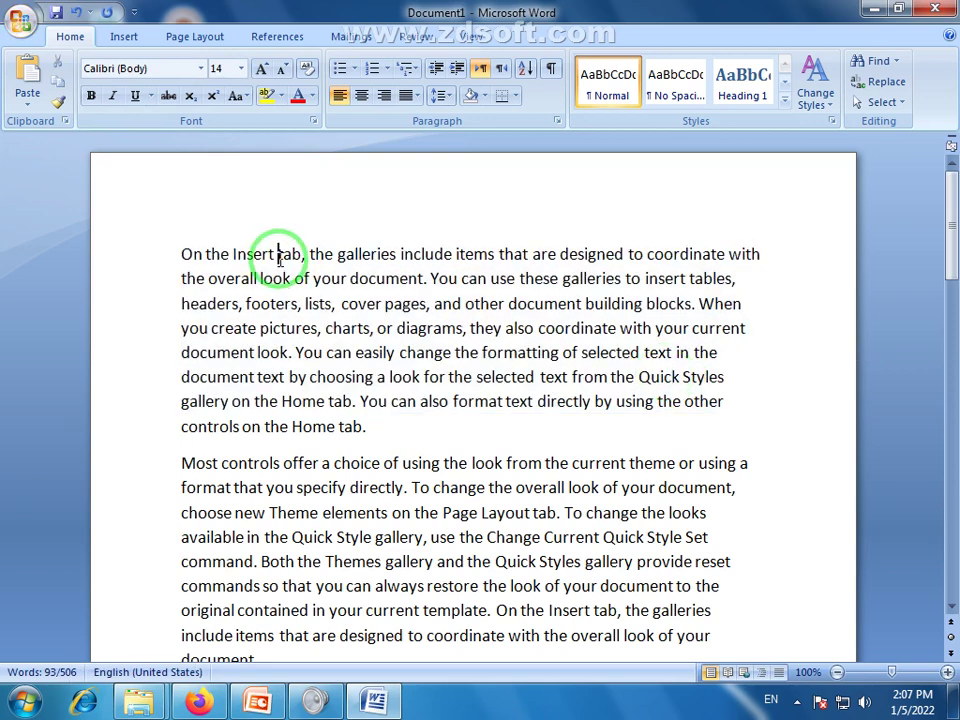
click(182, 253)
drag(183, 253, 296, 253)
drag(366, 257, 399, 257)
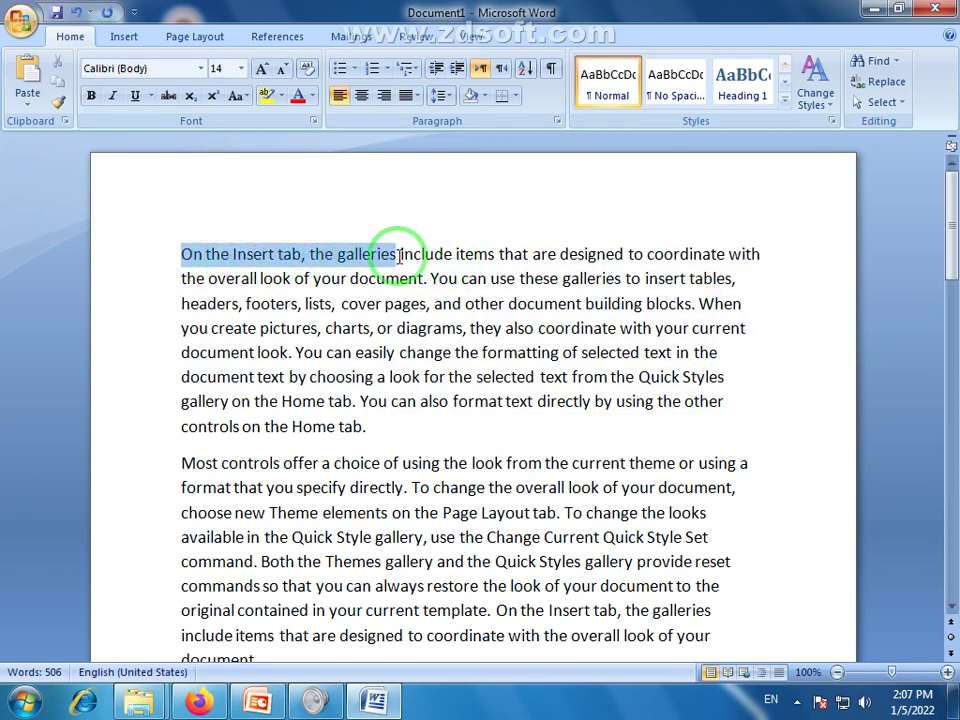
Split the first paragraph into separate lines after "On the Insert tab, the galleries" and after "include items that are designed".
click(398, 257)
key(Return)
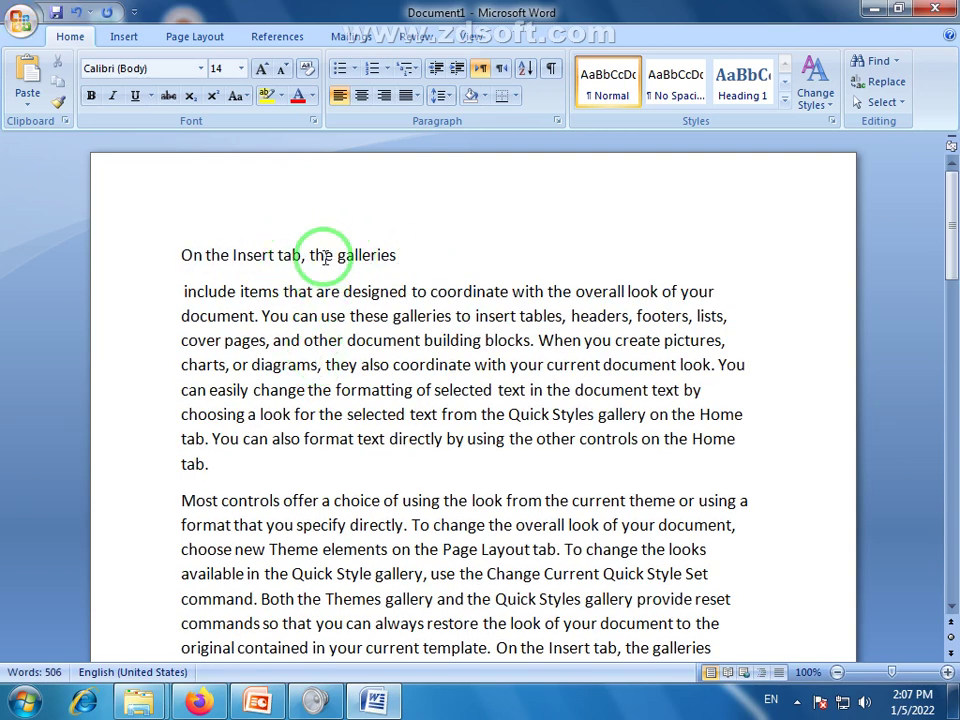
drag(417, 260, 182, 262)
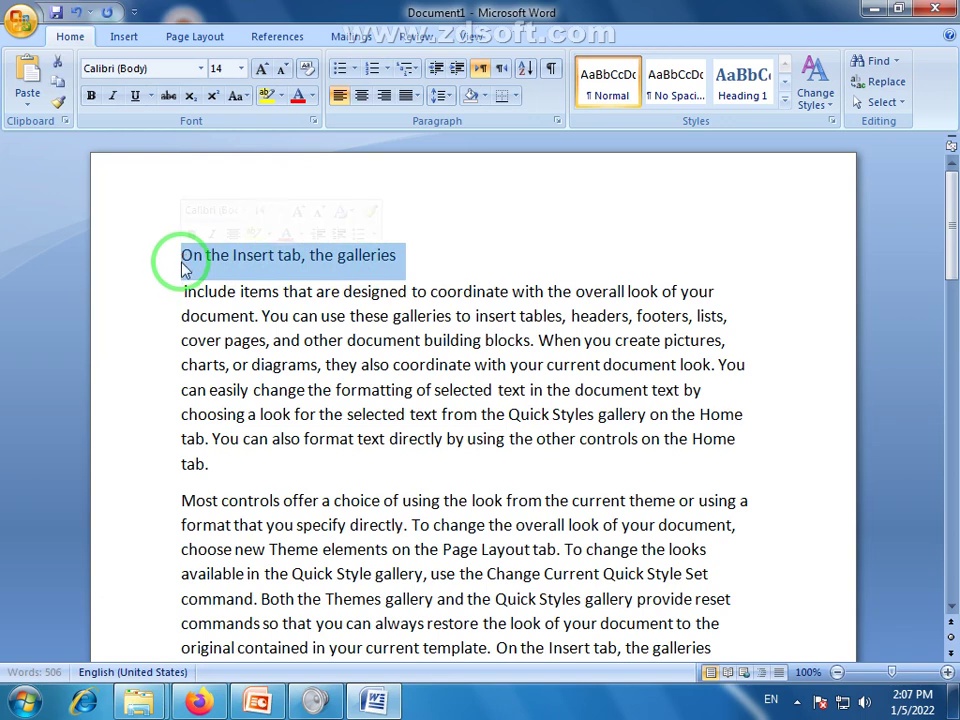
click(182, 262)
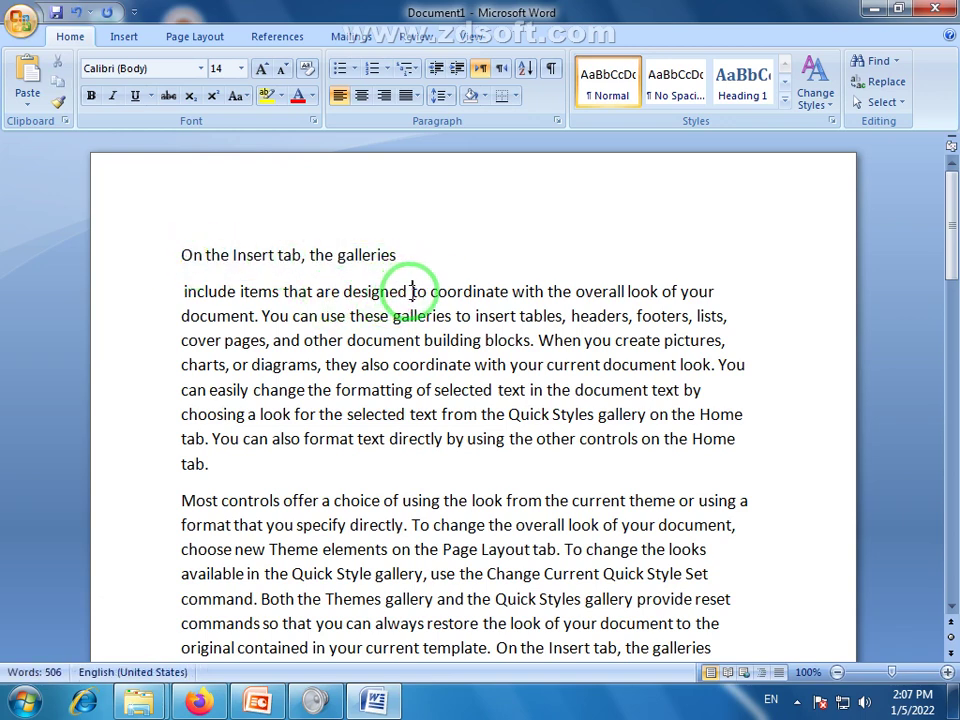
click(410, 291)
key(Return)
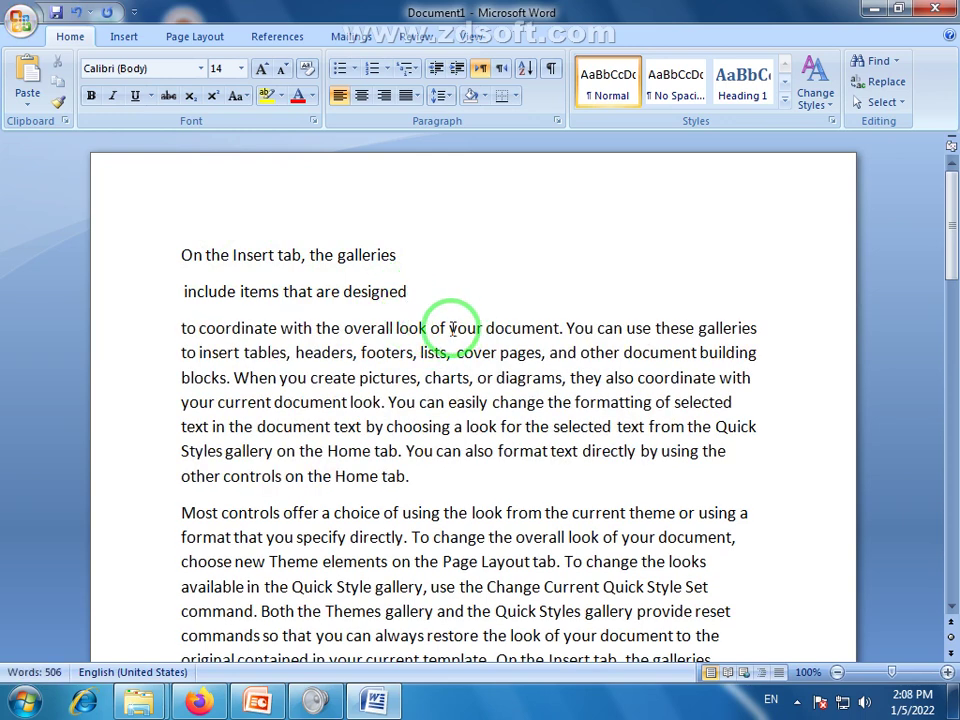
Split the remaining first-paragraph text into new lines after "overall", "document." and "tables", dropping the comma that follows "tables".
click(397, 328)
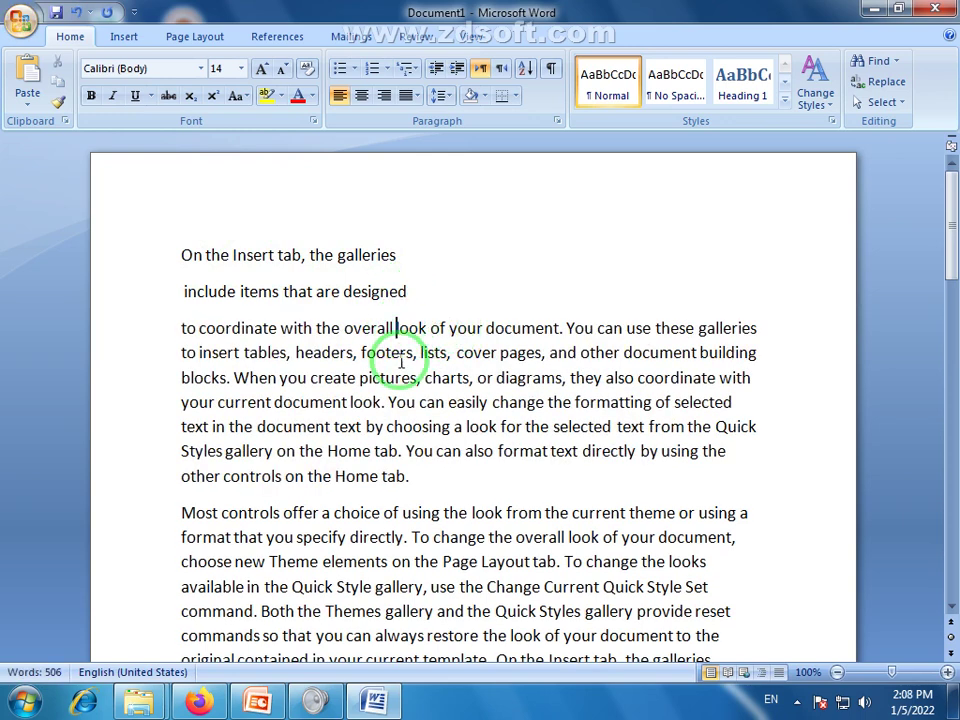
key(Return)
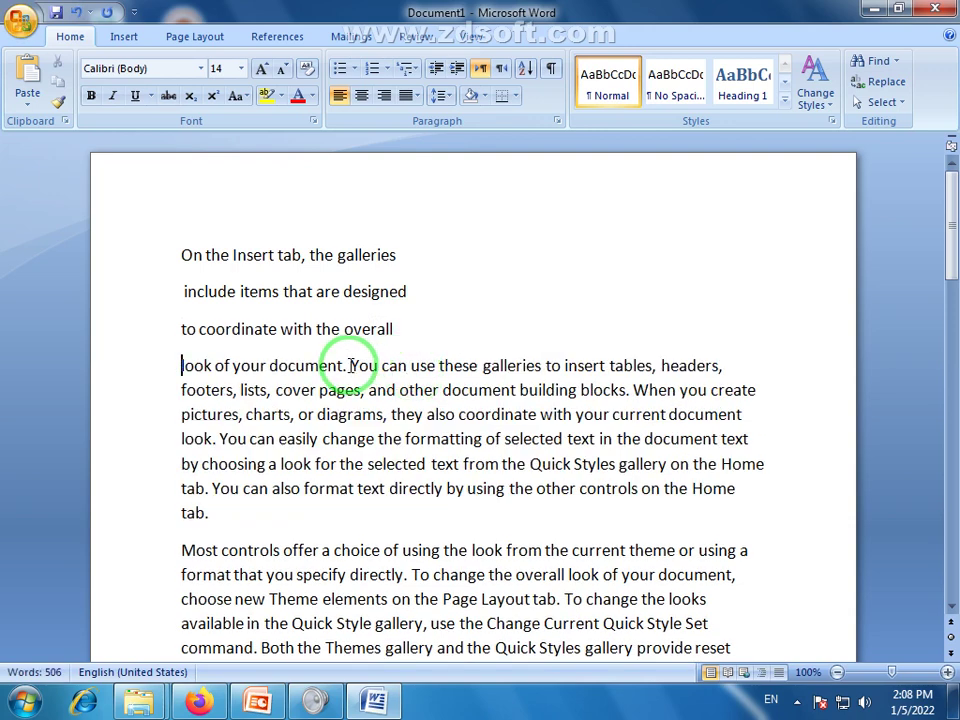
click(349, 365)
key(Return)
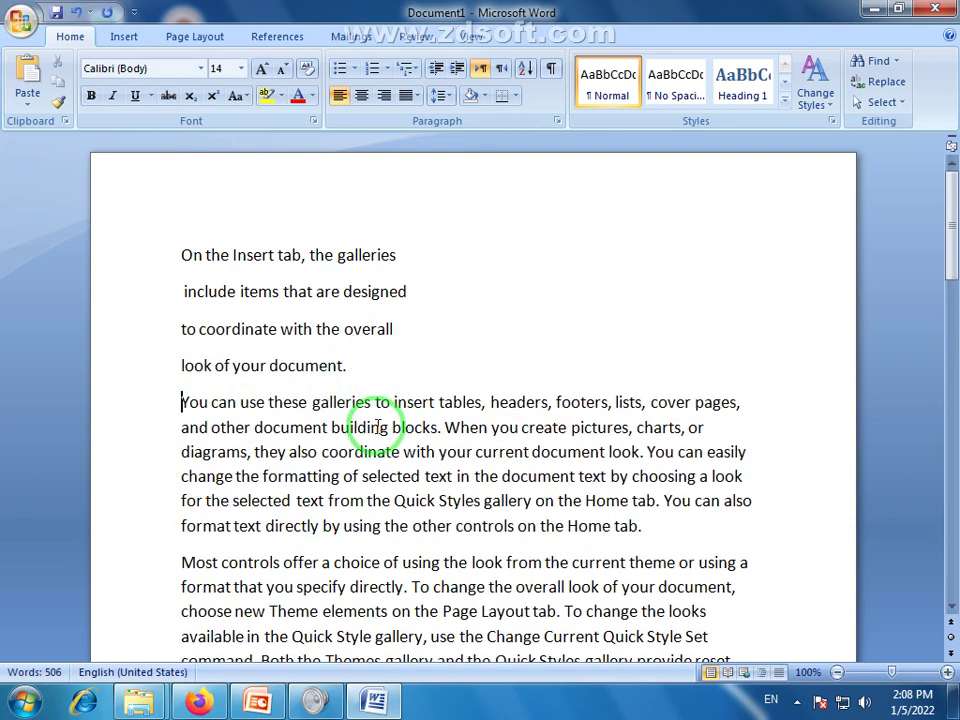
click(484, 402)
key(Return)
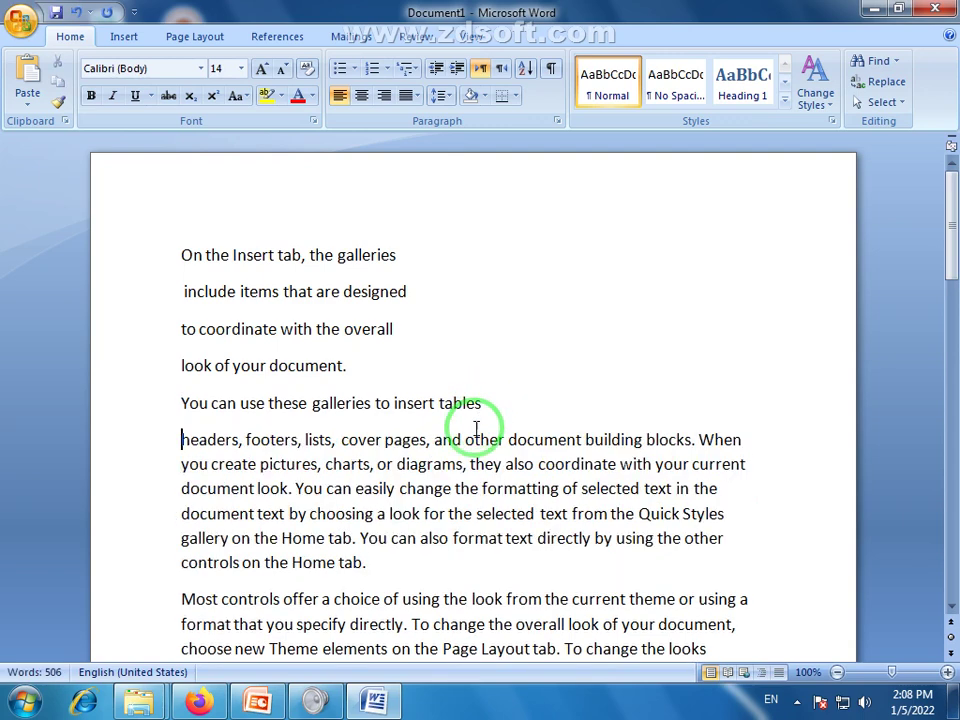
Practise selecting the five short lines at the start of the document, both forwards and backwards.
drag(182, 257, 499, 396)
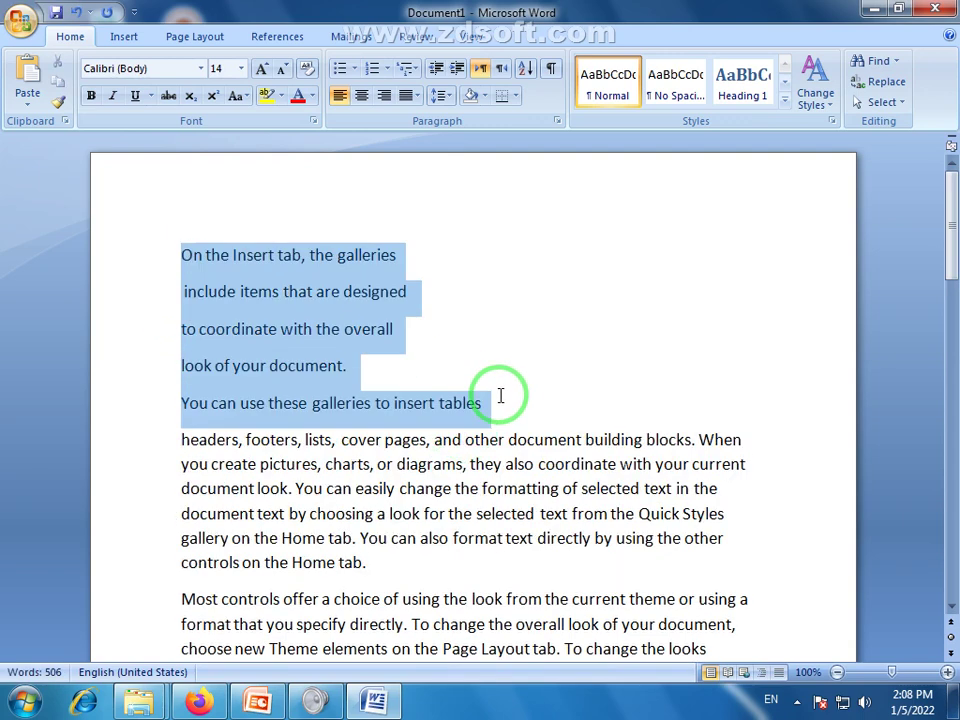
click(488, 392)
scroll(488, 392, down, 5)
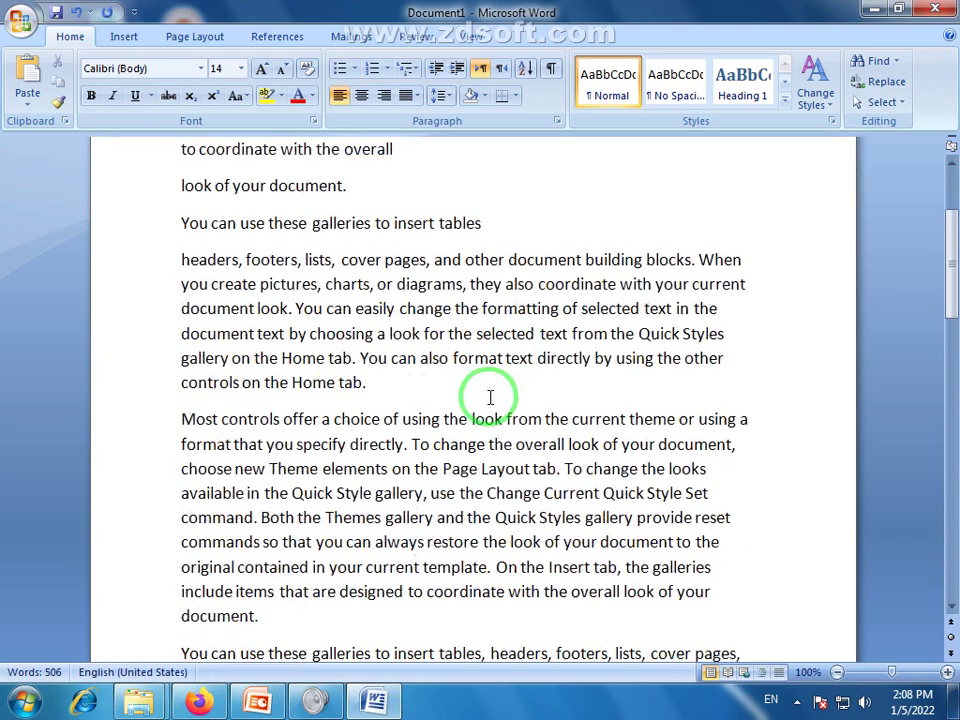
scroll(488, 392, up, 5)
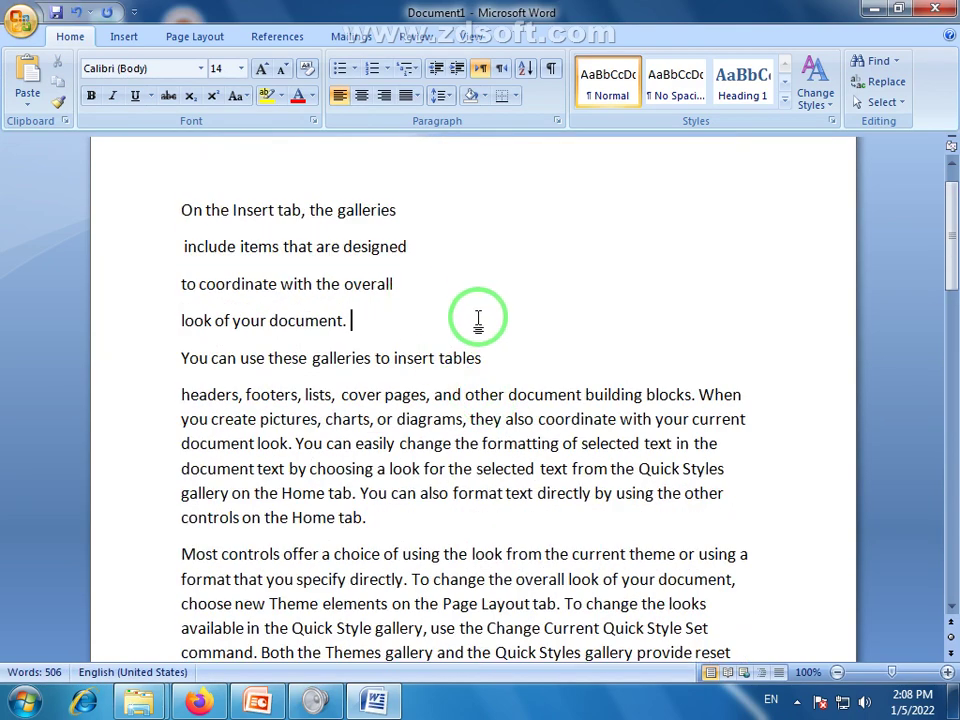
click(502, 359)
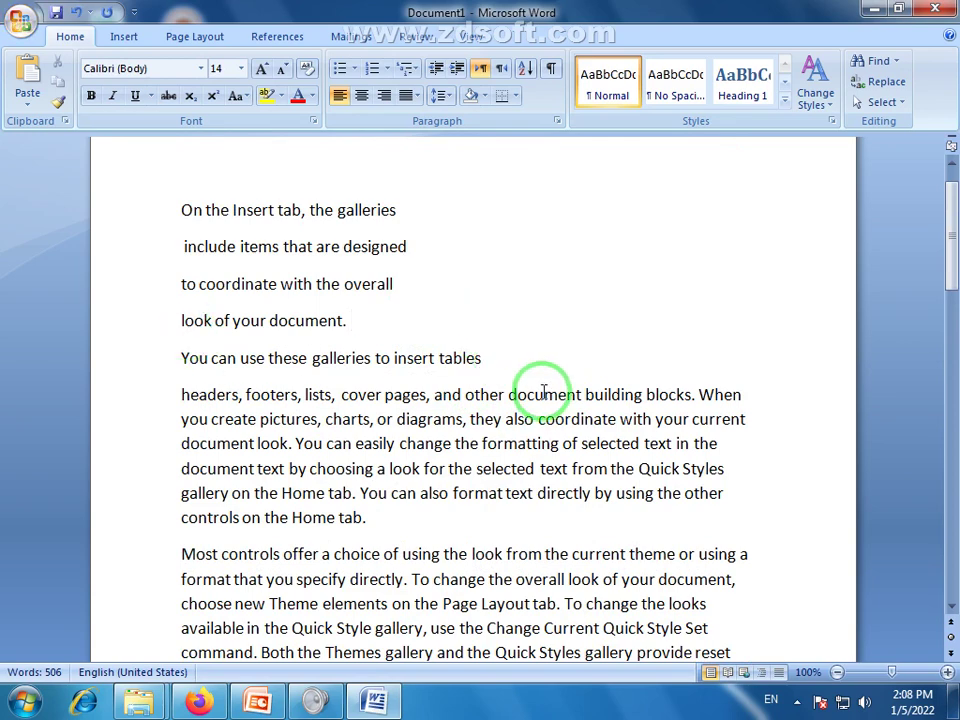
drag(495, 360, 173, 213)
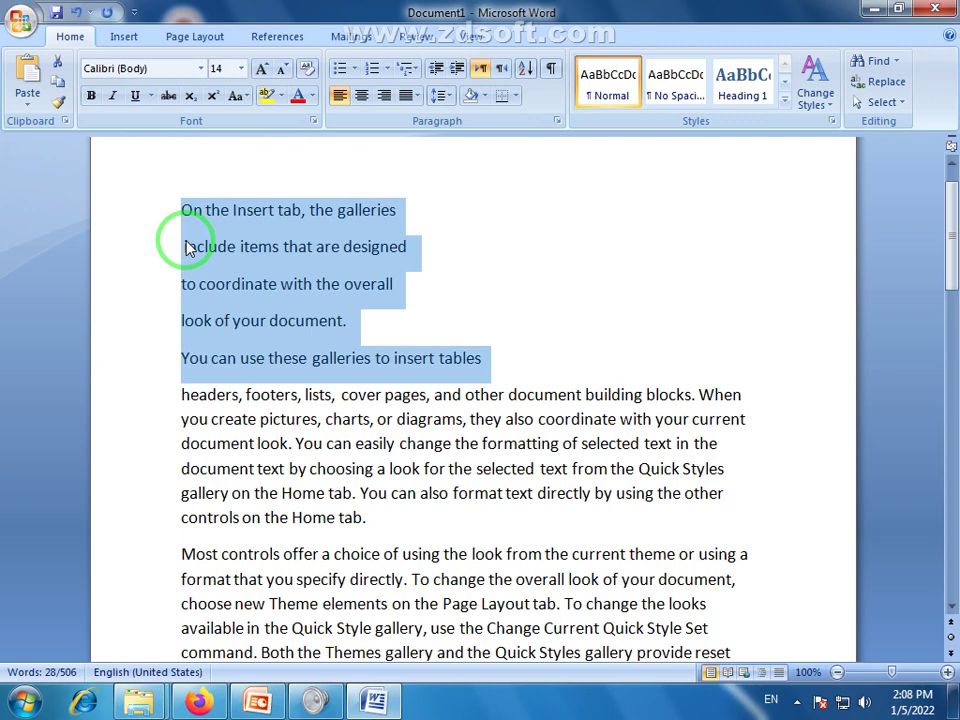
click(372, 283)
click(180, 210)
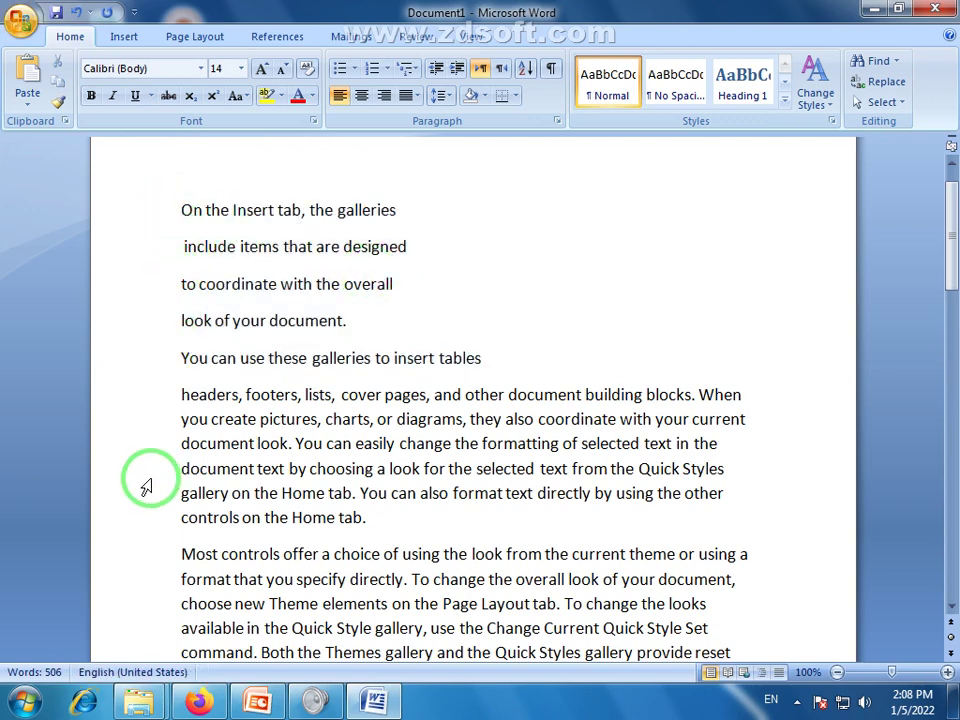
click(140, 287)
click(523, 364)
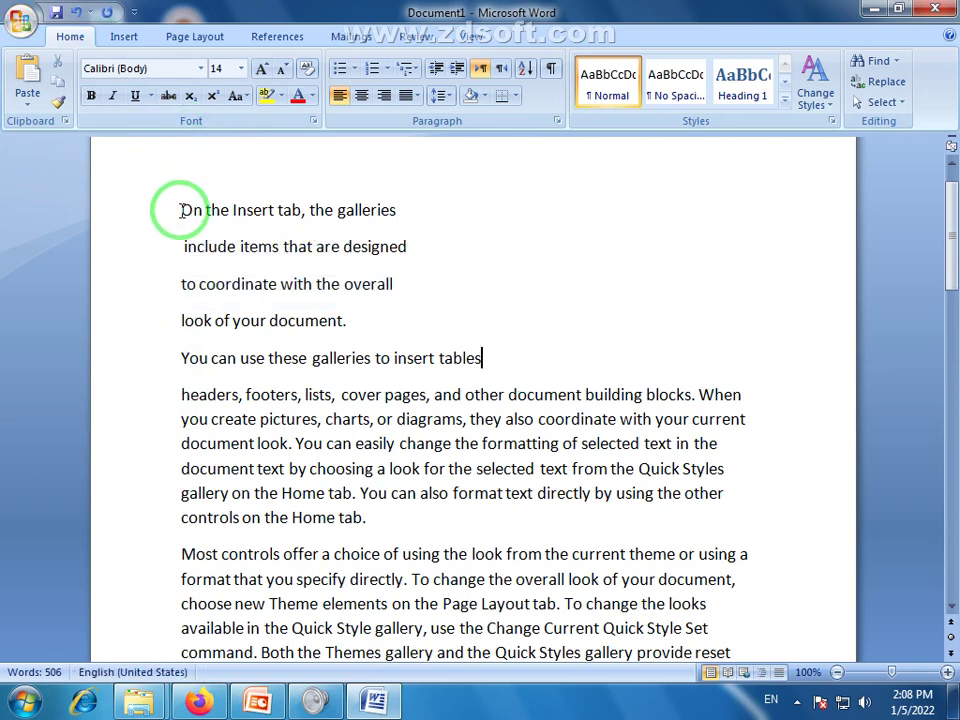
Format the five short lines at the start of the document as a bulleted list with the multicoloured cross bullet.
drag(183, 209, 487, 357)
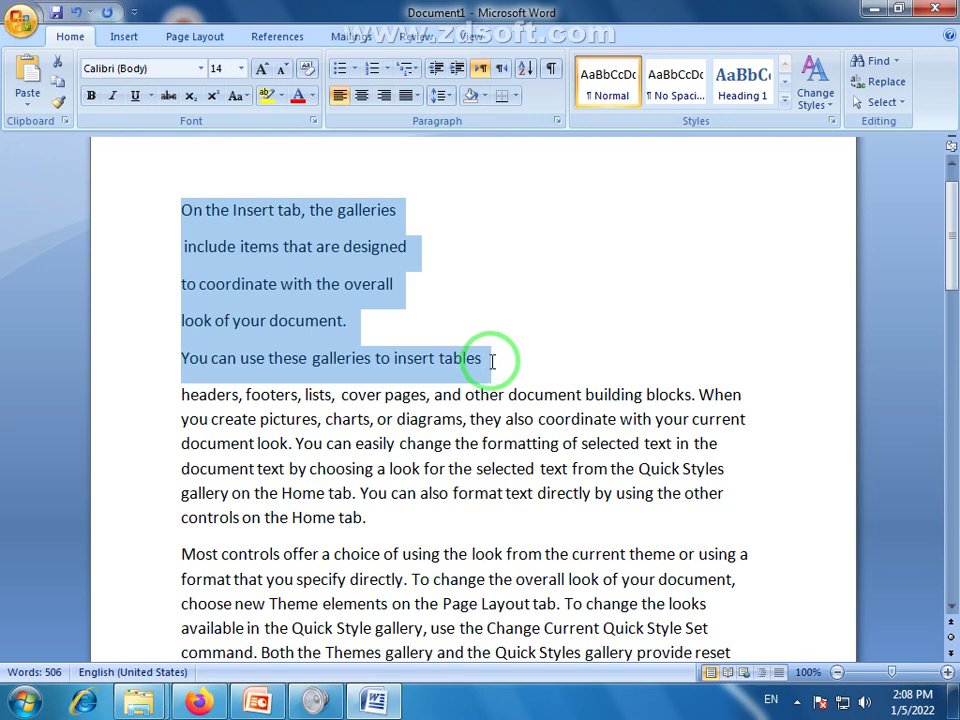
click(490, 358)
drag(490, 358, 193, 228)
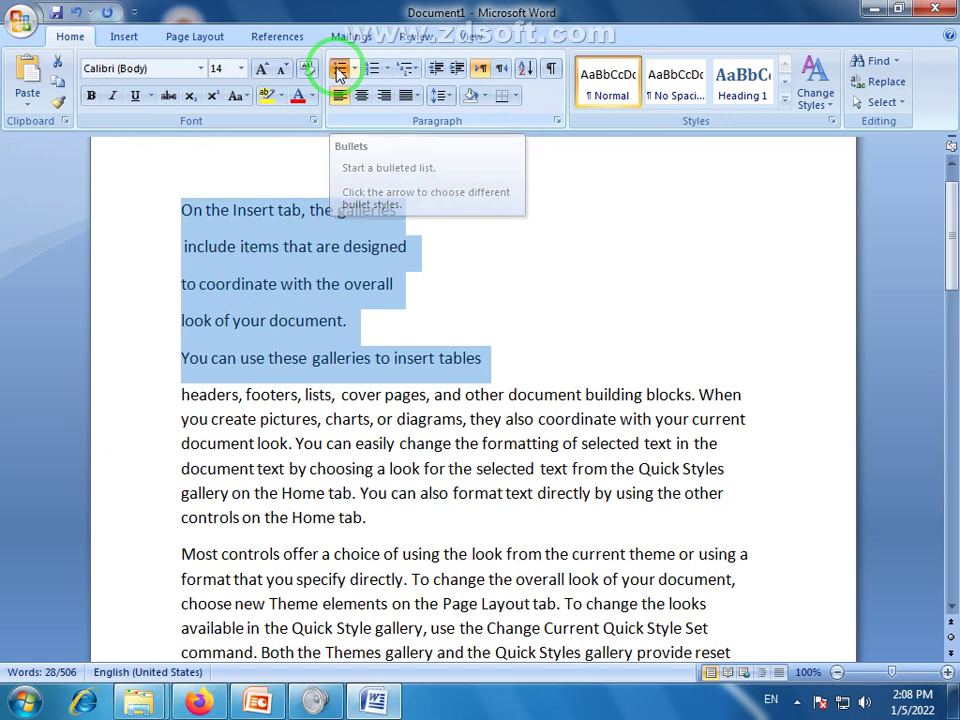
click(340, 70)
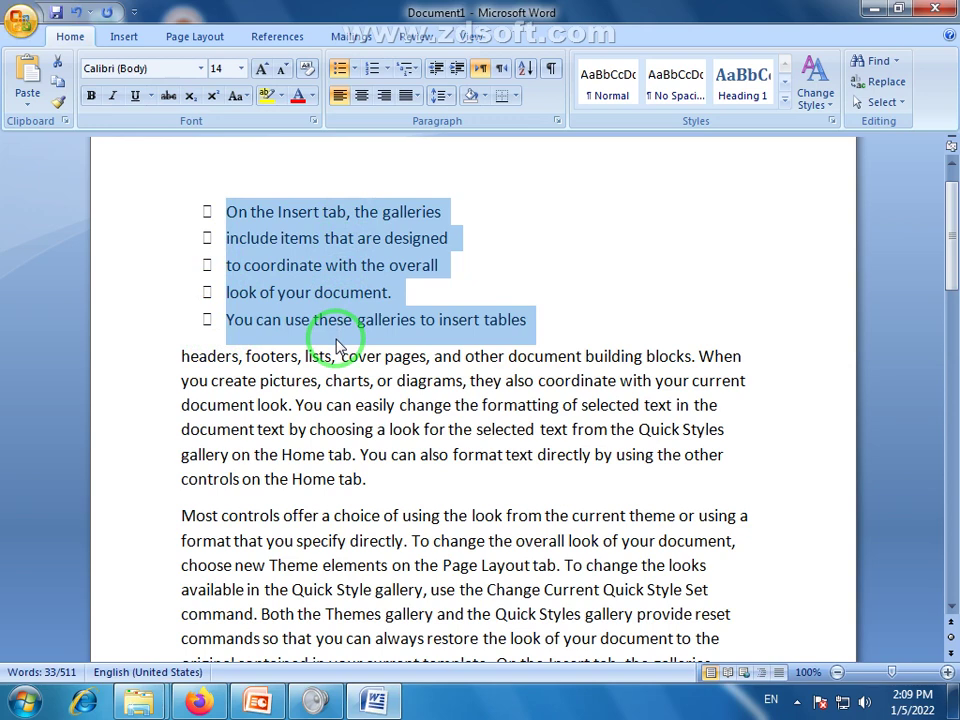
key(ctrl+q)
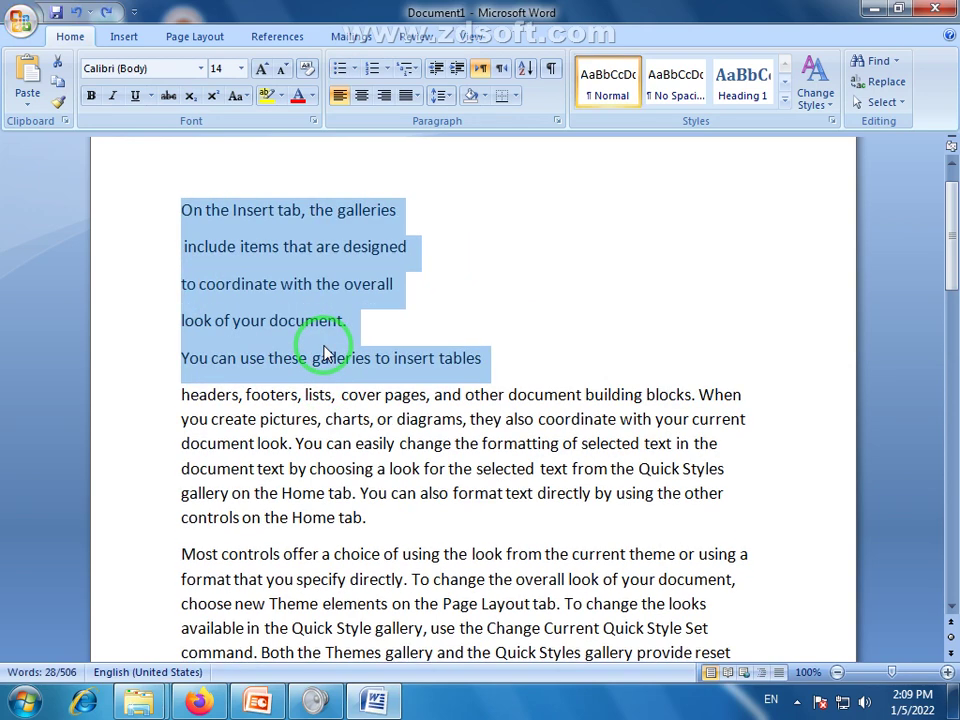
click(340, 70)
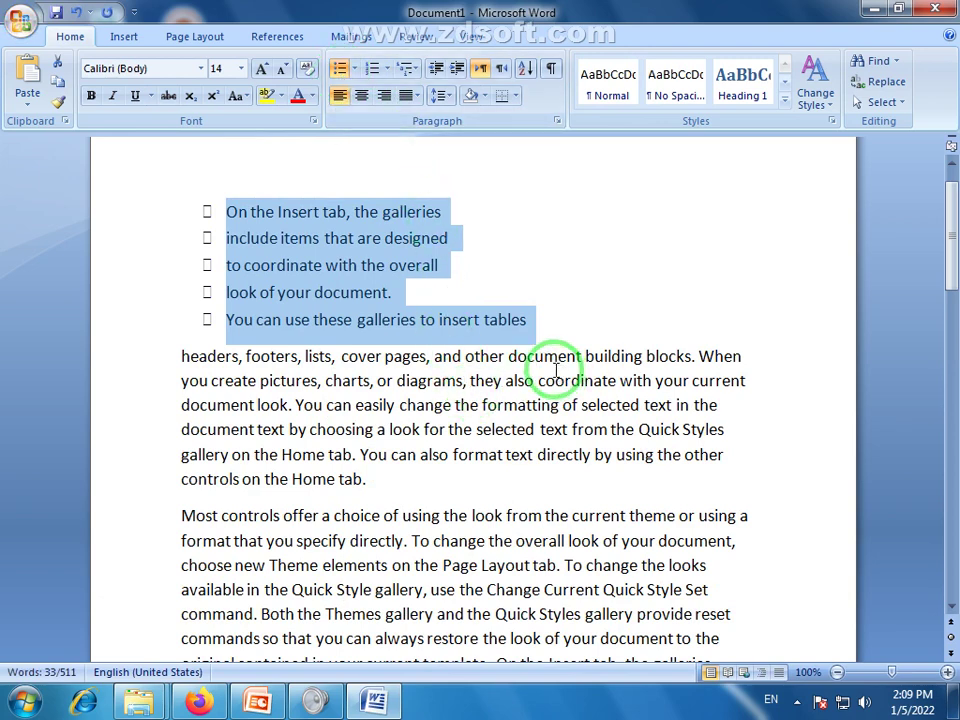
click(355, 70)
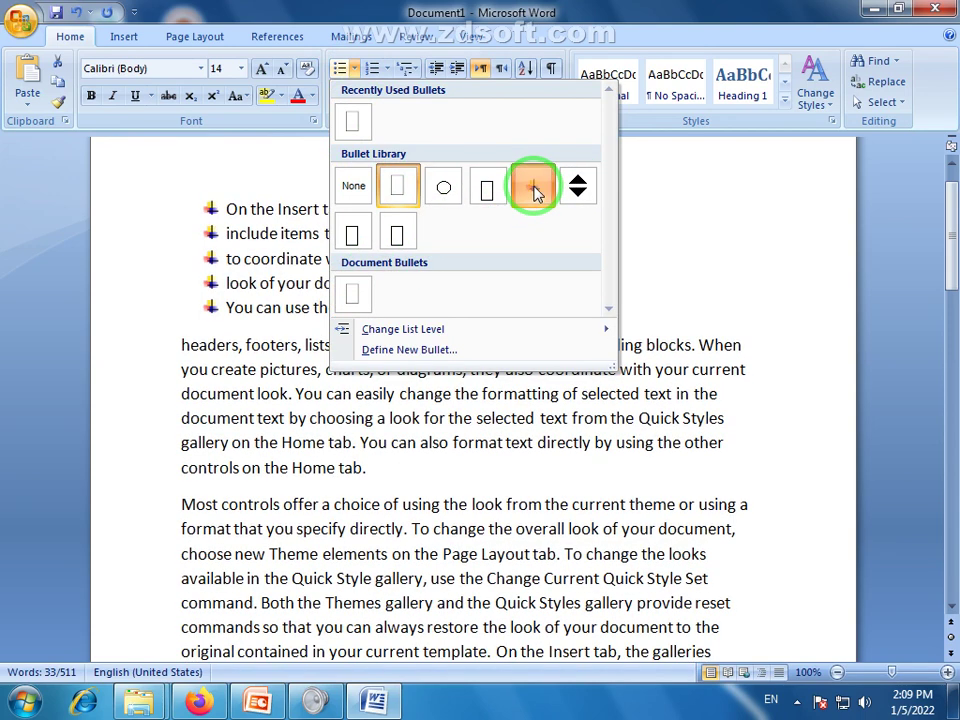
click(535, 192)
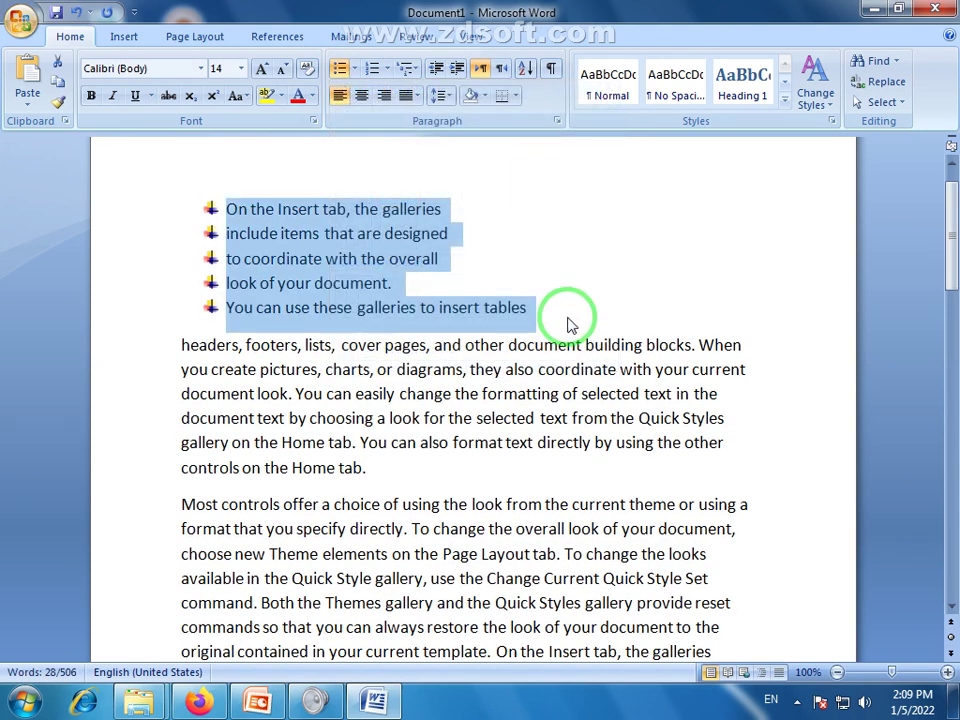
Begin defining a new bullet for the five-line list and open the symbol selection for its bullet character.
click(354, 68)
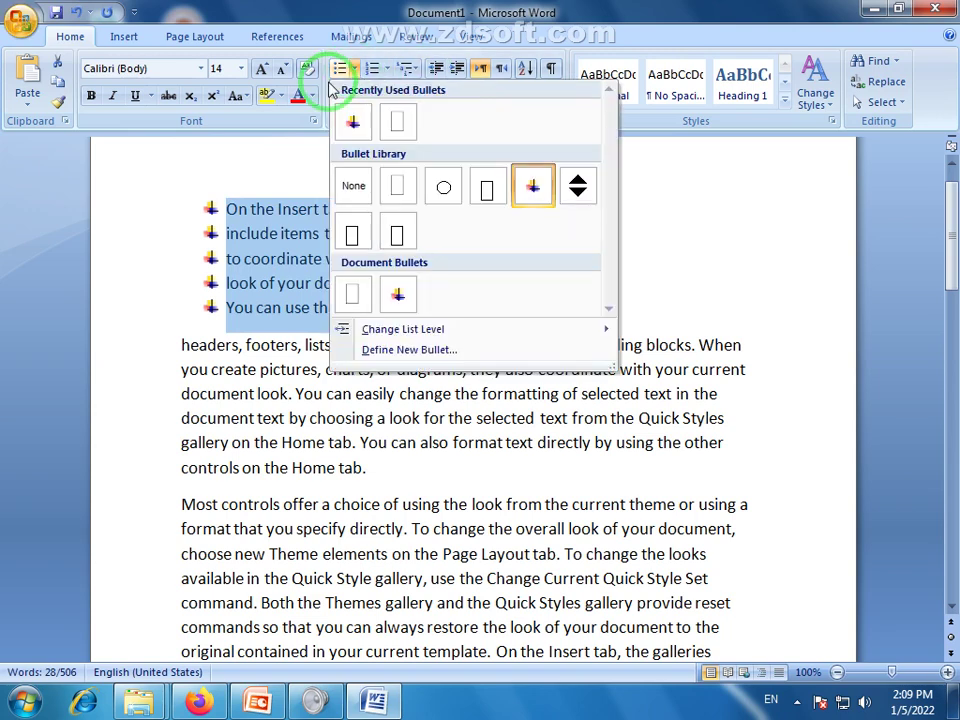
click(427, 360)
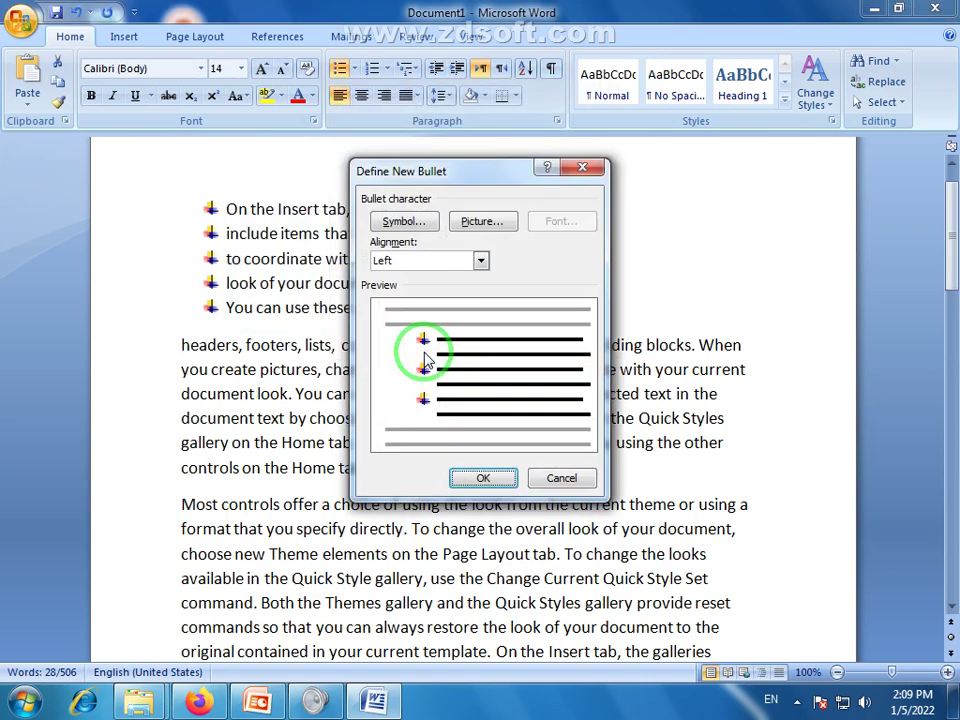
drag(499, 180, 626, 155)
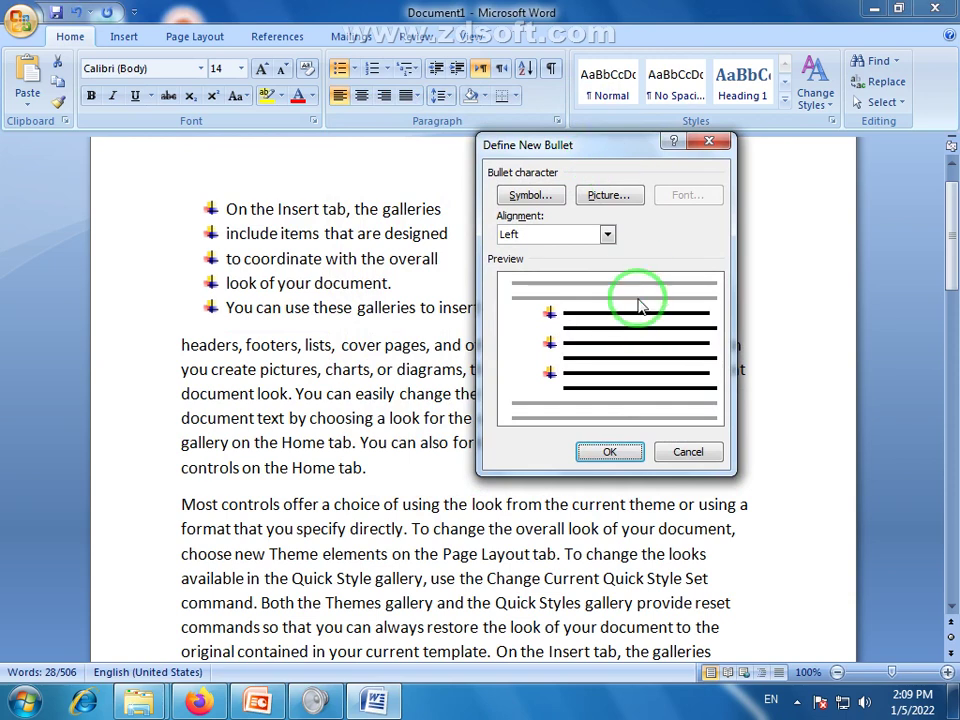
drag(540, 158, 557, 166)
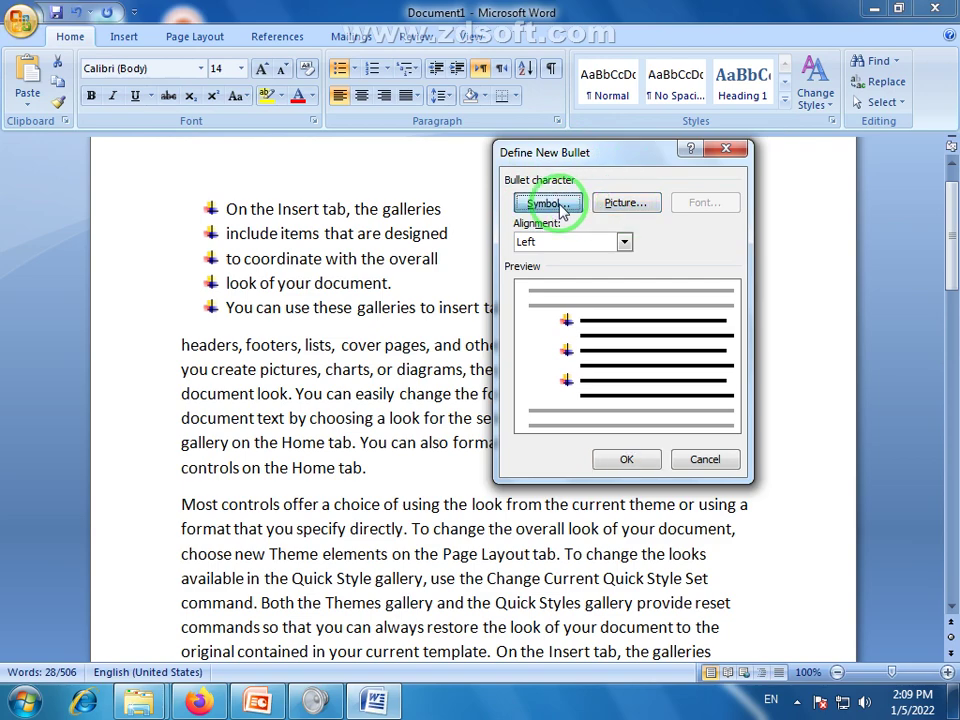
click(548, 204)
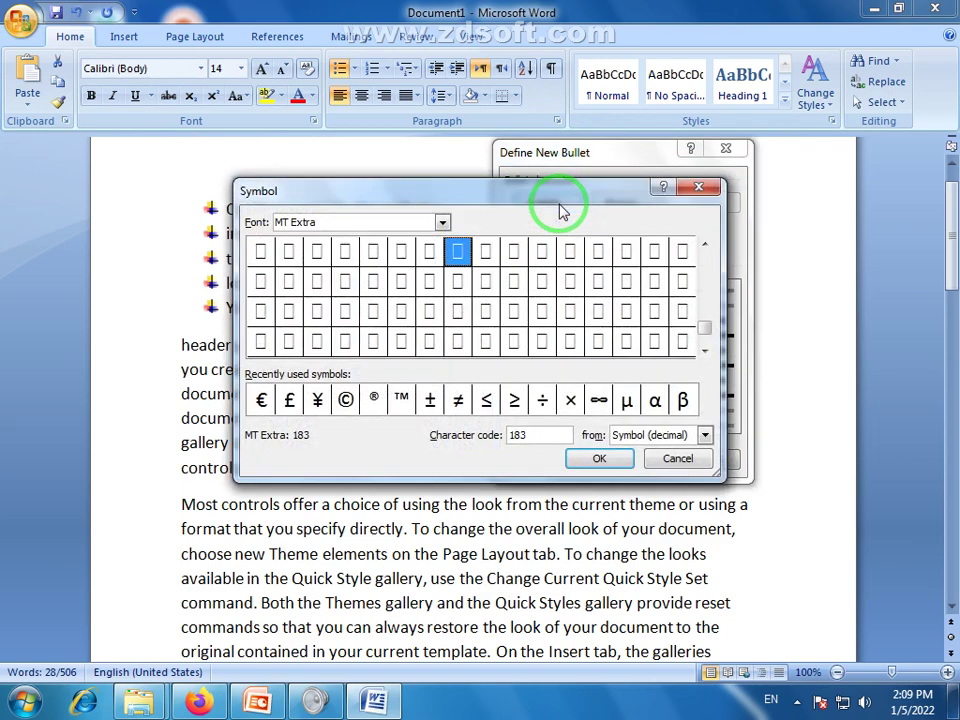
Browse the MT Extra font's characters for a suitable bullet symbol.
double_click(705, 246)
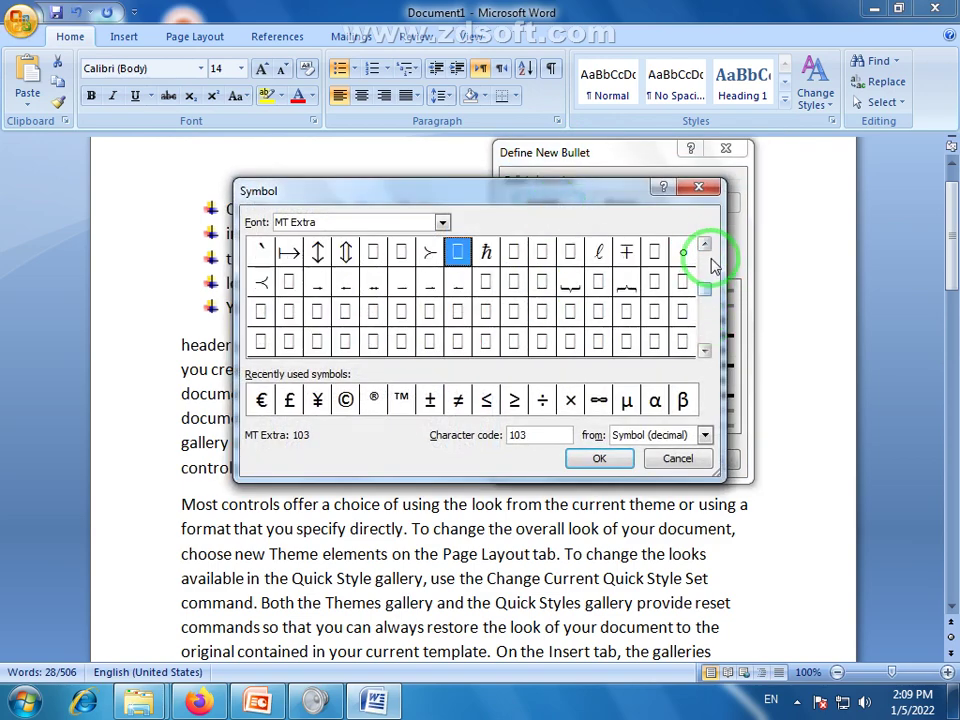
click(705, 246)
click(705, 246)
double_click(705, 246)
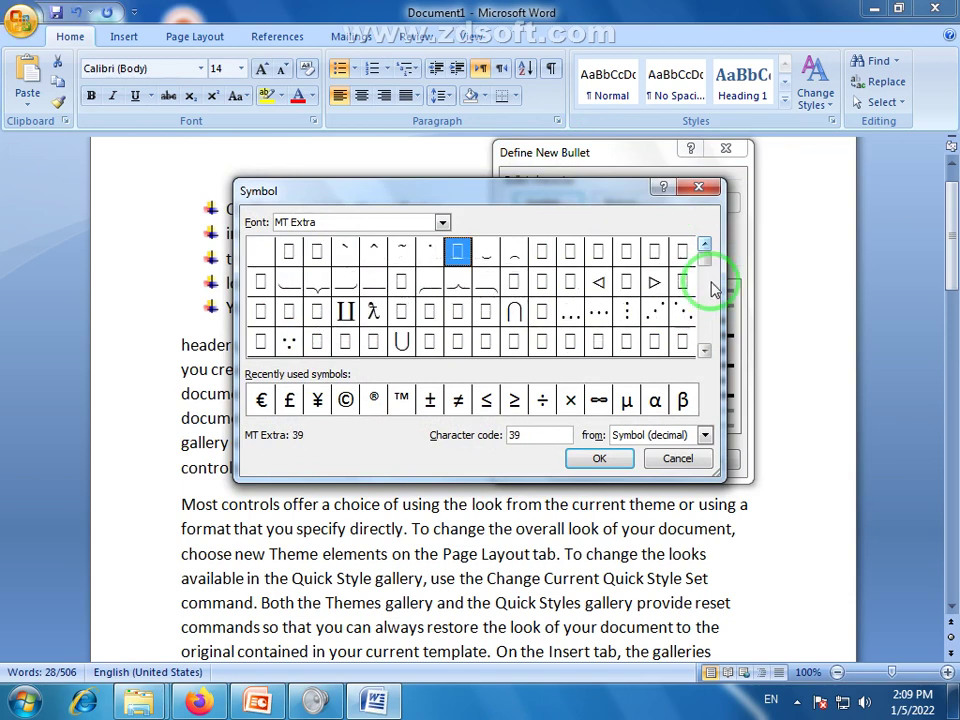
click(706, 349)
double_click(706, 350)
double_click(706, 350)
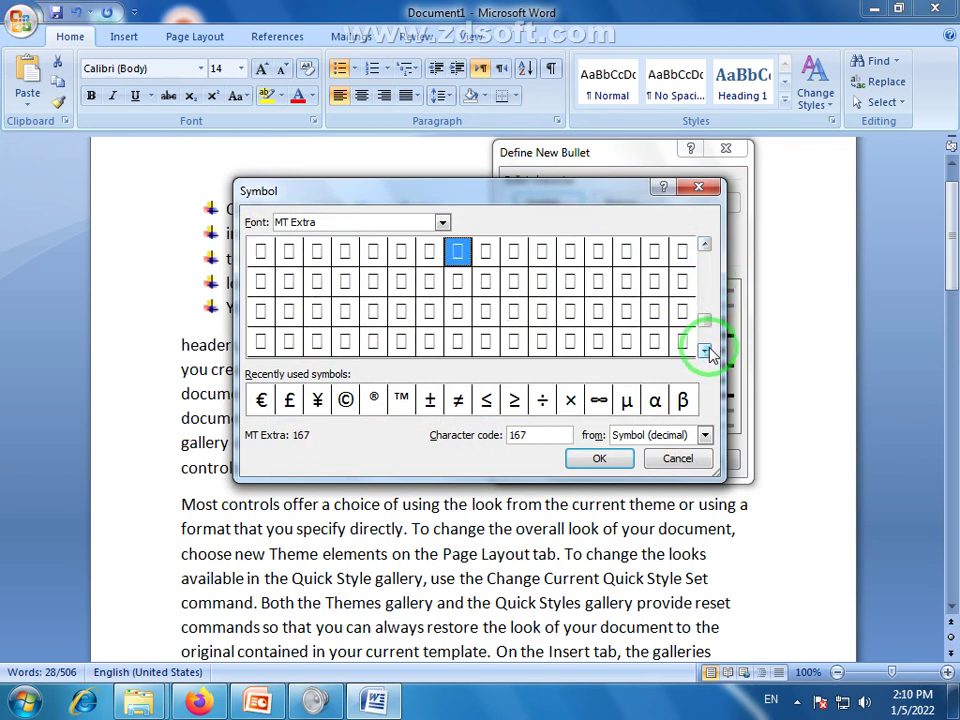
click(706, 350)
click(705, 293)
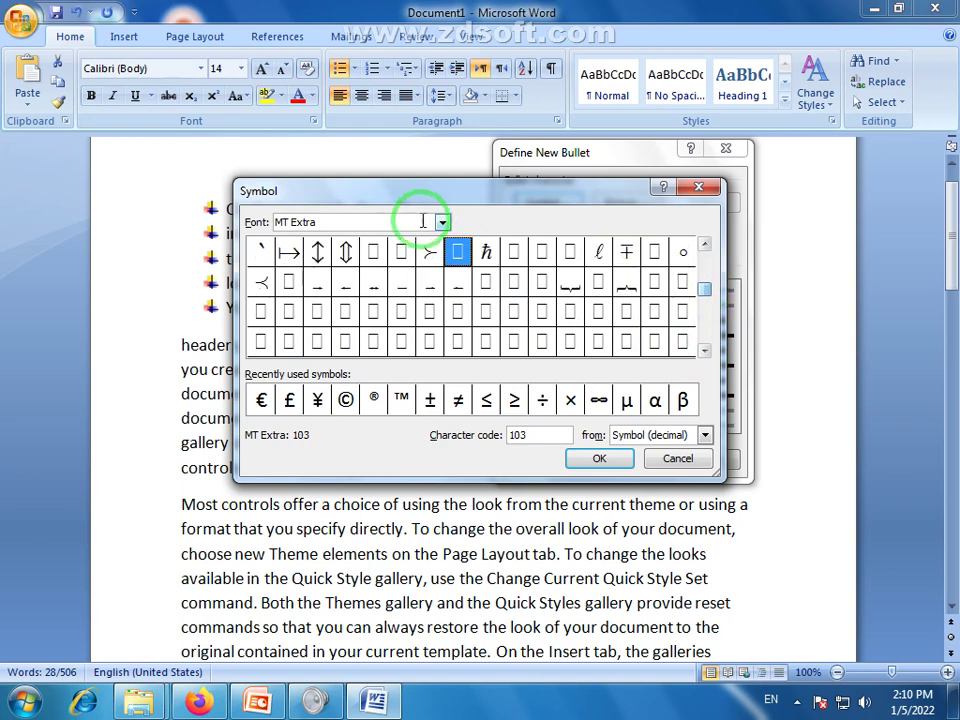
Define the double-arrow symbol, character 43 of the MS Reference Specialty font, as the new bullet for the five-line list.
click(441, 222)
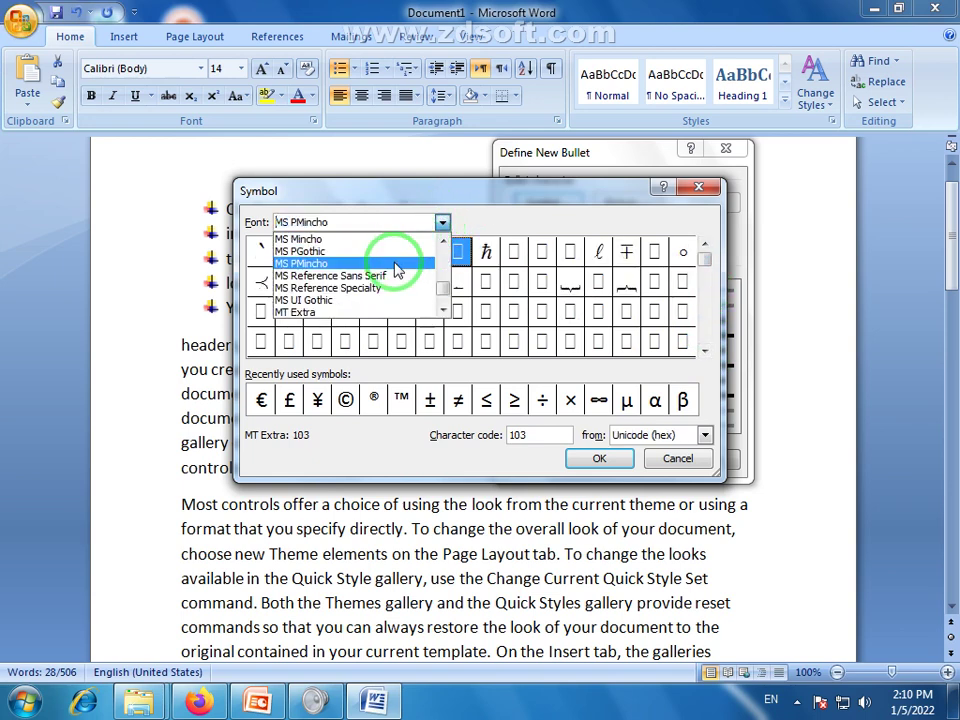
click(395, 263)
click(441, 222)
click(385, 275)
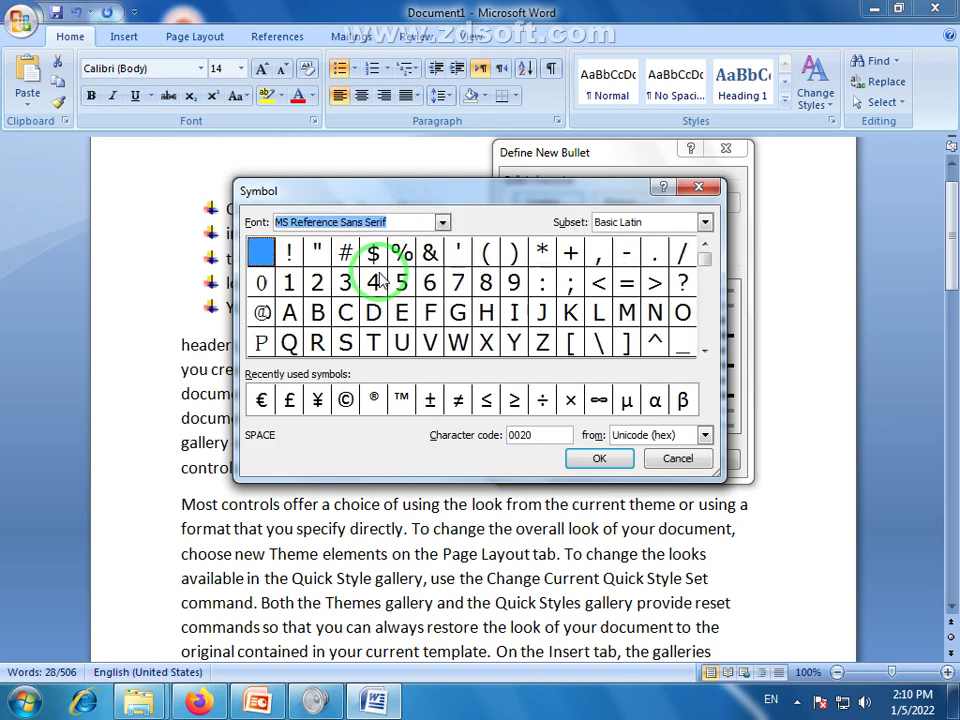
click(441, 222)
click(392, 289)
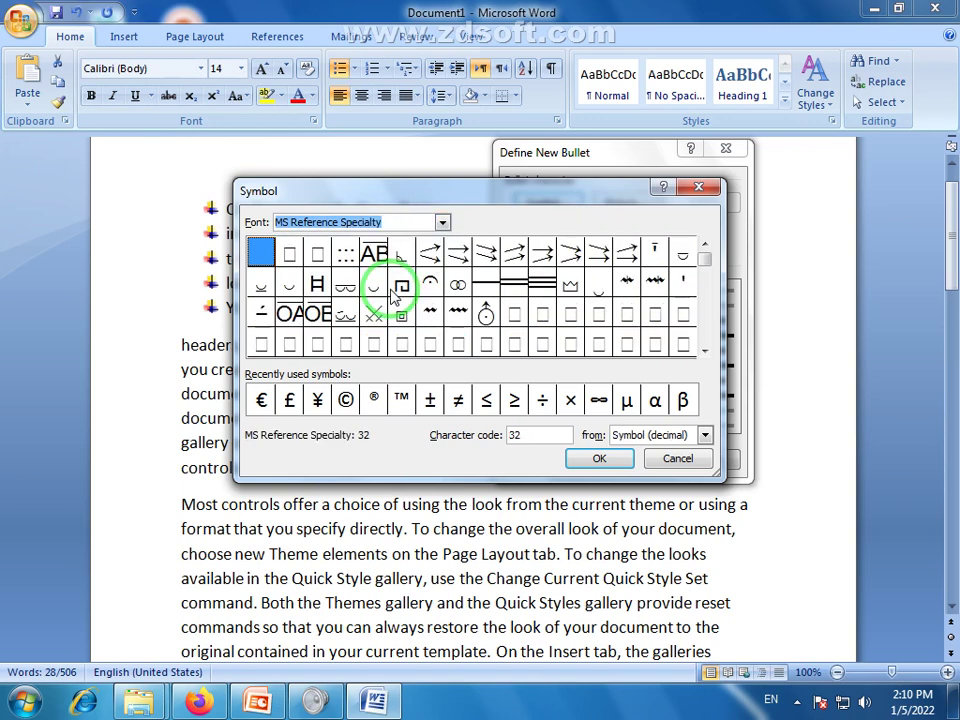
click(704, 246)
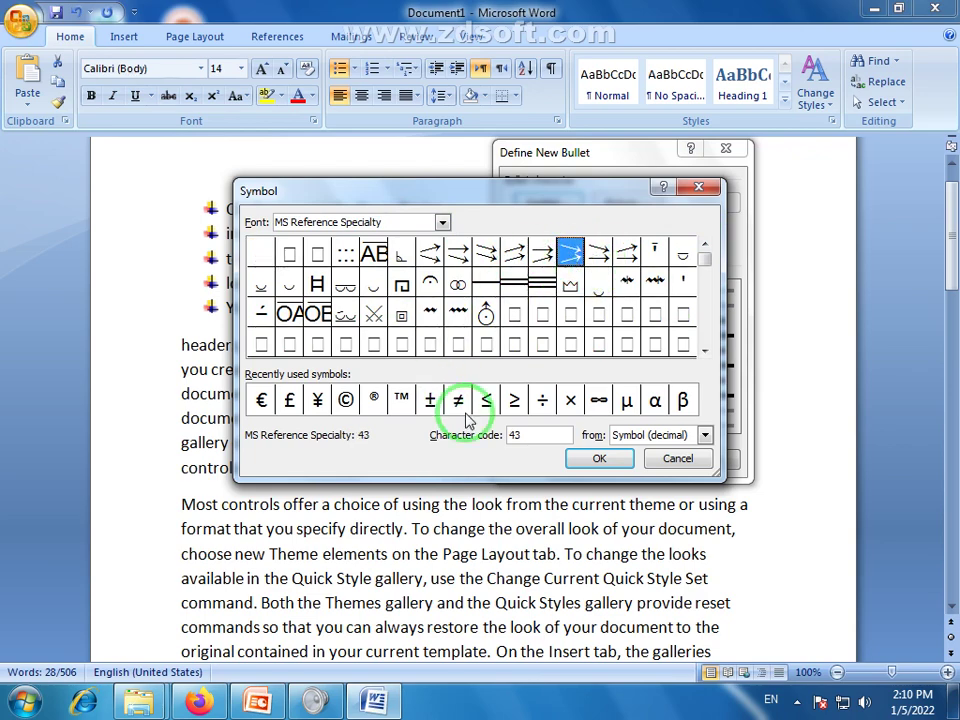
click(594, 462)
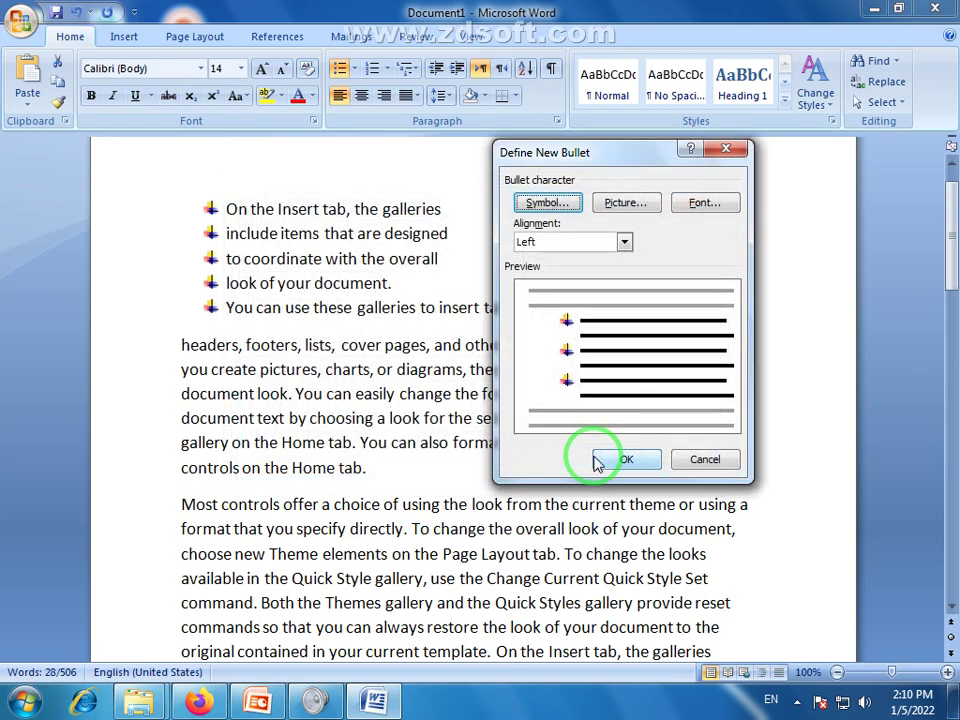
click(632, 460)
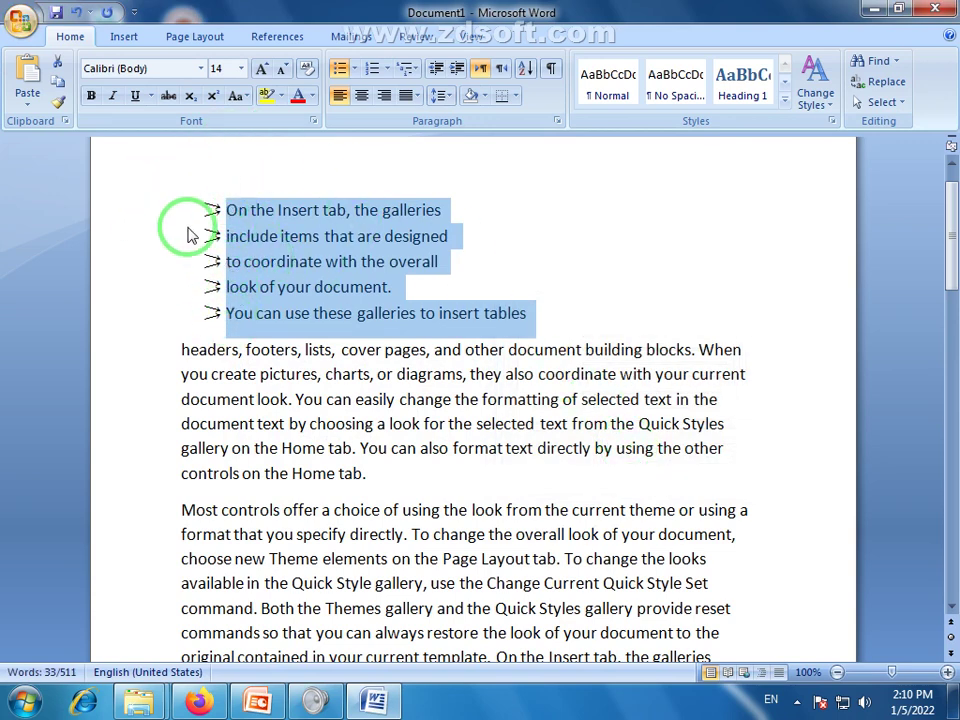
Define a new picture bullet for the five-line list using the dark blue right-pointing triangle.
click(351, 69)
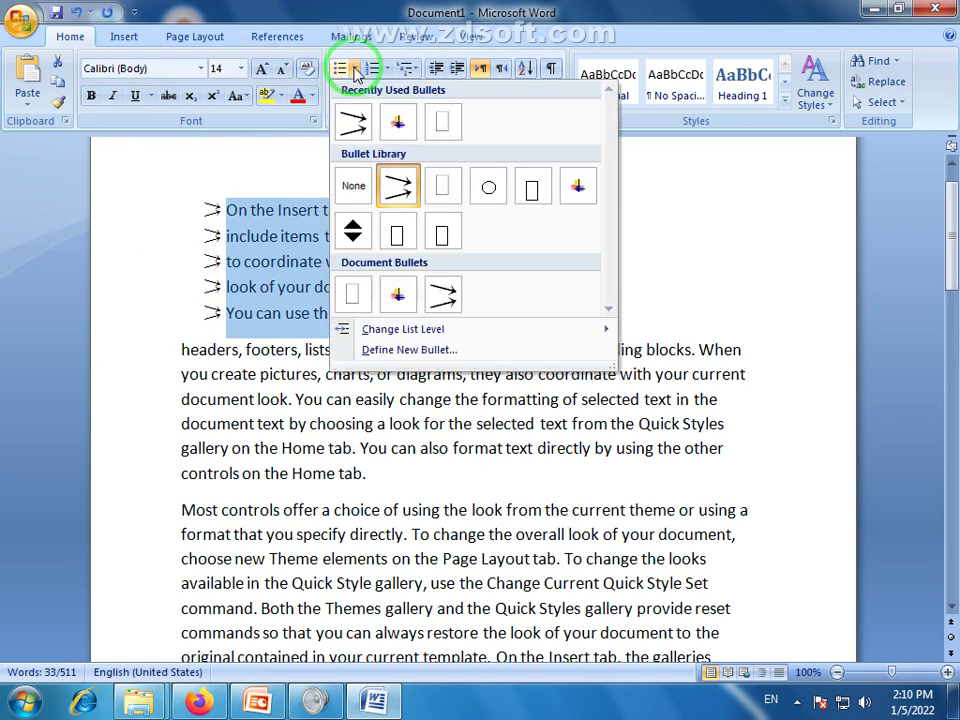
click(387, 350)
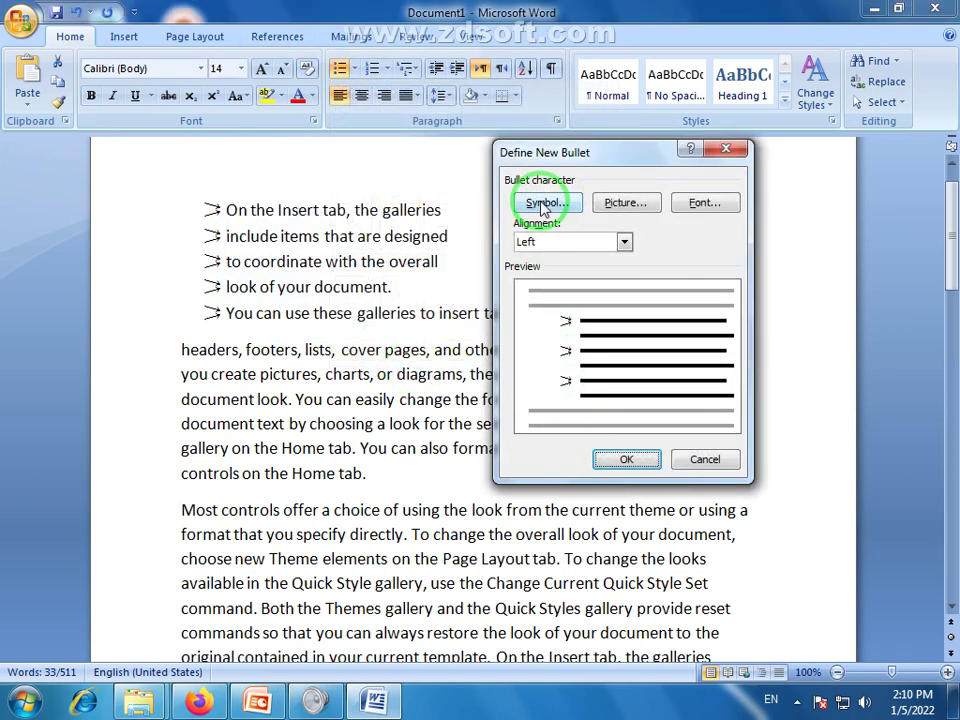
click(611, 204)
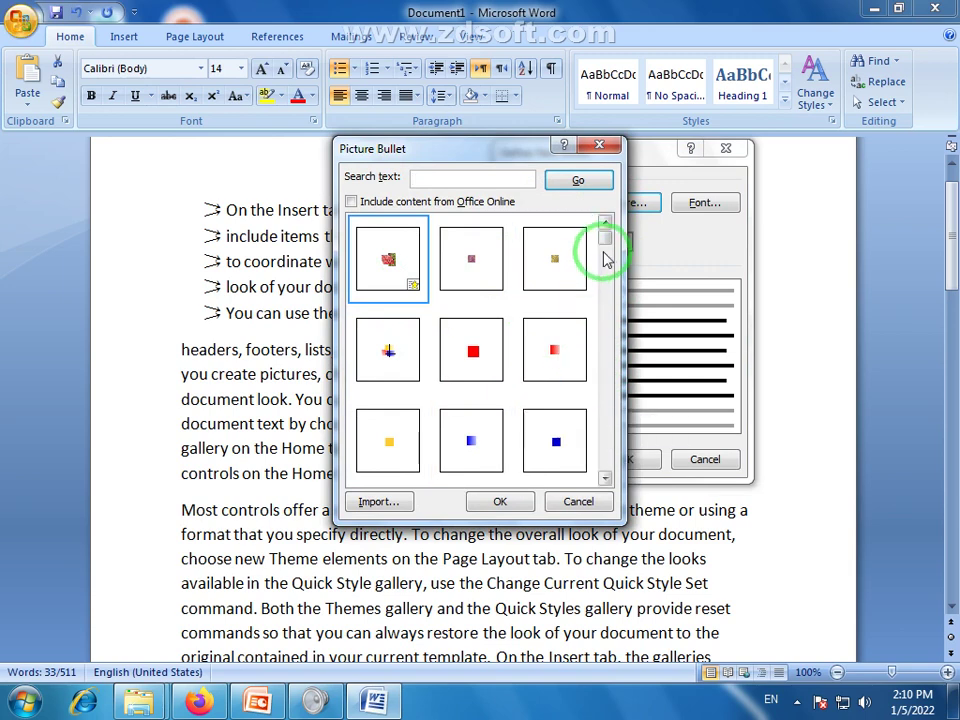
click(605, 481)
click(605, 481)
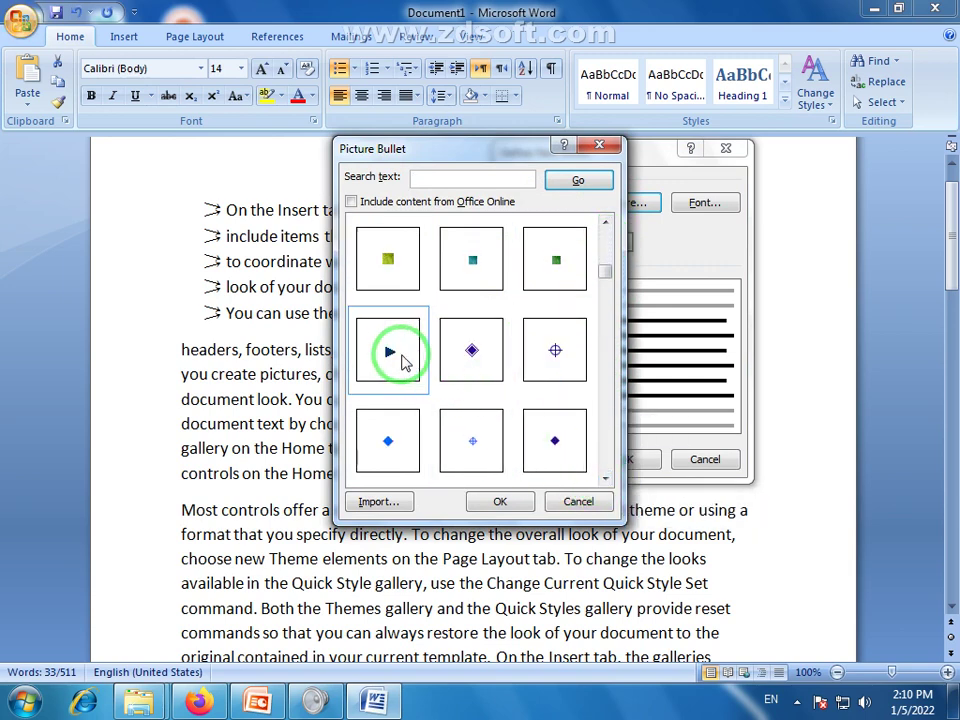
click(388, 355)
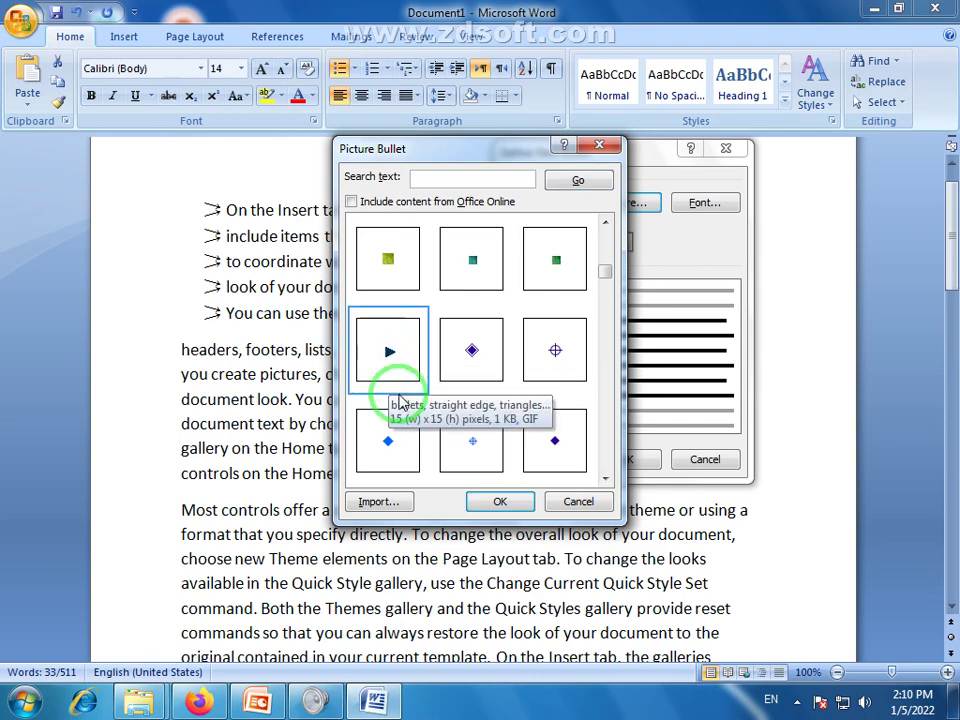
click(500, 503)
click(626, 459)
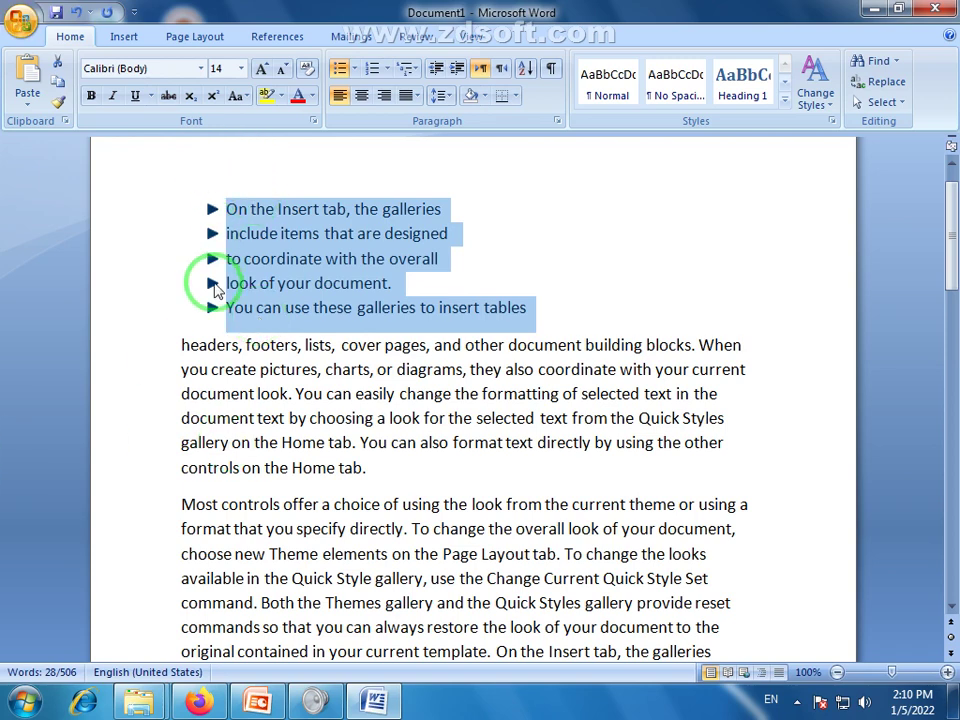
Examine the option to import an own image as a picture bullet from the Pictures library, without defining a new bullet.
click(355, 70)
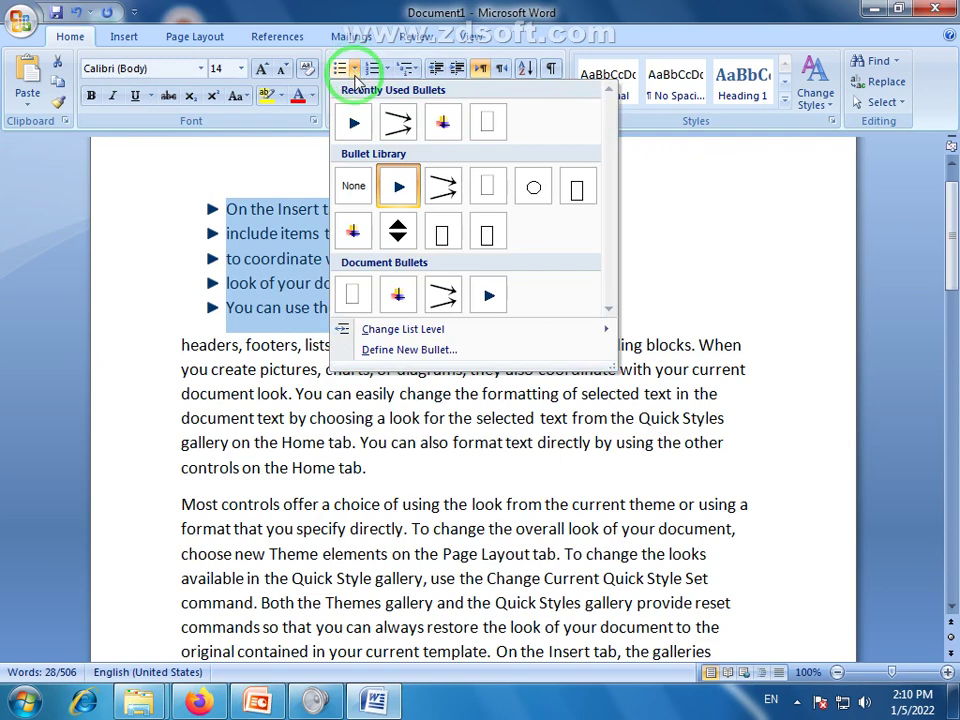
click(383, 351)
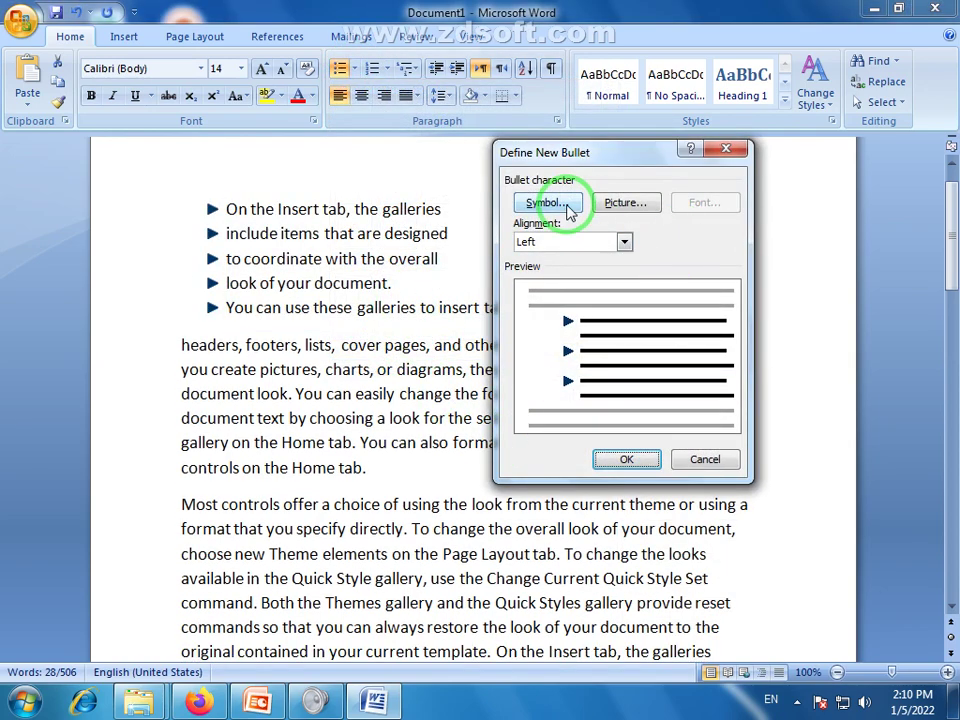
click(623, 200)
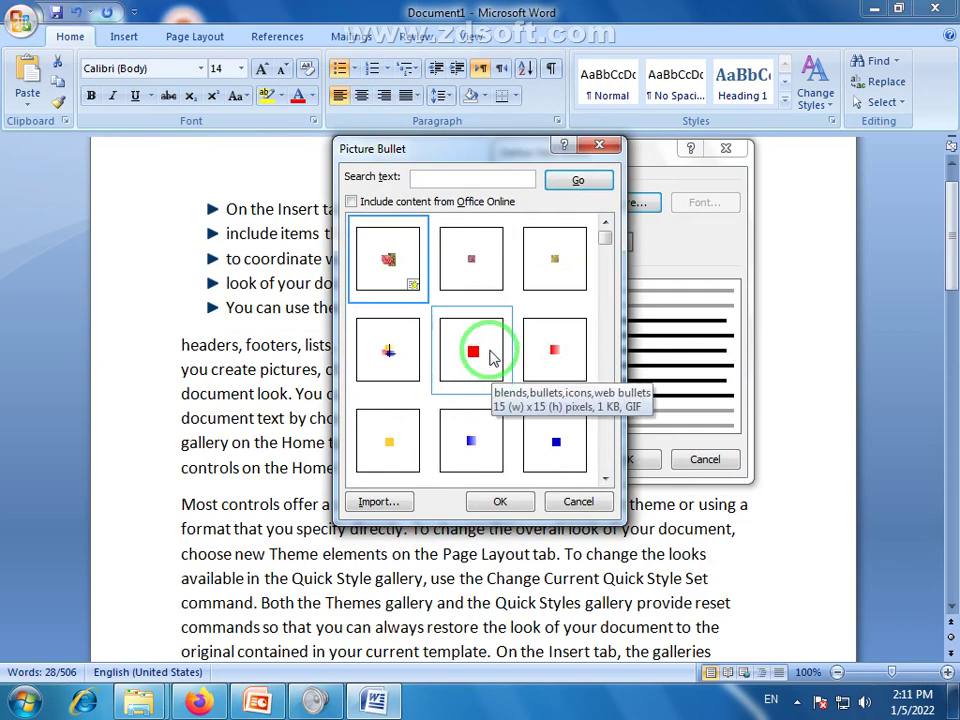
click(373, 507)
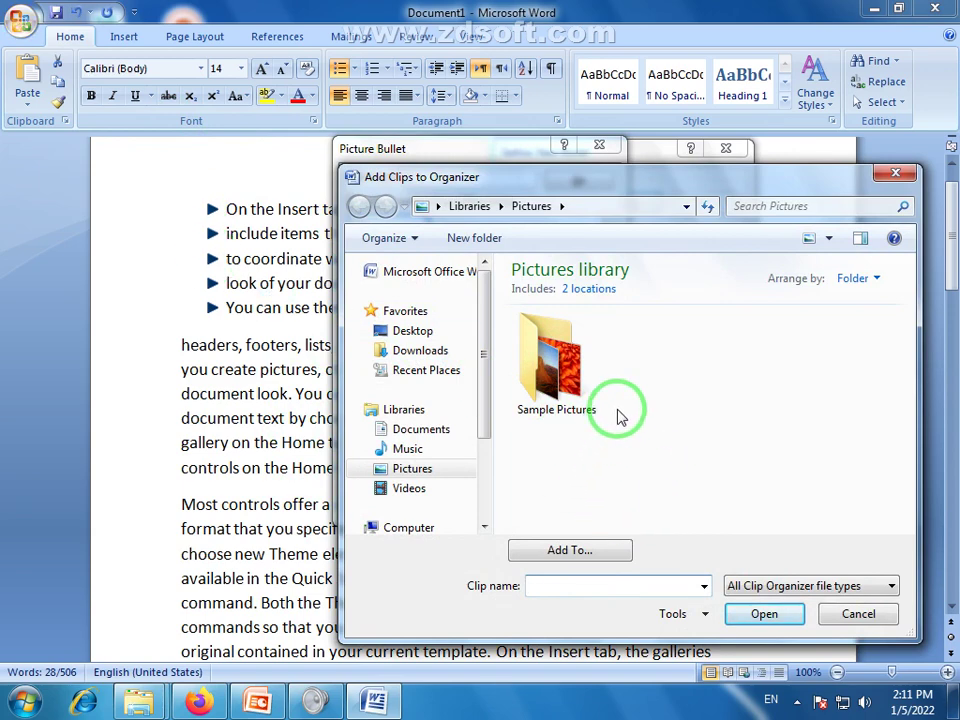
mouse_move(547, 343)
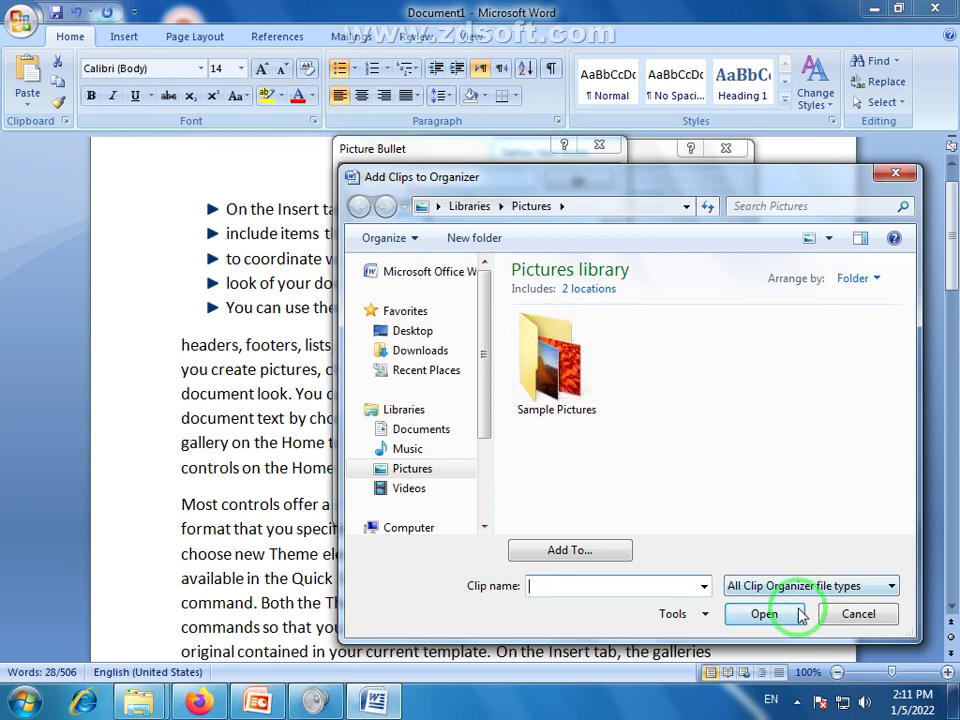
click(840, 616)
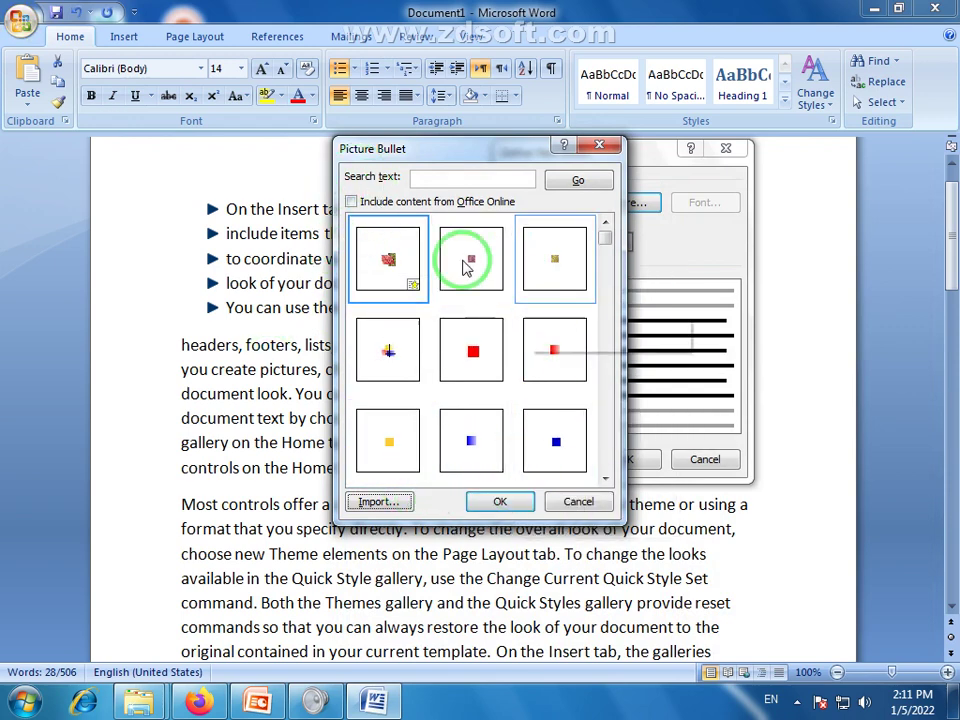
click(583, 512)
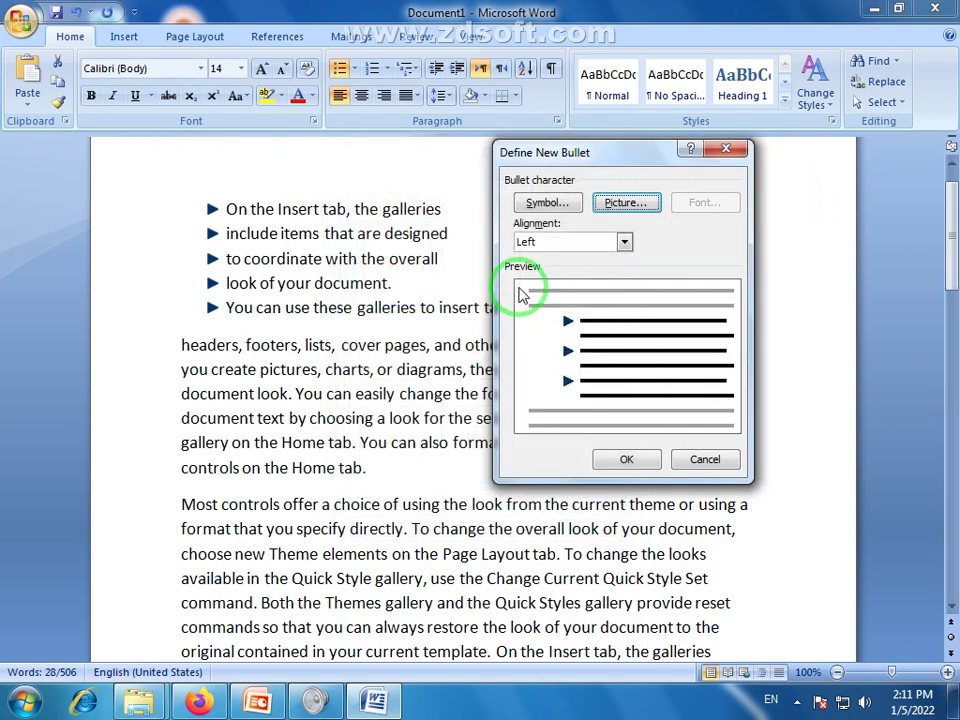
drag(624, 162, 577, 175)
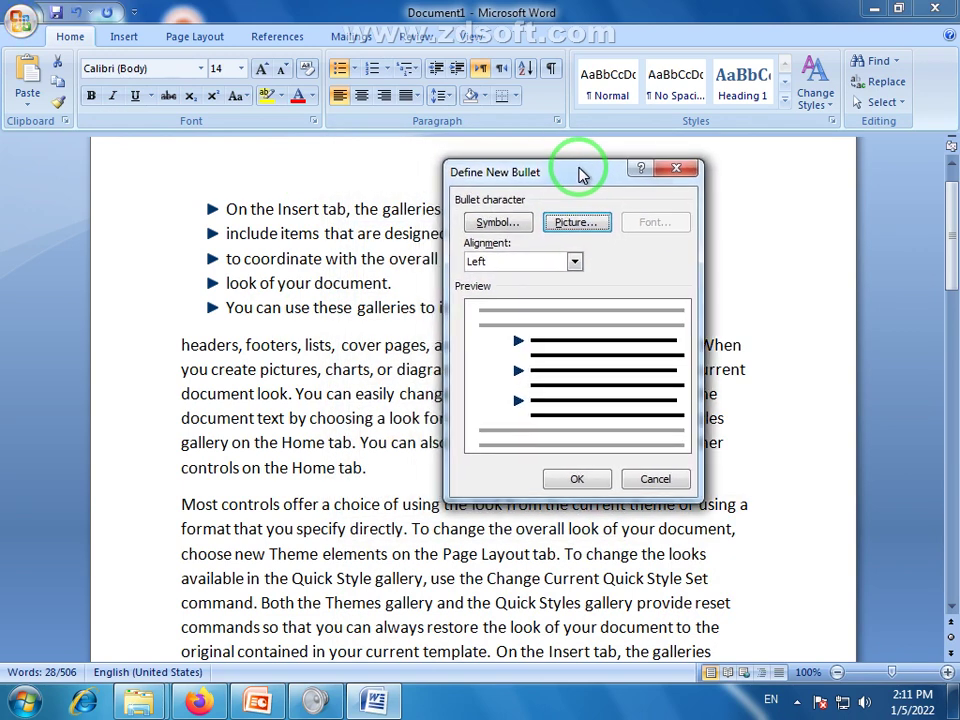
click(658, 479)
Select the five bulleted lines at the start of the document and convert them to a numbered list.
click(343, 308)
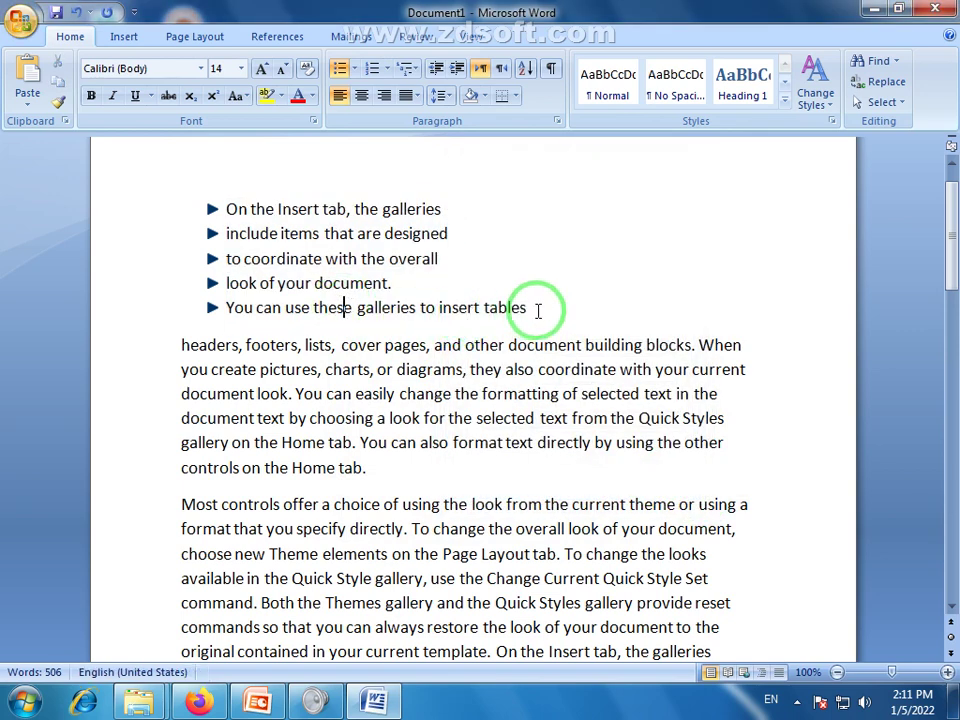
drag(536, 306, 199, 206)
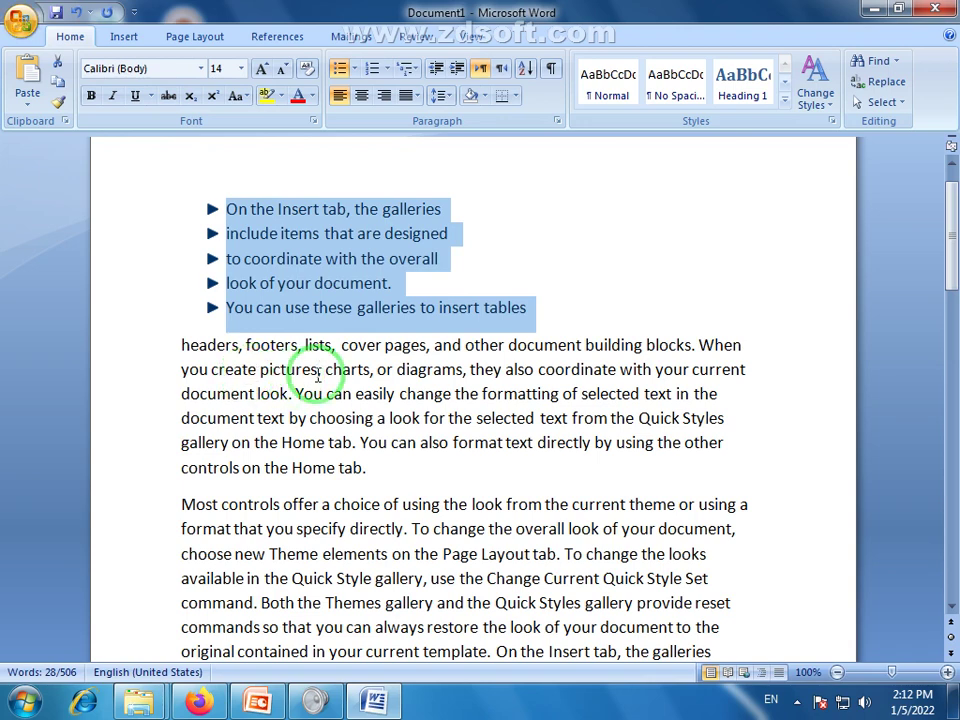
click(476, 262)
drag(540, 317, 212, 215)
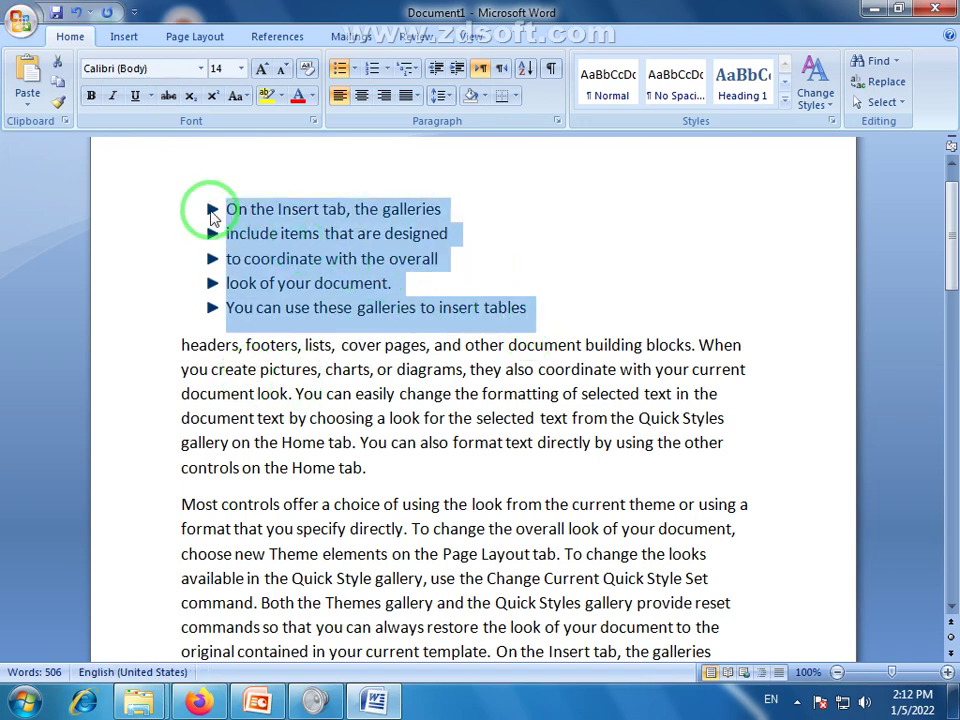
click(373, 72)
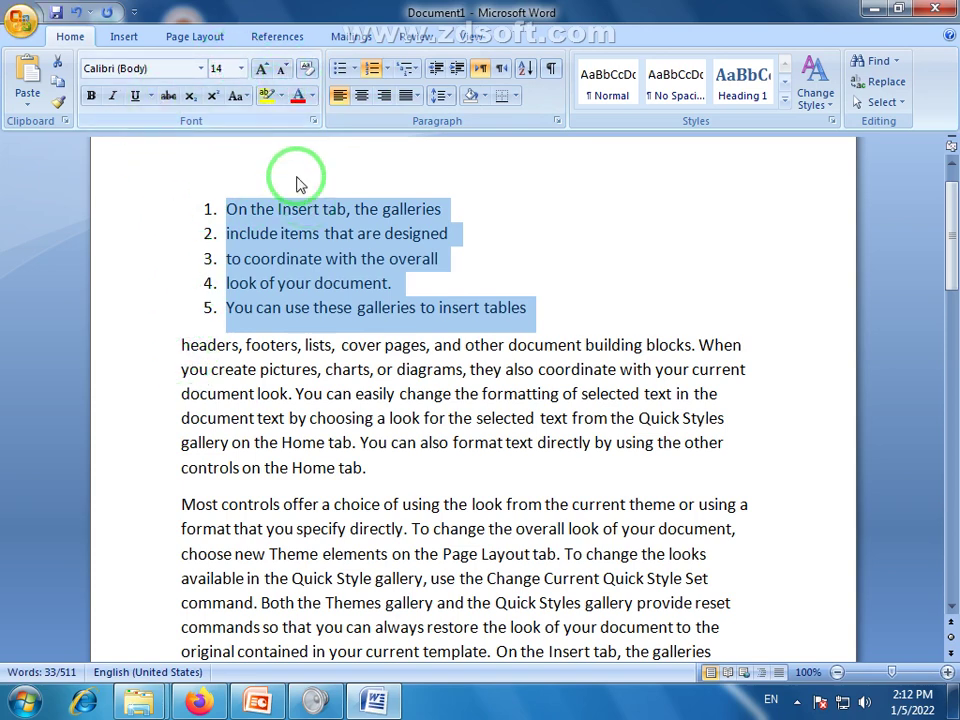
Enlarge the font size of the entire document to 16.
key(ctrl+a)
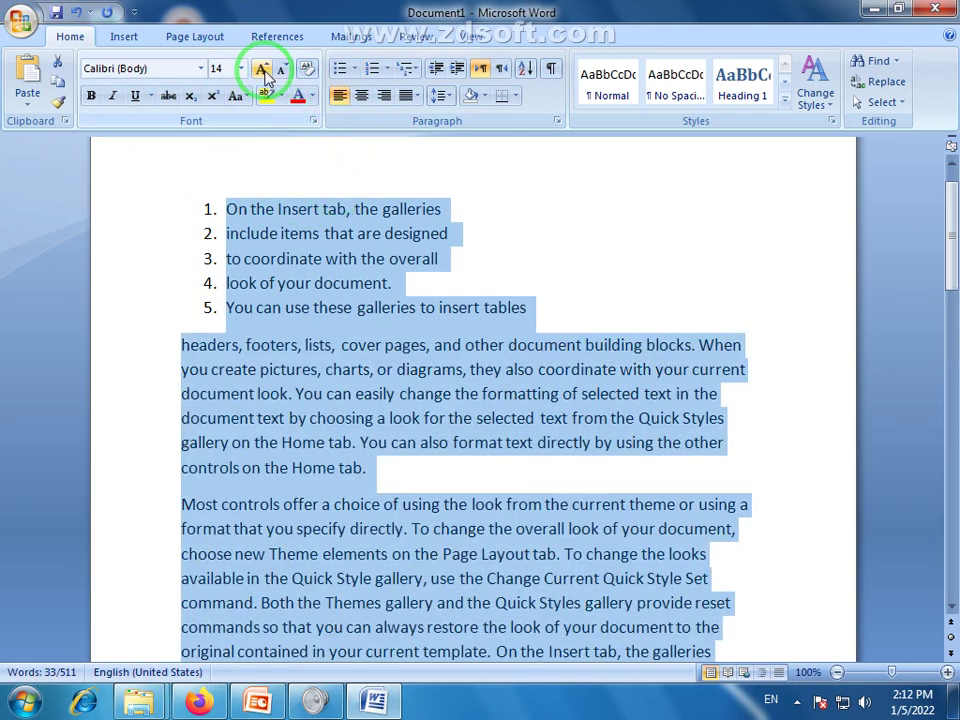
click(261, 70)
click(509, 427)
Apply the 1. 2. 3. number format to the five-line list and look through the multilevel list library.
drag(594, 321, 207, 222)
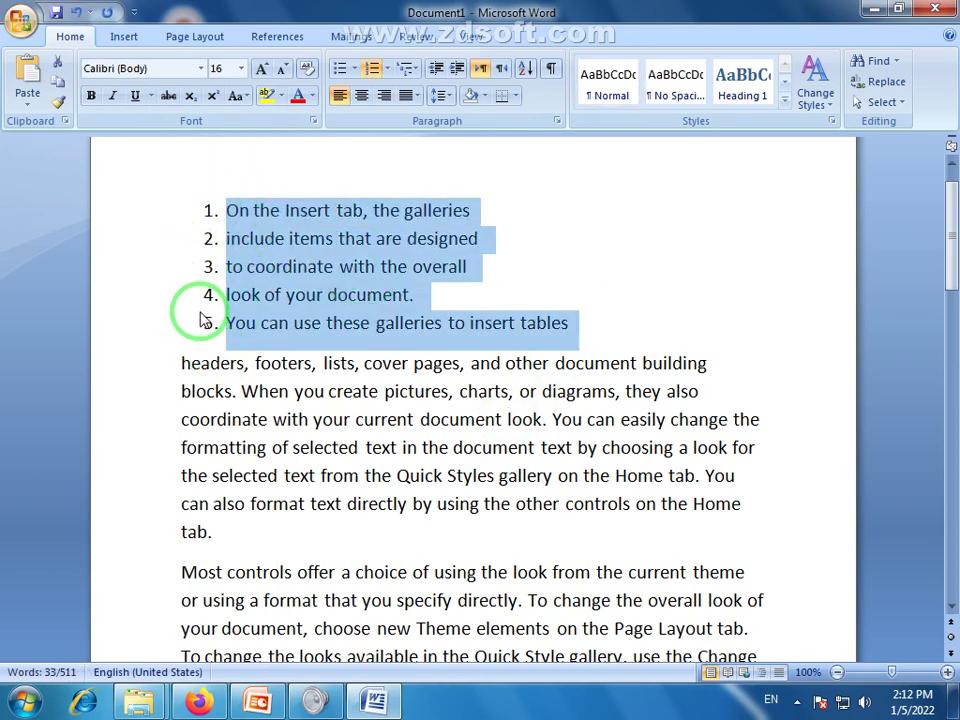
click(387, 70)
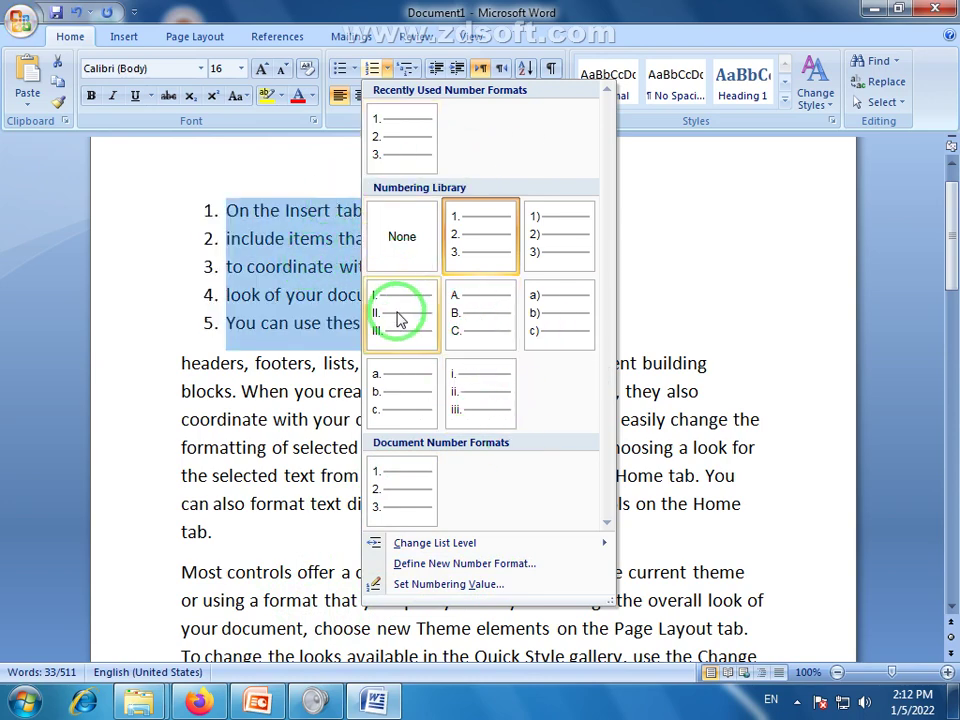
click(414, 140)
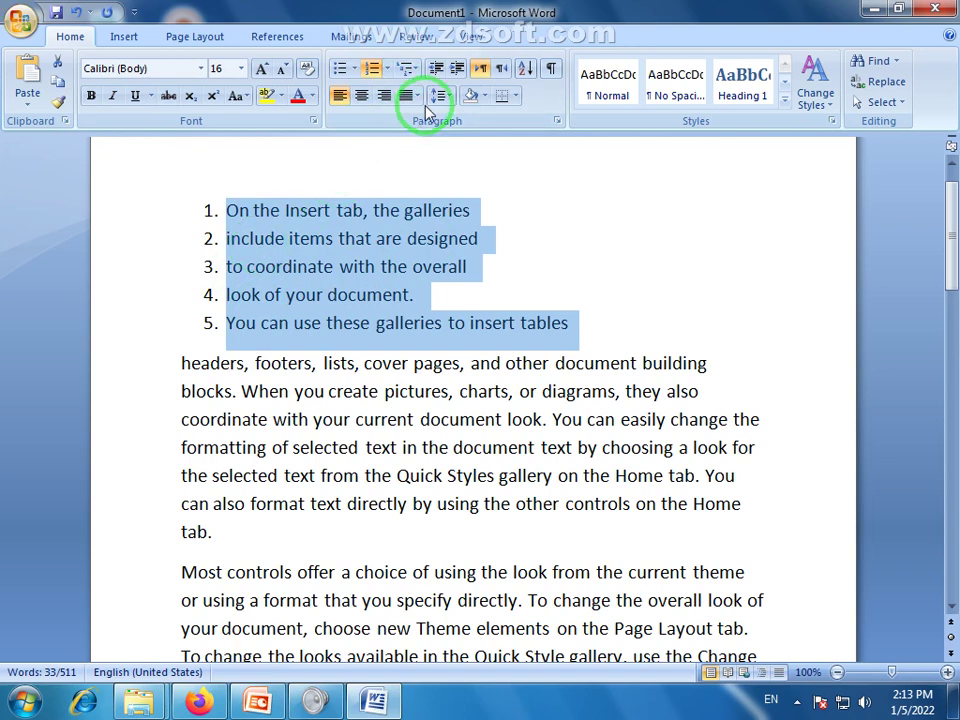
click(407, 68)
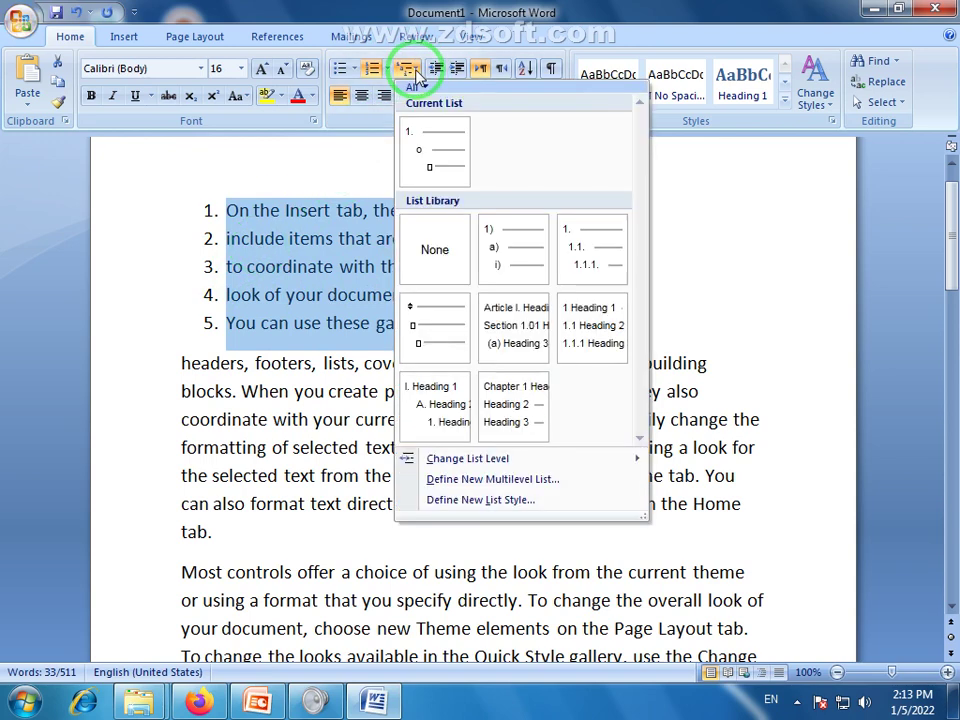
click(338, 190)
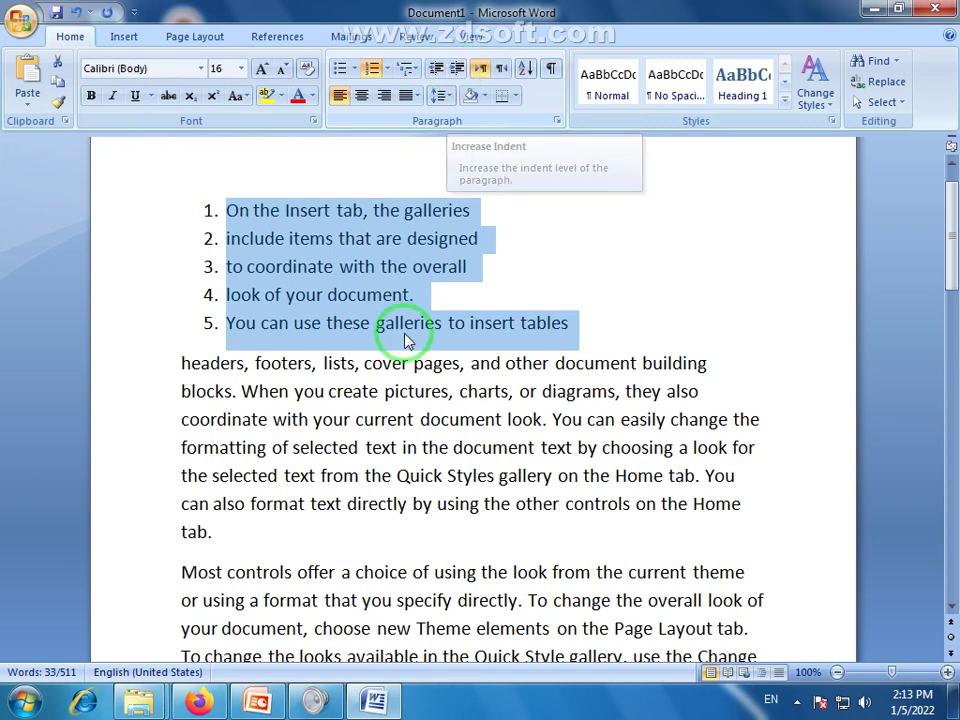
Shift the numbered list far to the right of its original indent and undo that move.
click(381, 364)
drag(209, 210, 455, 295)
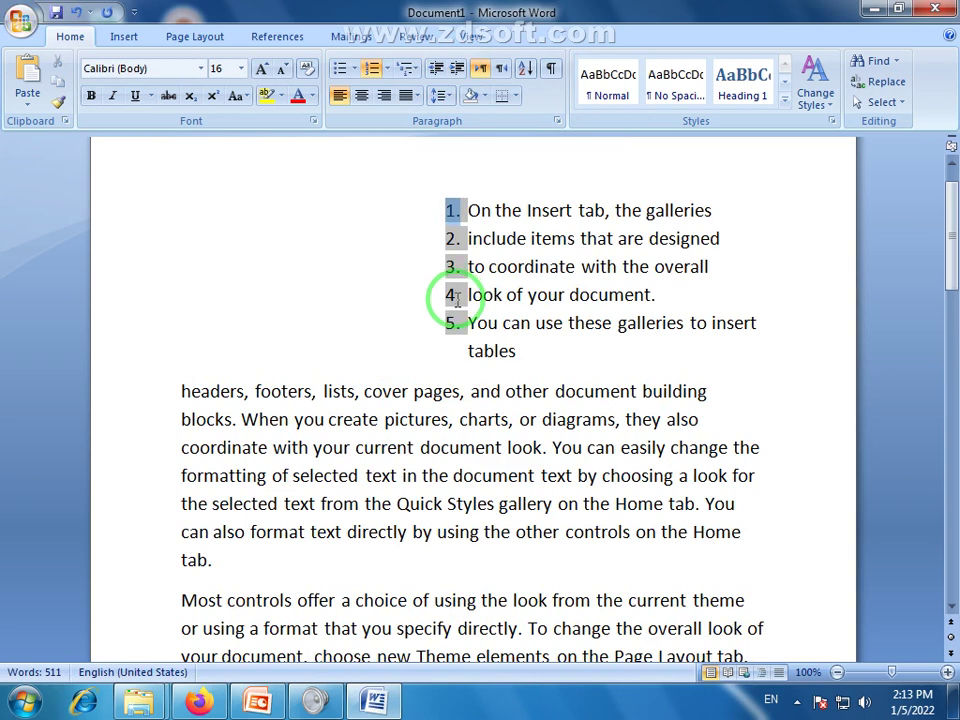
key(ctrl+z)
click(456, 296)
drag(566, 322, 236, 210)
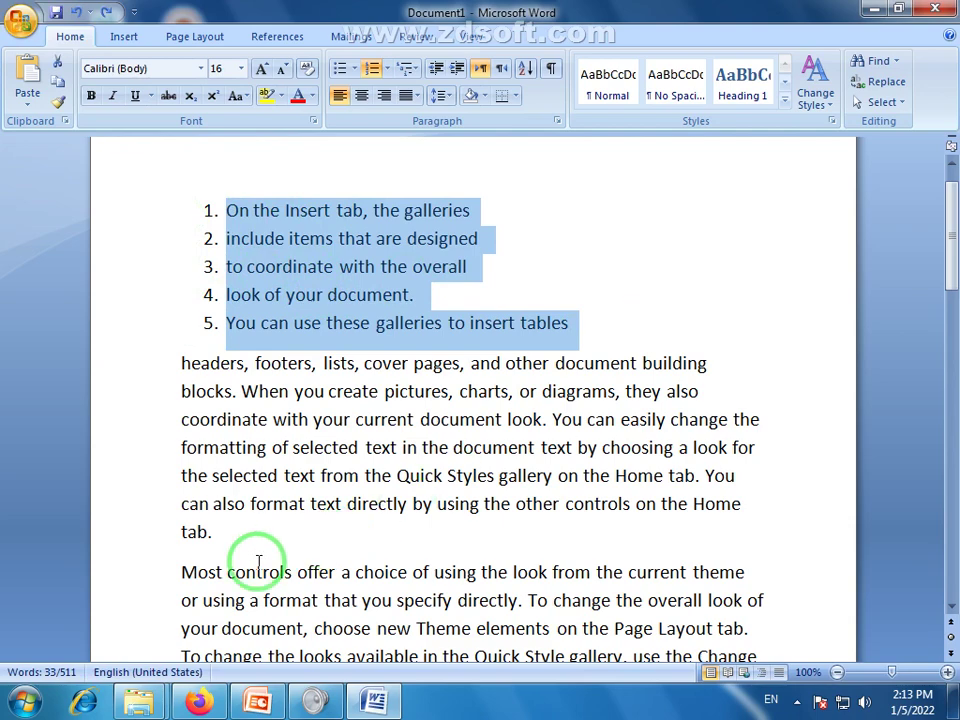
drag(951, 214, 951, 254)
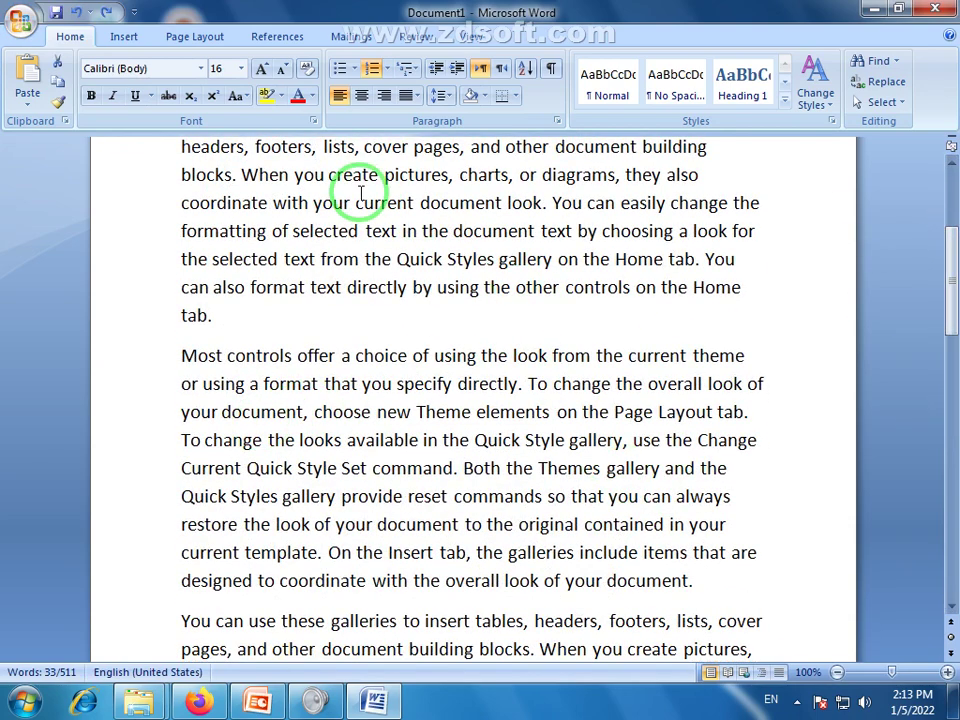
drag(945, 315, 945, 250)
click(664, 317)
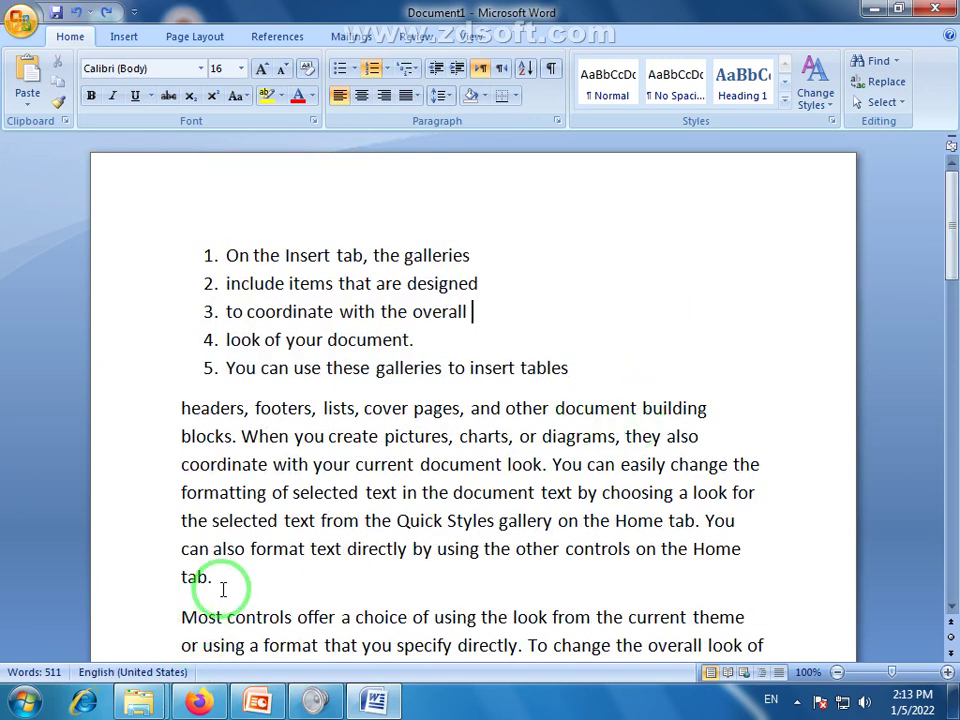
drag(222, 578, 176, 415)
click(330, 312)
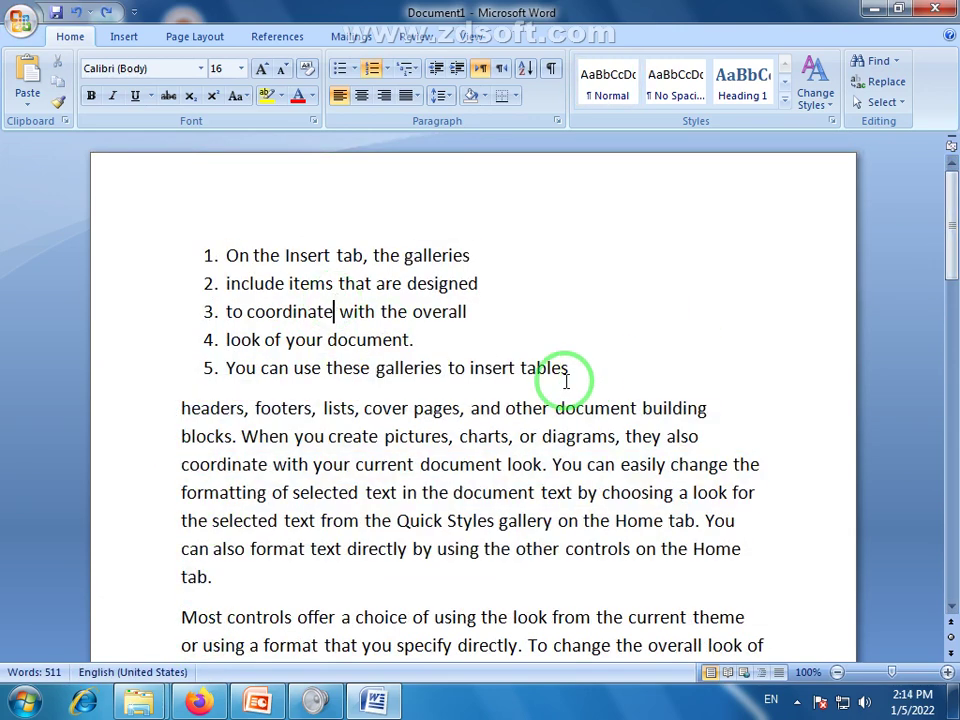
Select all five numbered lines and increase their indent by seven levels.
drag(578, 367, 216, 262)
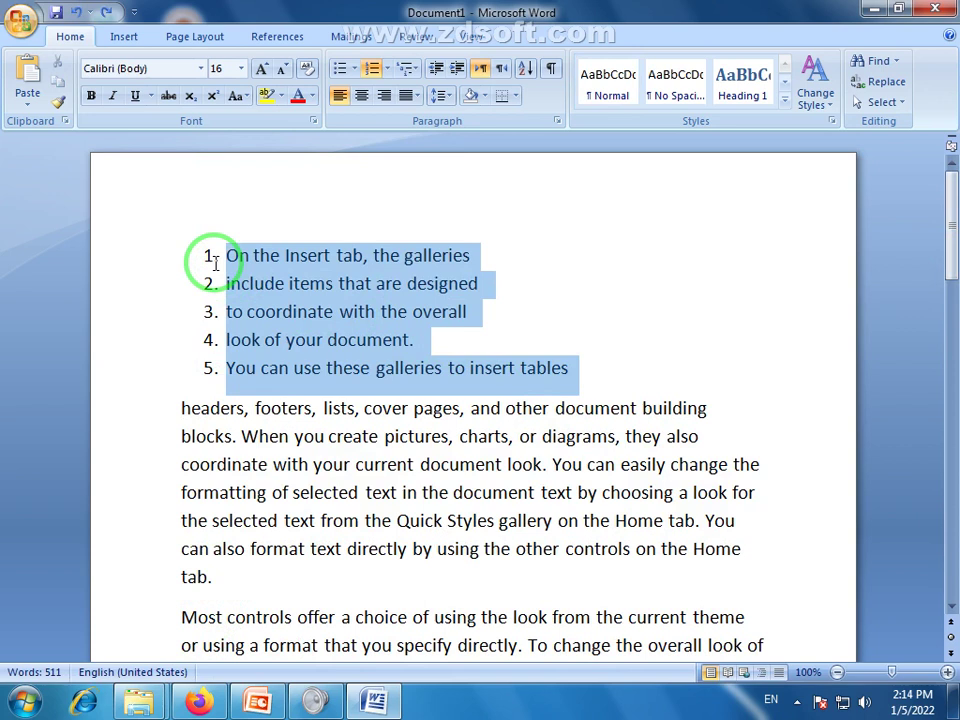
click(459, 76)
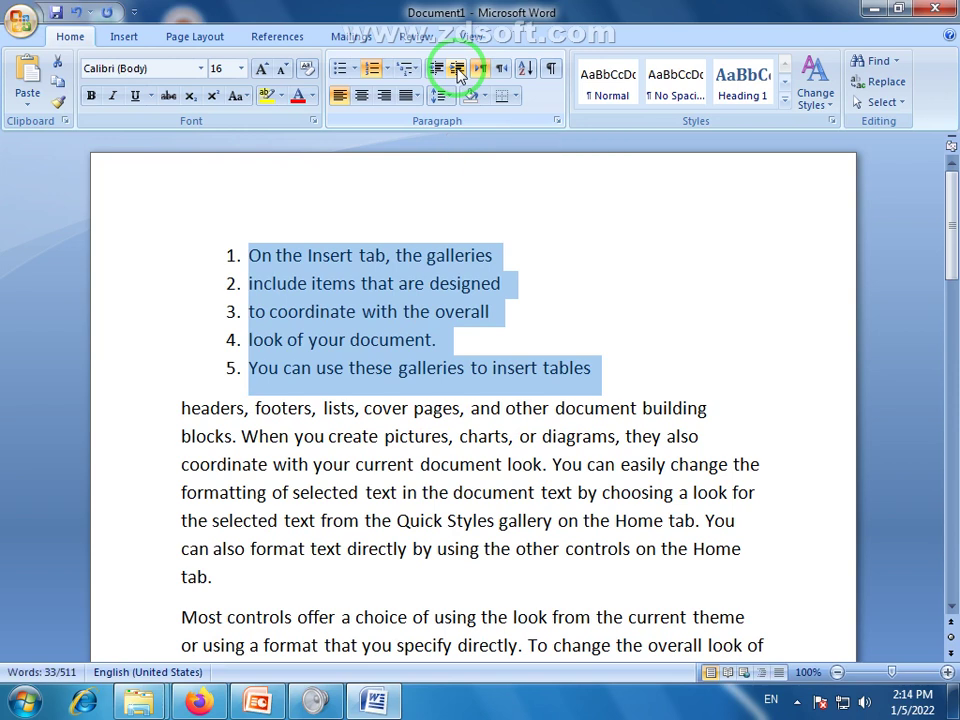
click(458, 74)
click(458, 74)
click(458, 74)
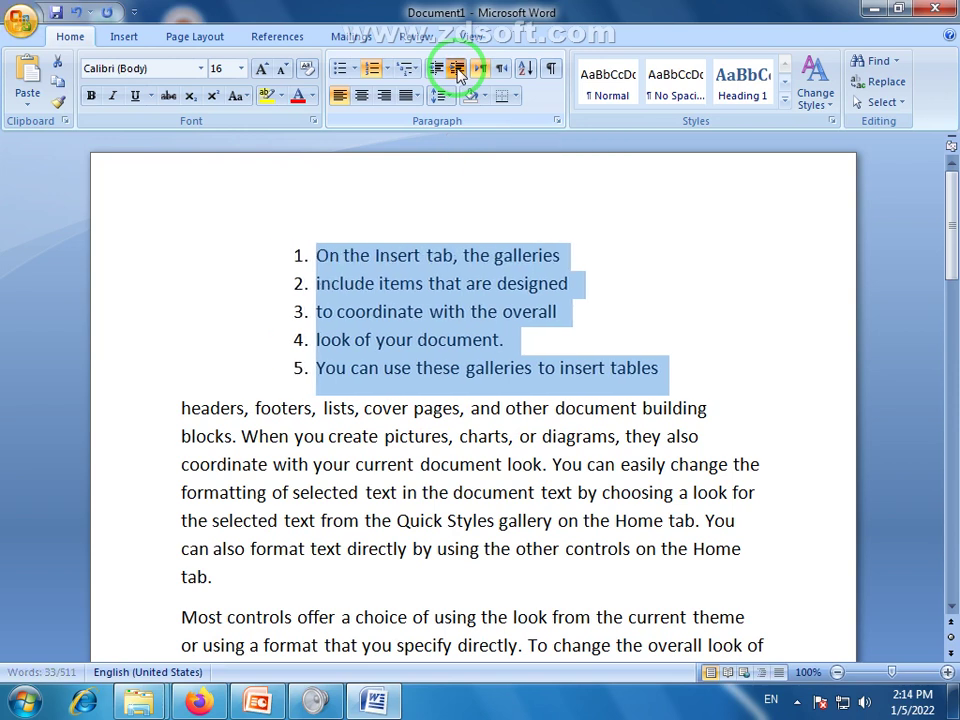
click(458, 74)
click(458, 74)
click(458, 74)
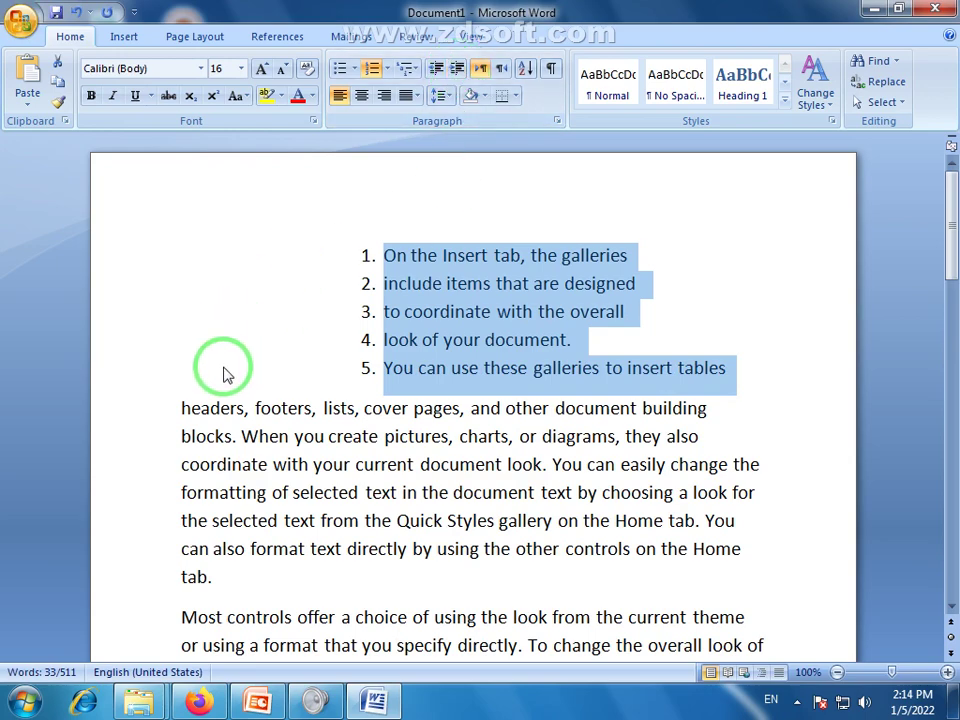
drag(955, 225, 955, 341)
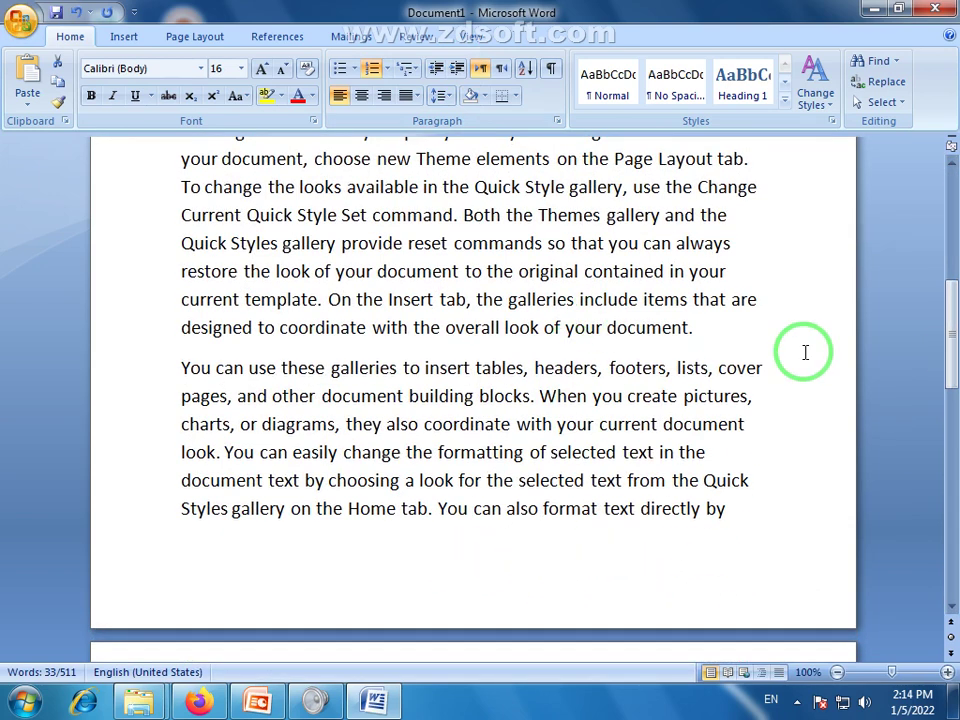
drag(950, 340, 951, 235)
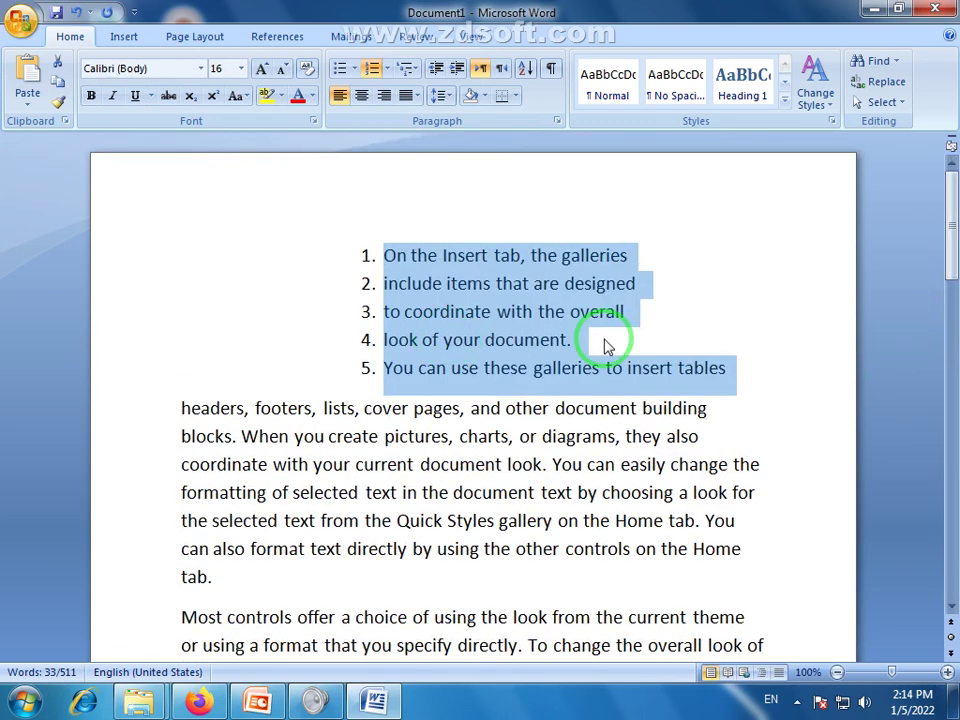
Decrease the numbered list's indent until its numbers align with the body text margin, trying a one-level increase along the way.
click(437, 70)
click(437, 70)
click(437, 70)
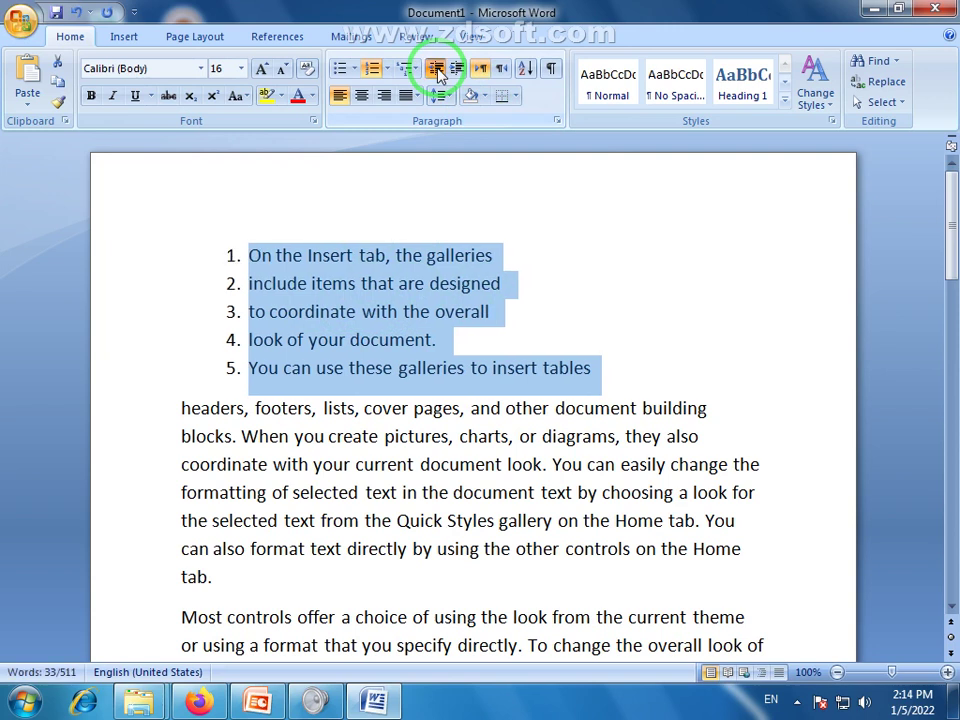
click(437, 70)
click(456, 70)
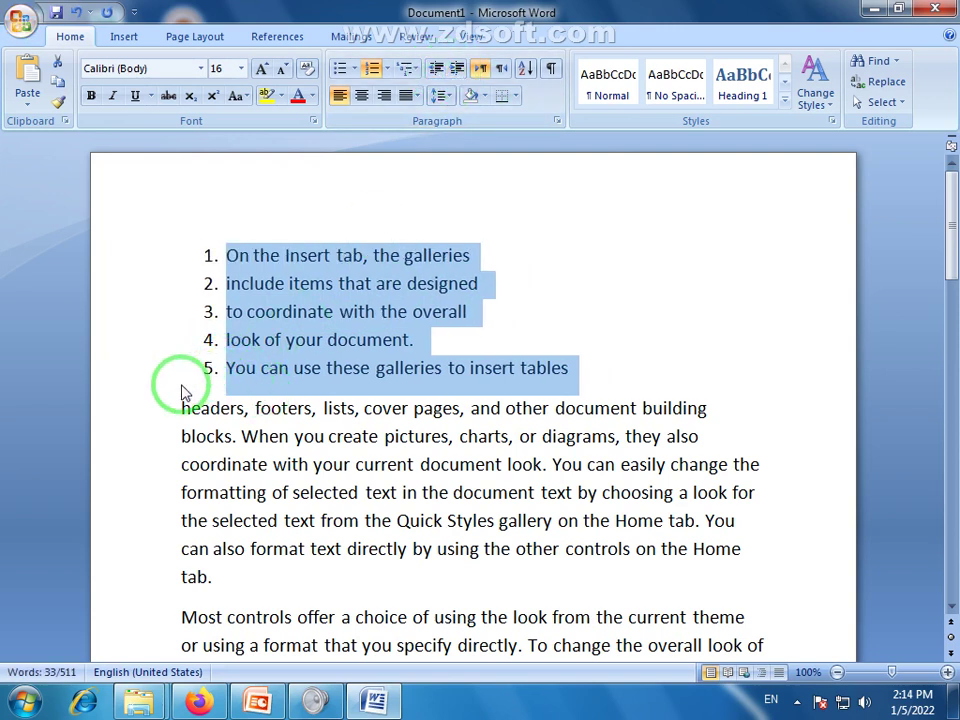
click(437, 70)
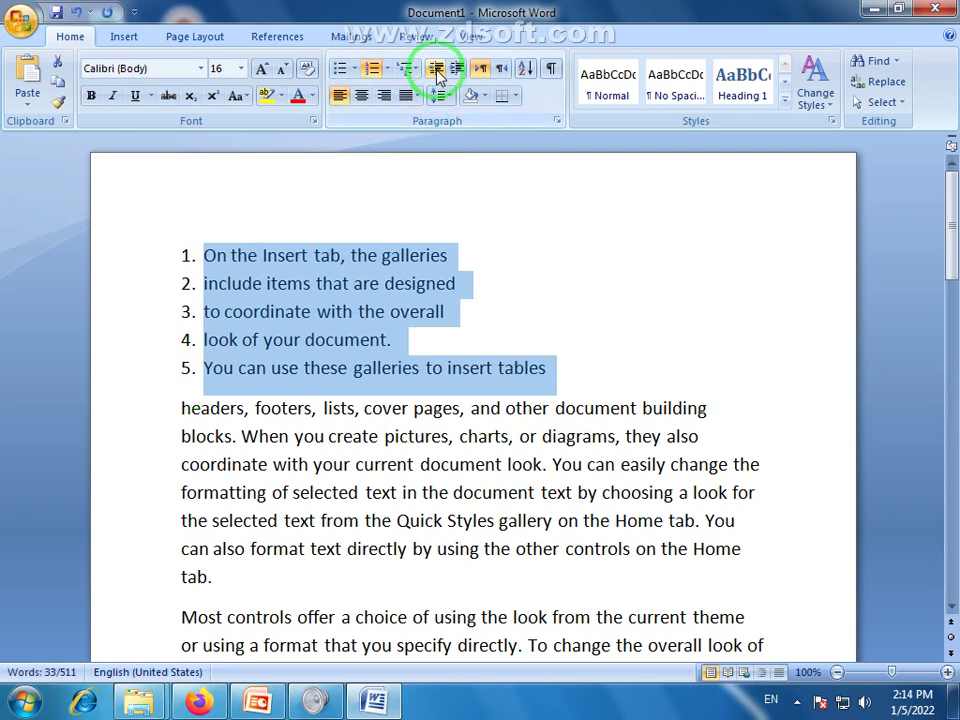
click(456, 68)
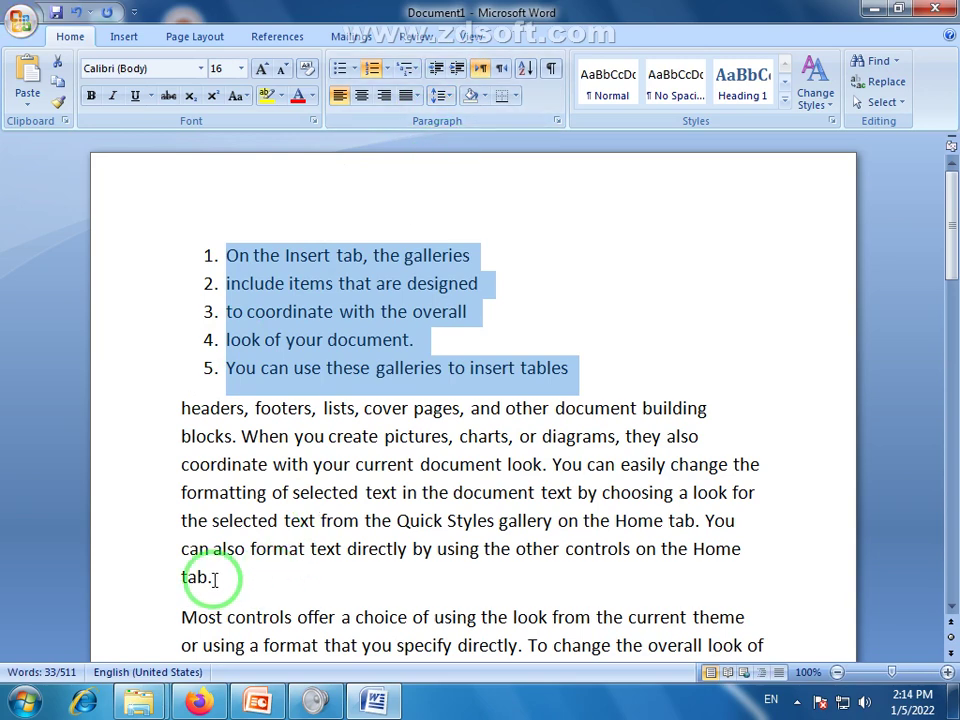
click(437, 70)
Select the body paragraph directly below the numbered list and increase its indent by several levels.
click(247, 576)
drag(247, 576, 163, 416)
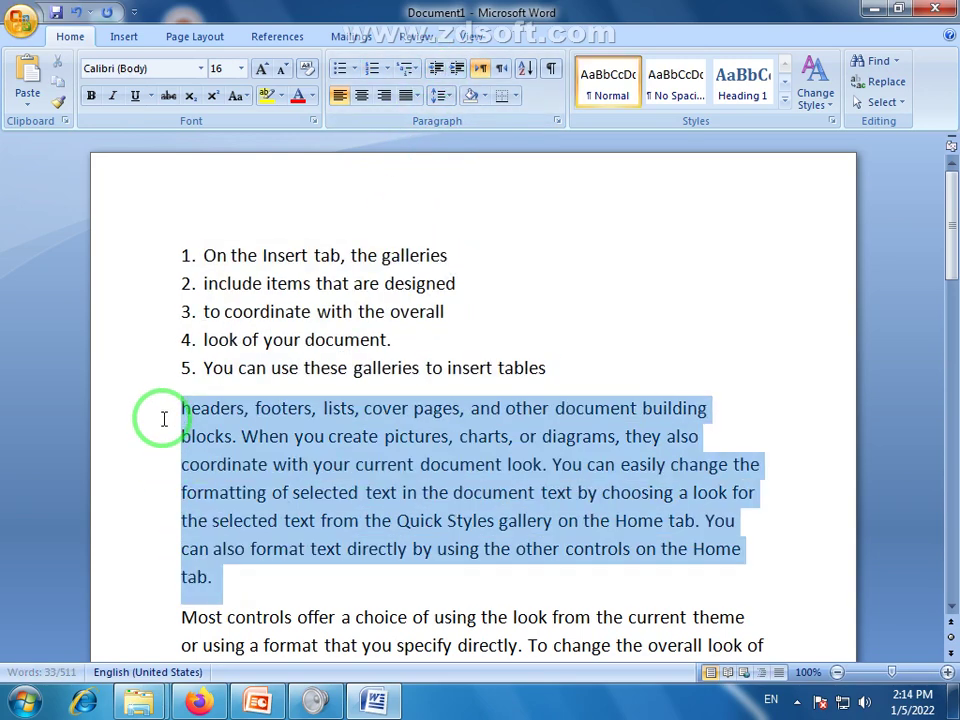
click(456, 69)
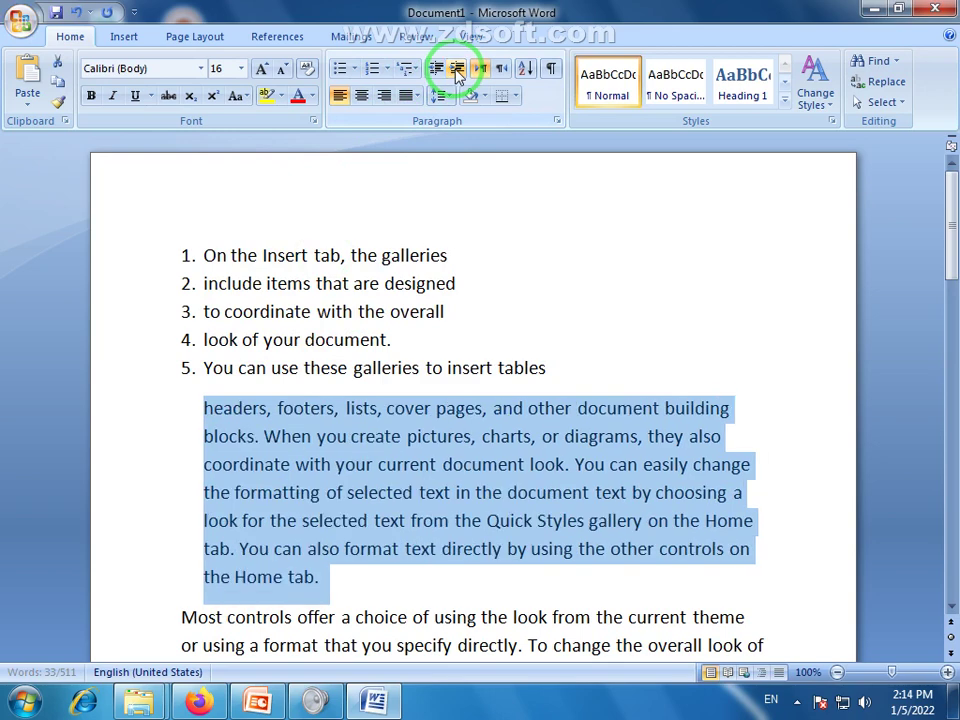
click(456, 69)
click(456, 69)
click(456, 69)
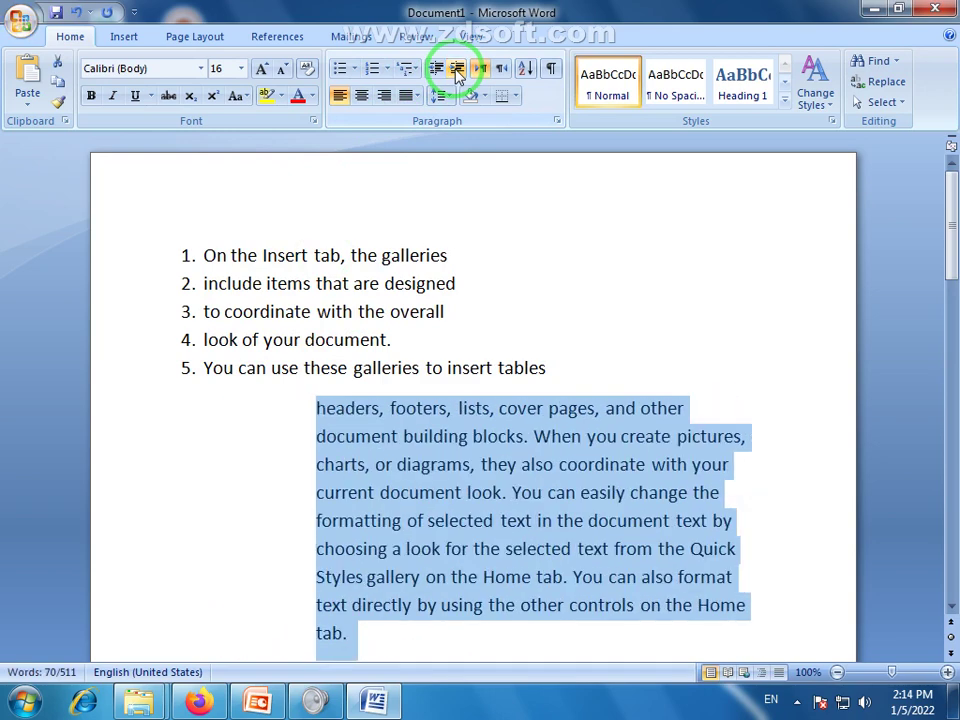
Decrease the indent of the paragraph below the list back to the page margin and deselect it.
click(437, 69)
scroll(591, 256, down, 2)
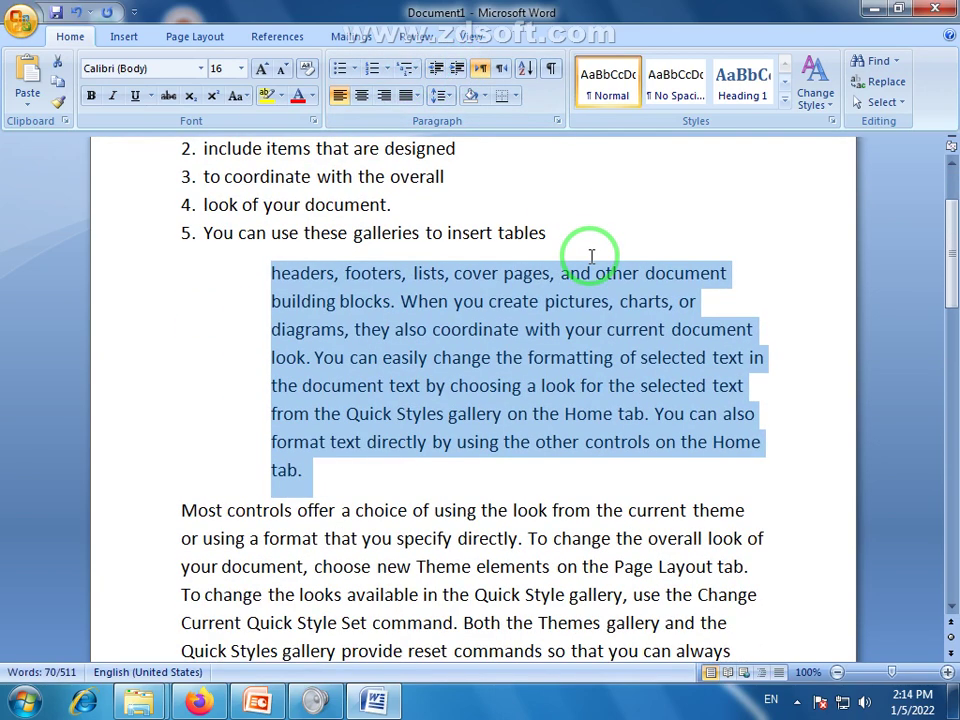
click(437, 69)
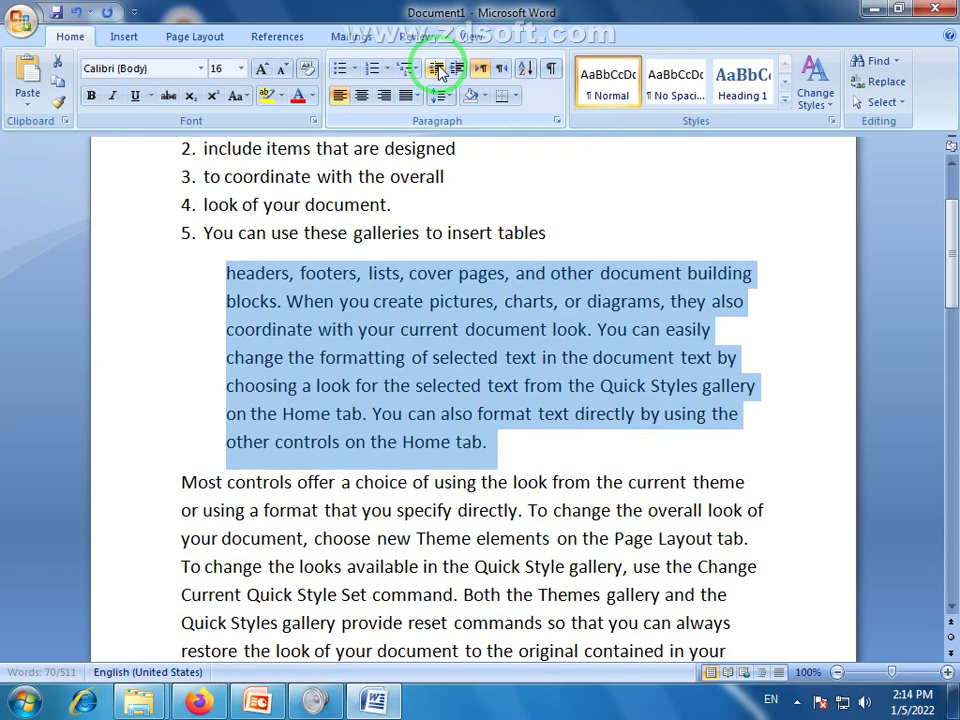
click(437, 69)
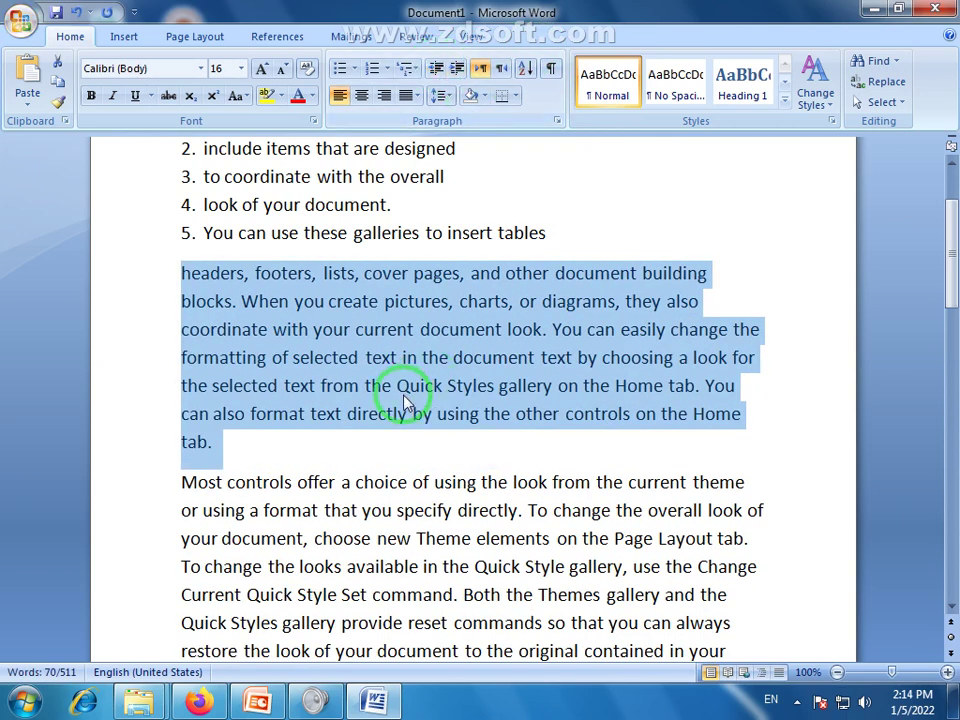
click(339, 381)
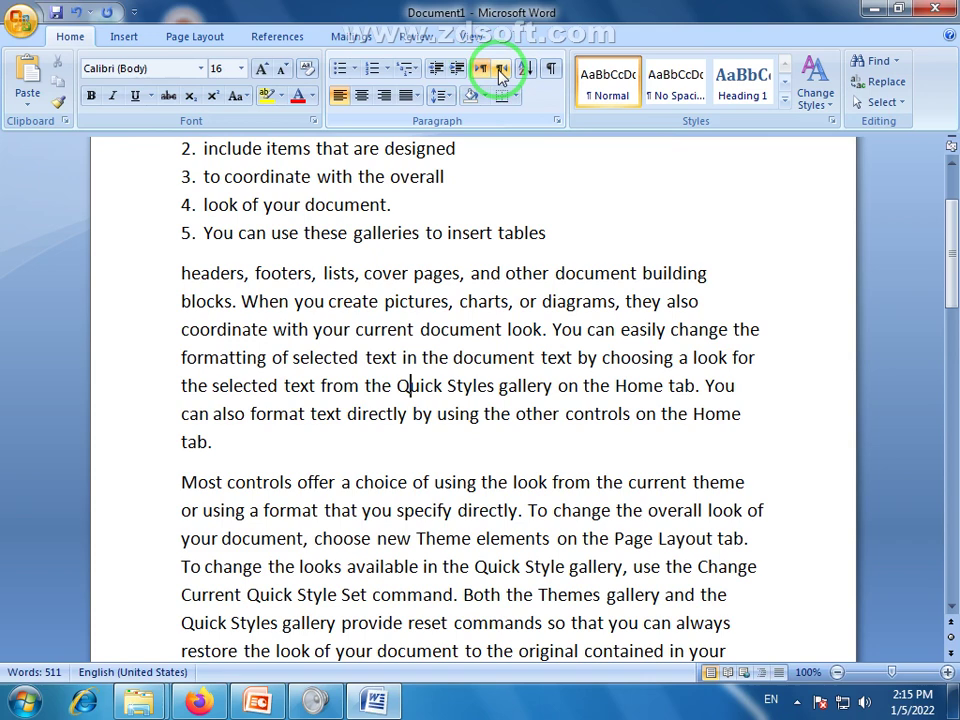
Shift the numbered list toward the middle of the page by its numbers and undo that move.
drag(949, 268, 949, 216)
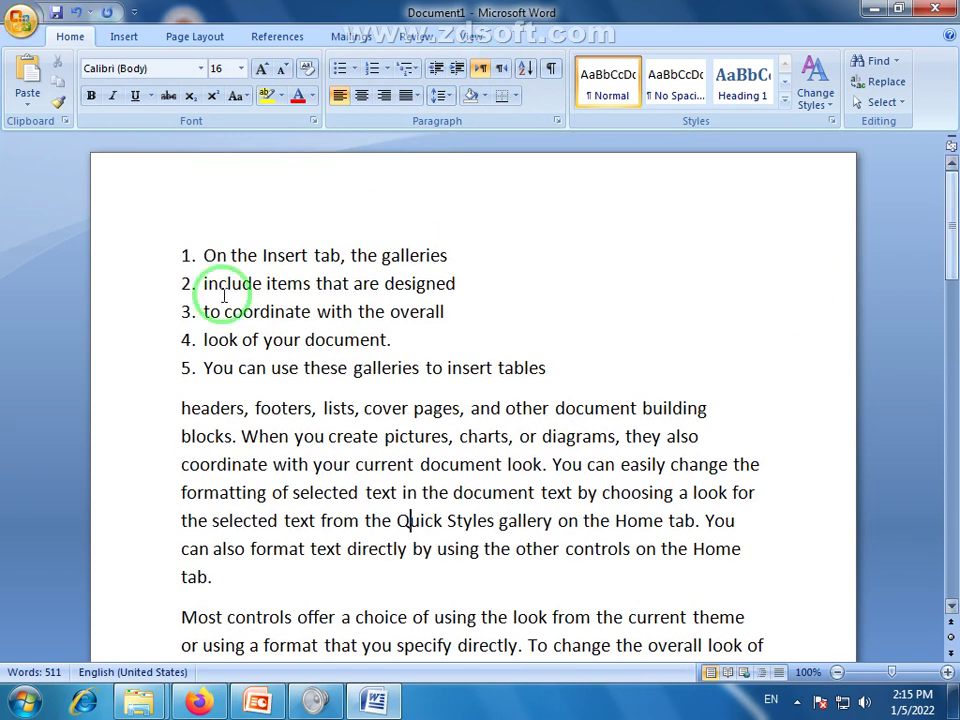
click(189, 255)
drag(189, 255, 437, 333)
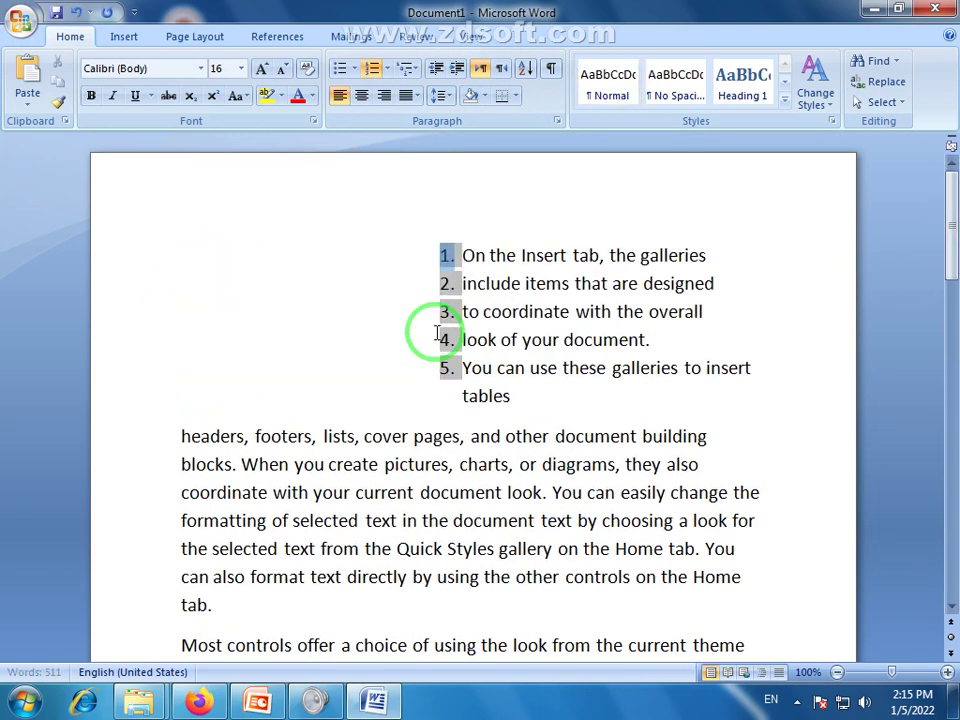
key(ctrl+z)
click(446, 435)
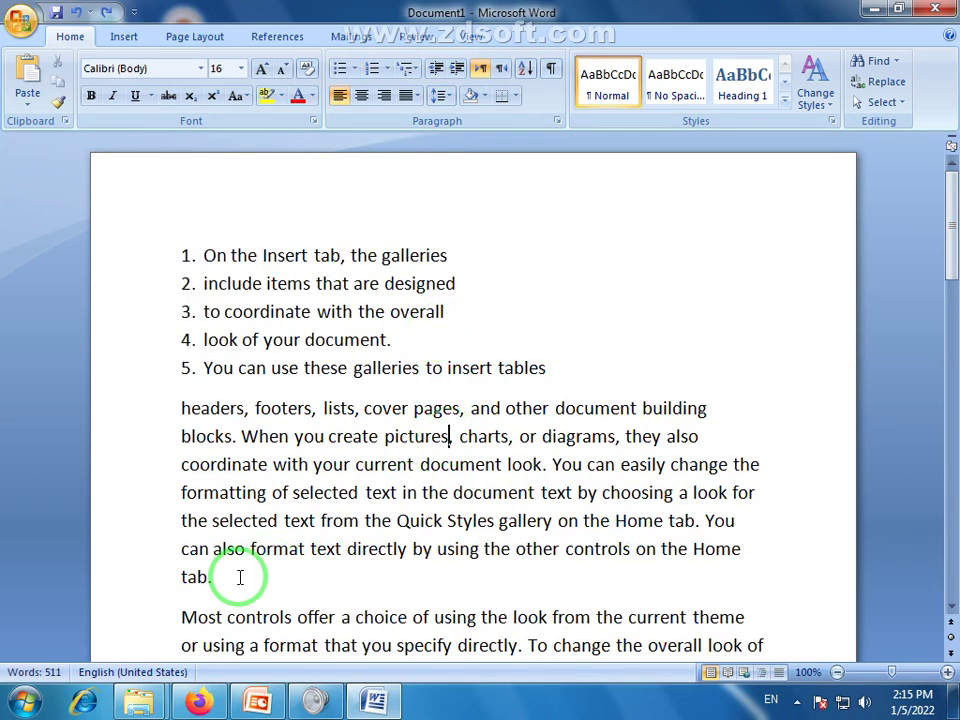
Switch the five-line numbered list to right-to-left text direction and return it to left-to-right.
drag(242, 574, 171, 418)
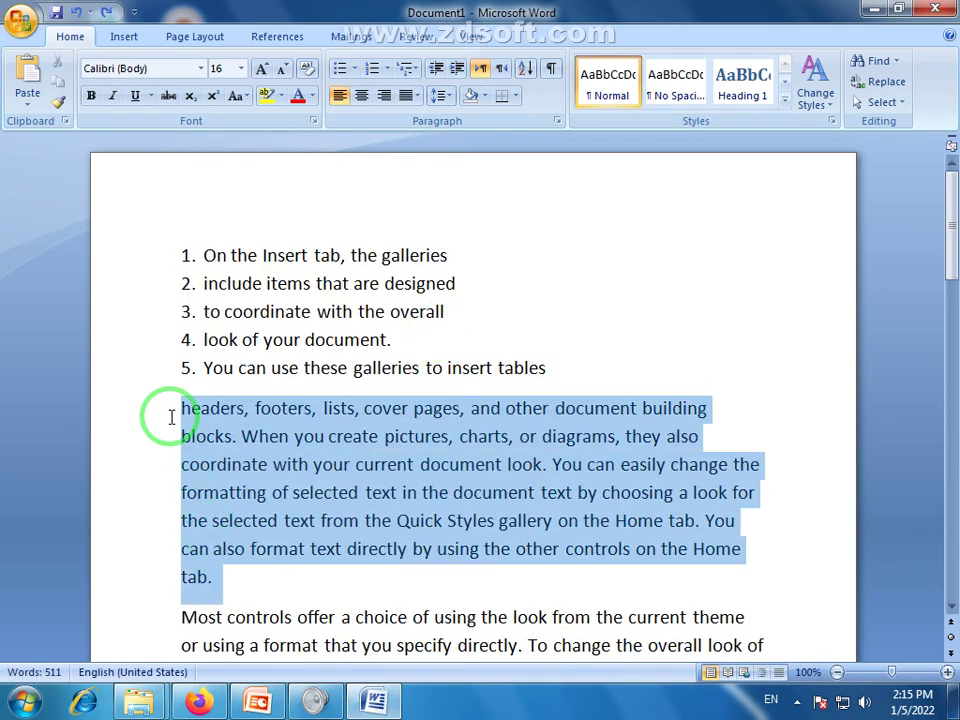
click(338, 494)
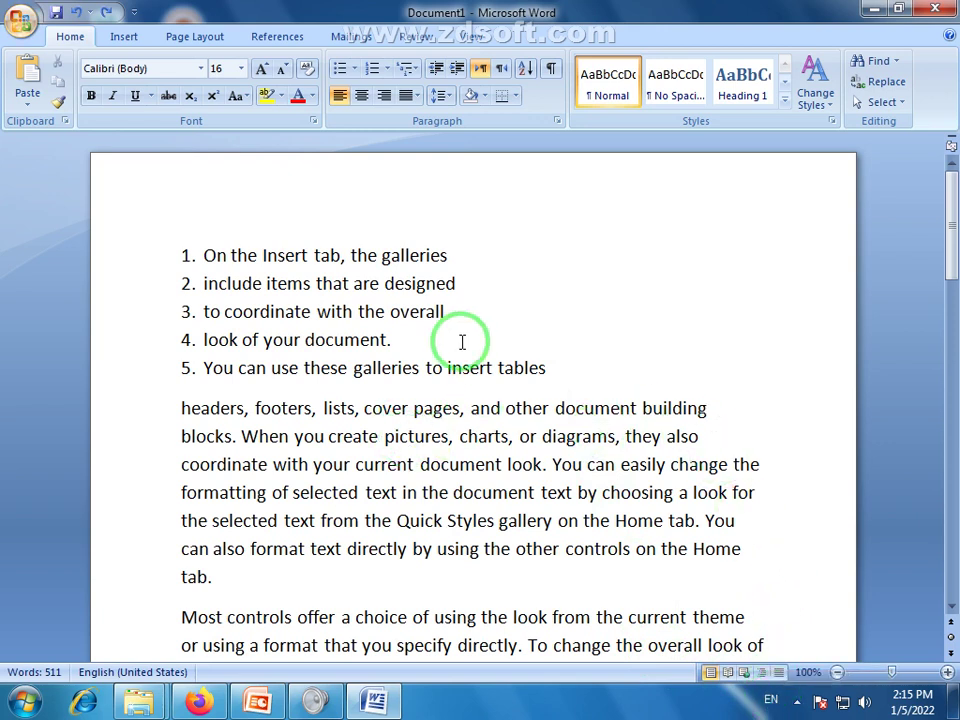
click(571, 375)
drag(571, 375, 213, 260)
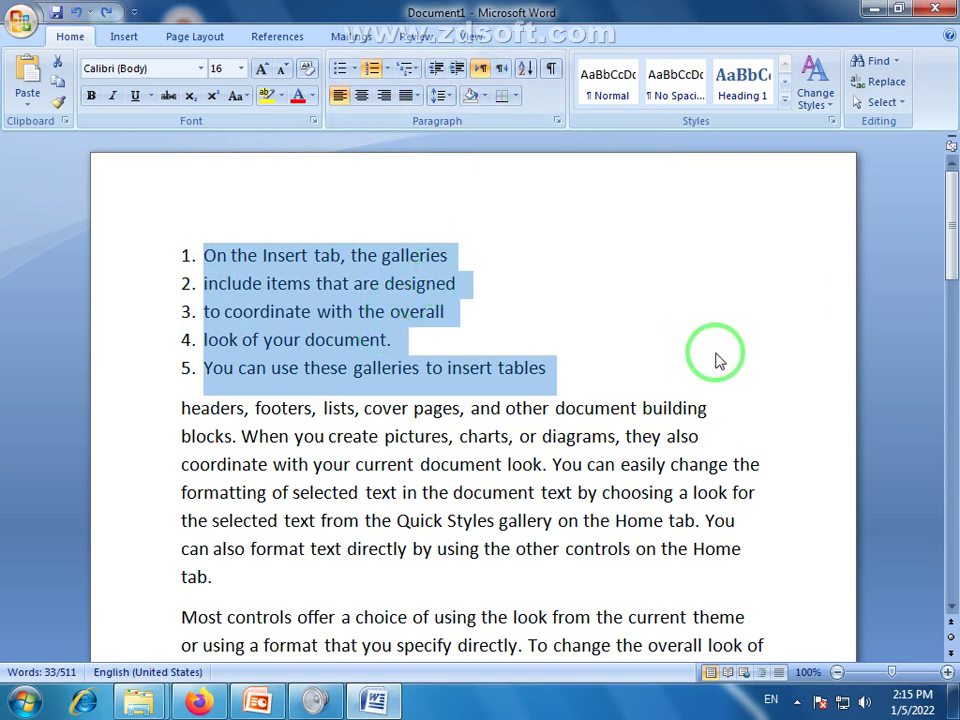
click(502, 72)
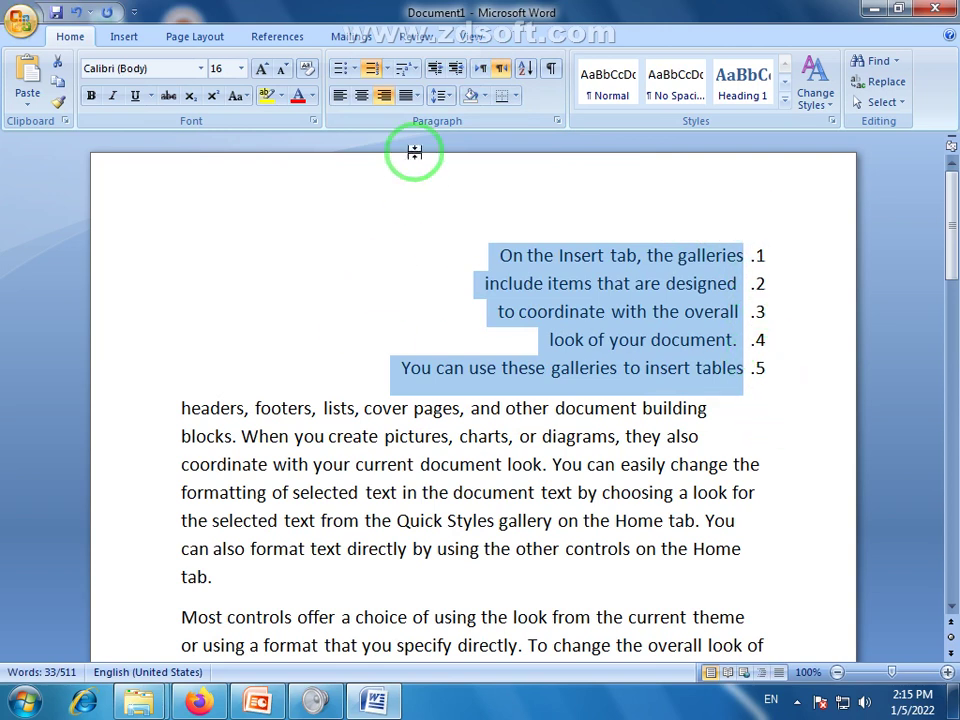
click(482, 70)
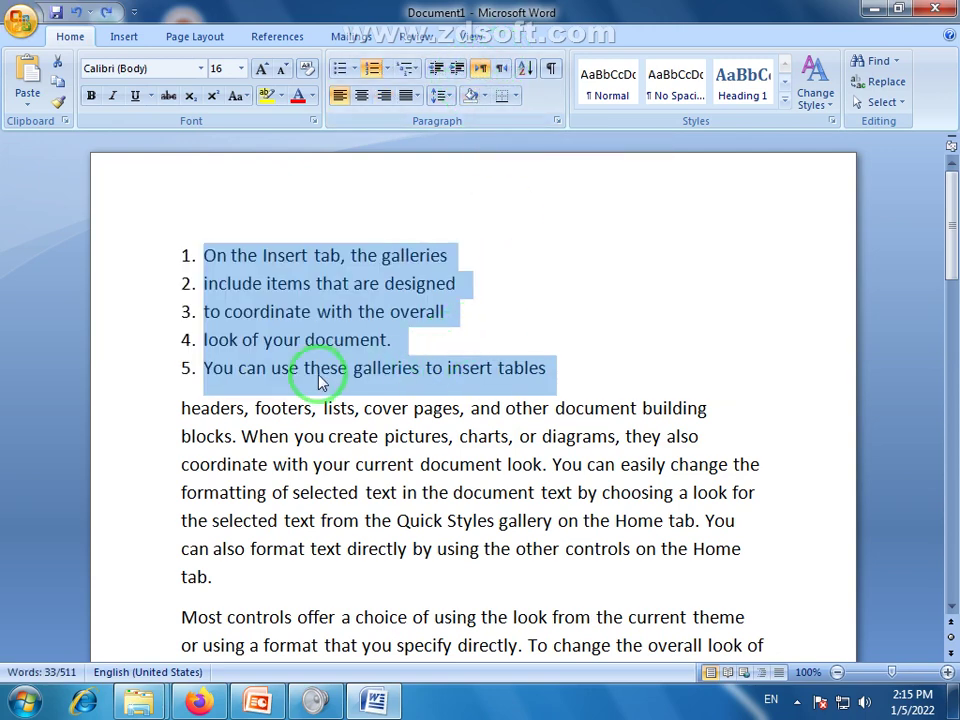
Increase the numbered list's indent by one level and deselect it.
click(456, 69)
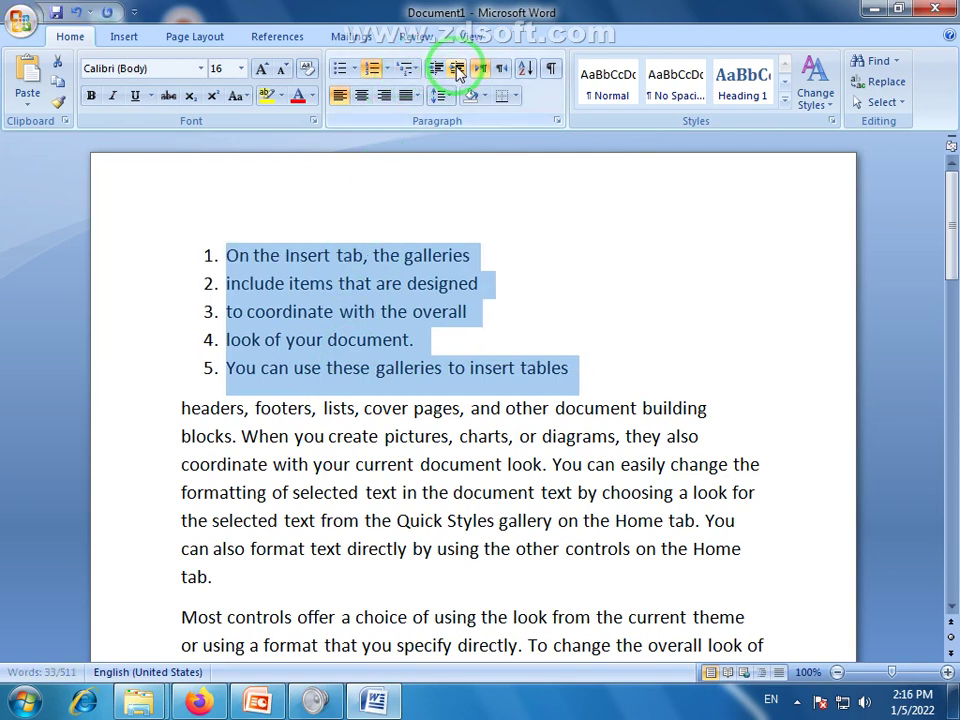
click(418, 284)
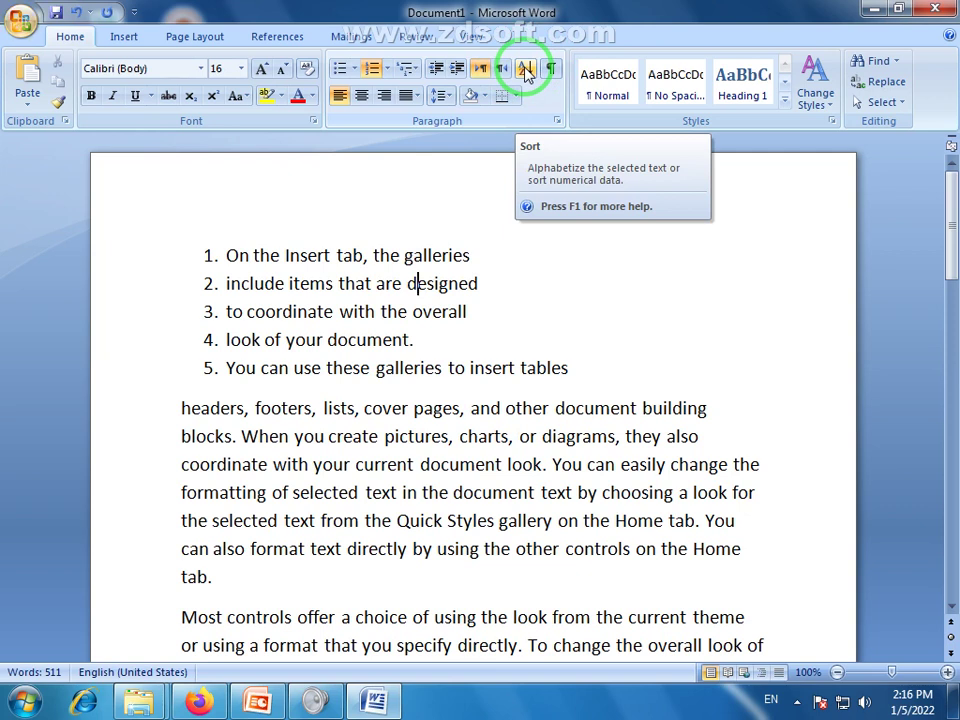
click(526, 72)
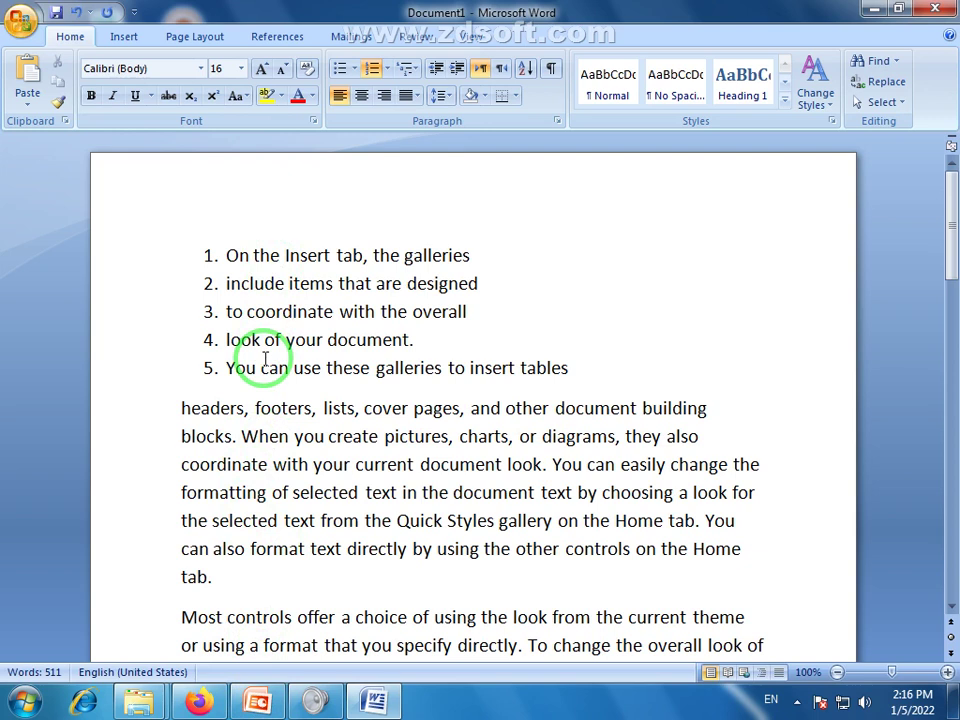
Prefix the first four numbered list lines with the letters Z, B, A and C, in that order.
click(241, 339)
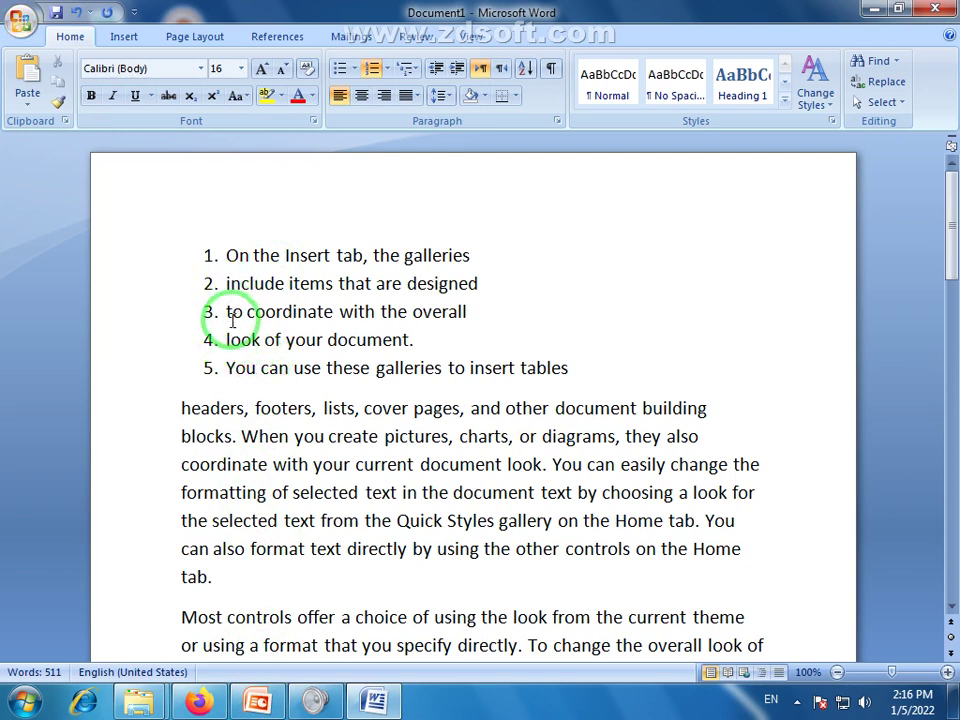
click(228, 312)
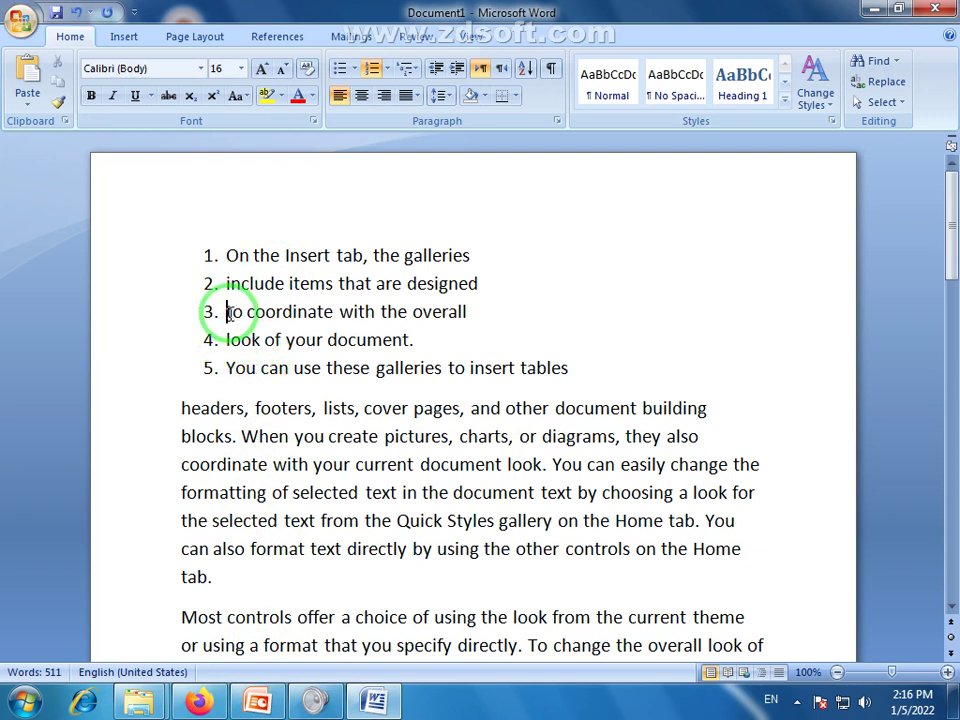
text(A)
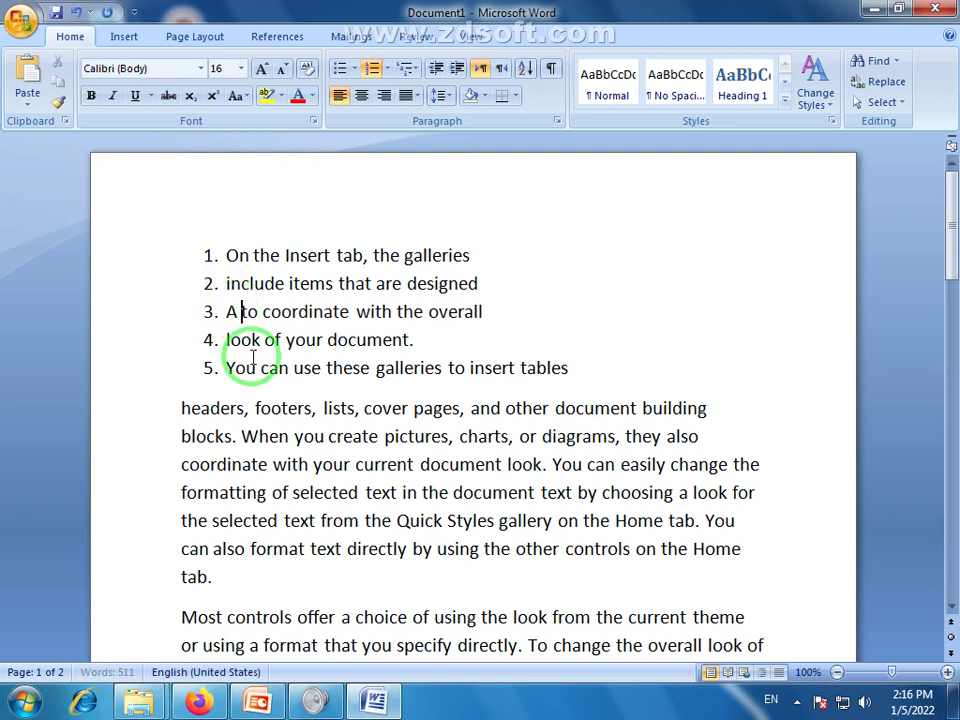
click(215, 282)
text(B)
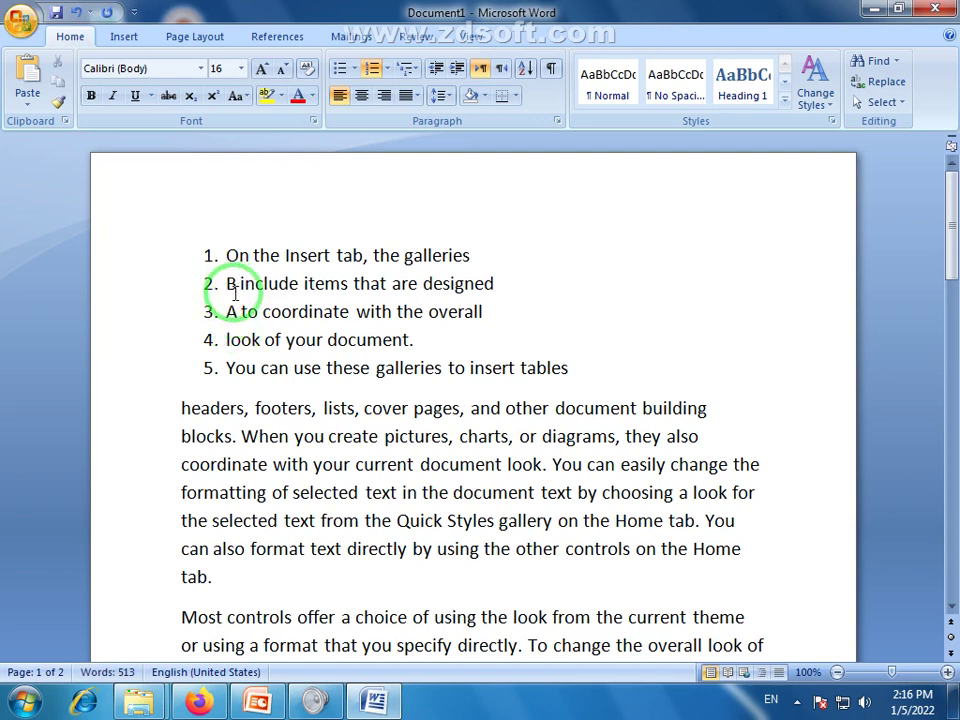
click(229, 256)
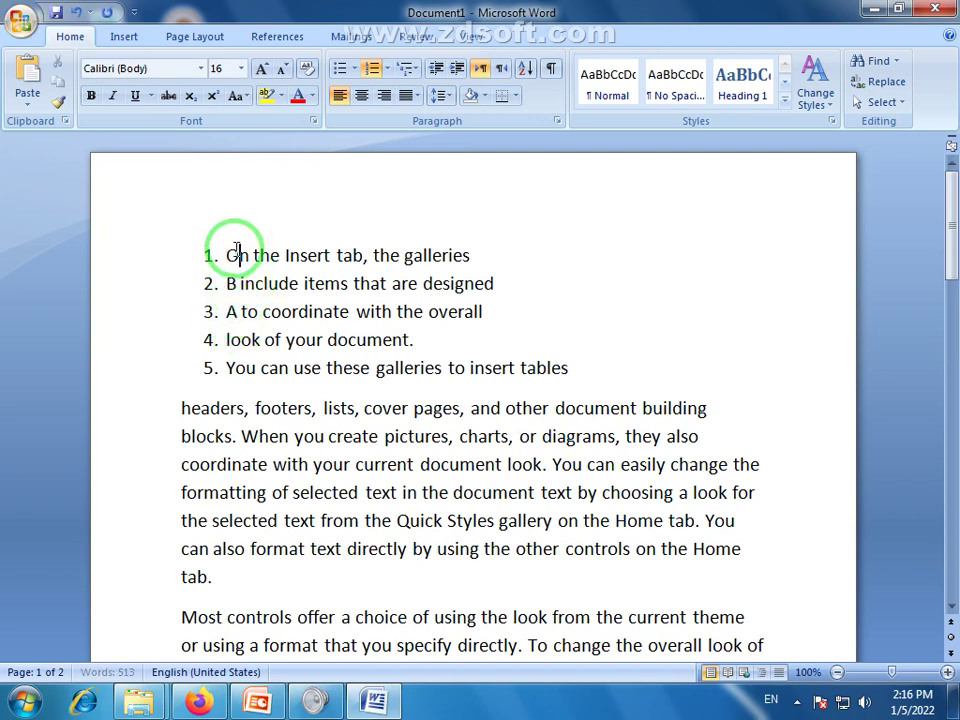
text(Z)
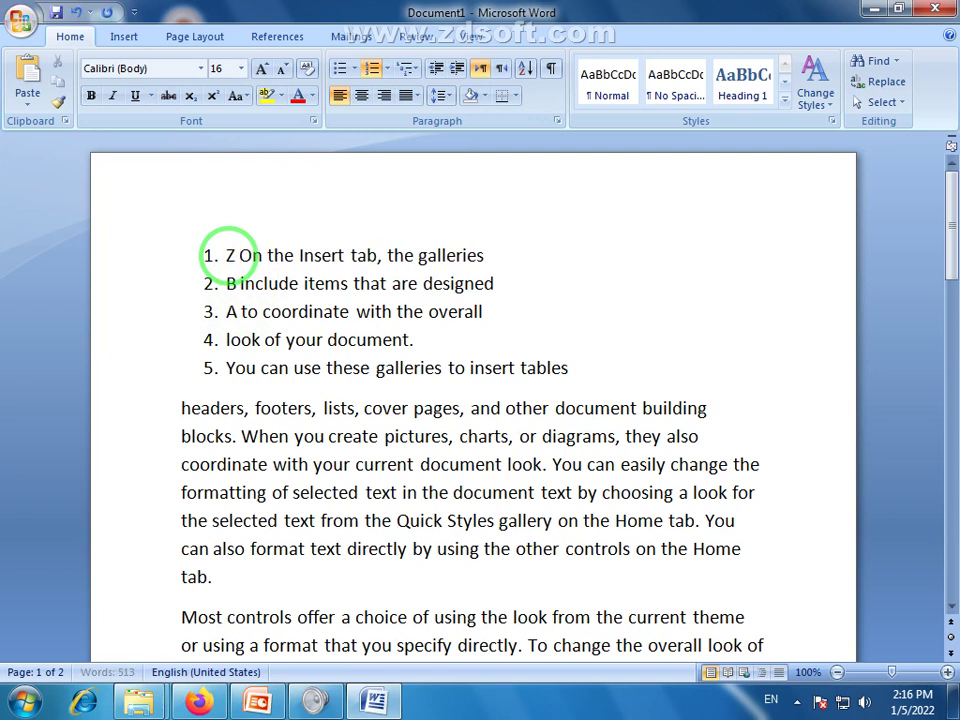
click(226, 340)
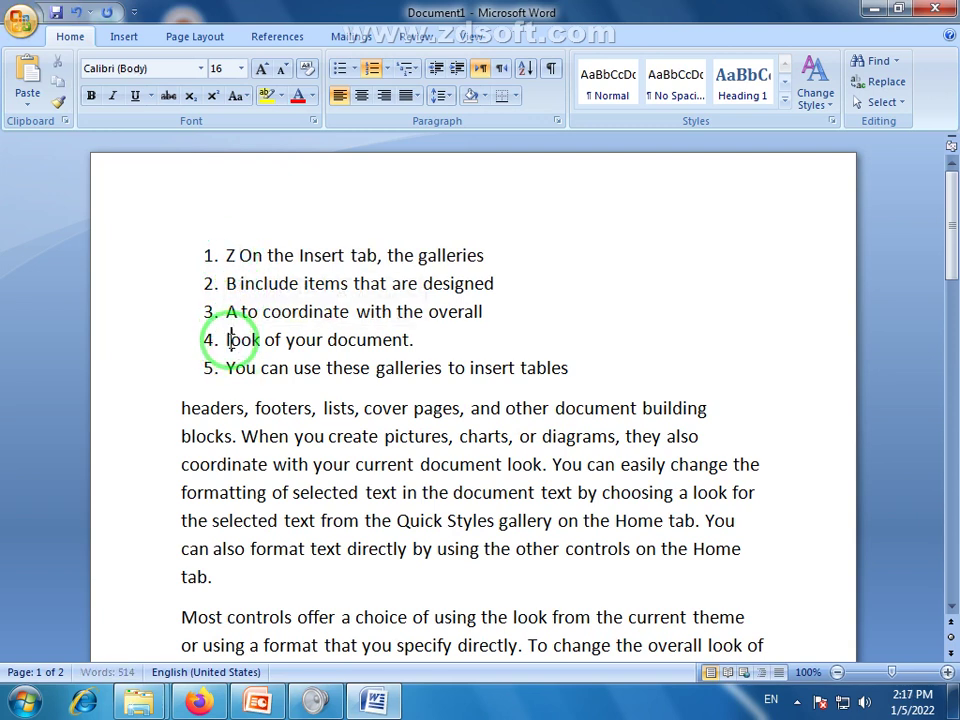
text(C)
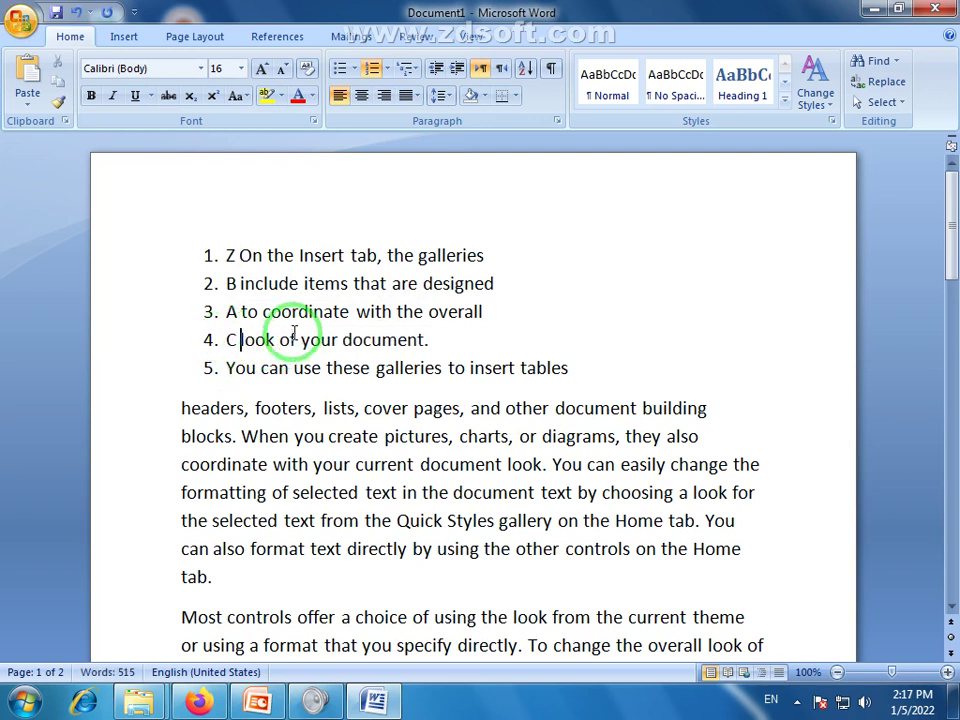
click(242, 252)
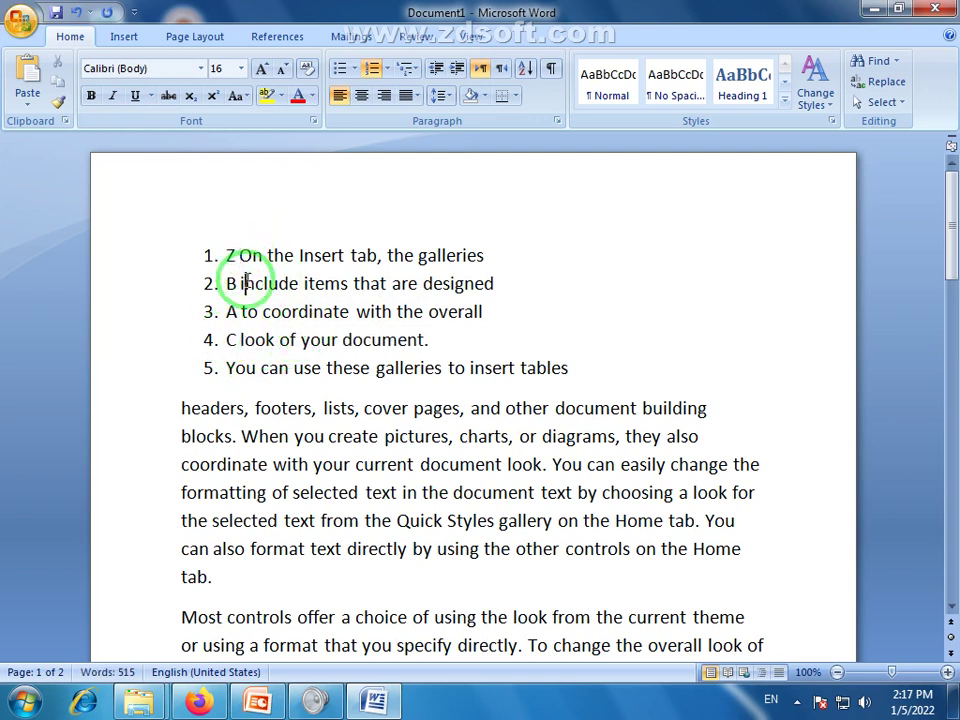
click(246, 313)
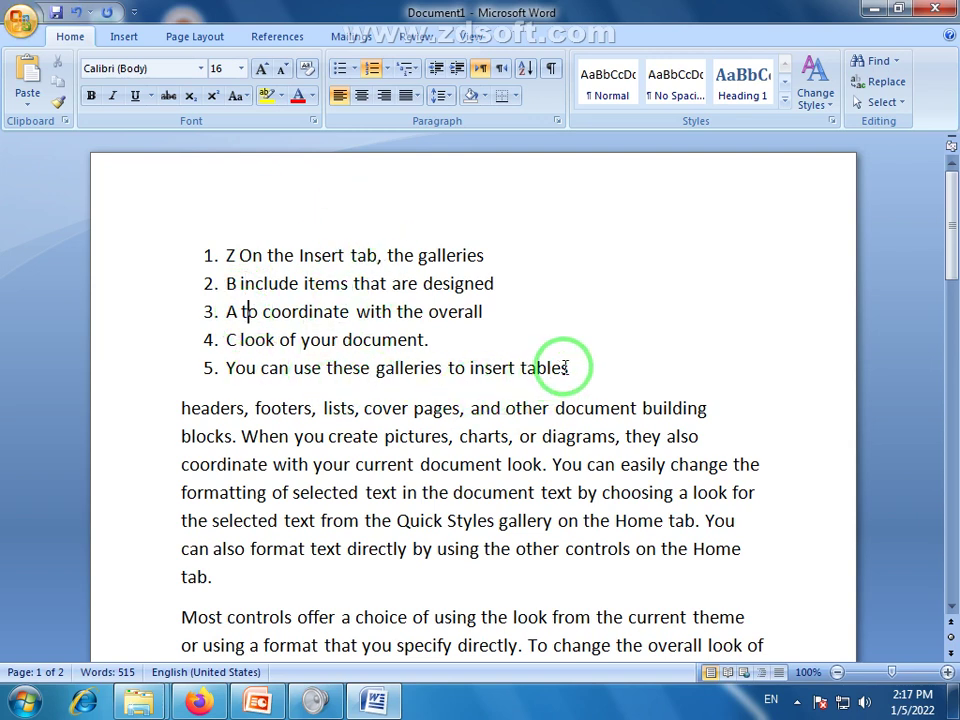
Sort the five numbered list lines by paragraphs as text in ascending order, without a header row, and deselect them.
drag(562, 368, 214, 255)
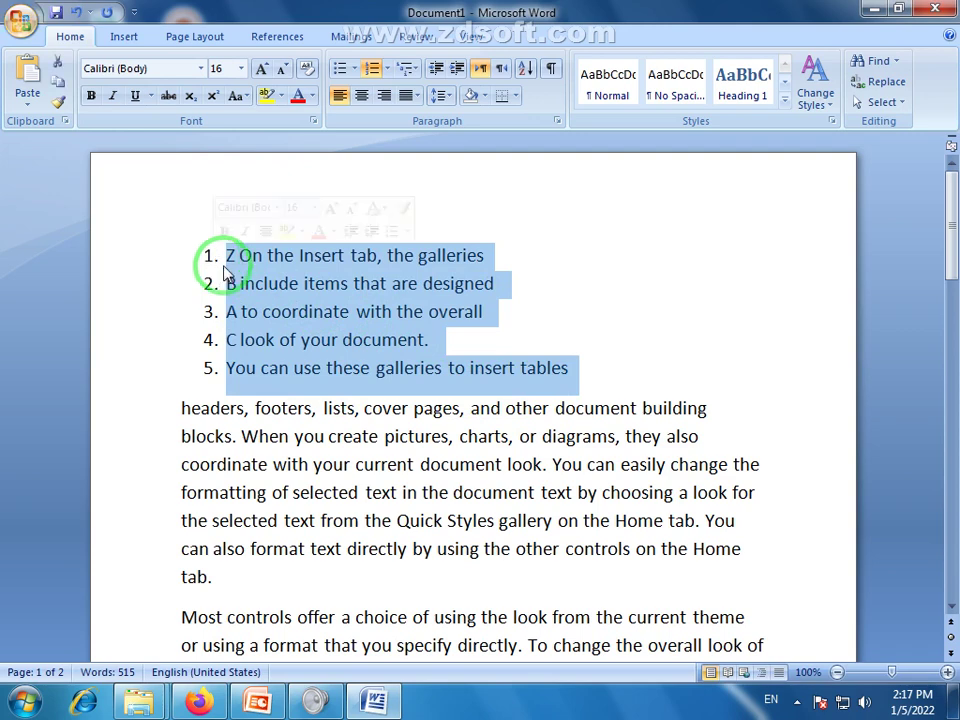
click(524, 70)
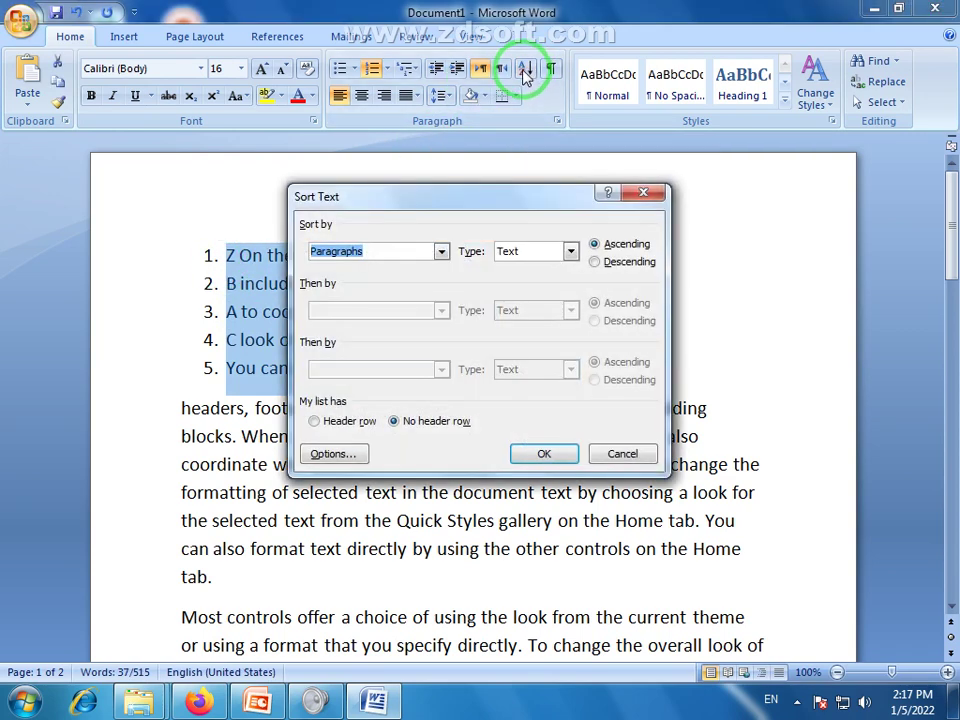
drag(478, 200, 524, 159)
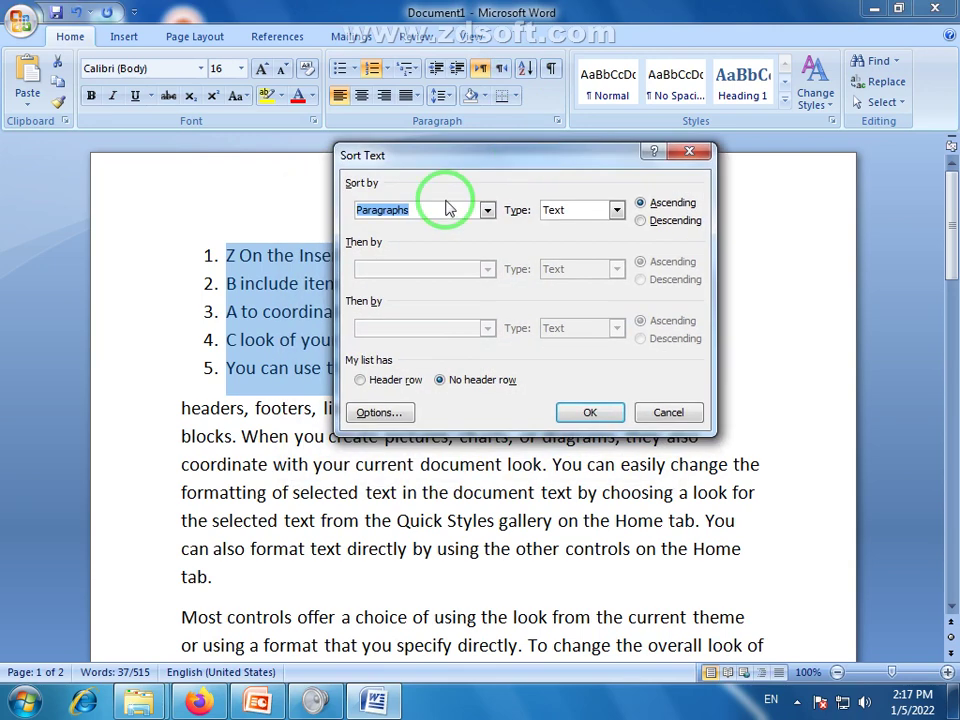
click(589, 416)
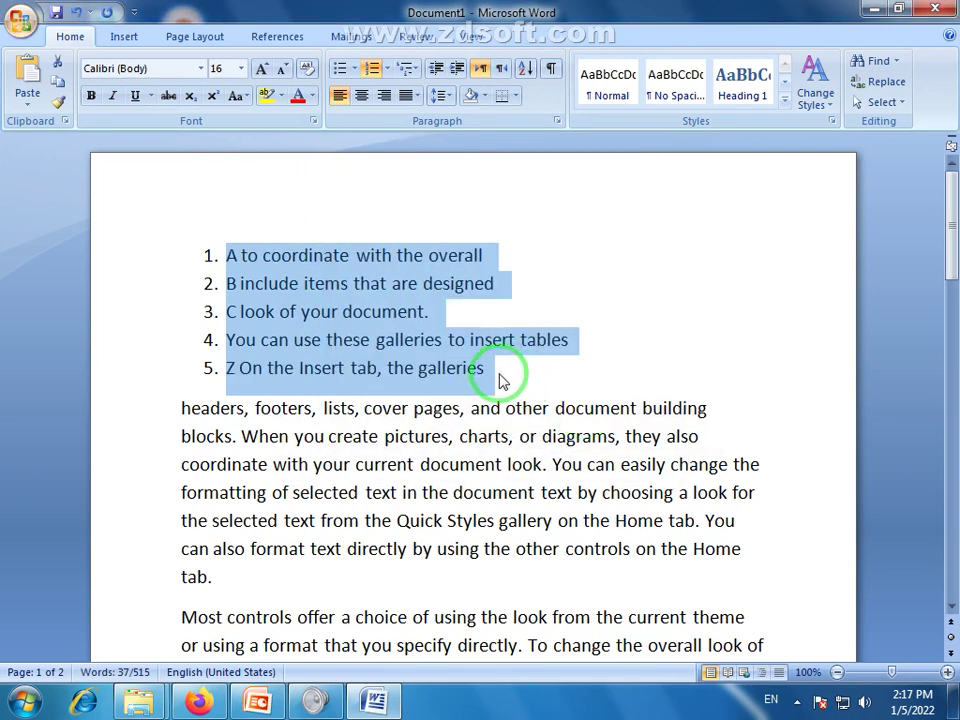
click(500, 372)
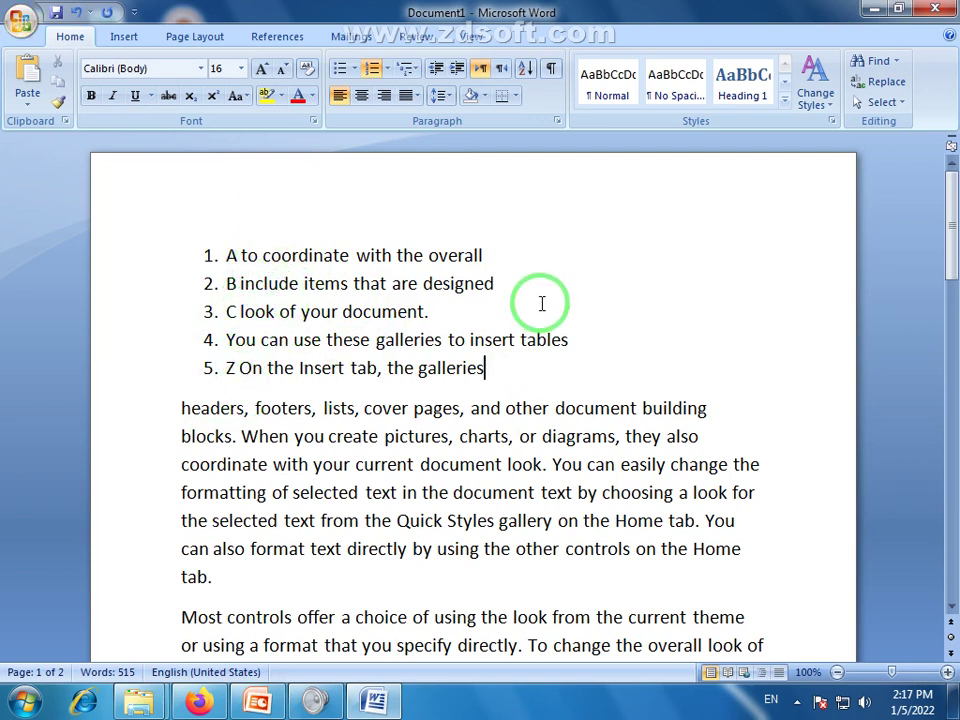
click(526, 72)
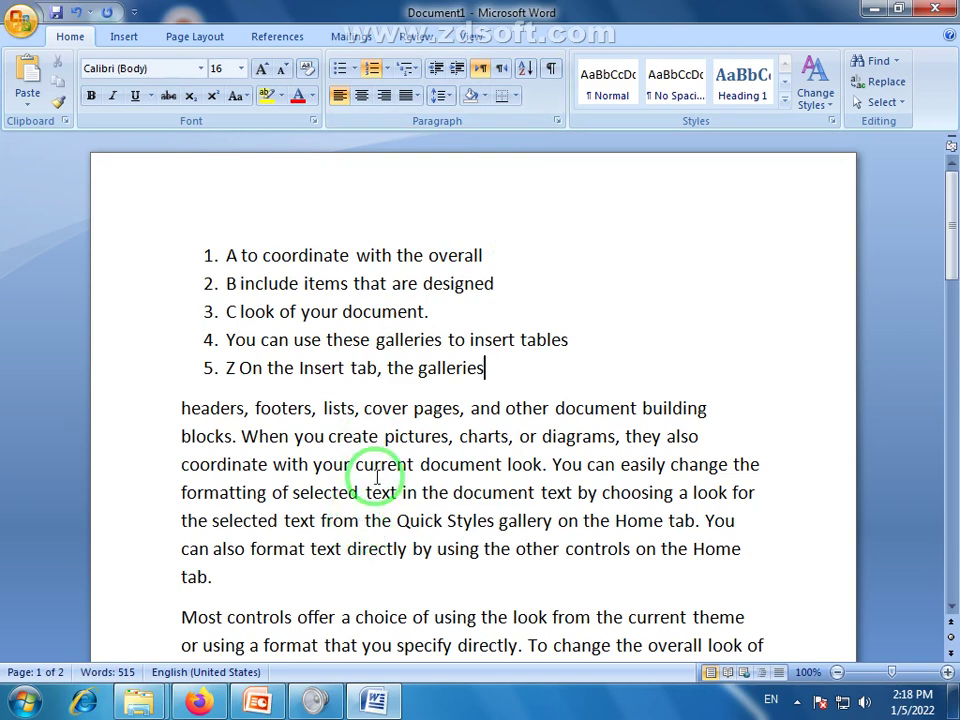
Hide the paragraph beginning "Most controls offer a choice" with the Hidden font effect.
scroll(375, 477, down, 4)
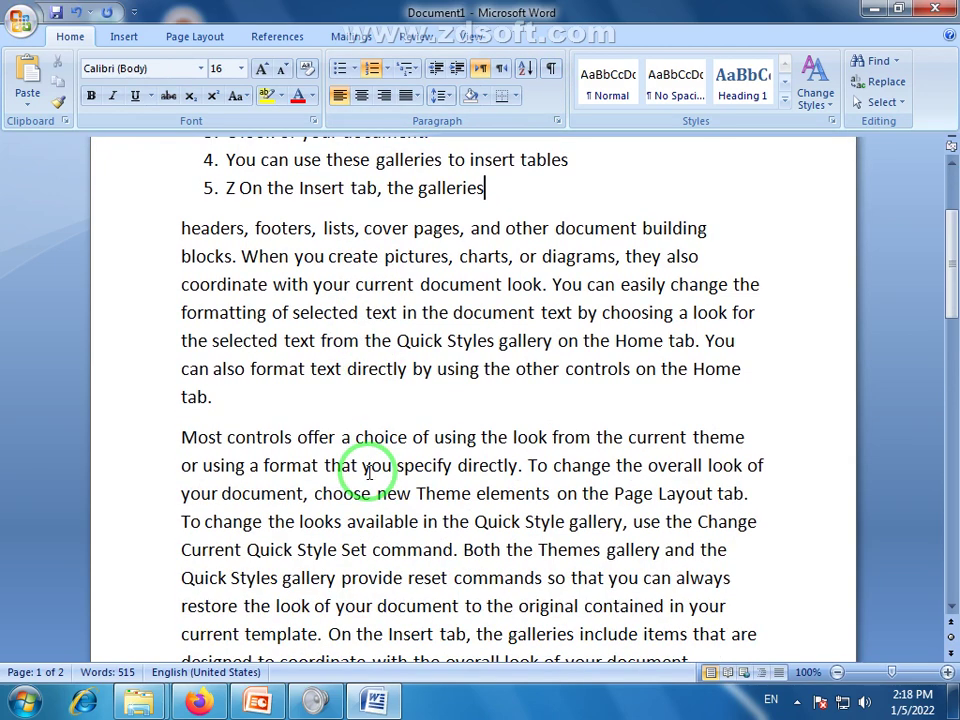
drag(728, 537, 185, 302)
click(312, 122)
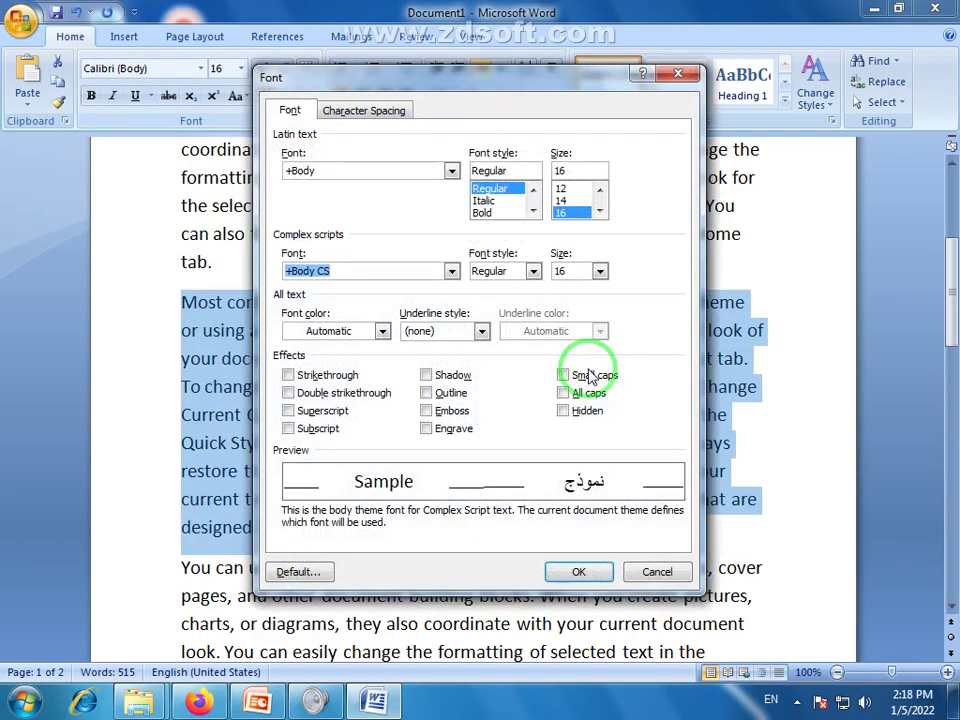
click(565, 411)
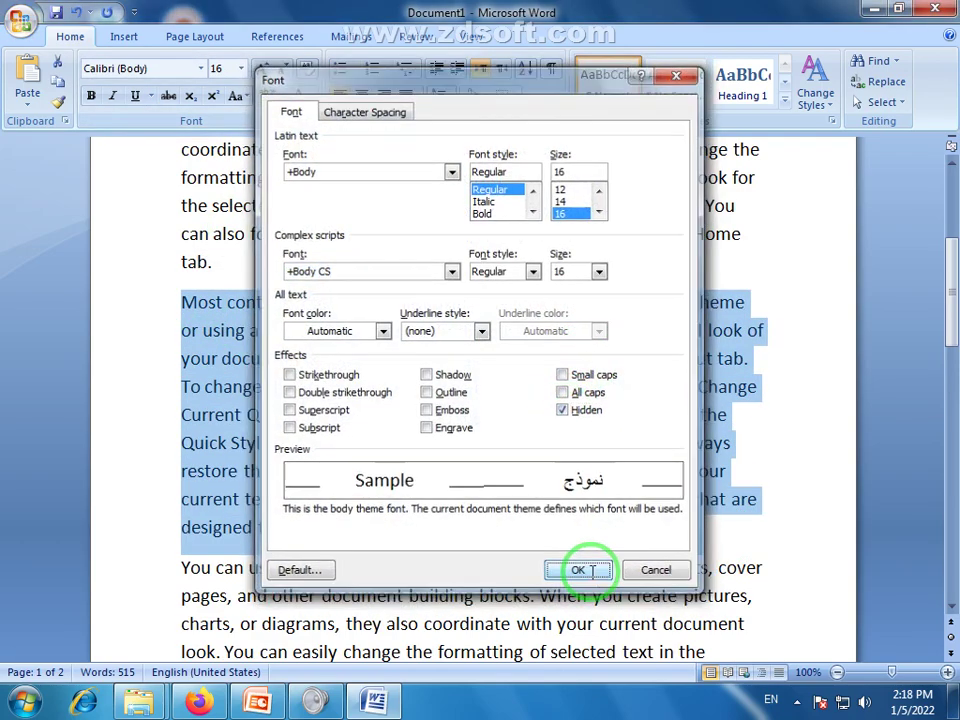
click(582, 571)
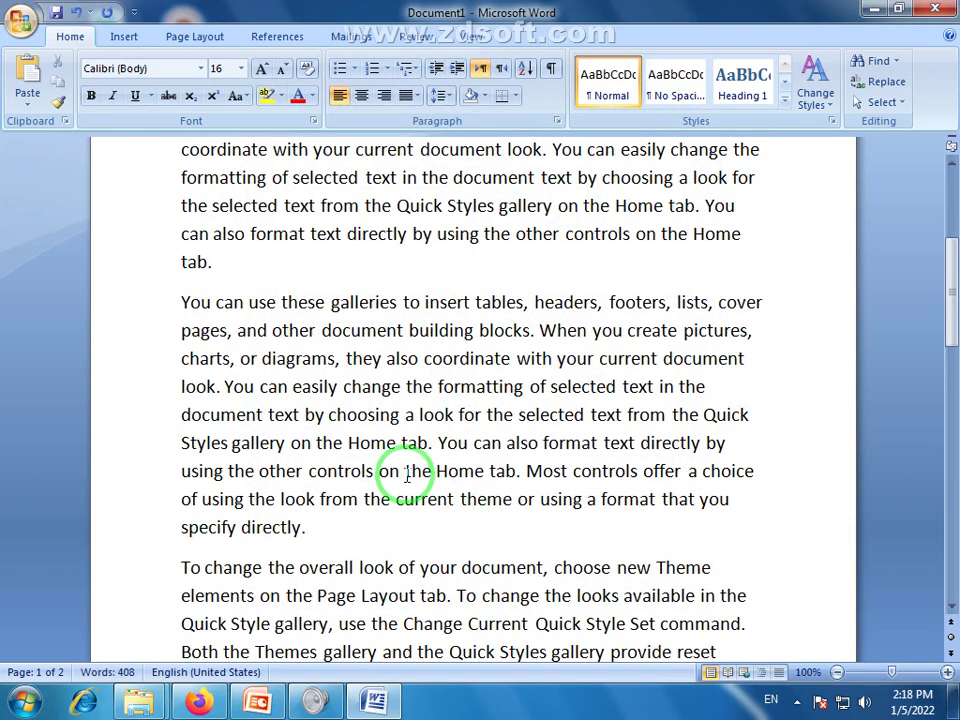
Split the paragraph below the list after "cover pages", removing the comma, and add empty paragraphs, a line of spaces and a line of tabs.
scroll(405, 375, up, 2)
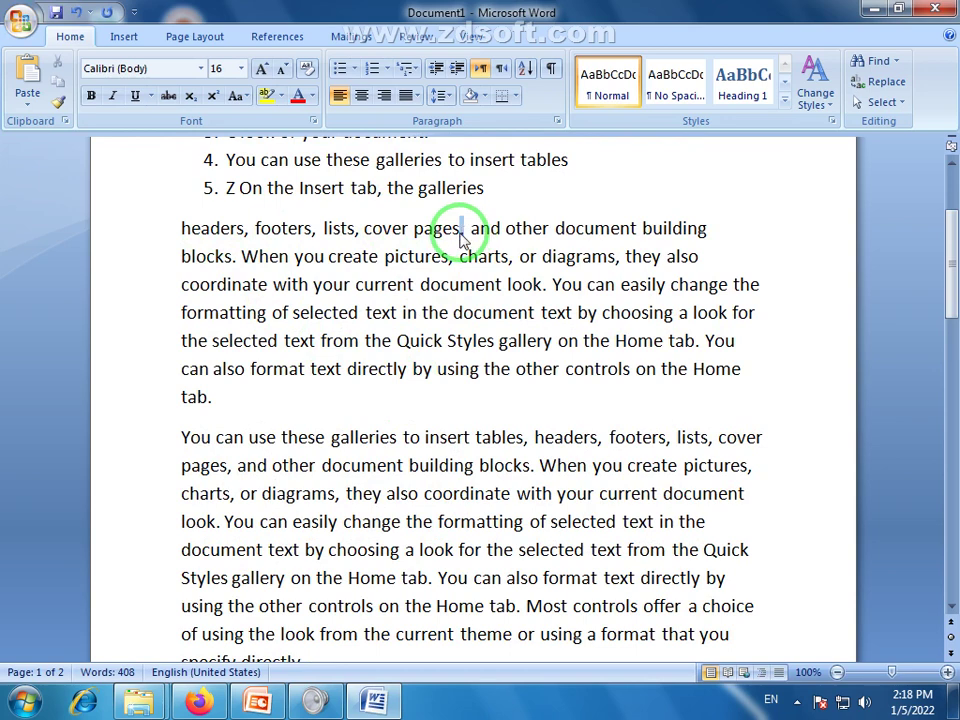
drag(466, 229, 459, 229)
key(Return)
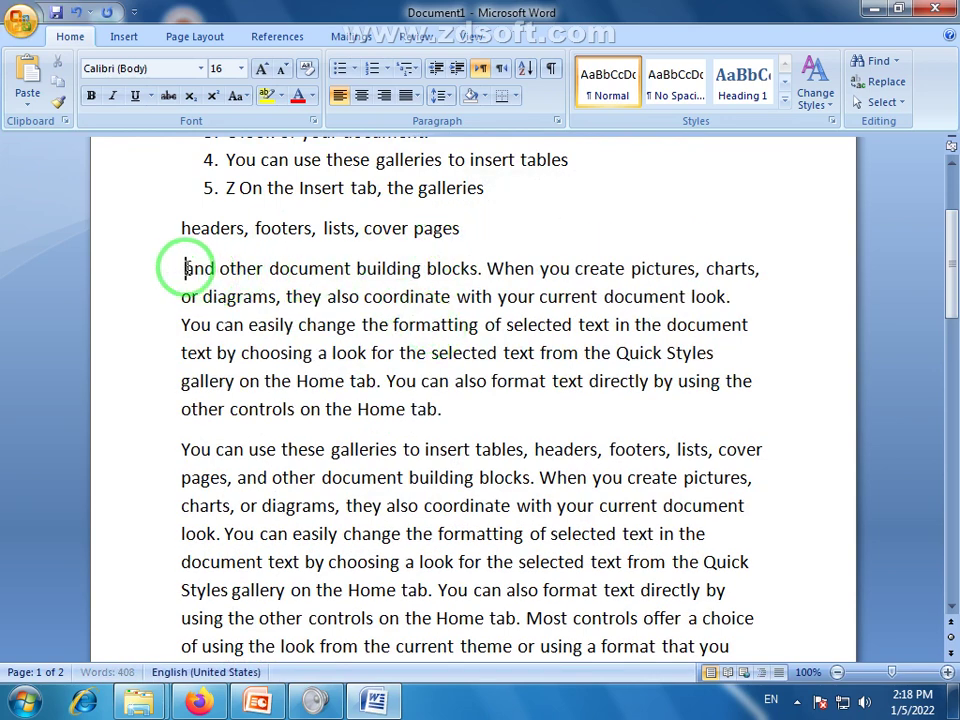
key(Delete)
key(Return)
key(Return)
key(Return)
key(Return)
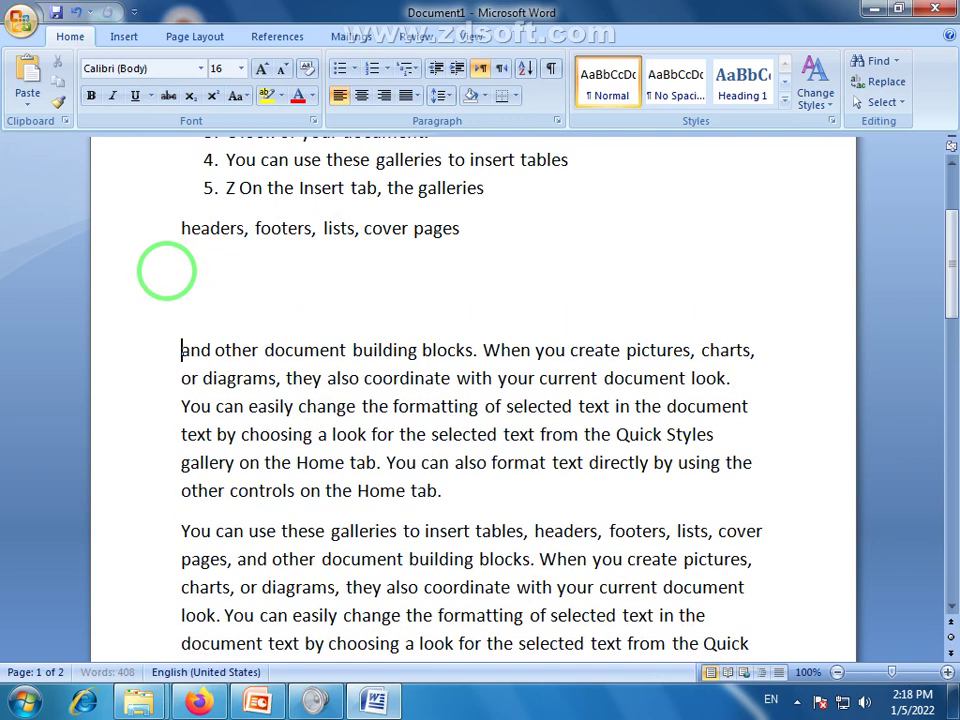
click(195, 351)
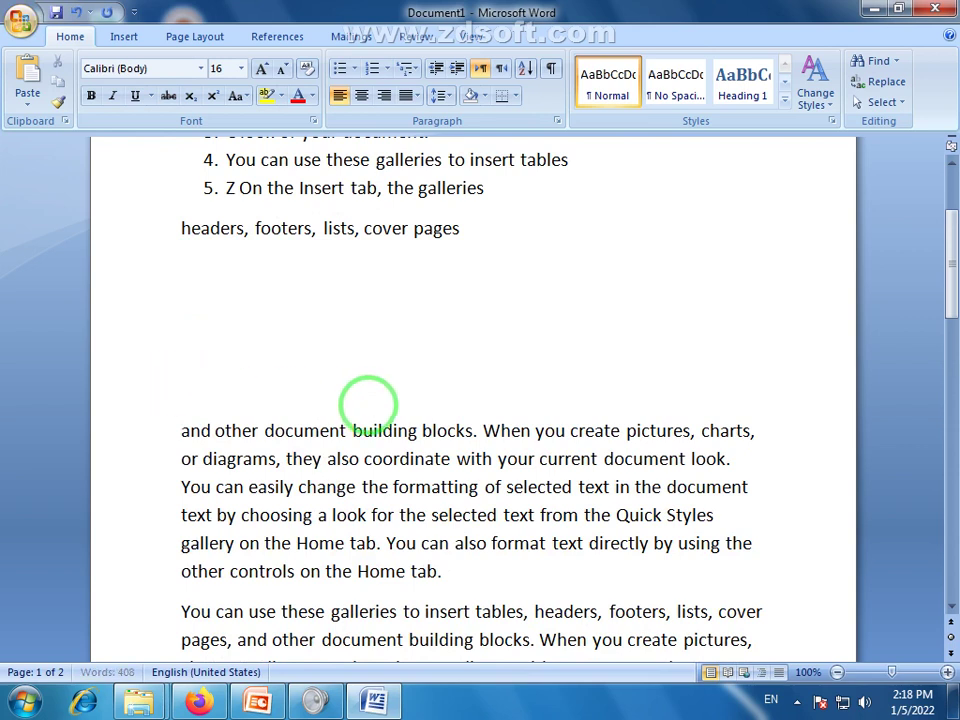
key(Return)
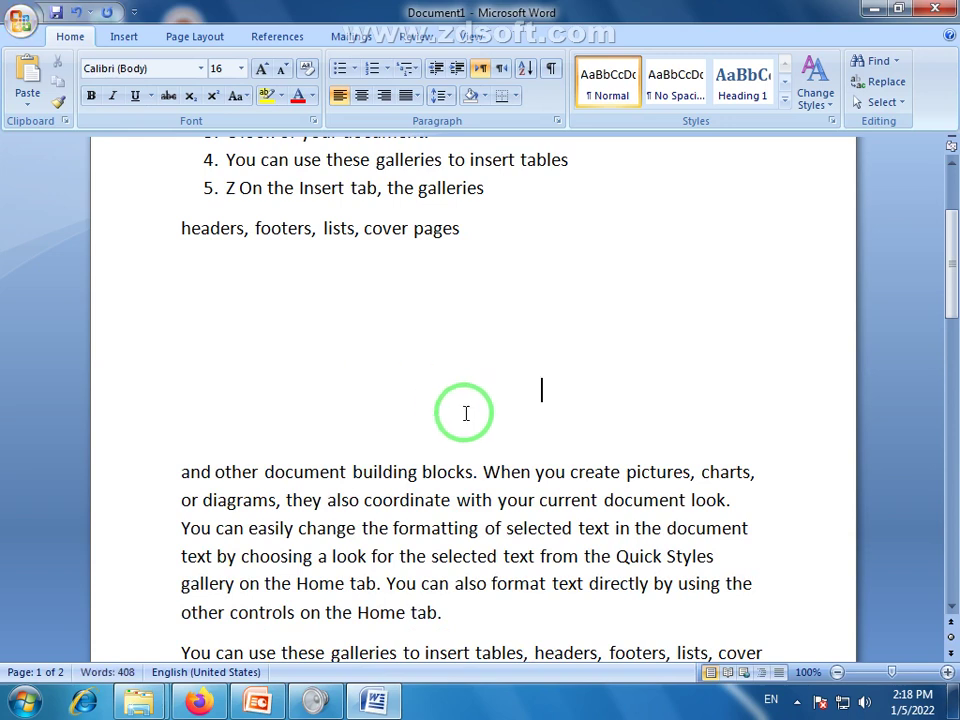
Examine the blank lines between "cover pages" and "and other document building blocks" by selecting them for the invisible spaces and tabs.
drag(546, 440, 194, 271)
drag(186, 446, 171, 289)
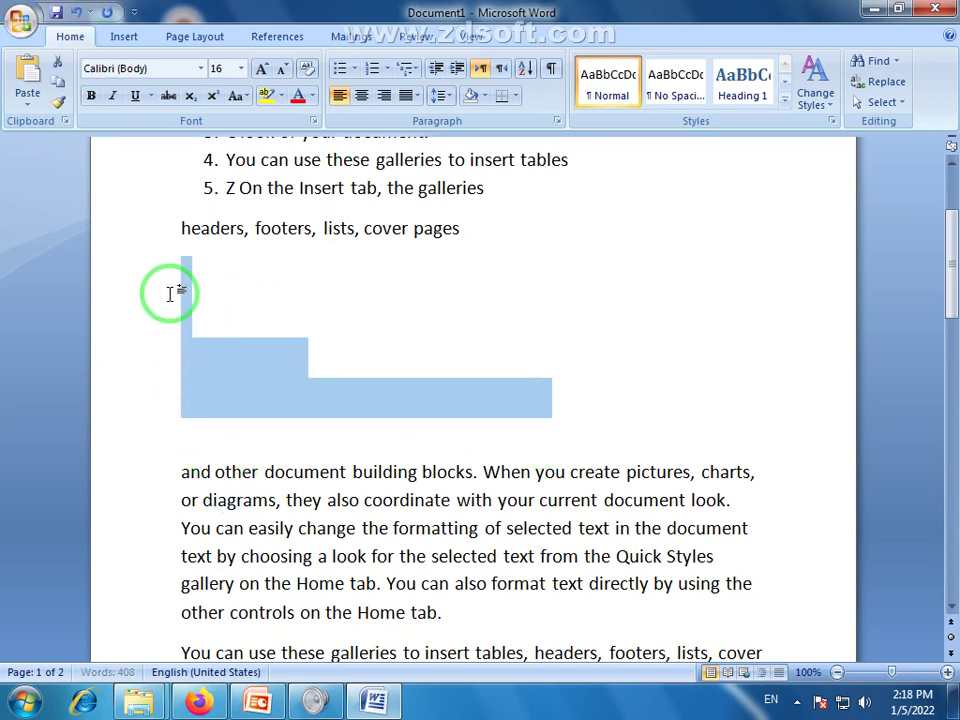
drag(188, 437, 193, 293)
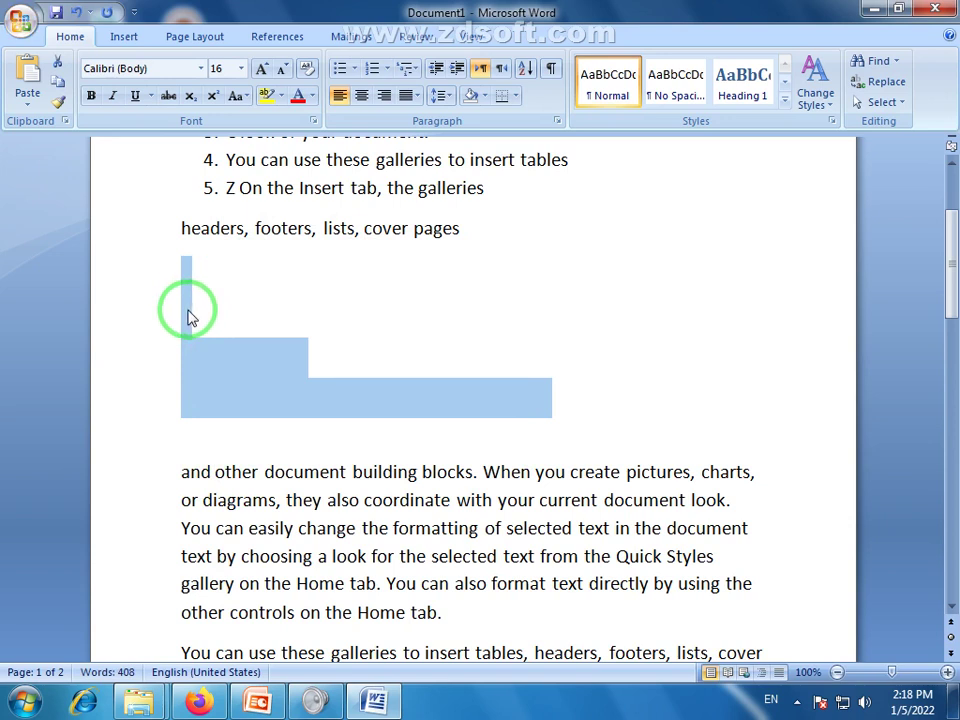
click(548, 386)
drag(950, 279, 952, 222)
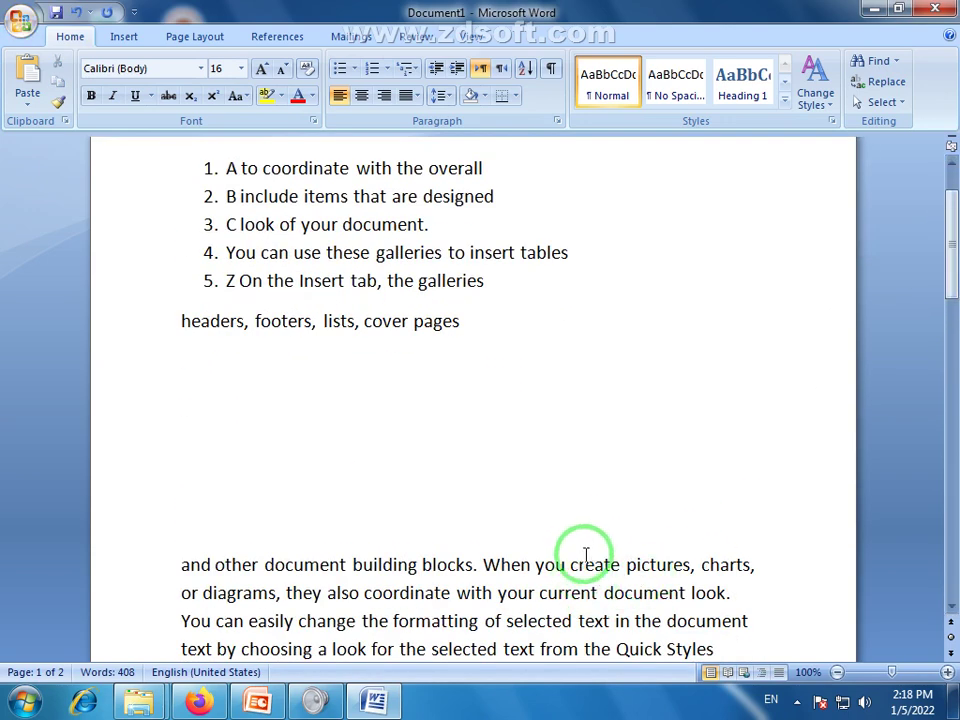
drag(552, 492, 310, 508)
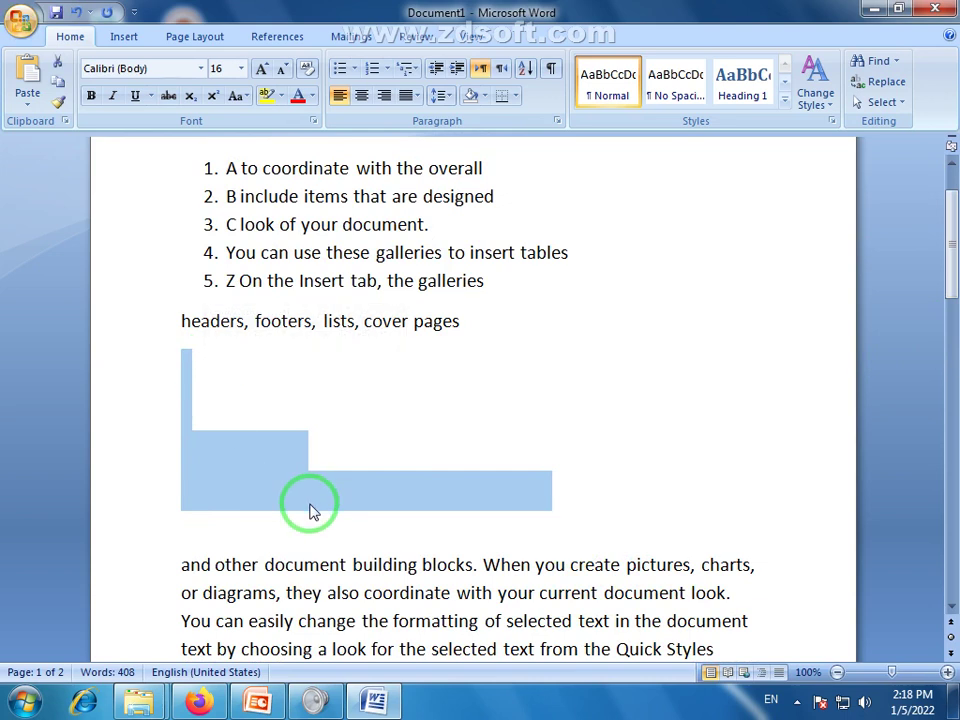
click(567, 445)
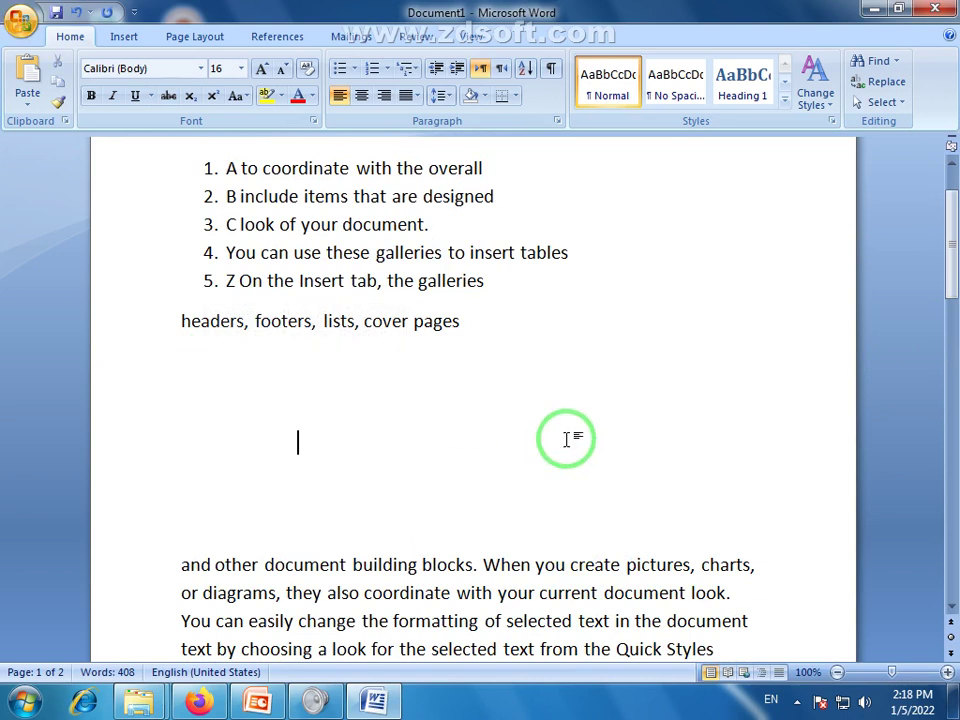
drag(219, 529, 186, 362)
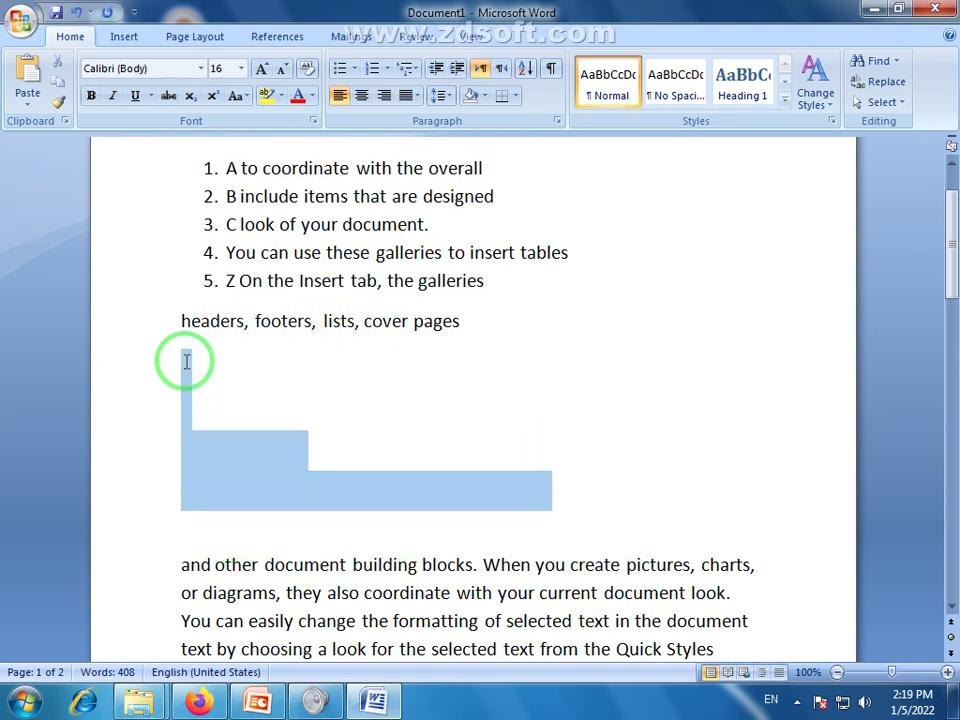
click(362, 432)
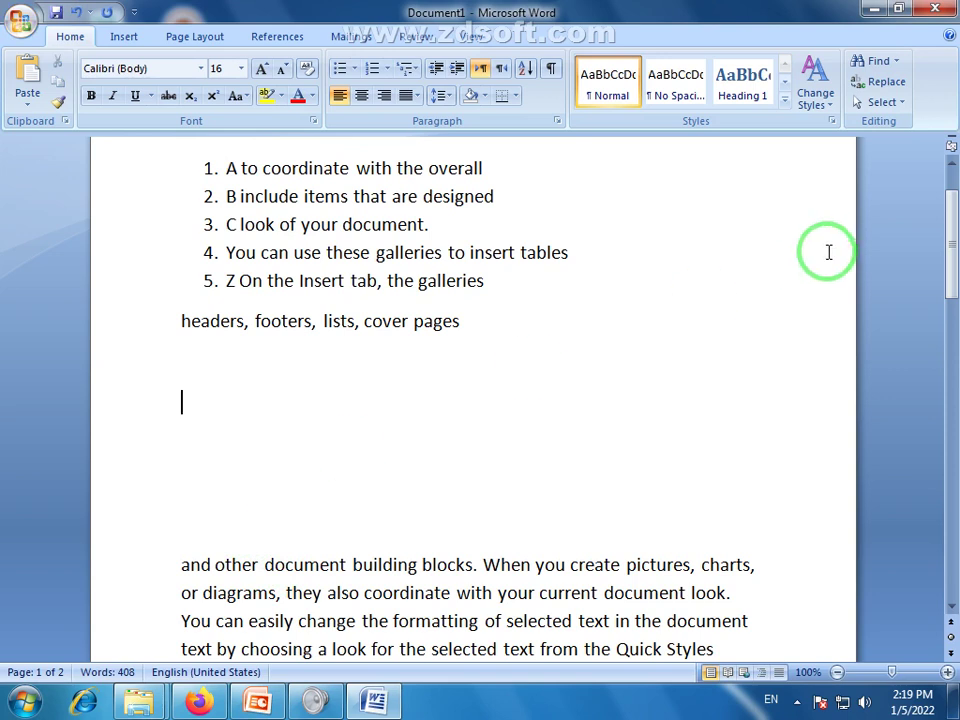
Show the formatting marks and inspect the line of spaces, the line of tabs and the hidden paragraph below.
click(551, 69)
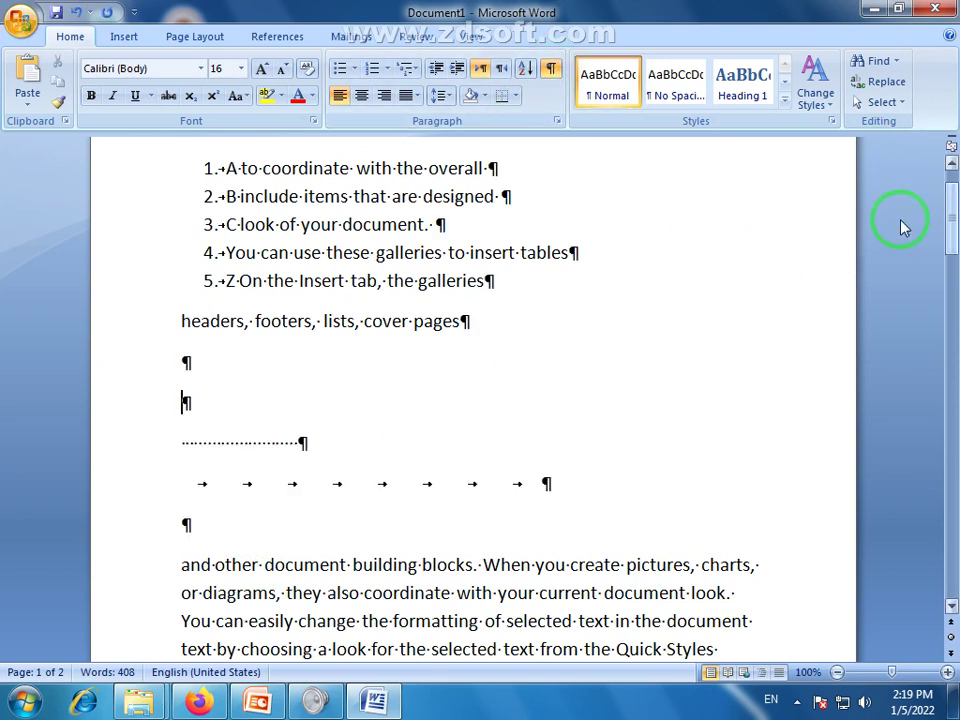
drag(182, 444, 299, 441)
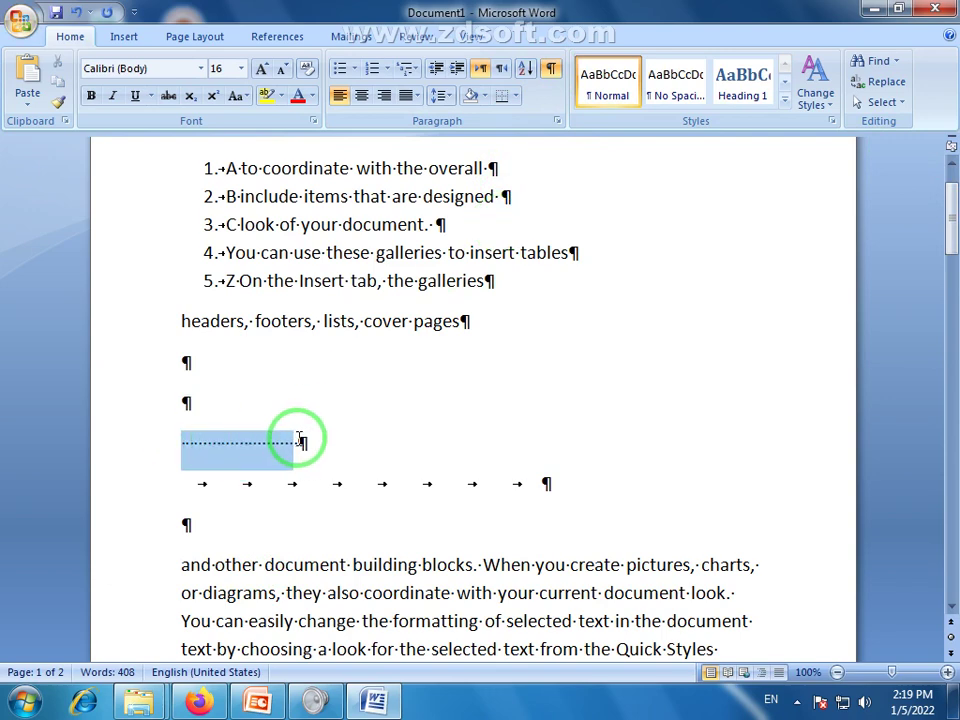
drag(183, 484, 498, 484)
scroll(499, 482, down, 4)
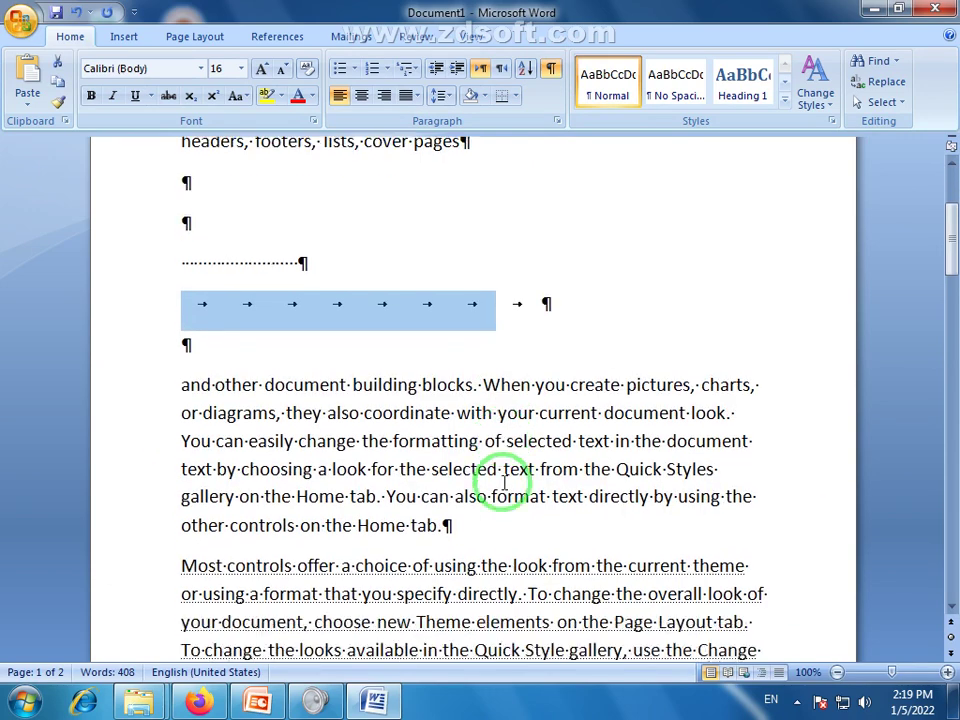
Clear the Hidden font effect from the paragraph beginning "Most controls offer a choice".
scroll(482, 409, down, 1)
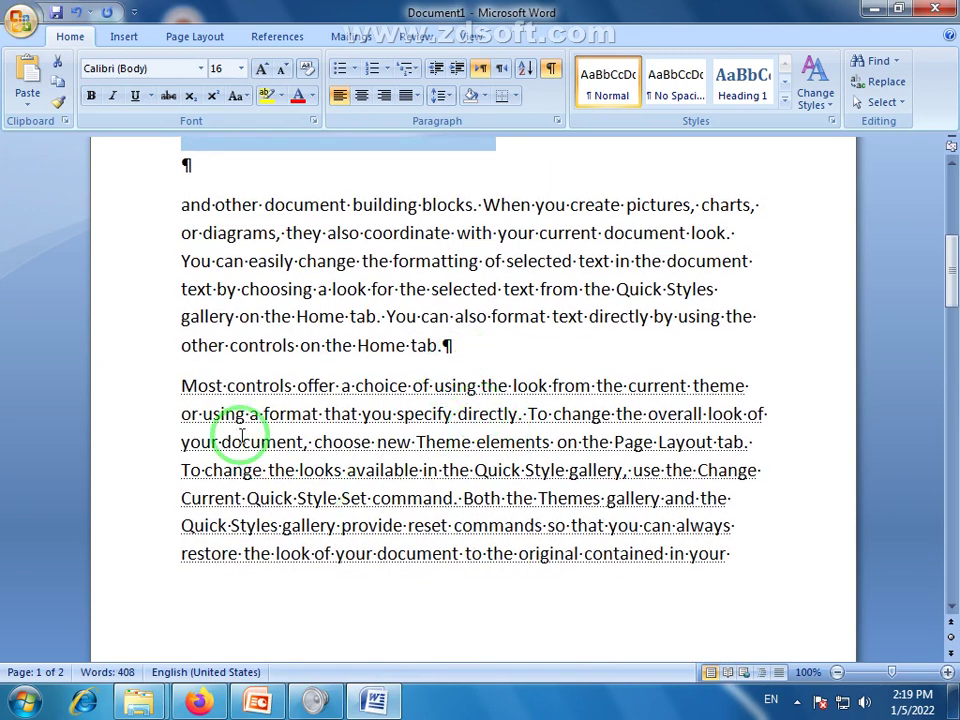
drag(184, 385, 727, 600)
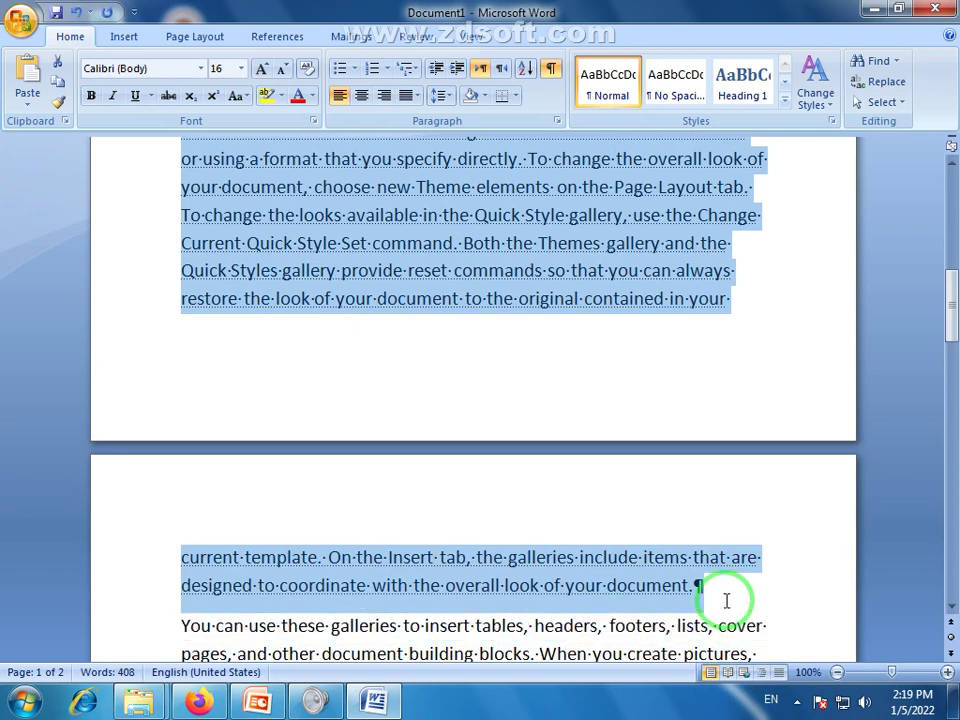
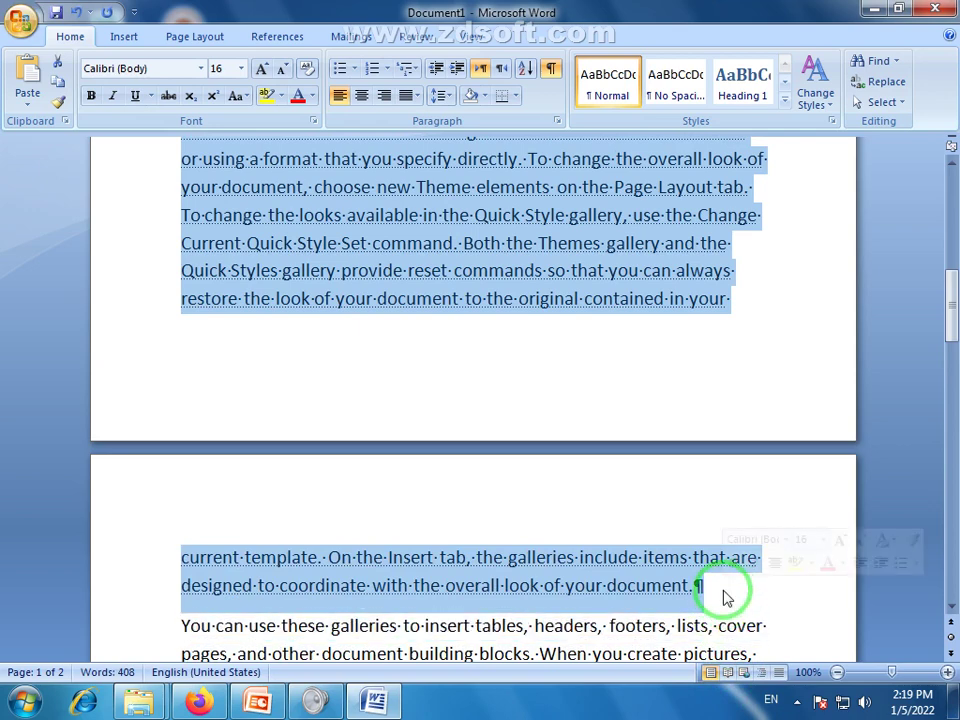
click(312, 122)
click(561, 410)
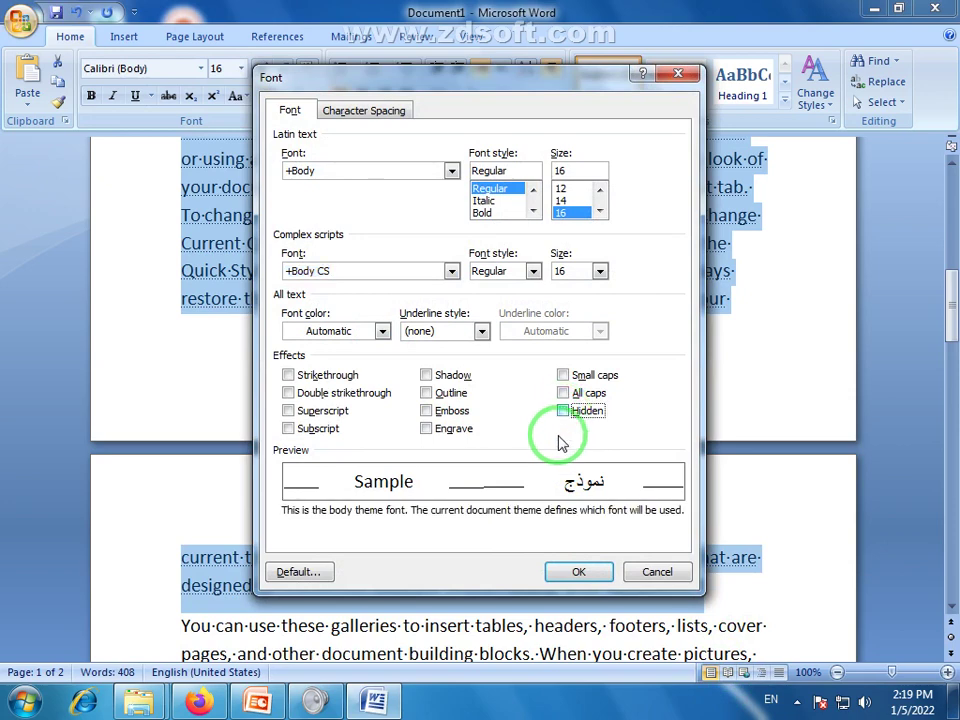
click(581, 571)
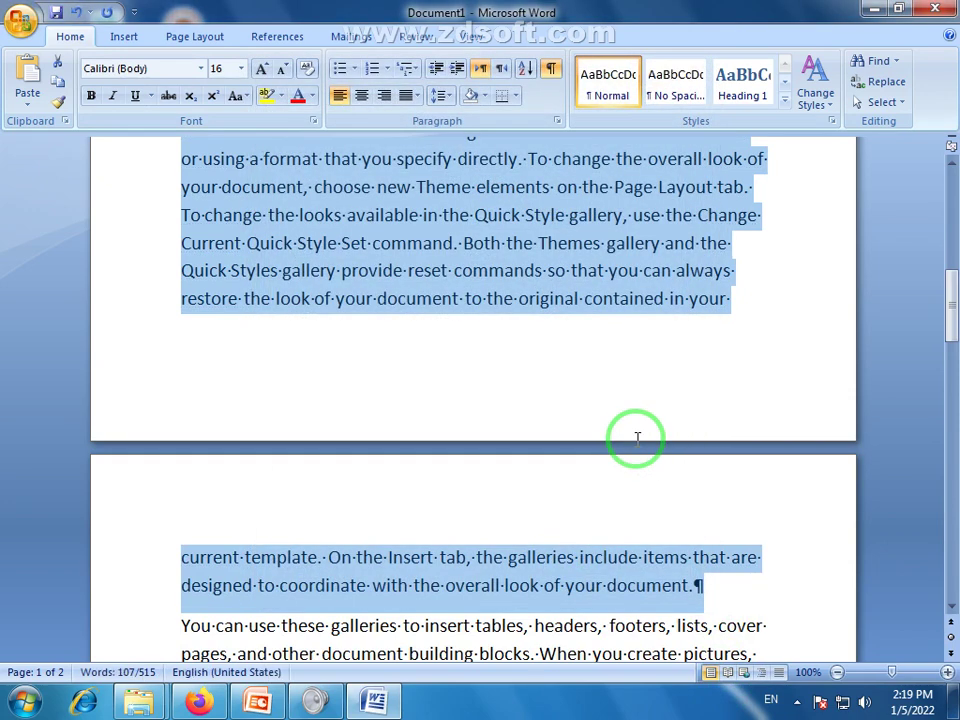
click(617, 597)
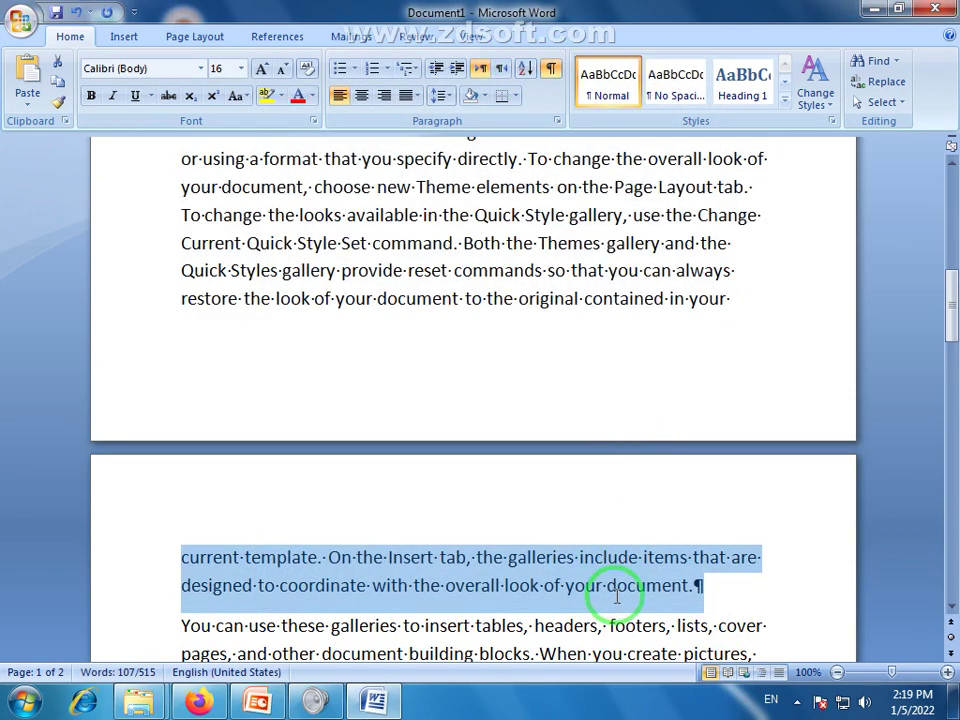
Delete the empty paragraphs and the lines of spaces and tabs between "cover pages" and "and other document building blocks".
scroll(617, 597, up, 6)
click(538, 363)
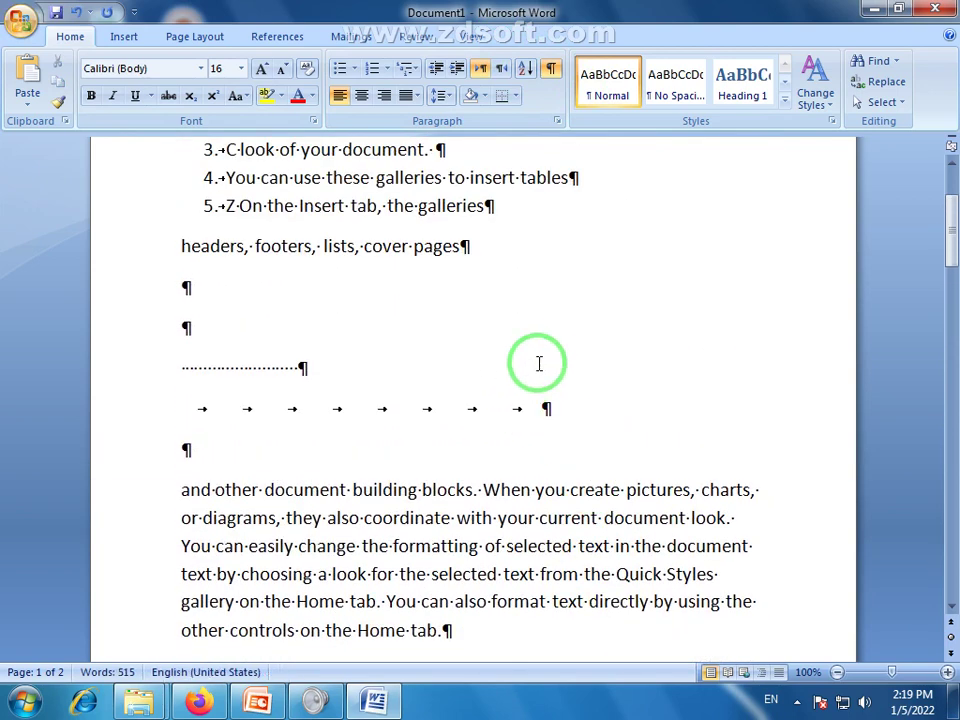
drag(553, 407, 193, 285)
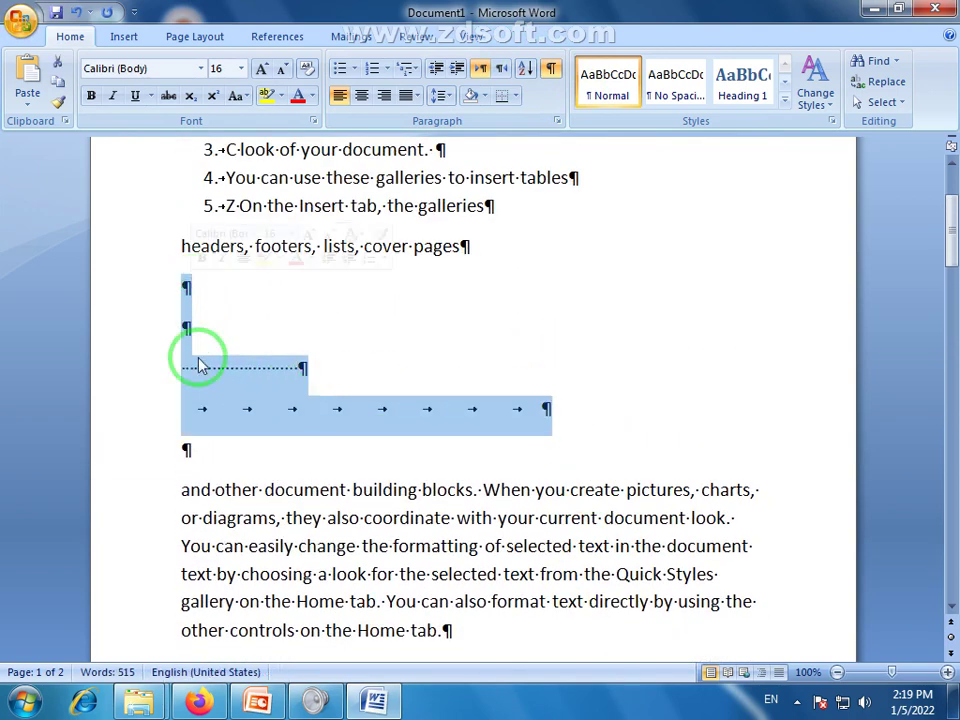
drag(196, 450, 161, 311)
click(186, 450)
key(Delete)
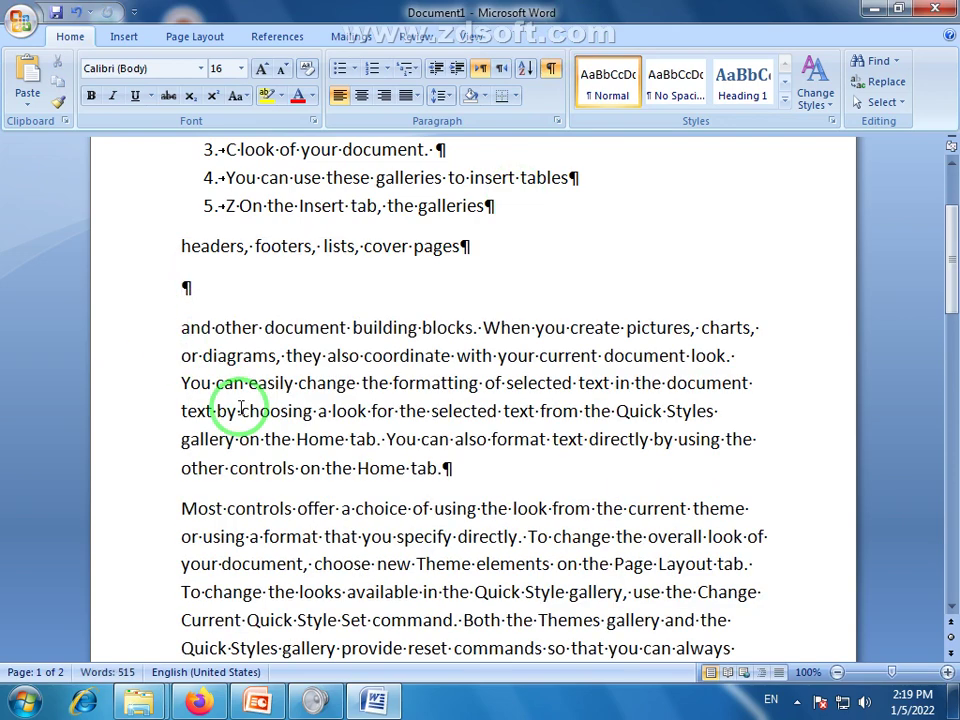
key(BackSpace)
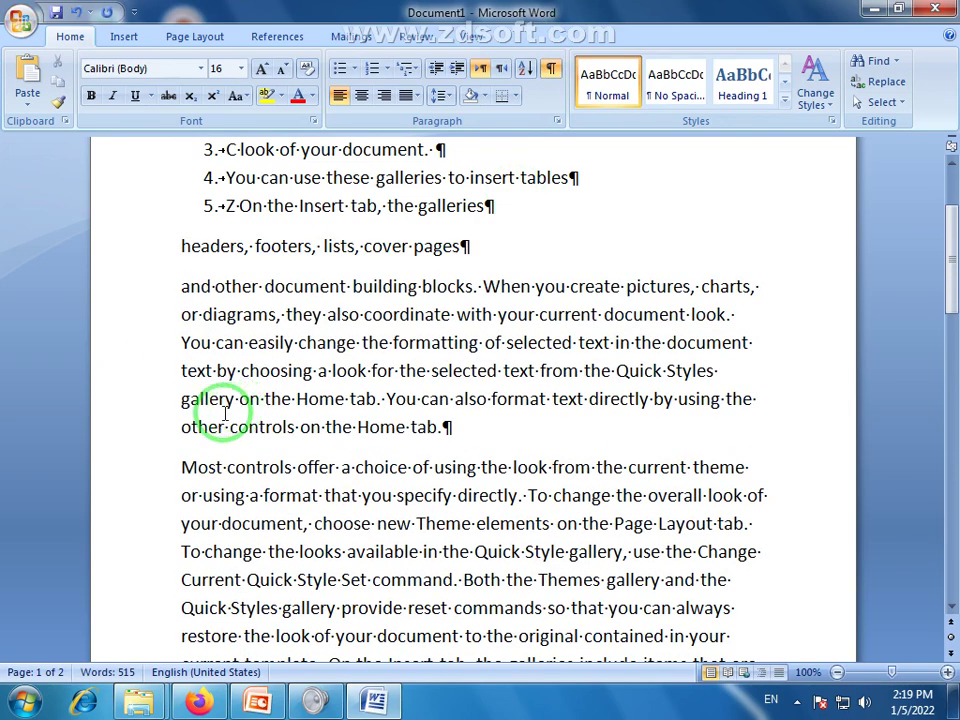
Turn off the display of formatting marks in the document.
click(551, 70)
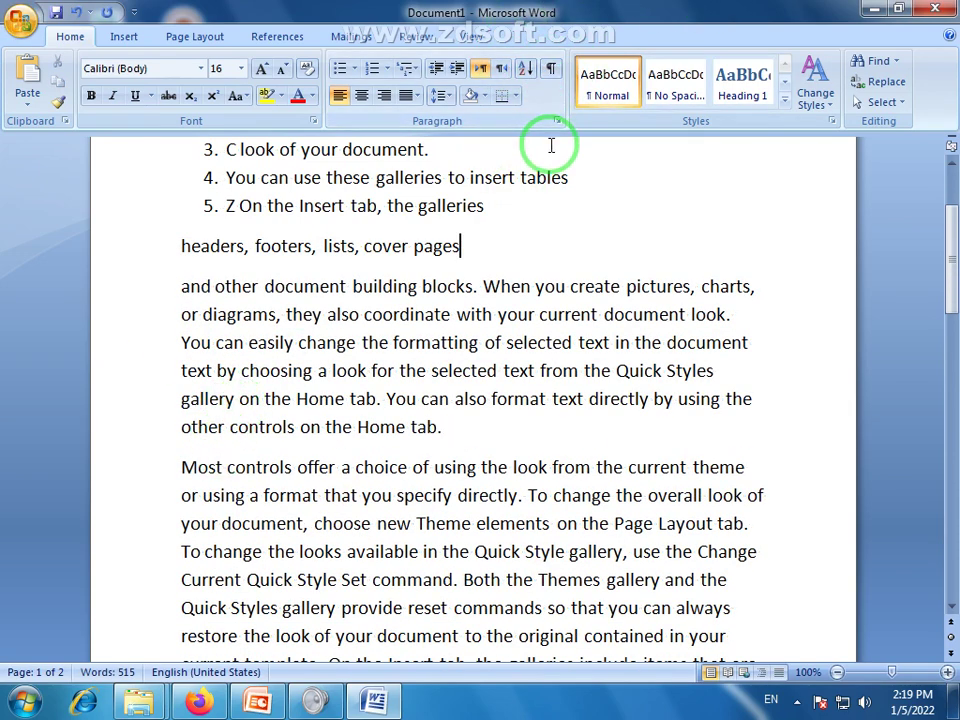
scroll(553, 220, up, 1)
click(552, 77)
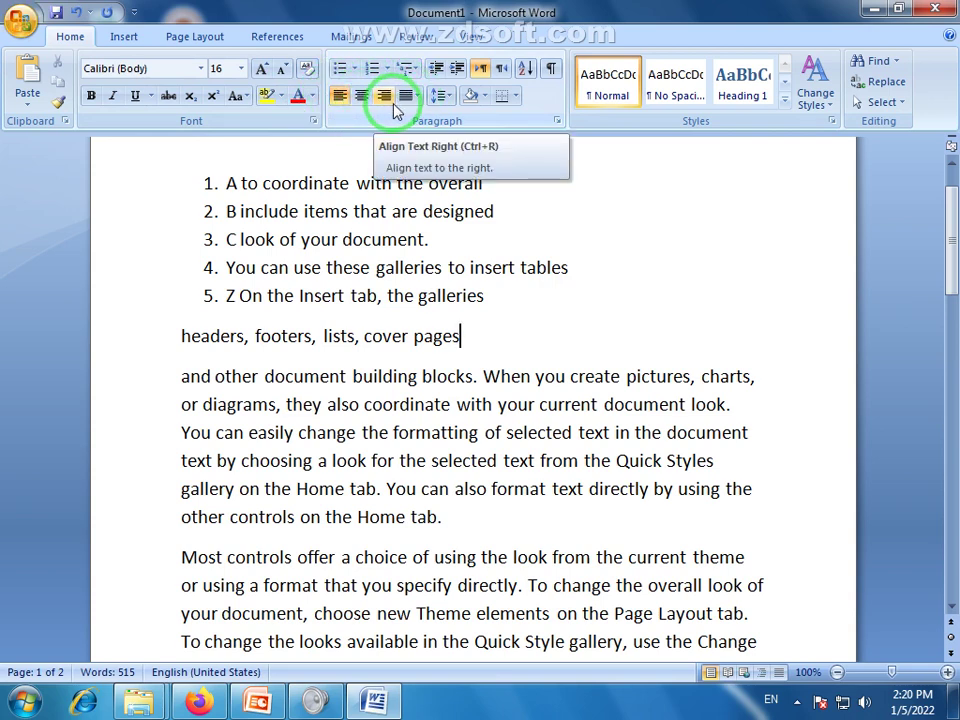
Shorten the line below the numbered list to "headers, footers", keeping it as a separate paragraph above "and other document building blocks".
mouse_move(948, 218)
mouse_down()
mouse_move(948, 272)
mouse_move(946, 228)
mouse_up()
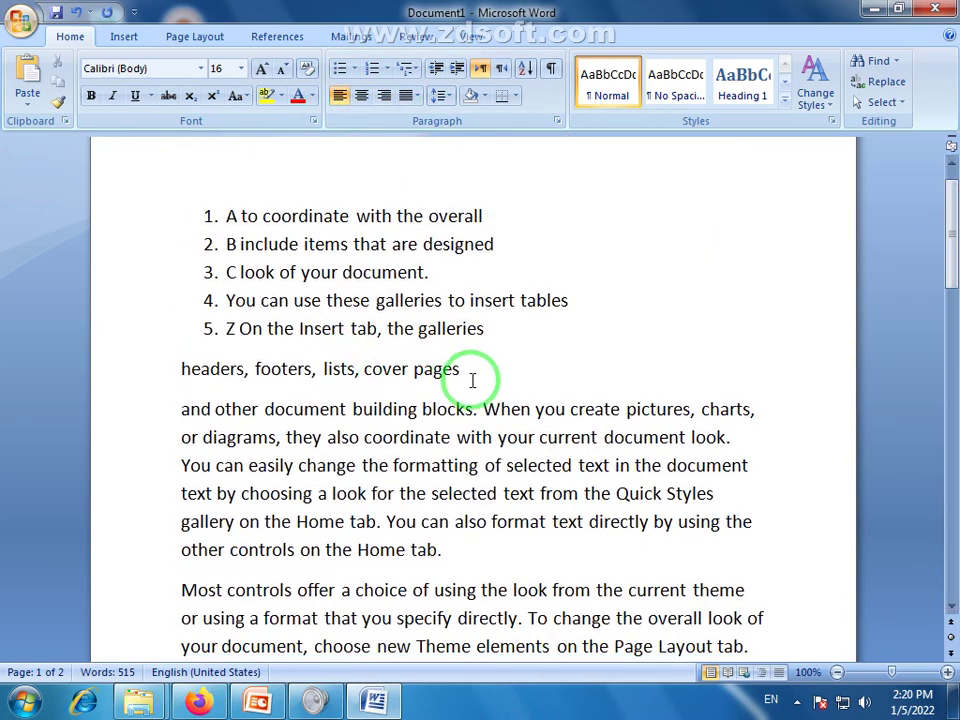
drag(478, 373, 512, 388)
key(Delete)
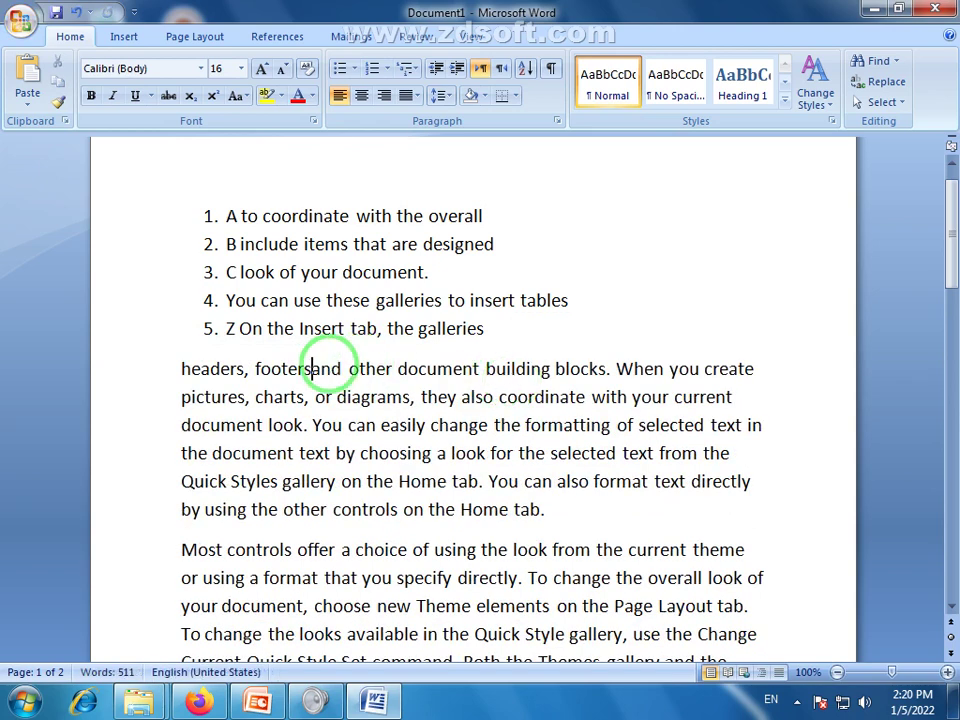
key(Return)
Format the "headers, footers" line as a heading in uppercase, bold, 20 pt.
drag(317, 368, 182, 368)
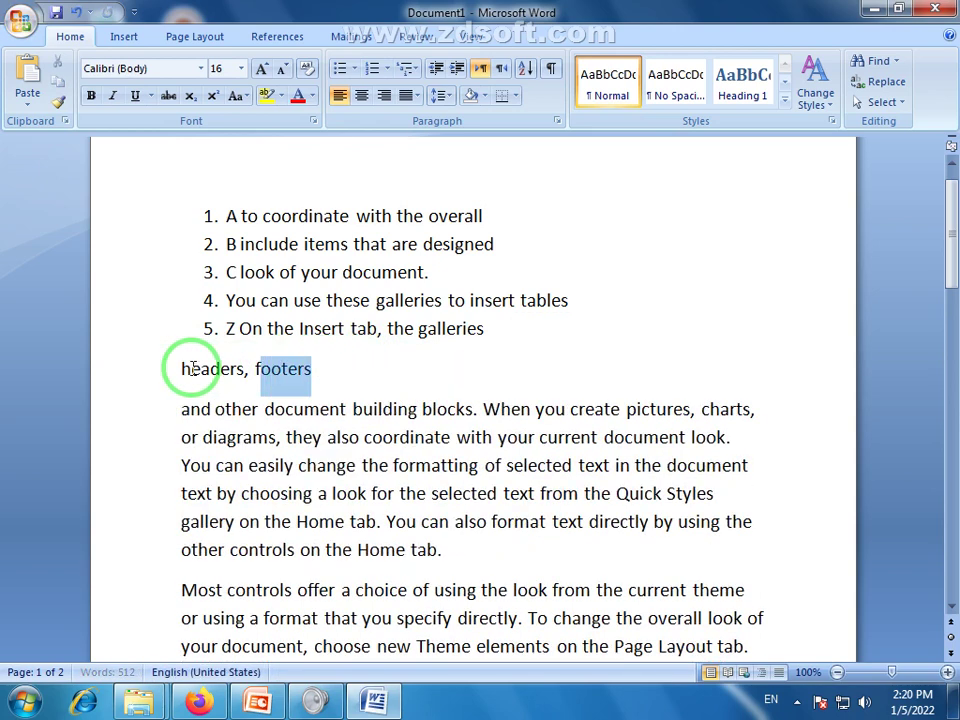
click(246, 97)
click(264, 164)
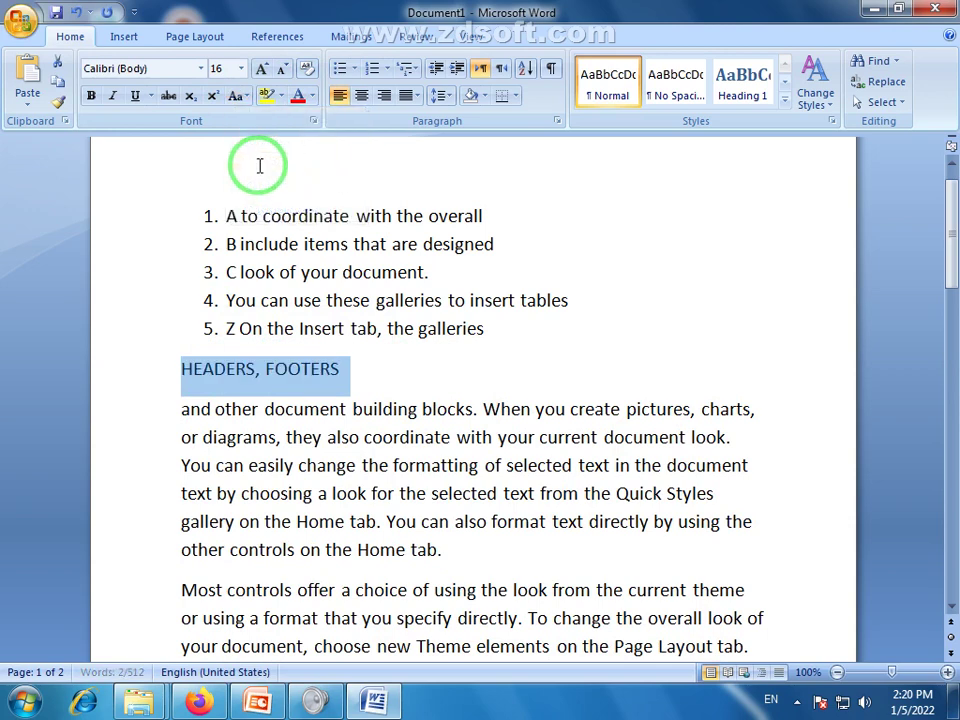
click(91, 96)
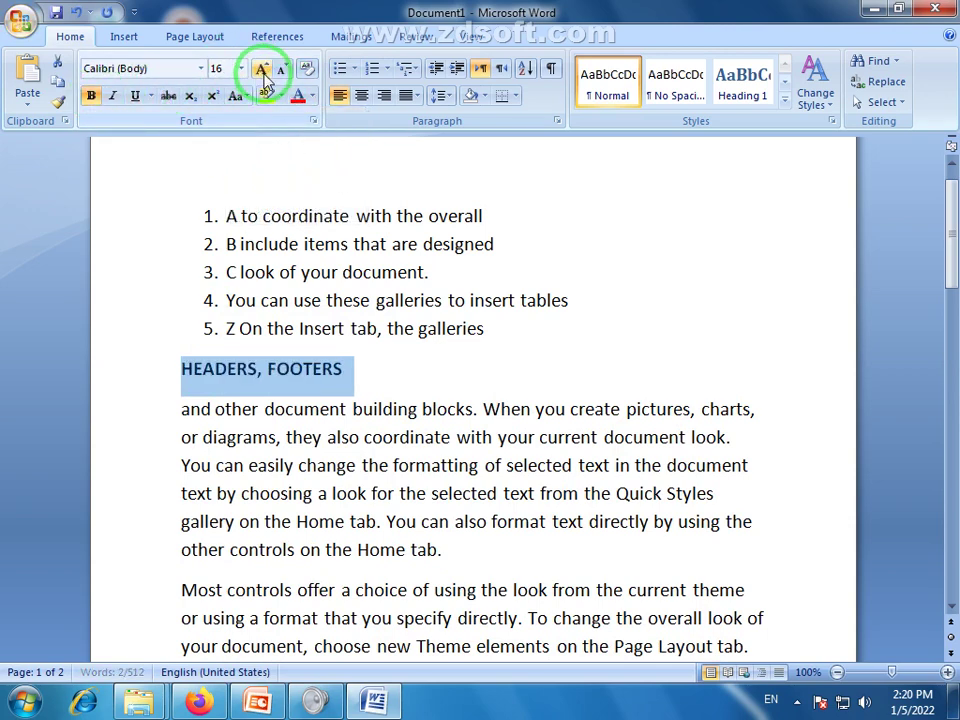
click(261, 70)
click(261, 70)
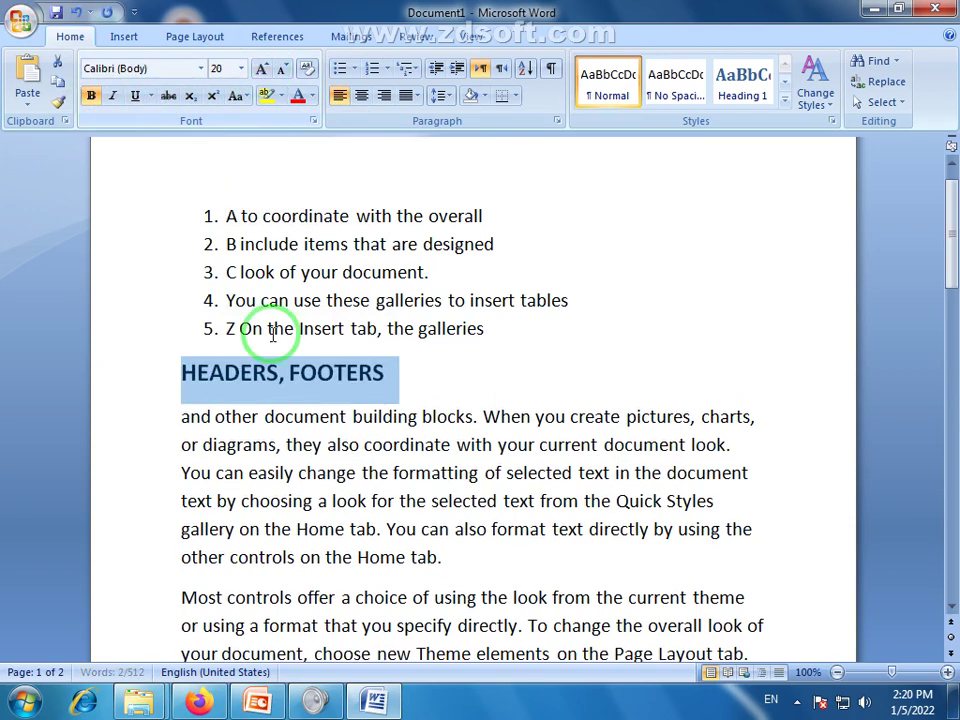
Try centre alignment on the whole "HEADERS, FOOTERS" heading and return it to left alignment.
click(266, 372)
drag(403, 366, 212, 377)
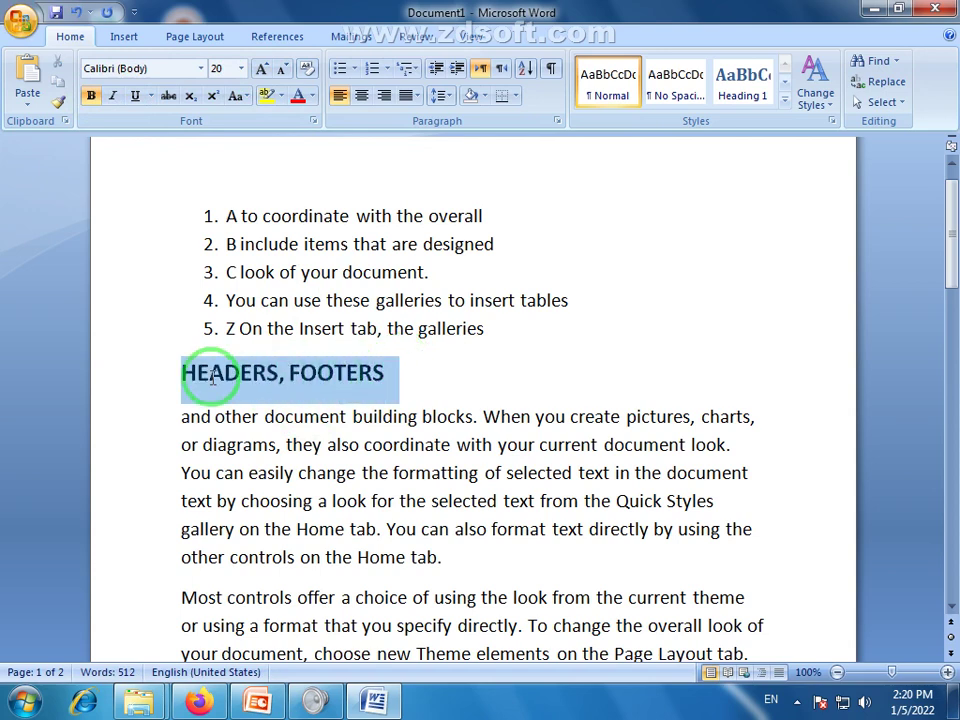
click(347, 372)
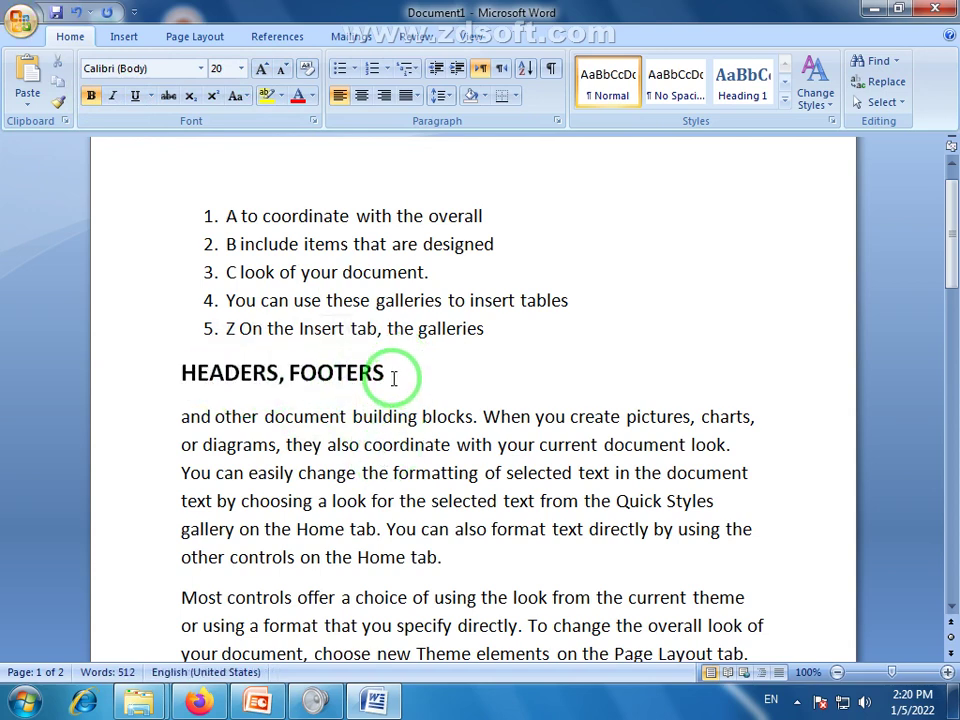
key(shift+Left)
key(shift+Left)
click(272, 379)
click(381, 372)
triple_click(381, 372)
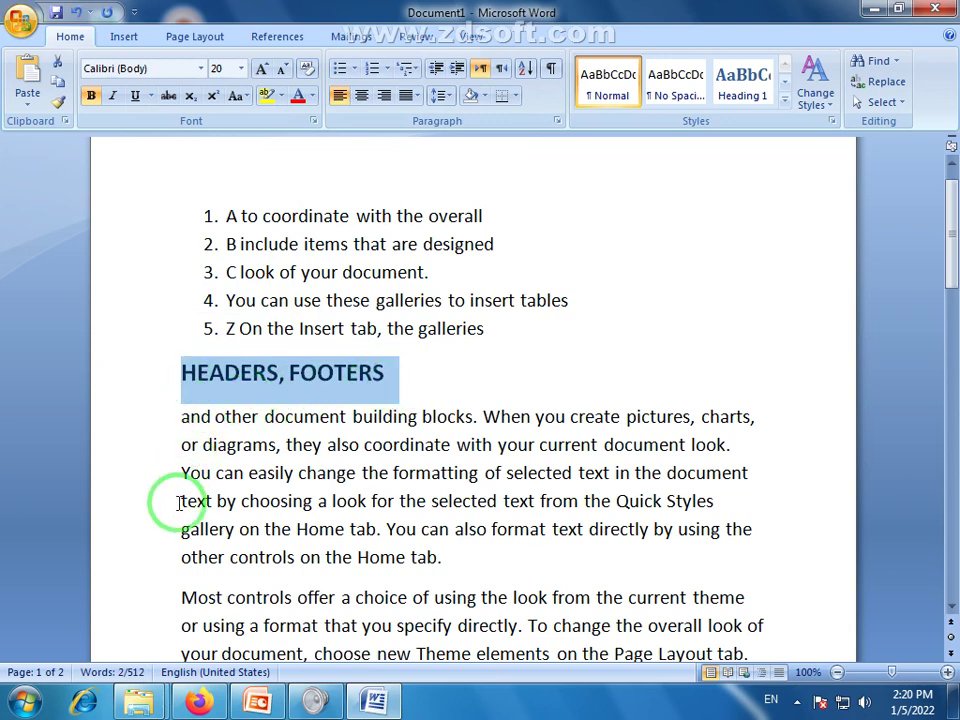
click(362, 97)
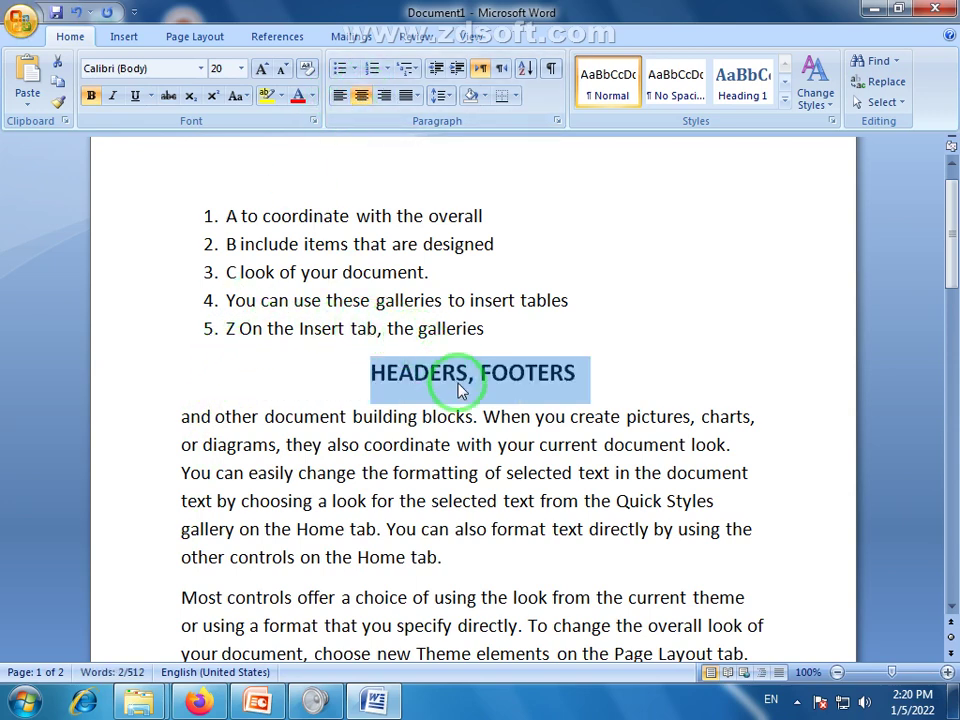
click(341, 95)
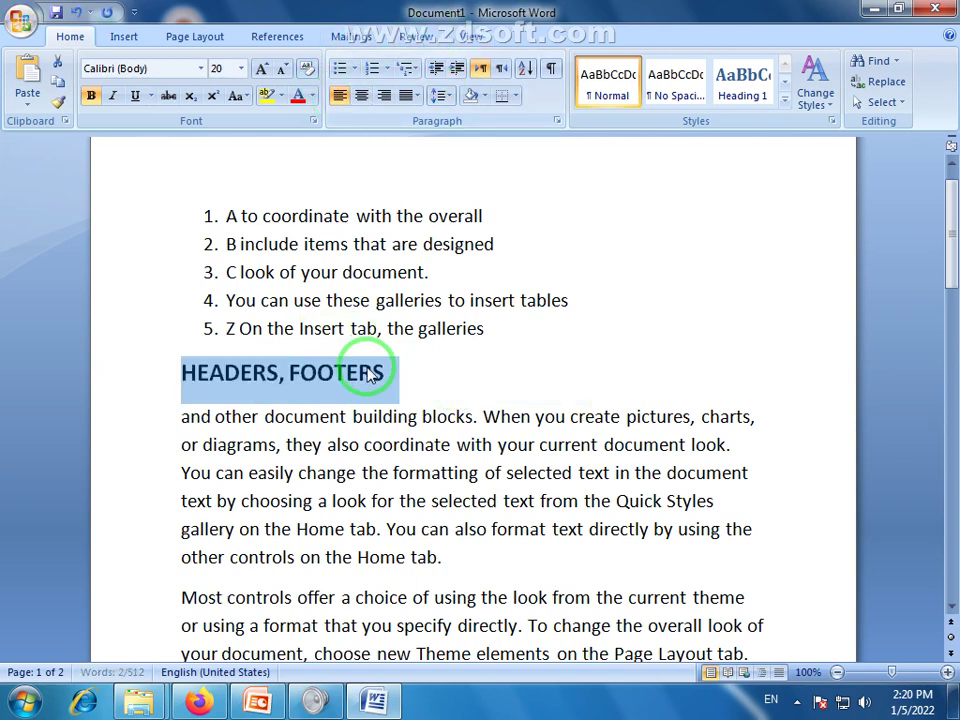
Try moving the heading to the middle with leading spaces, checking them with formatting marks before removing them.
click(182, 380)
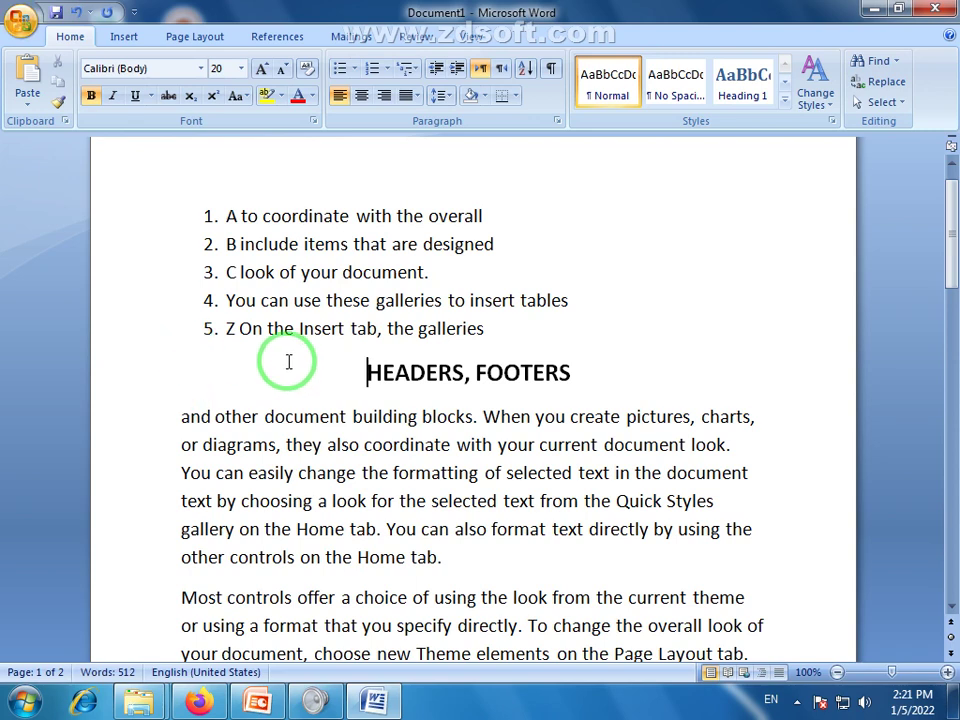
click(551, 70)
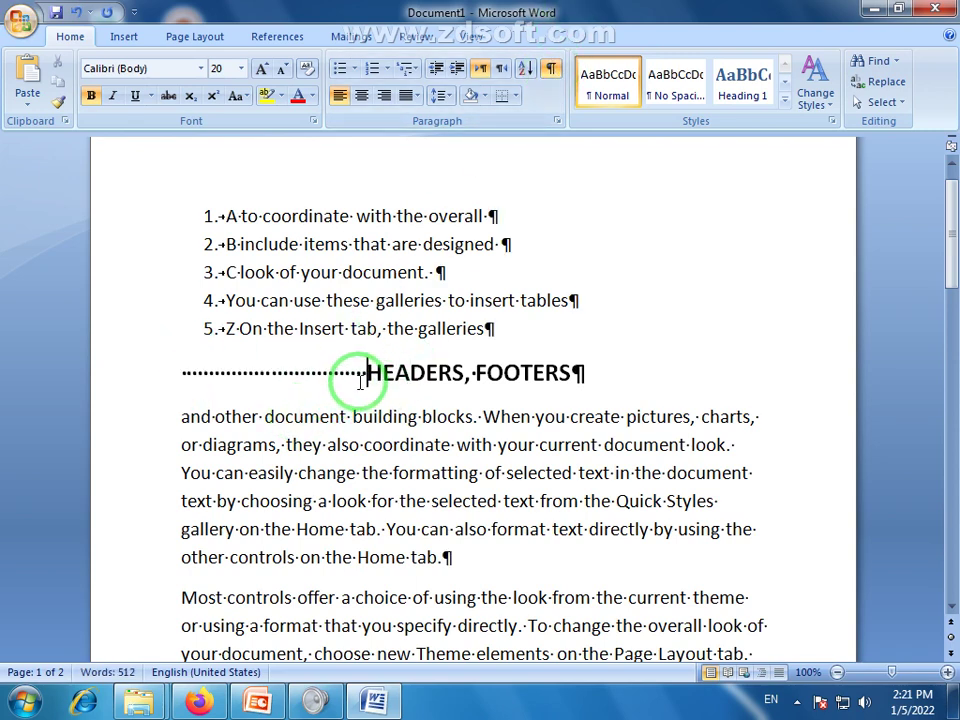
key(shift+Home)
key(BackSpace)
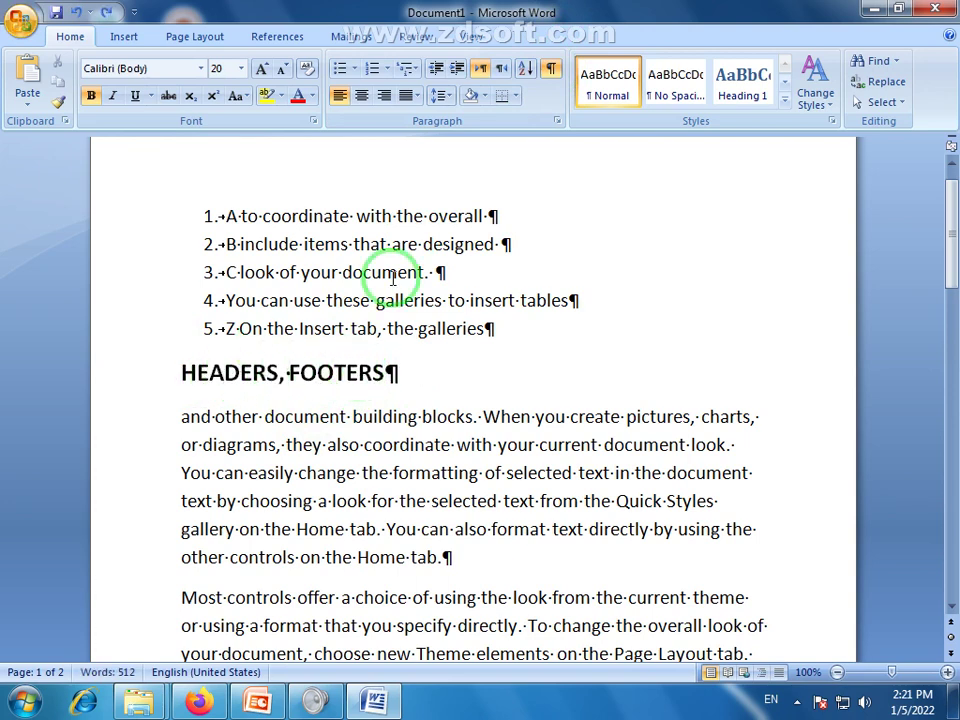
click(551, 70)
Centre the "HEADERS, FOOTERS" heading with paragraph alignment, trying right alignment for comparison.
drag(374, 373, 207, 372)
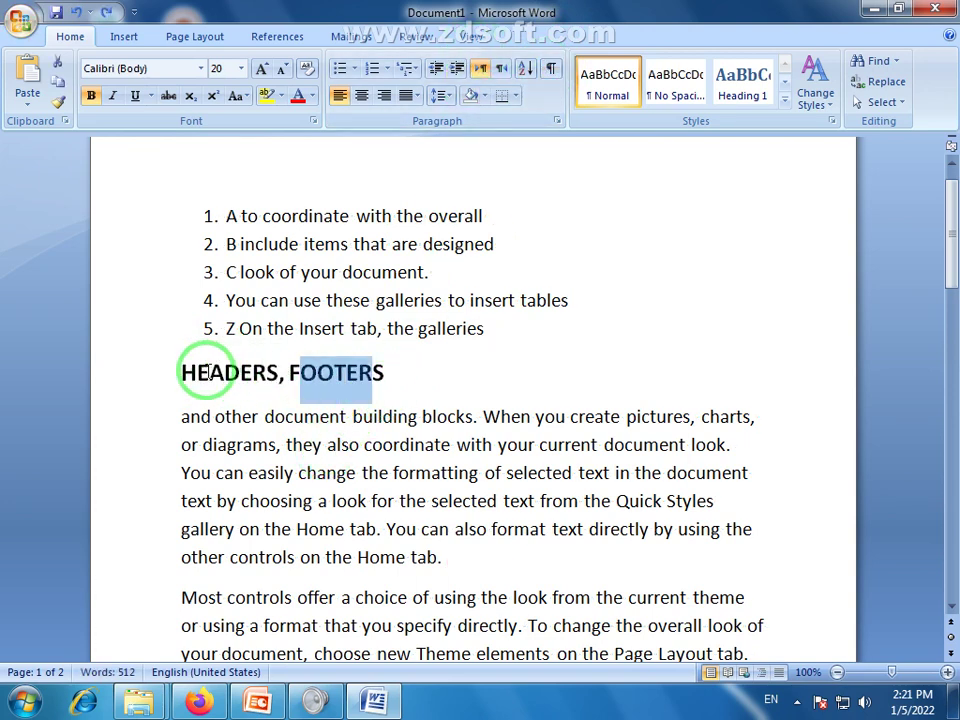
triple_click(246, 372)
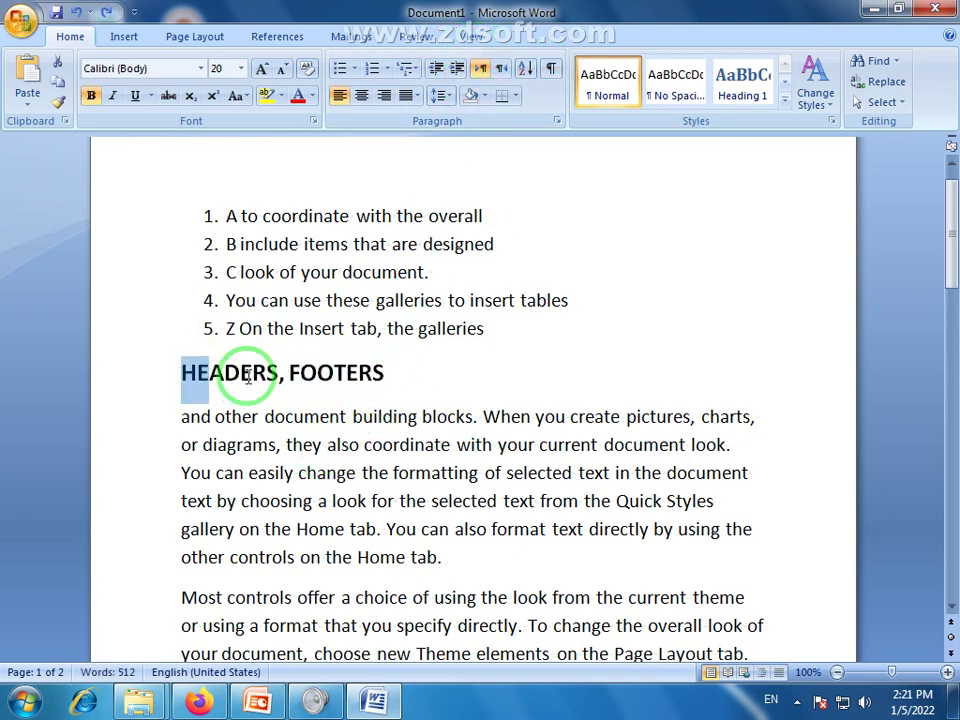
click(362, 97)
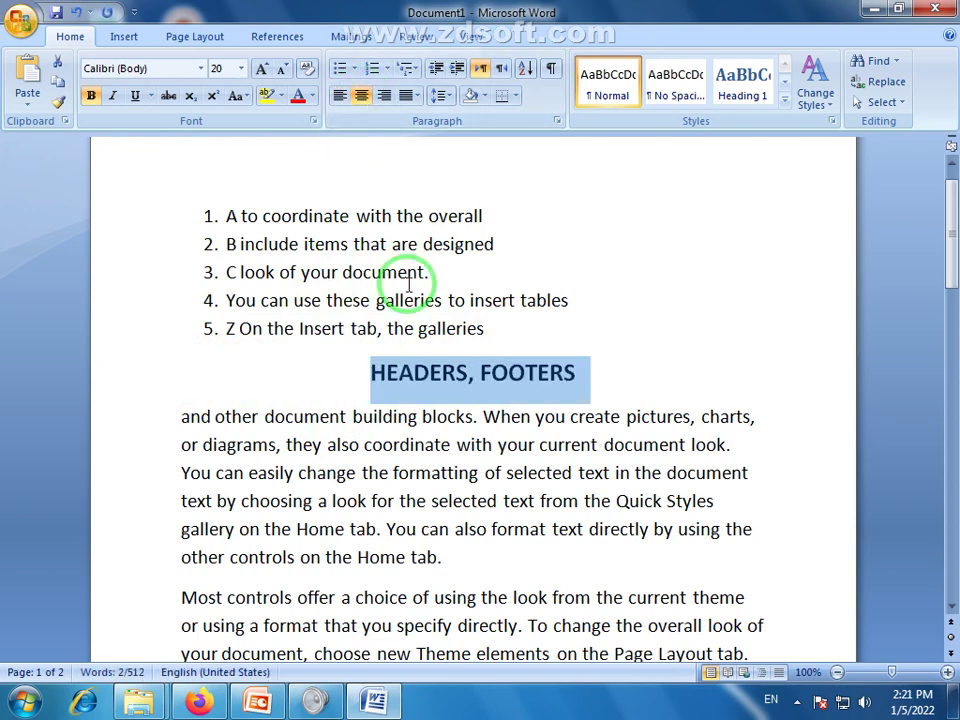
click(385, 96)
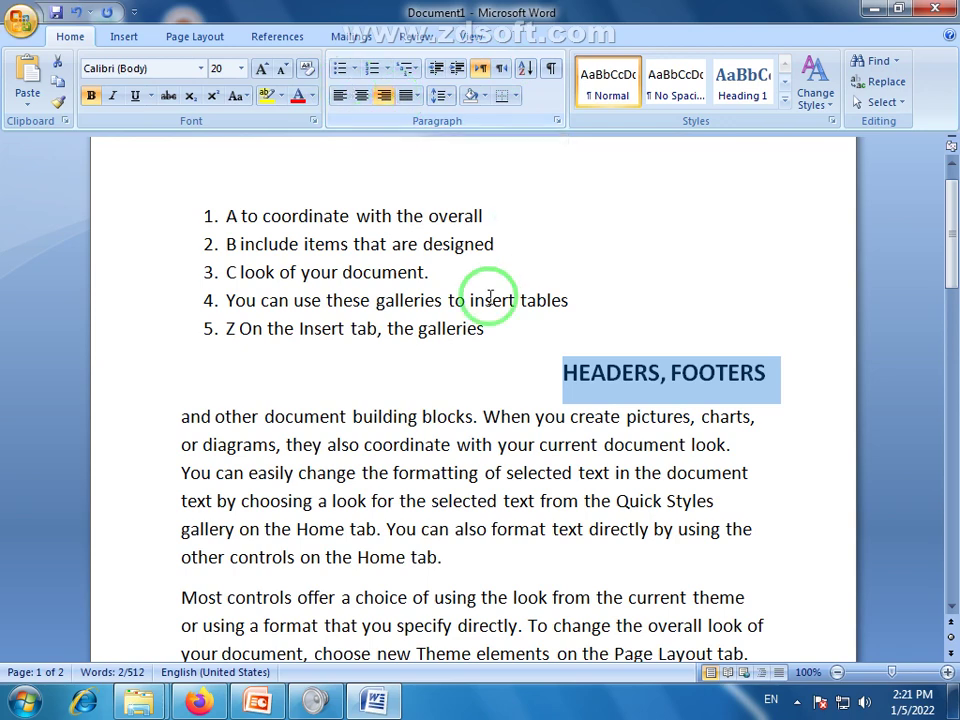
click(361, 97)
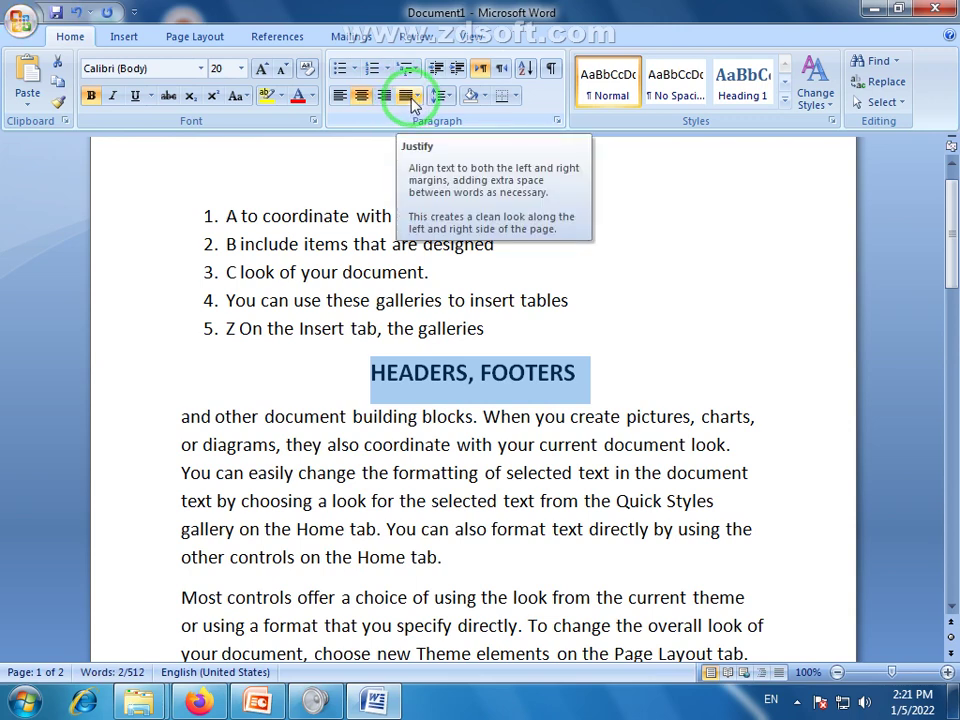
Justify the paragraph beginning "and other document building blocks" with the standard Justify option.
drag(950, 223, 952, 277)
drag(442, 350, 173, 205)
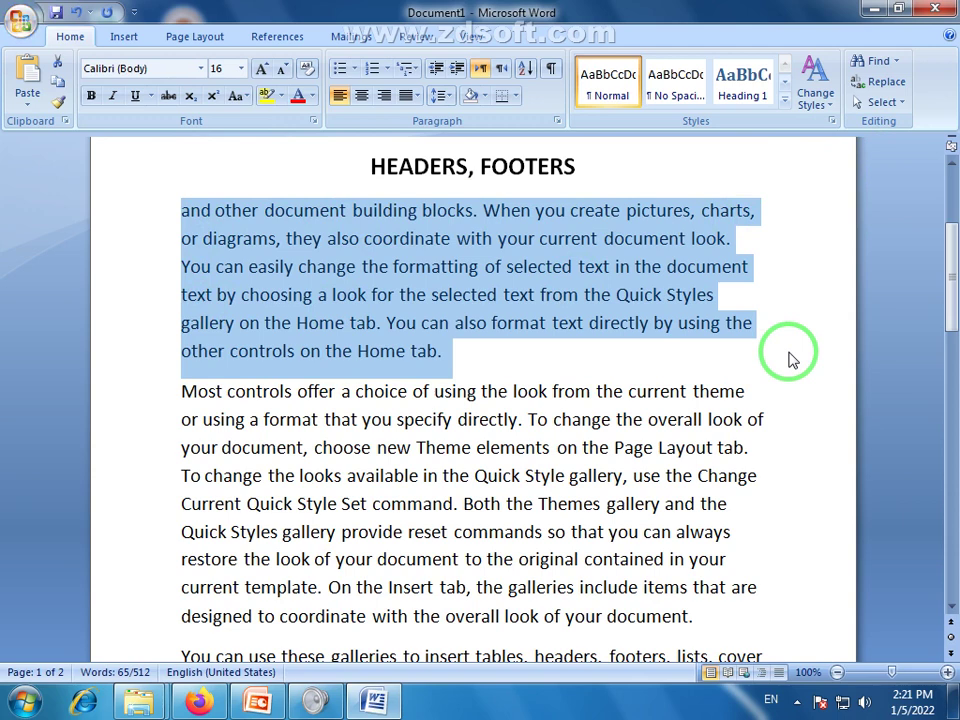
click(493, 403)
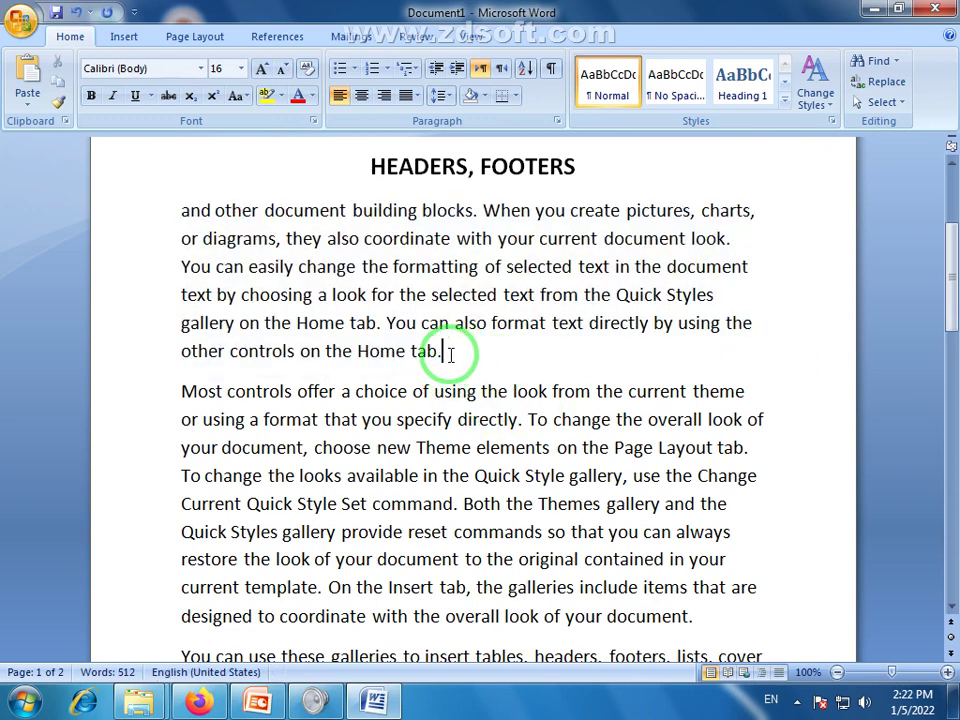
drag(444, 350, 410, 125)
click(416, 98)
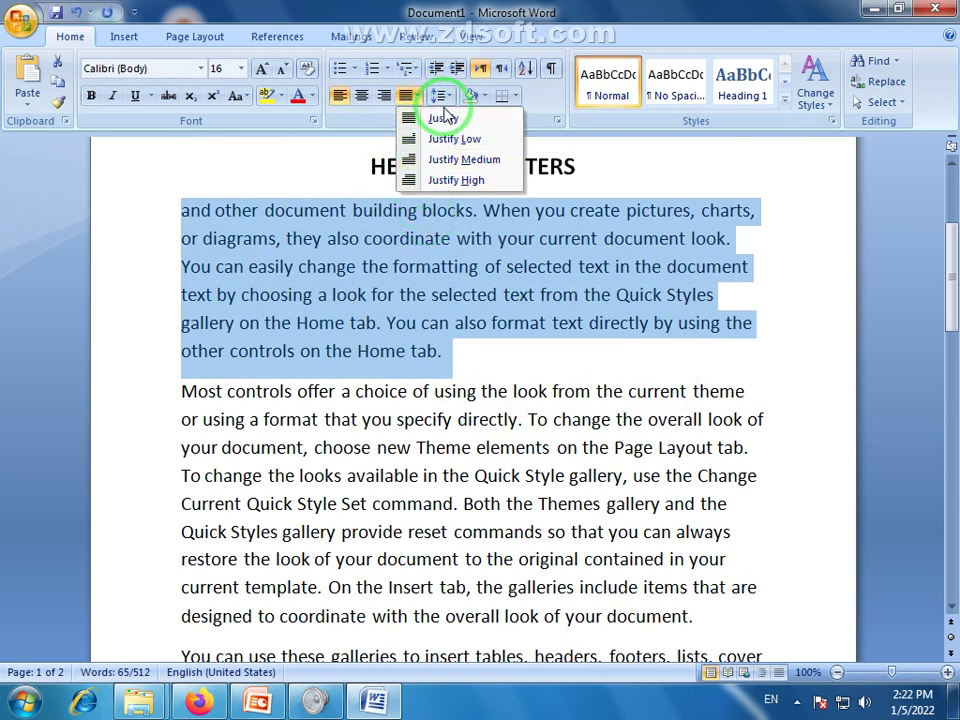
click(443, 118)
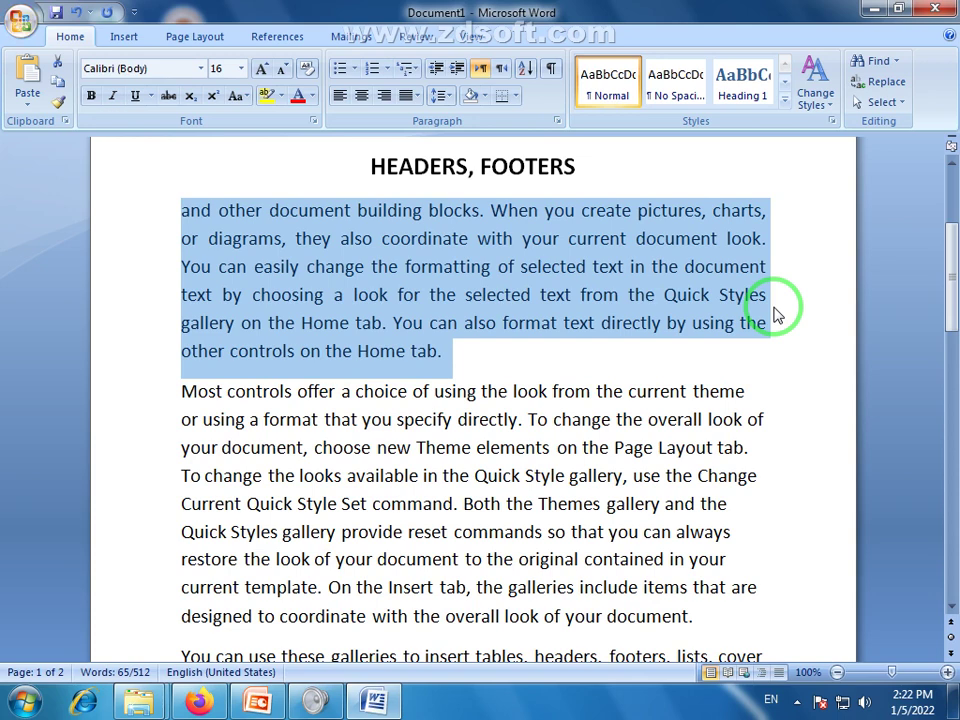
Justify the paragraph beginning "Most controls offer a choice" with the standard Justify option.
drag(950, 268, 953, 283)
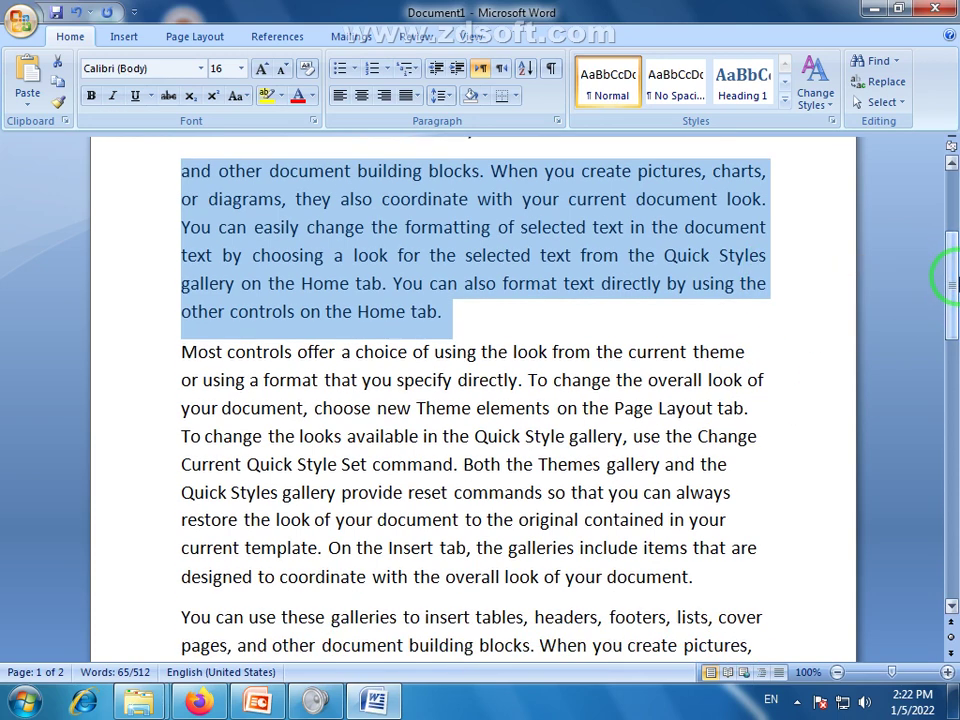
click(666, 406)
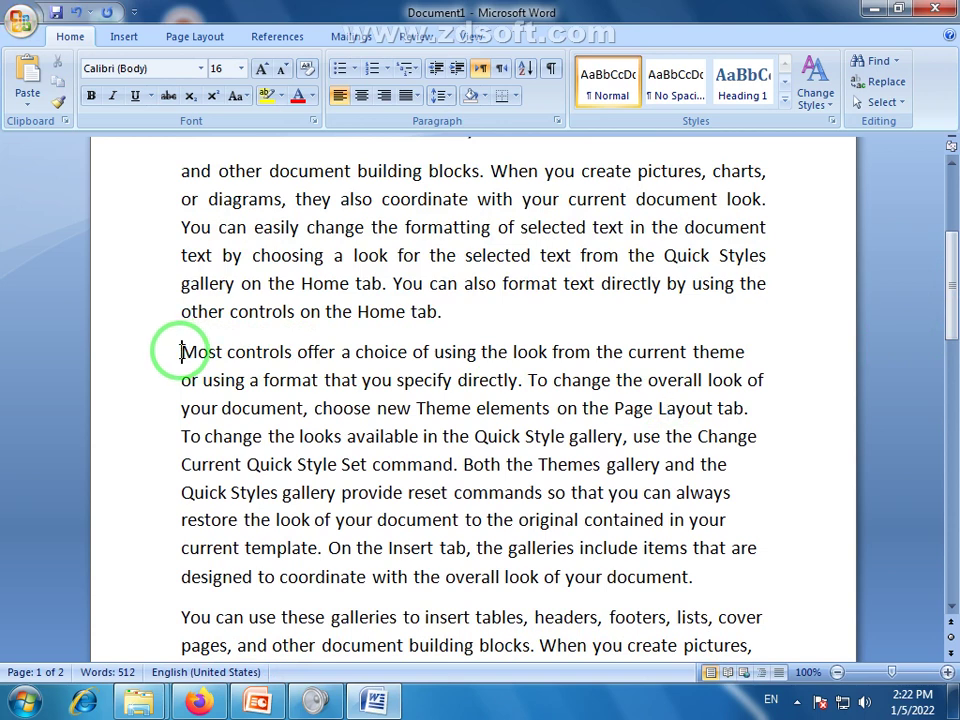
drag(181, 350, 722, 579)
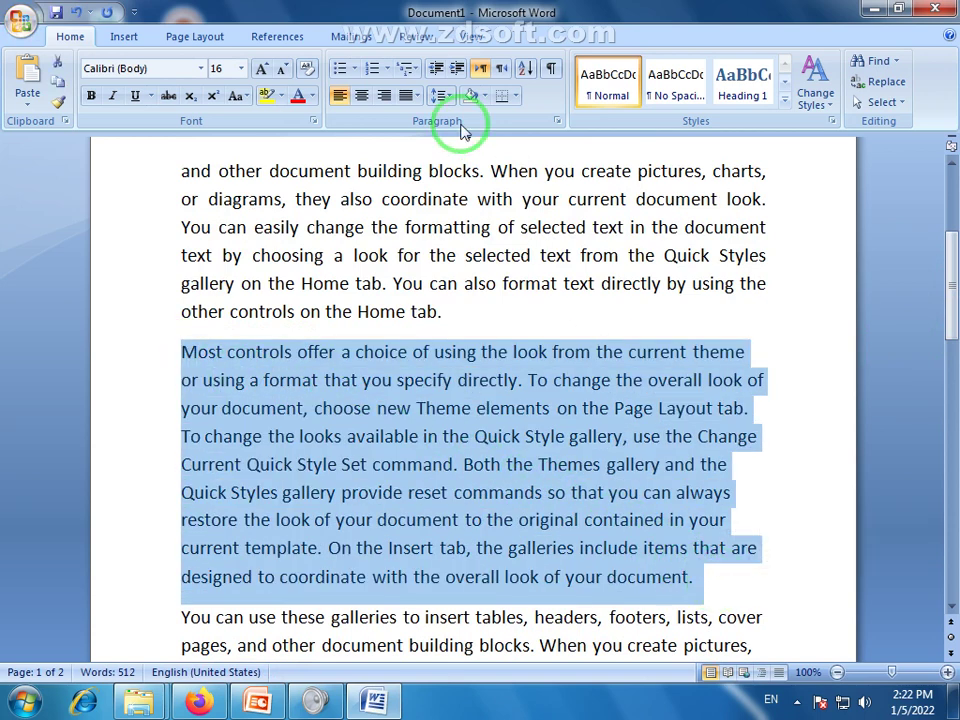
click(415, 95)
click(430, 119)
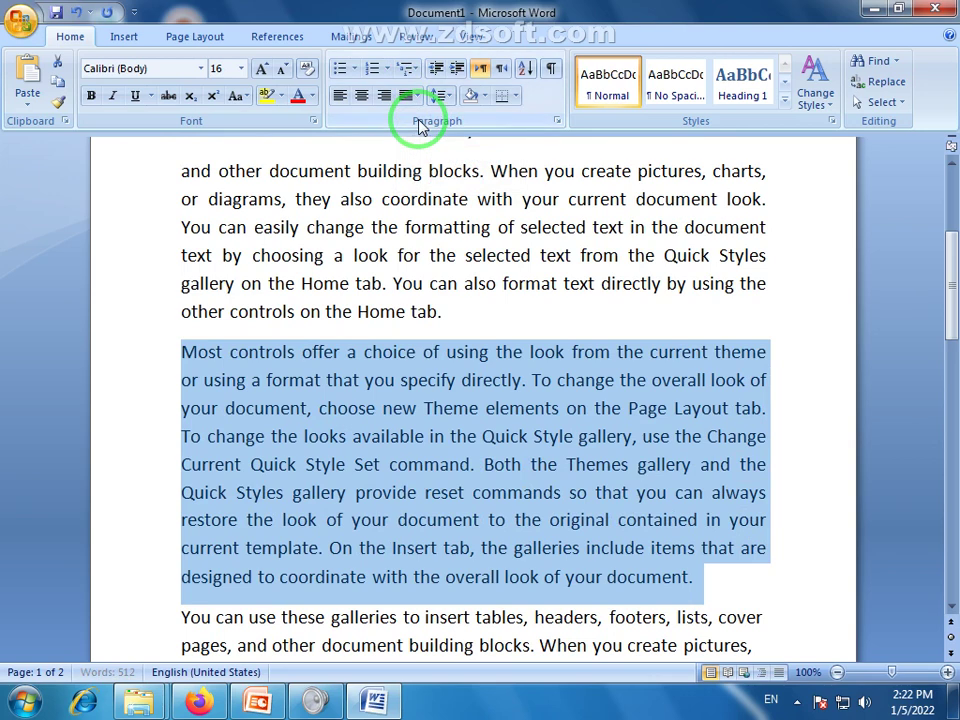
click(955, 340)
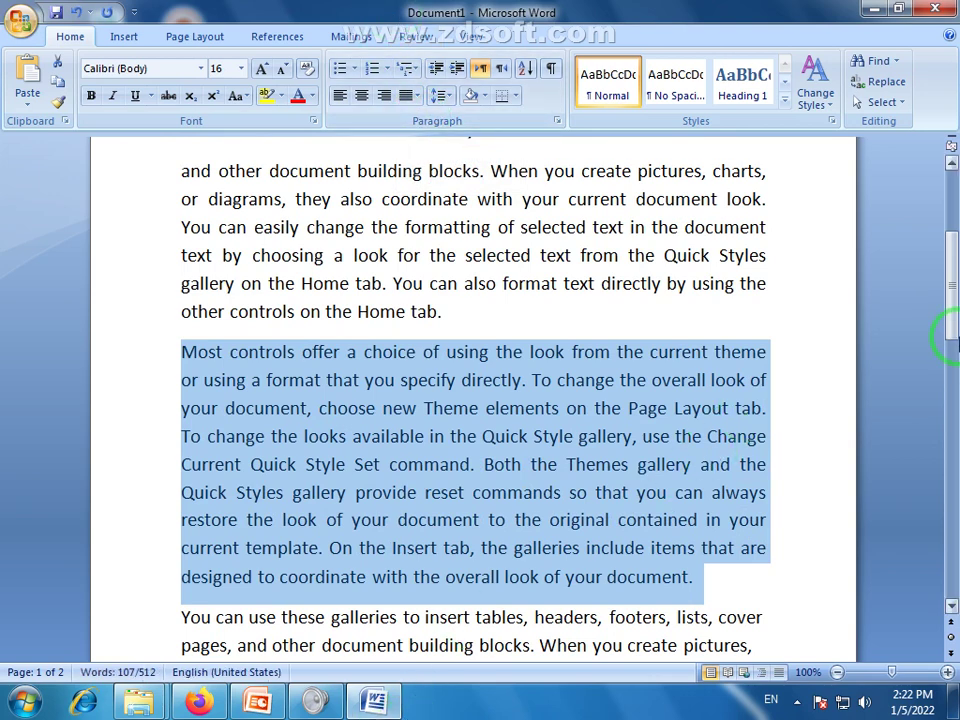
click(748, 440)
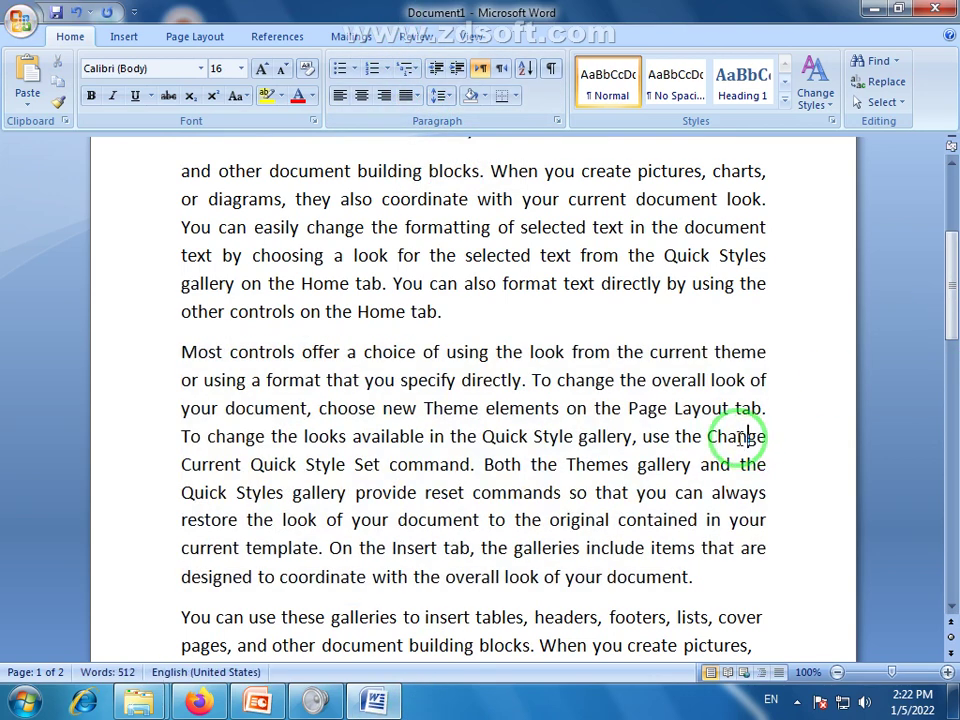
Try Justify Low and Justify Medium on the whole paragraph beginning "and other document building blocks".
drag(951, 300, 951, 274)
drag(770, 232, 784, 354)
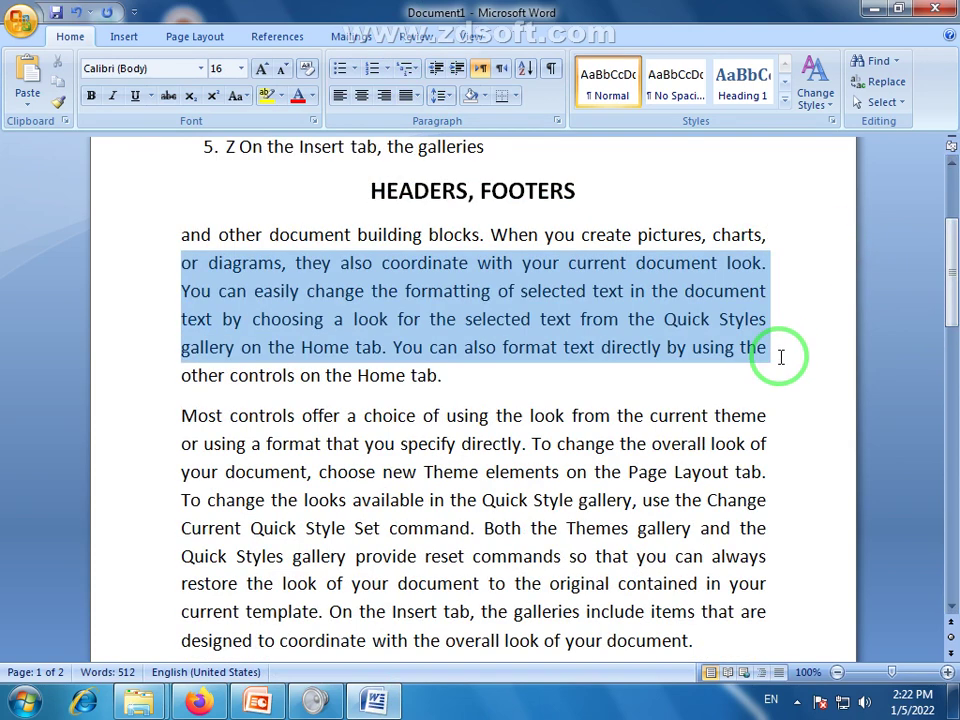
drag(190, 236, 451, 377)
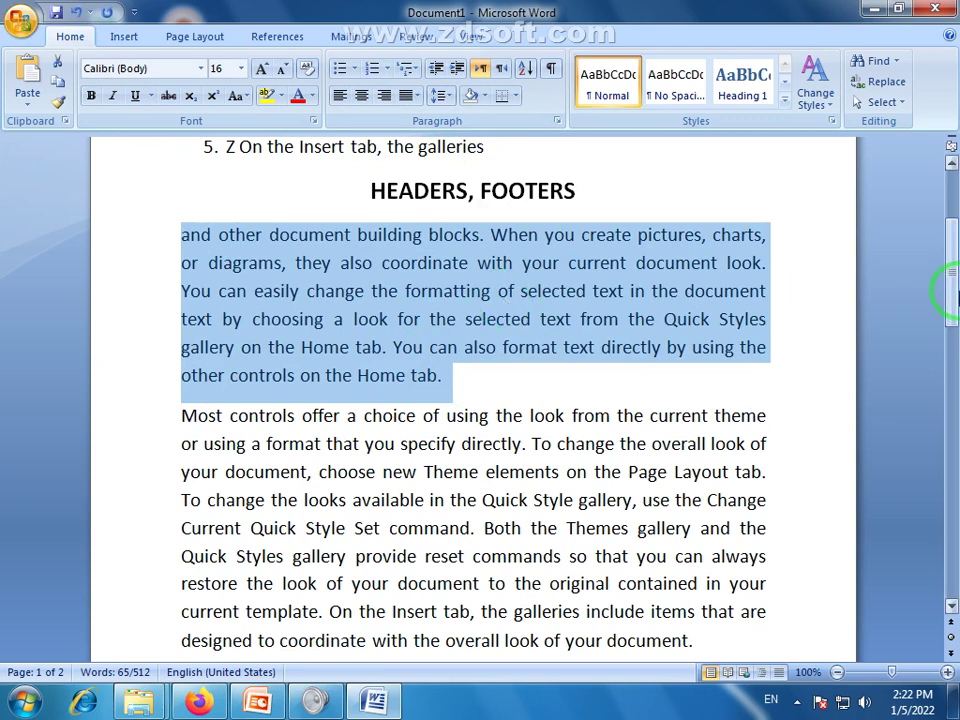
drag(949, 287, 951, 235)
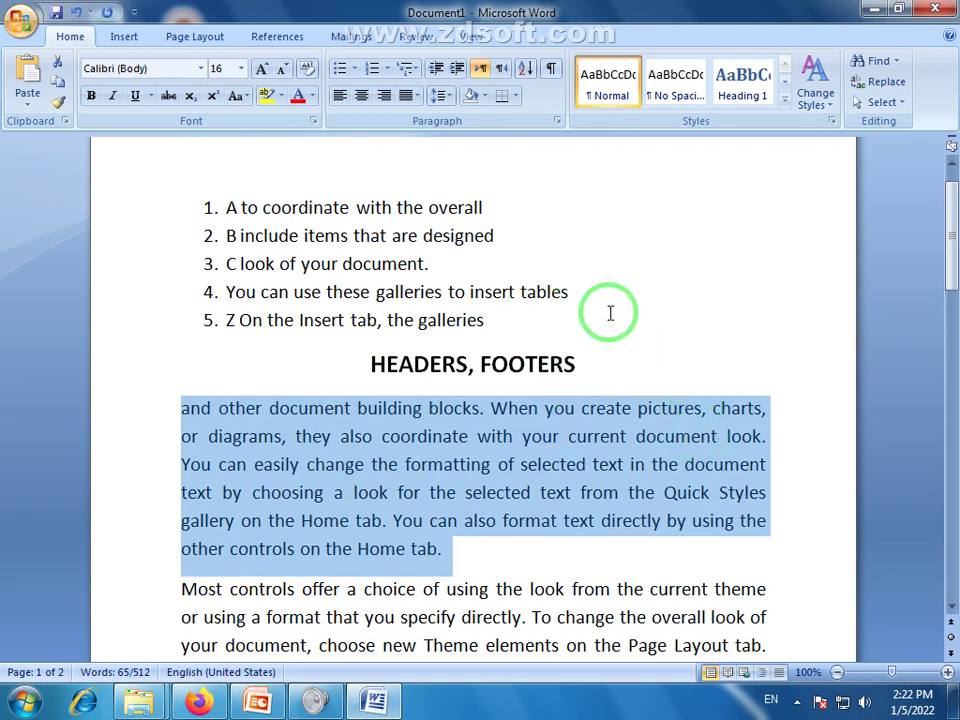
click(415, 95)
click(441, 143)
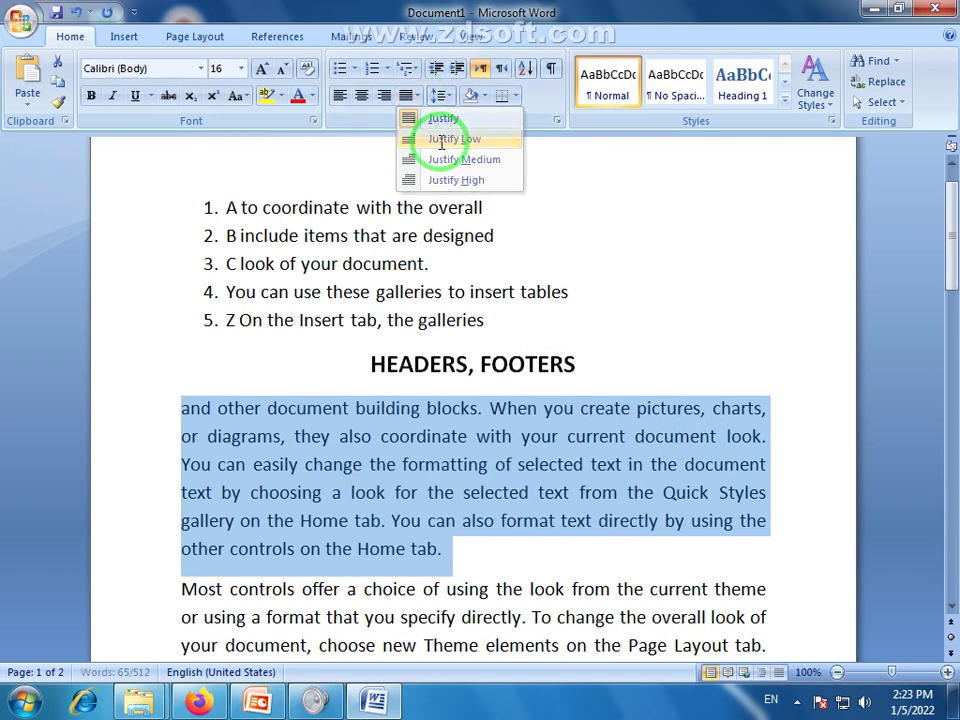
click(415, 95)
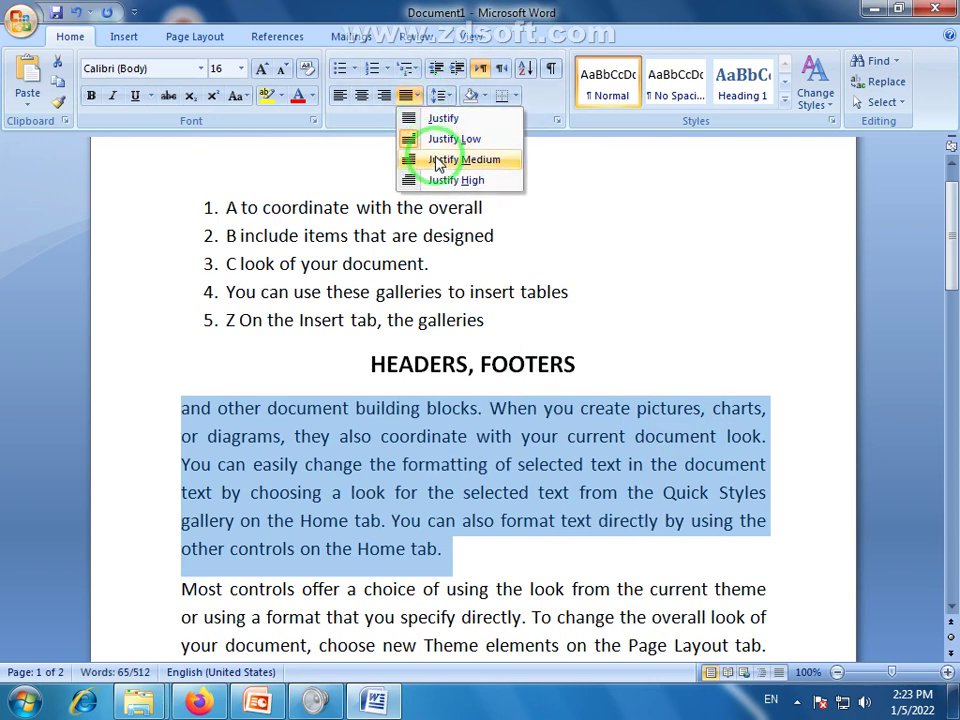
click(438, 159)
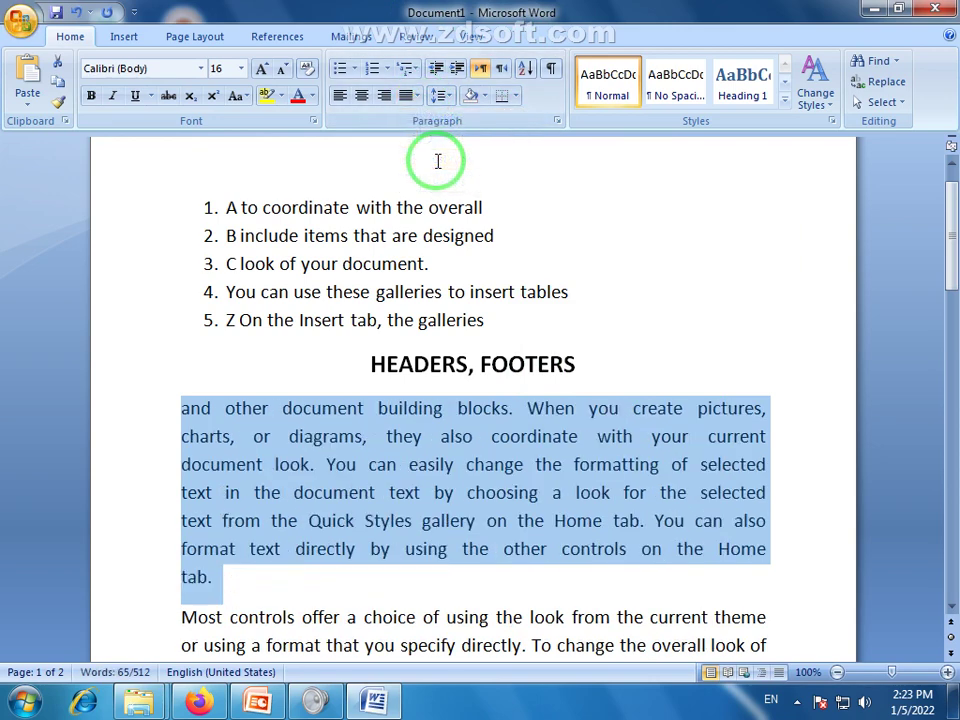
Compare Justify Low and Justify High on the same paragraph and restore its standard Justify alignment.
click(415, 95)
click(429, 141)
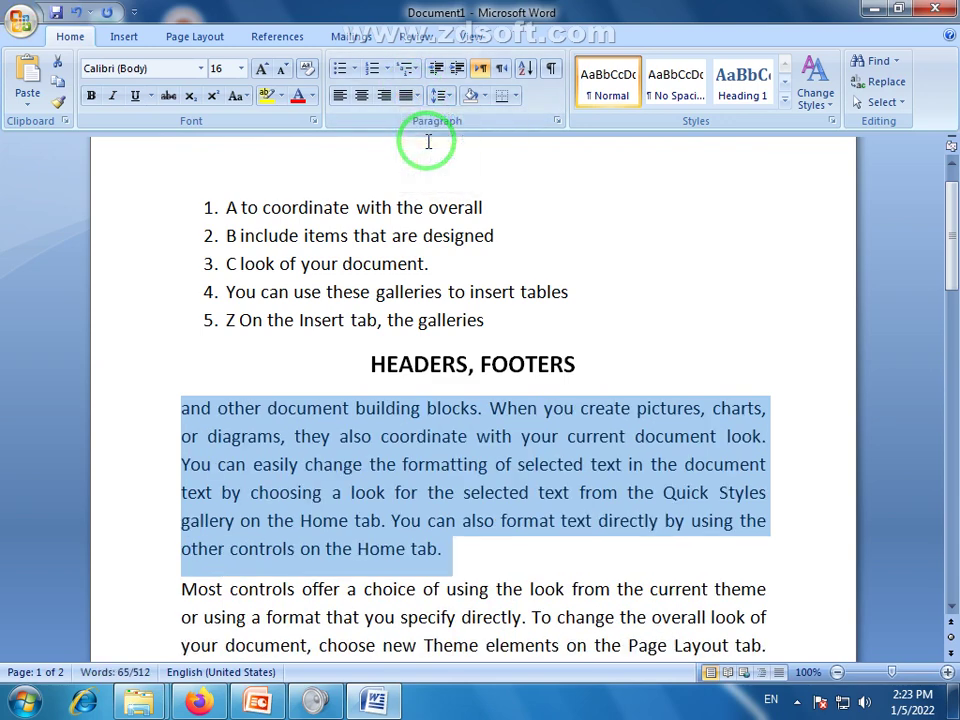
click(412, 95)
click(440, 180)
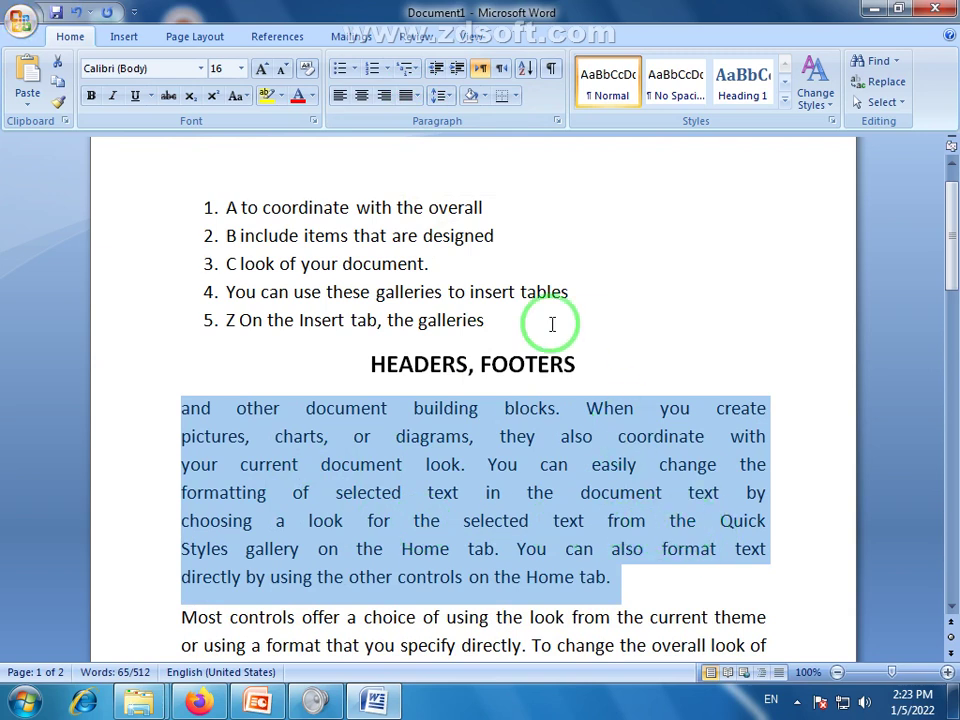
click(412, 95)
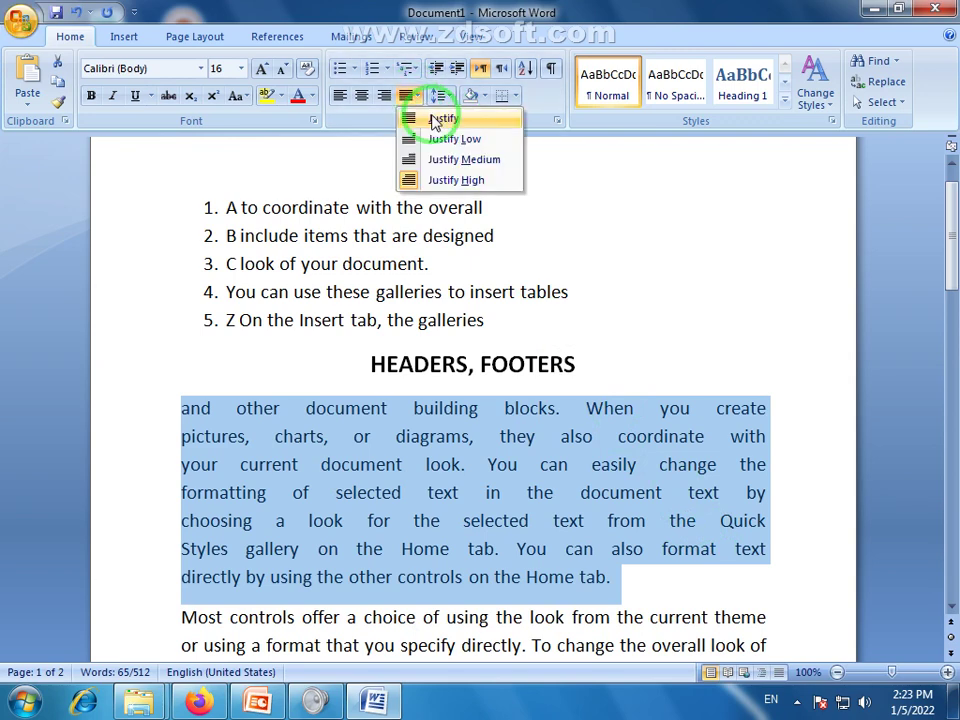
click(438, 119)
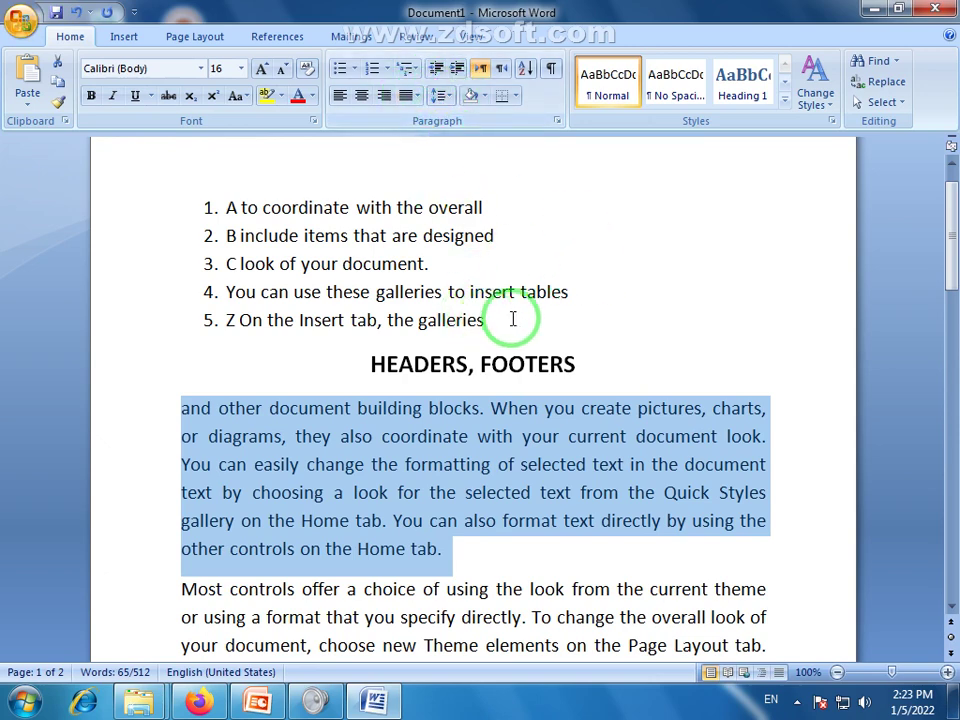
Set the line spacing of the five-item numbered list above the heading to 1.5.
scroll(898, 281, up, 1)
drag(533, 337, 208, 225)
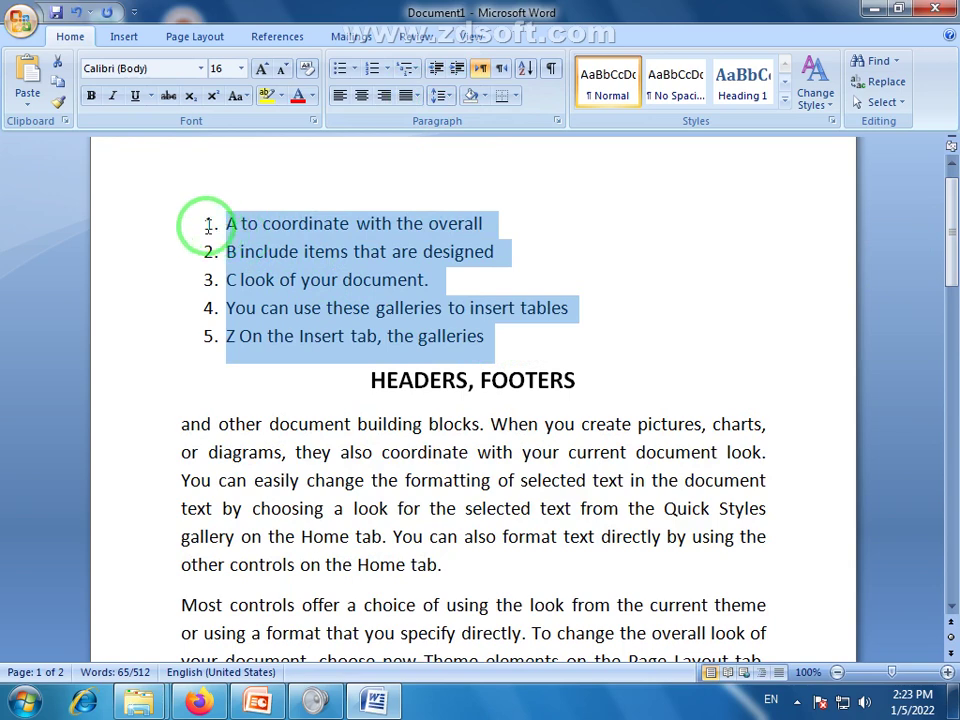
click(313, 285)
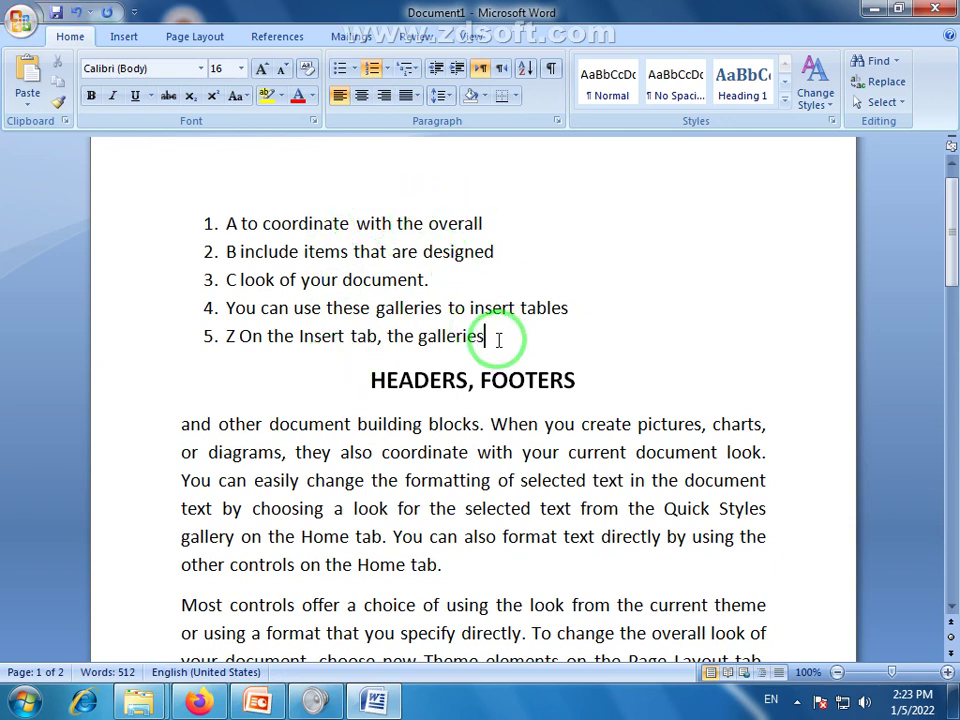
drag(493, 334, 211, 224)
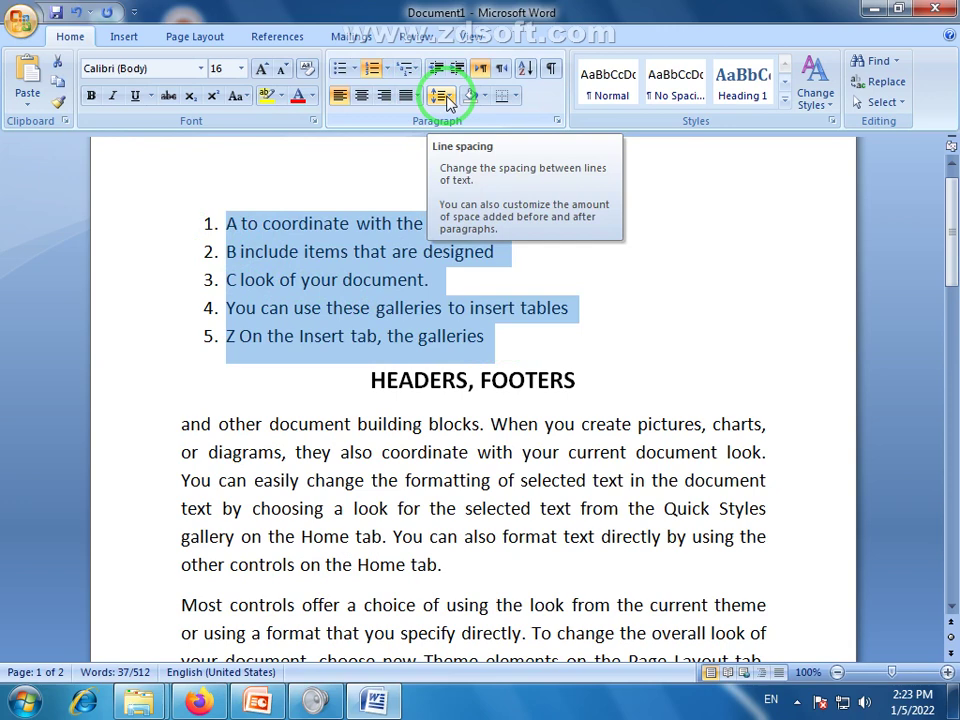
click(442, 96)
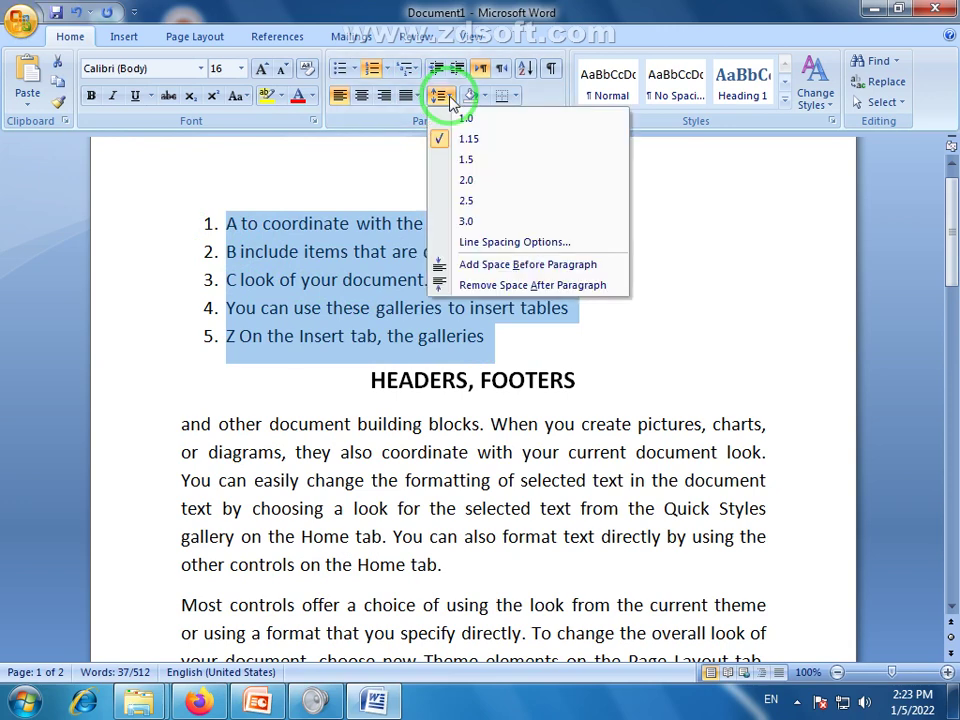
click(470, 160)
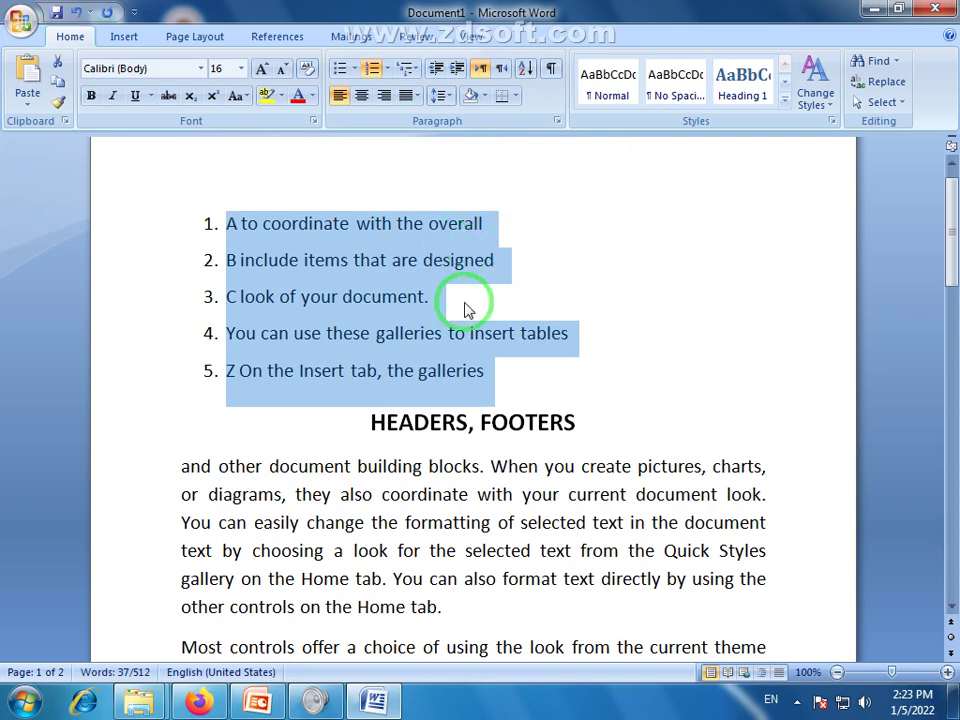
Try line spacing of 2.0 and 2.5 on the numbered list and return it to 1.15.
click(444, 95)
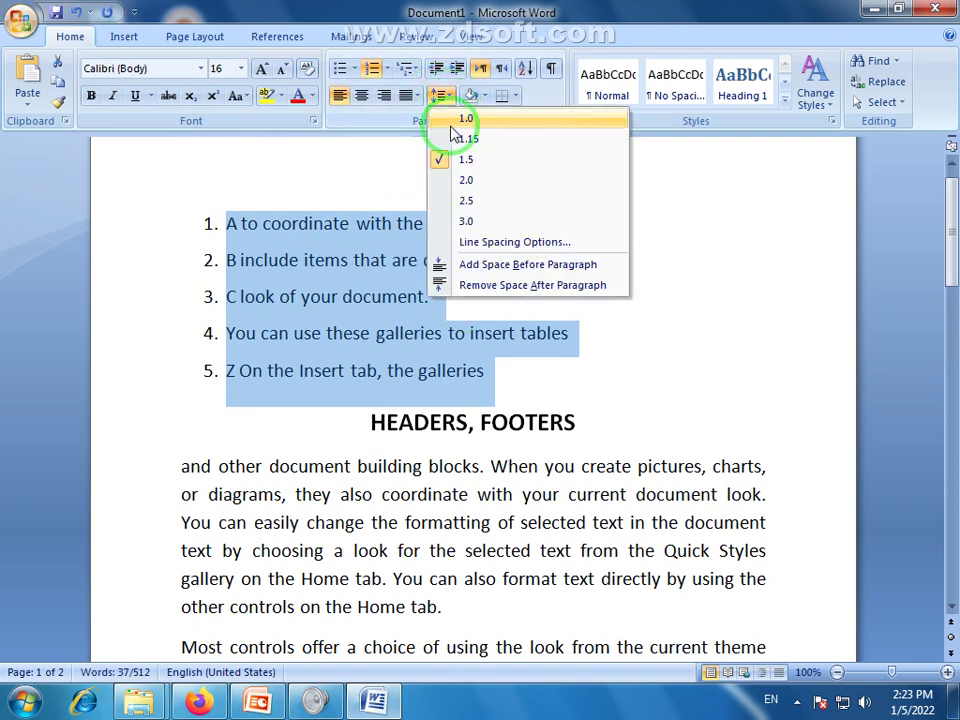
click(463, 180)
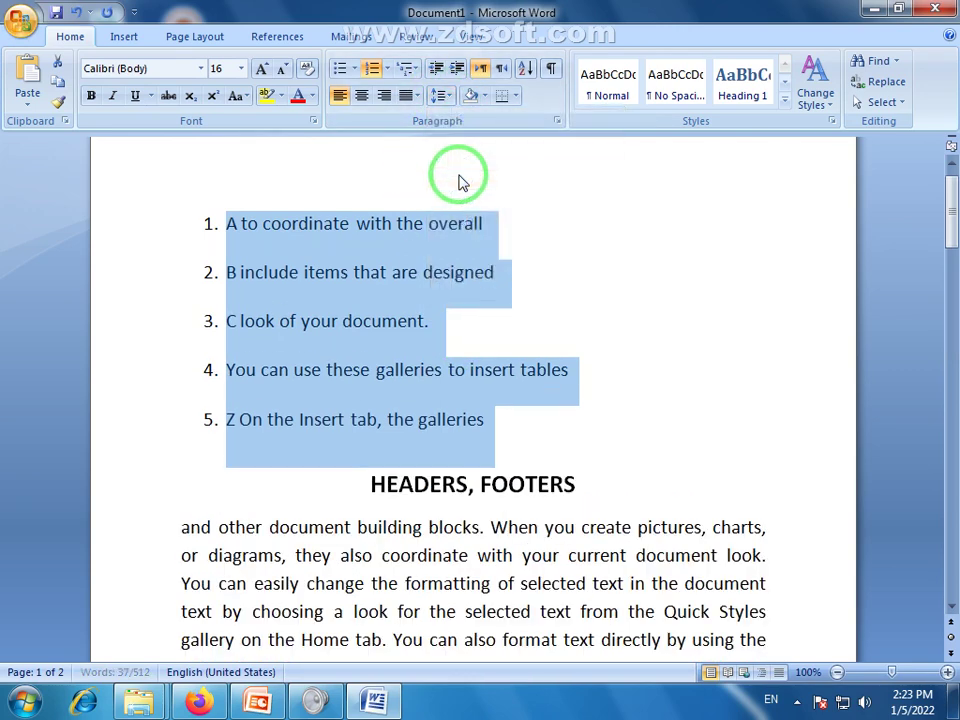
click(446, 96)
click(462, 199)
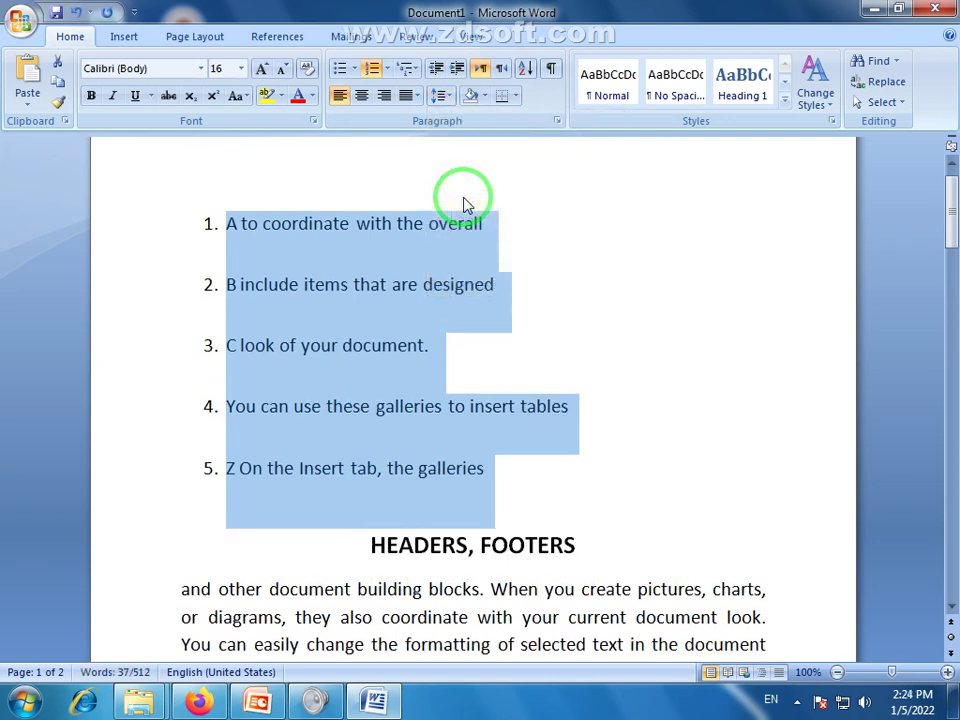
click(449, 101)
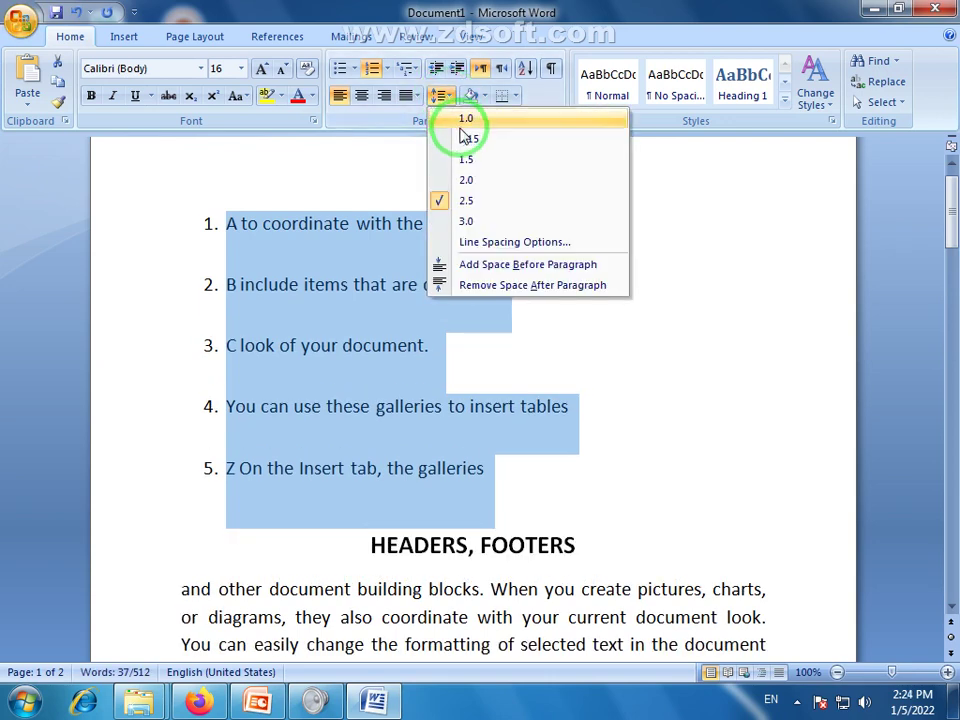
click(469, 143)
Try line spacing of 1.5 and 2.0 on the paragraph beginning "and other document building blocks".
drag(953, 238, 868, 306)
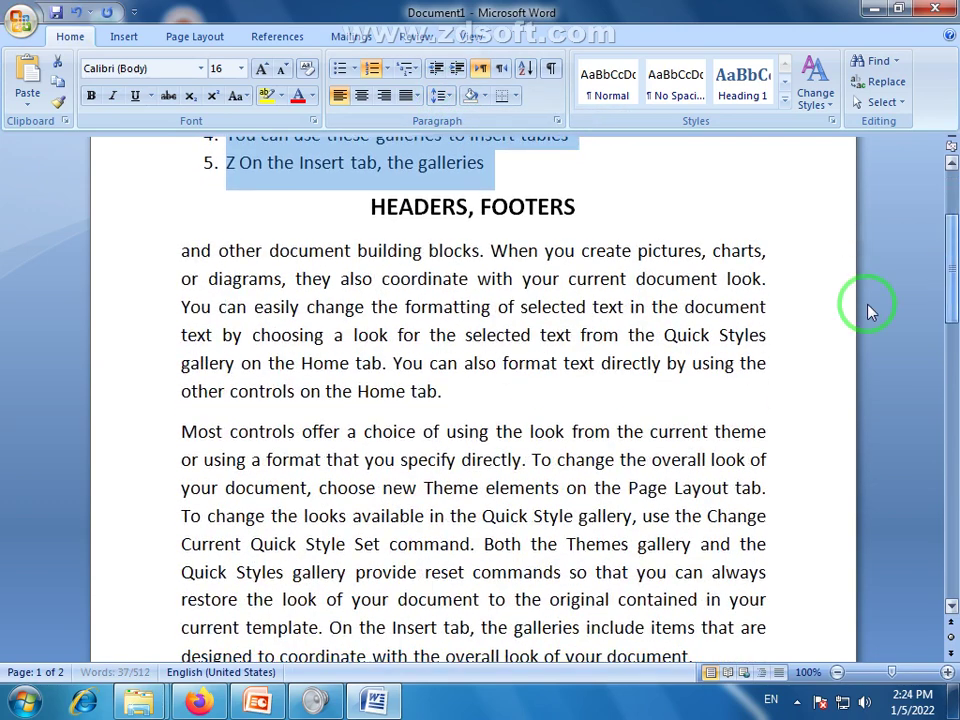
drag(442, 392, 197, 268)
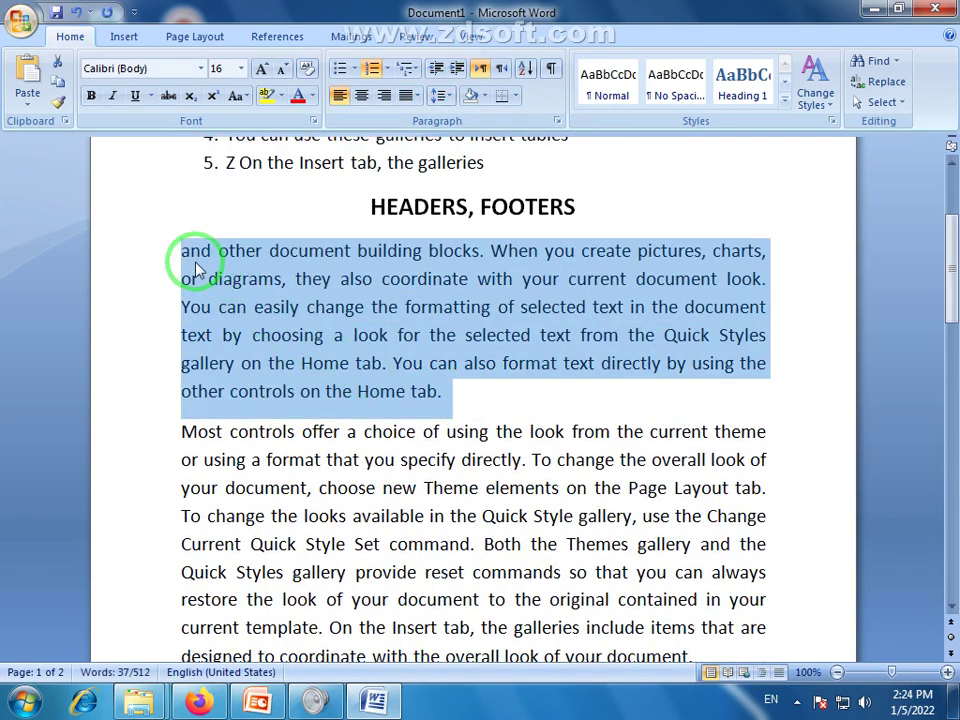
click(438, 94)
click(459, 156)
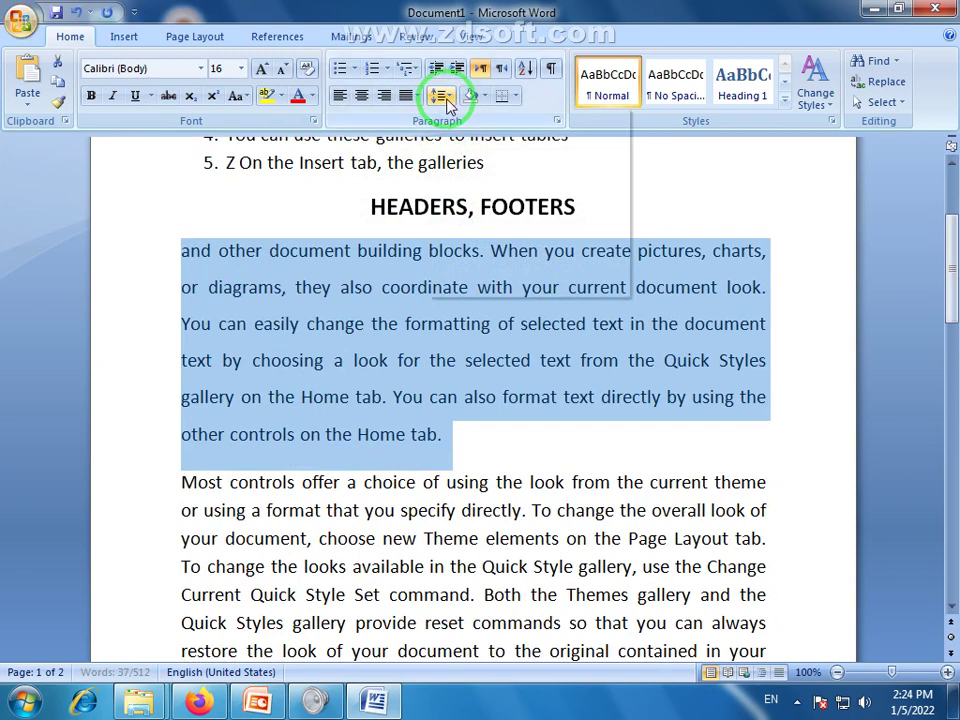
click(441, 95)
click(447, 181)
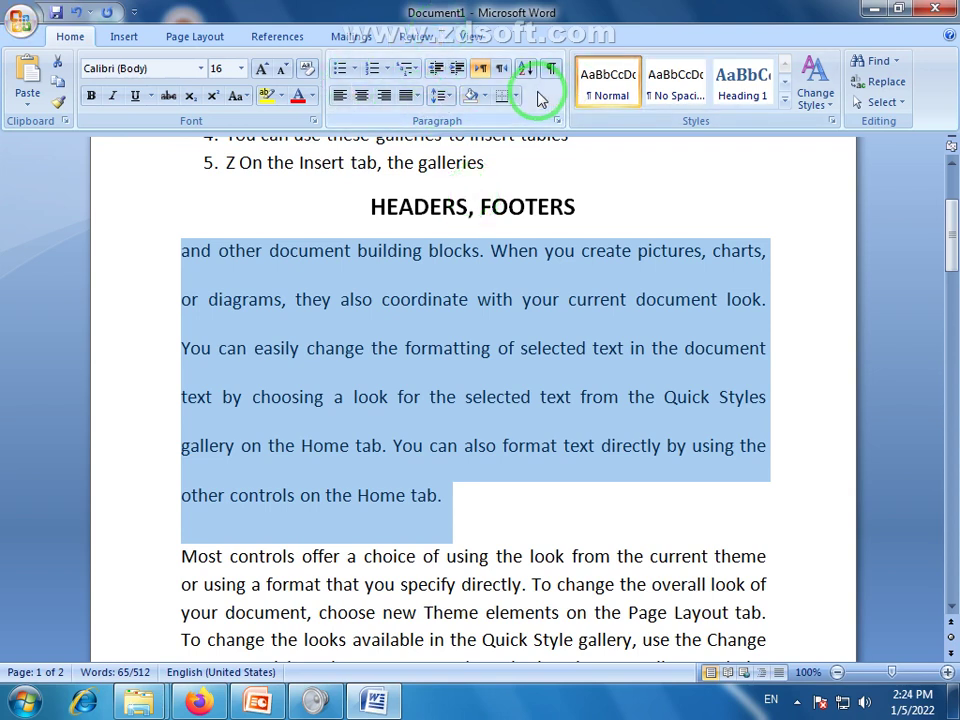
Try single 1.0 line spacing on the paragraph below the heading, and set it back to 1.15.
click(452, 97)
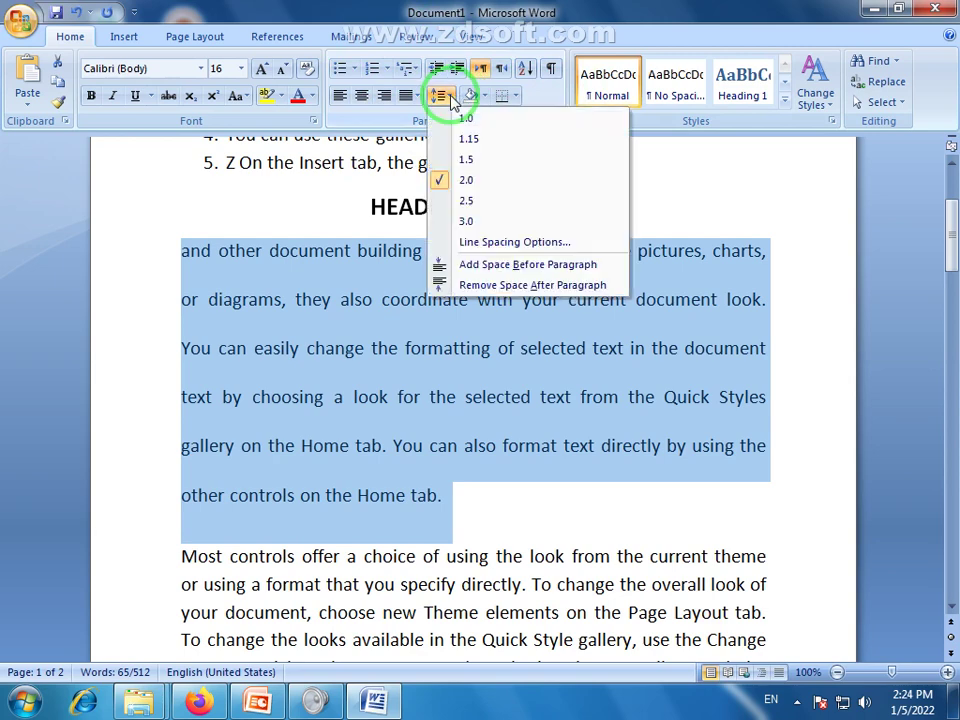
click(468, 120)
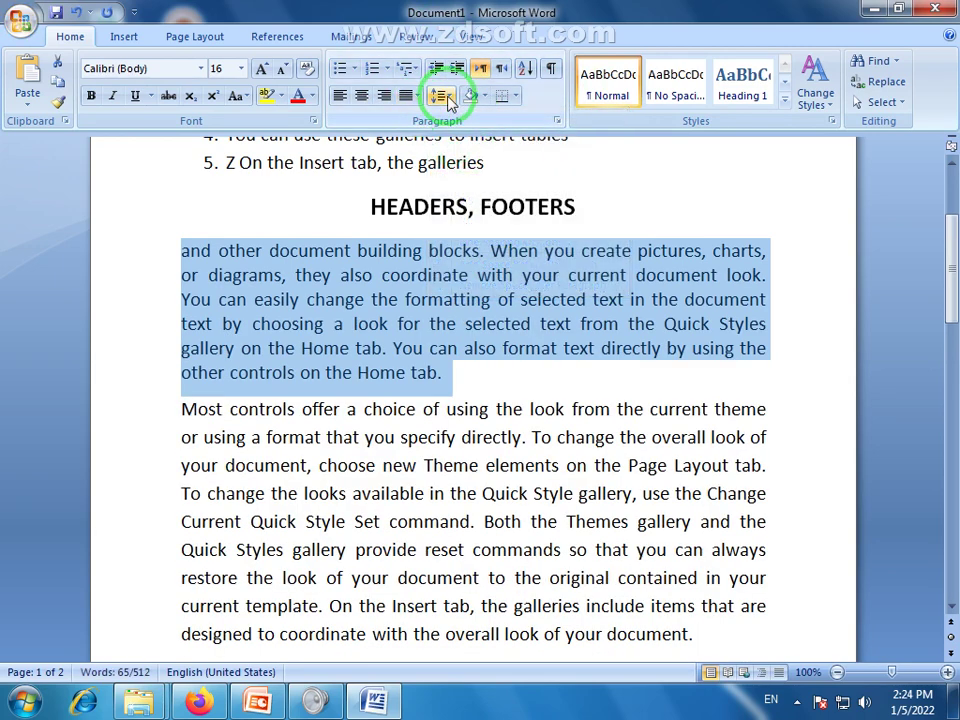
click(450, 97)
click(468, 139)
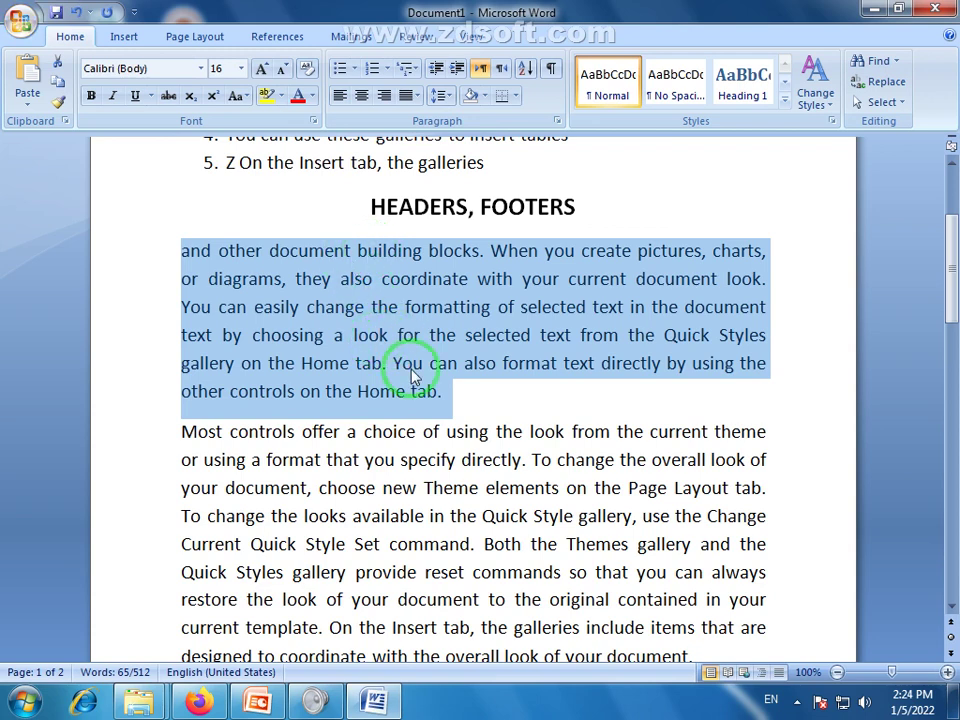
click(487, 422)
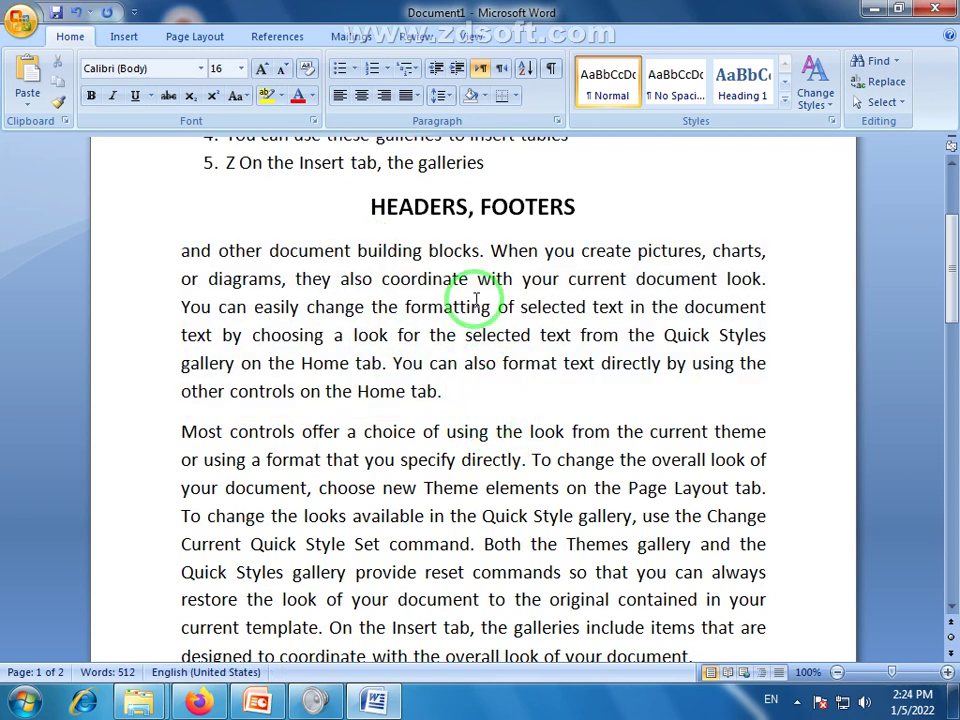
Set the line spacing of the paragraph beginning "and other document building blocks" to 1.0, and restore it to 1.15.
drag(459, 403, 186, 260)
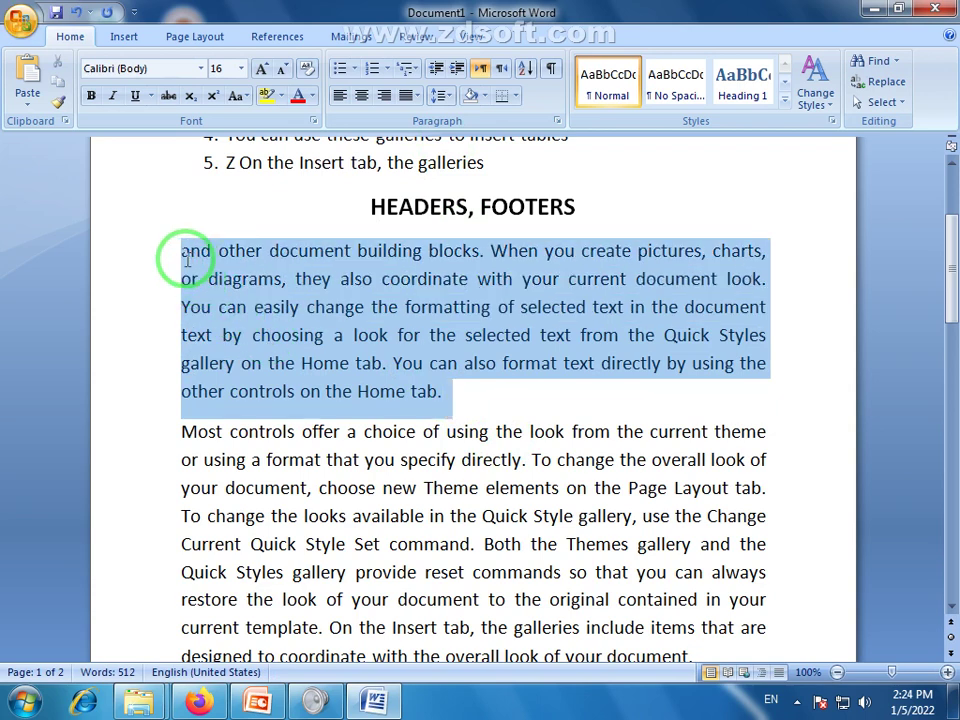
click(441, 97)
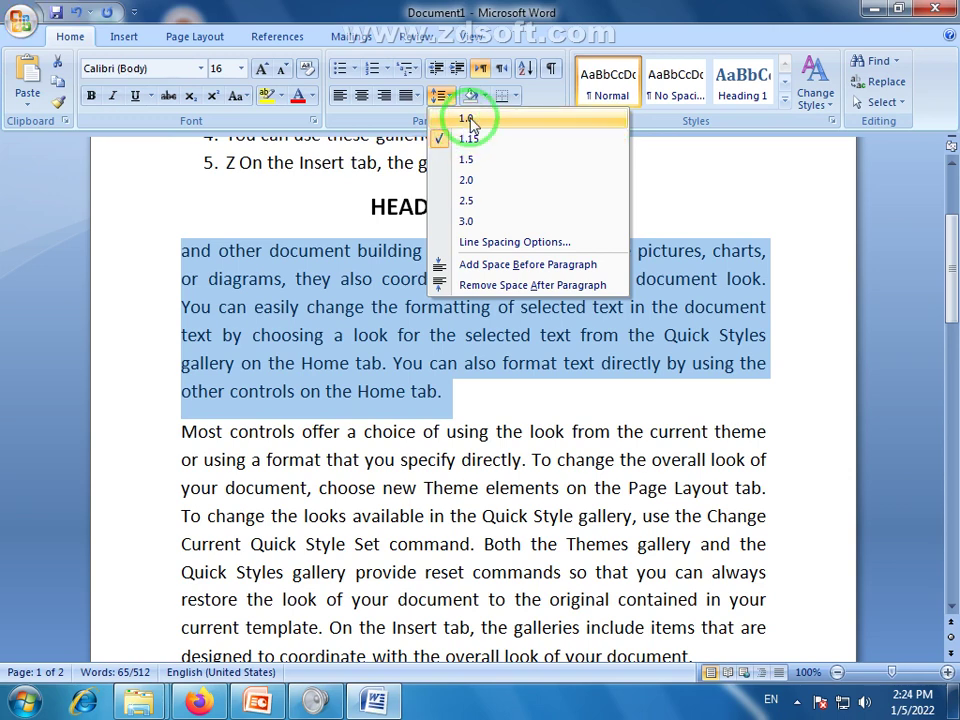
click(466, 119)
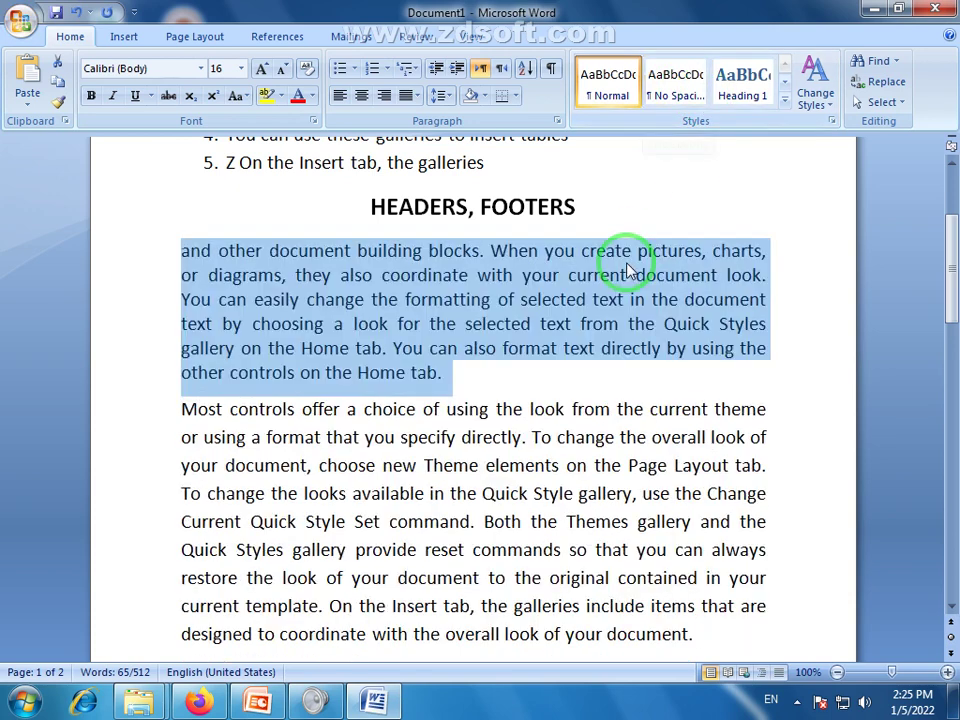
click(446, 97)
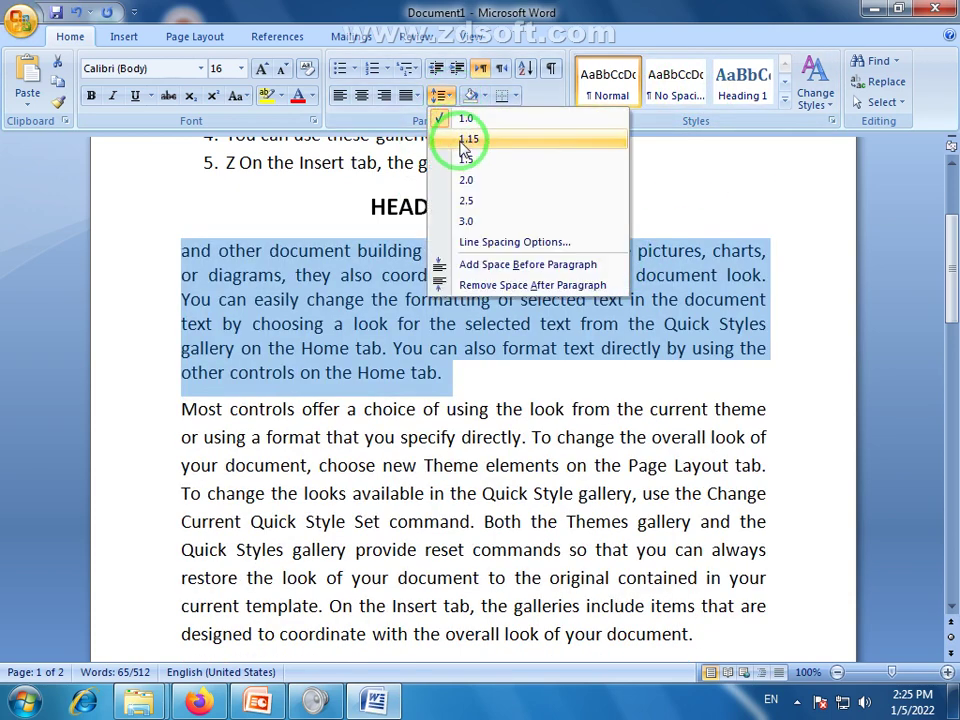
click(465, 140)
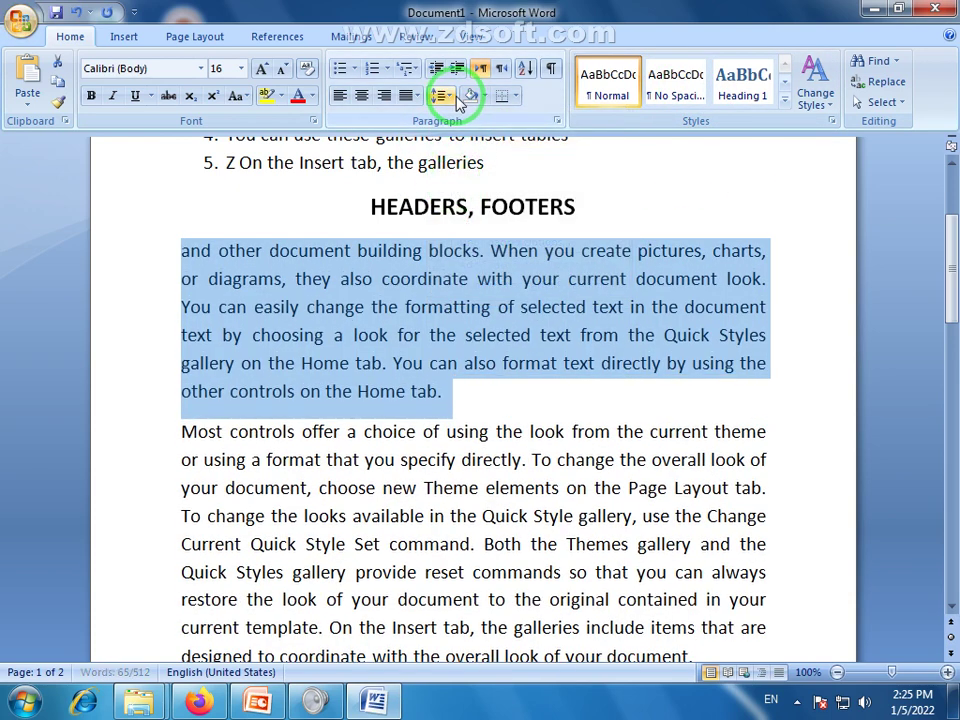
click(446, 96)
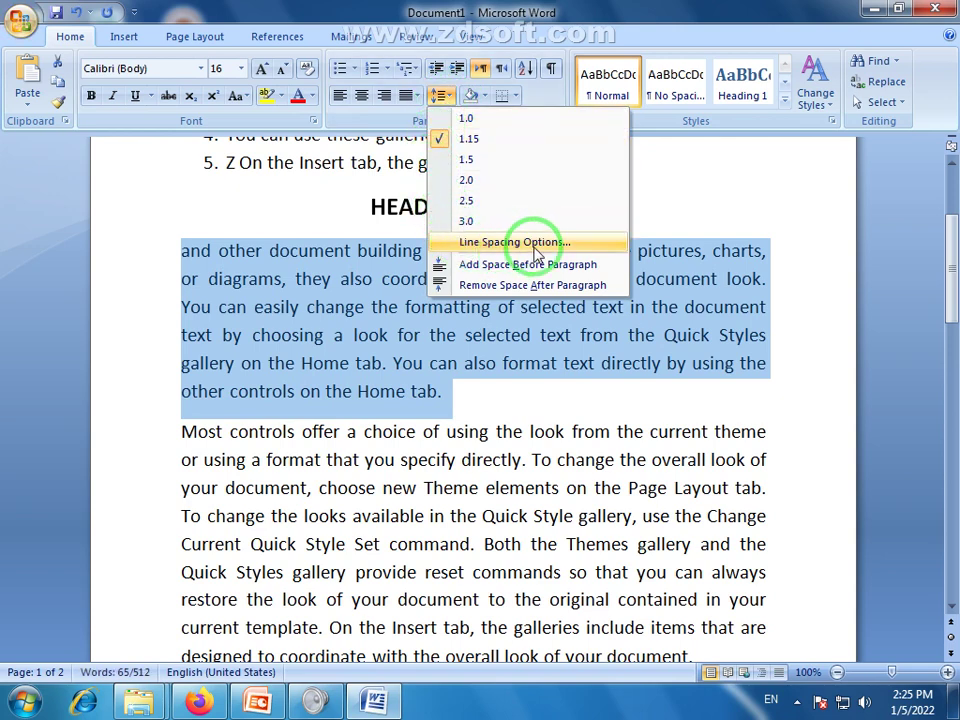
click(444, 94)
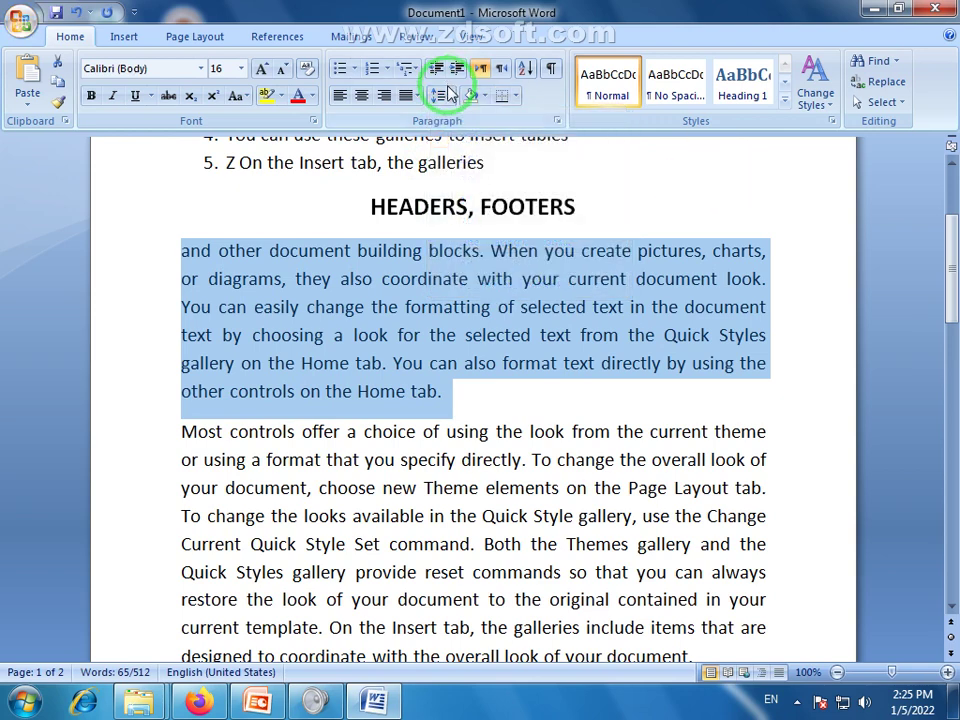
Increase the font size of the heading "HEADERS, FOOTERS" to 26.
drag(951, 306, 951, 195)
click(474, 317)
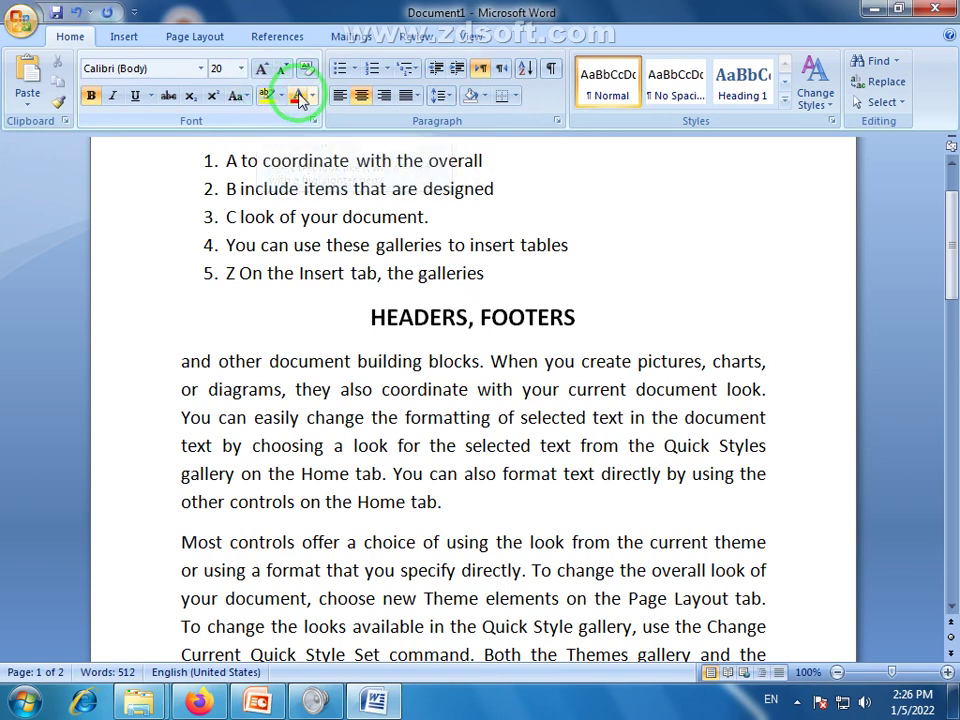
drag(311, 315, 626, 338)
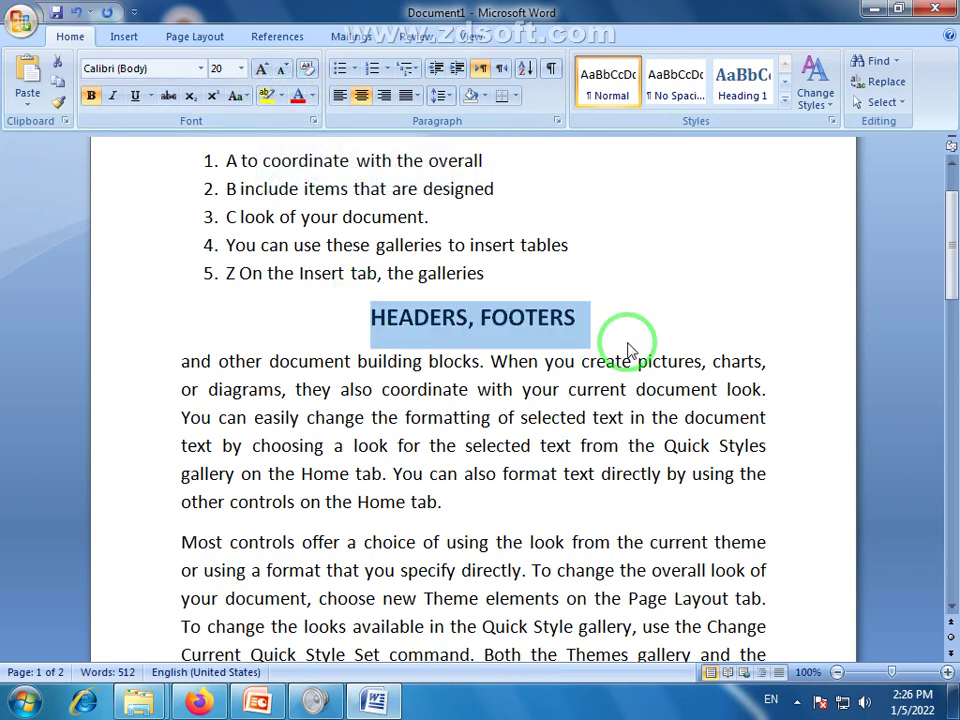
click(626, 338)
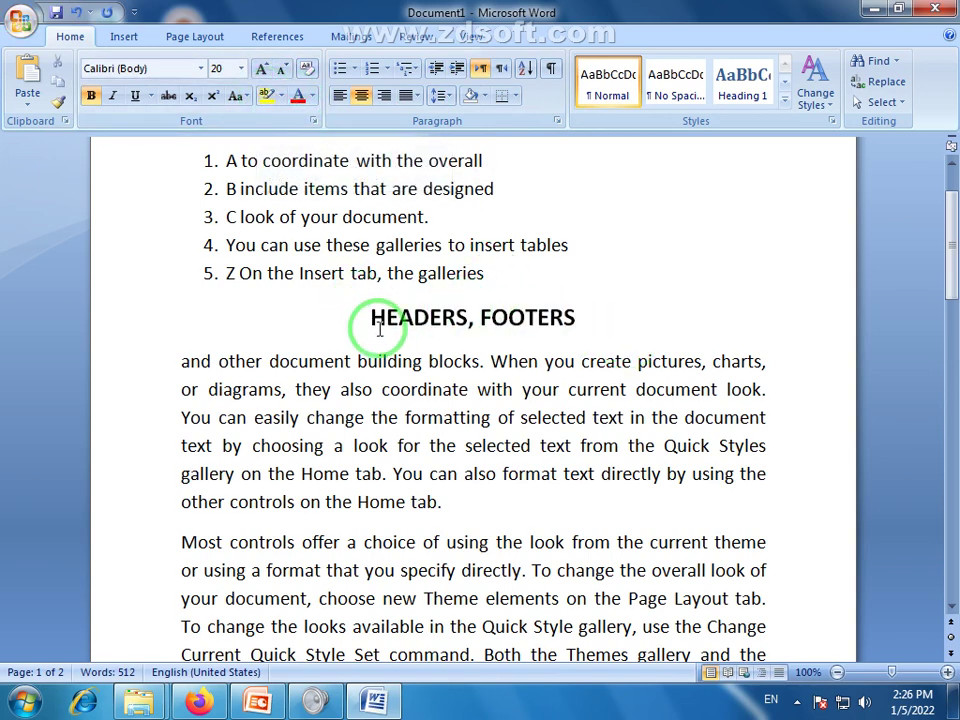
drag(369, 317, 536, 342)
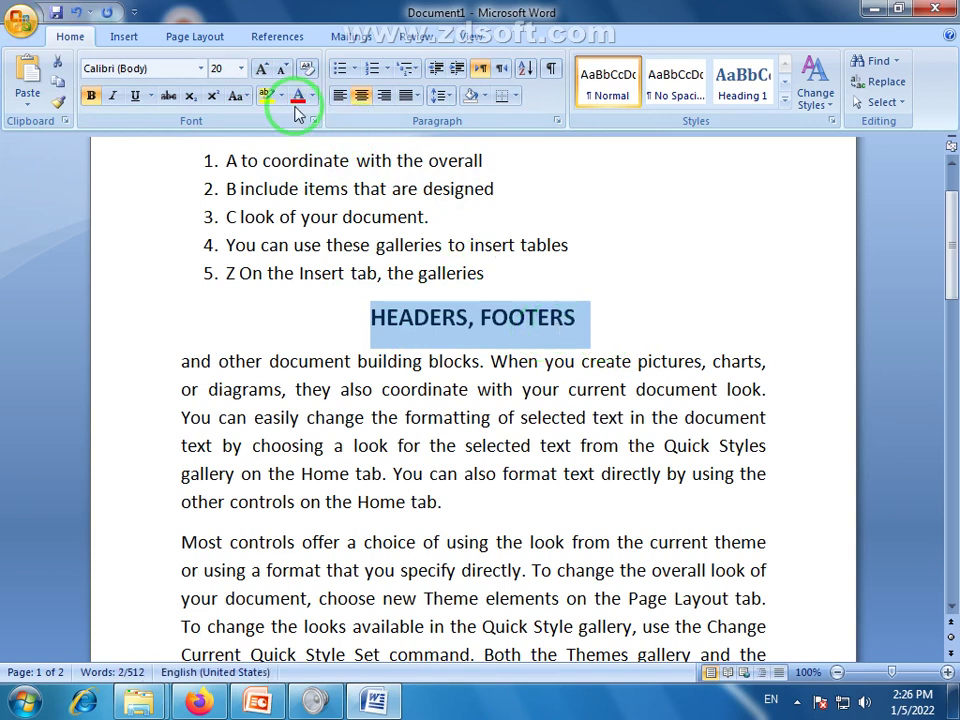
click(508, 317)
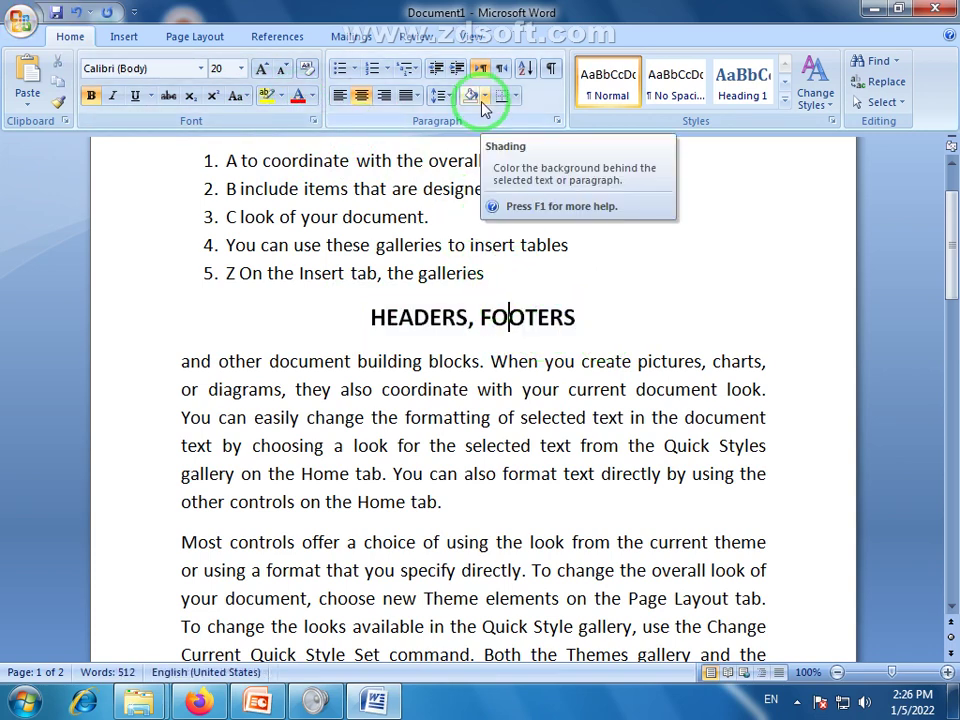
drag(600, 326, 354, 311)
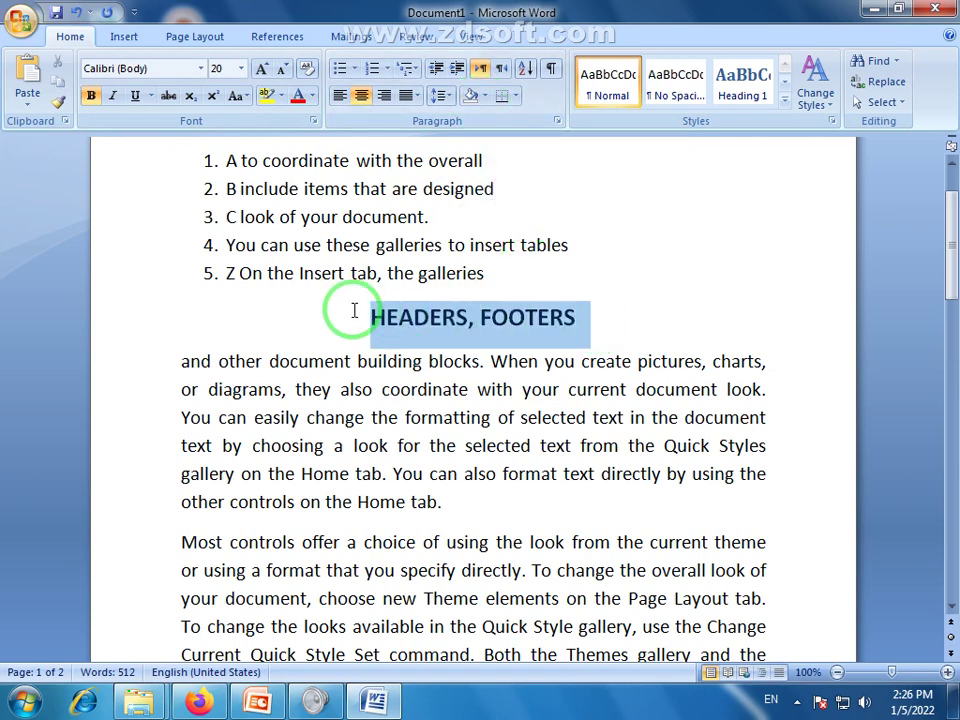
click(262, 69)
click(262, 69)
click(262, 69)
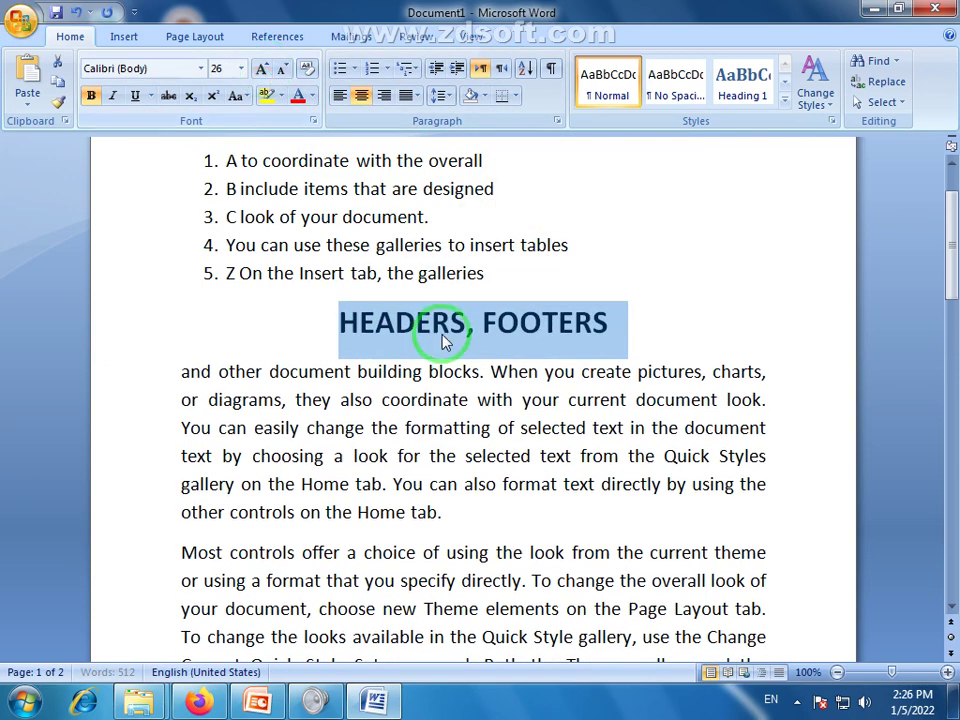
click(448, 328)
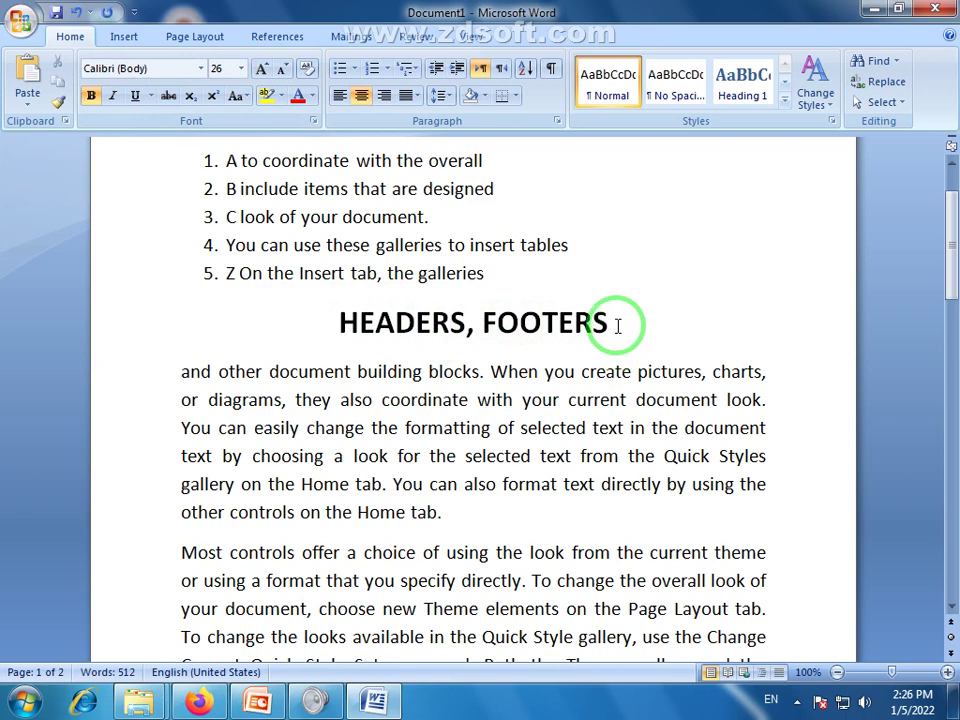
Shade the background of the heading "HEADERS, FOOTERS" with the standard dark blue color.
drag(617, 326, 364, 326)
click(487, 95)
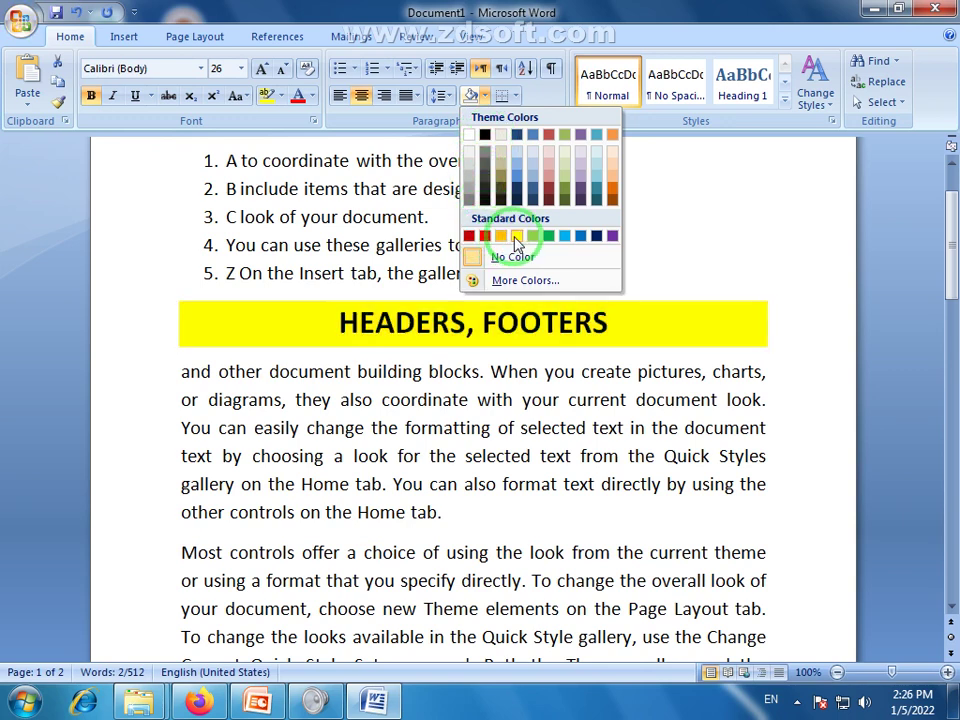
click(597, 238)
click(821, 420)
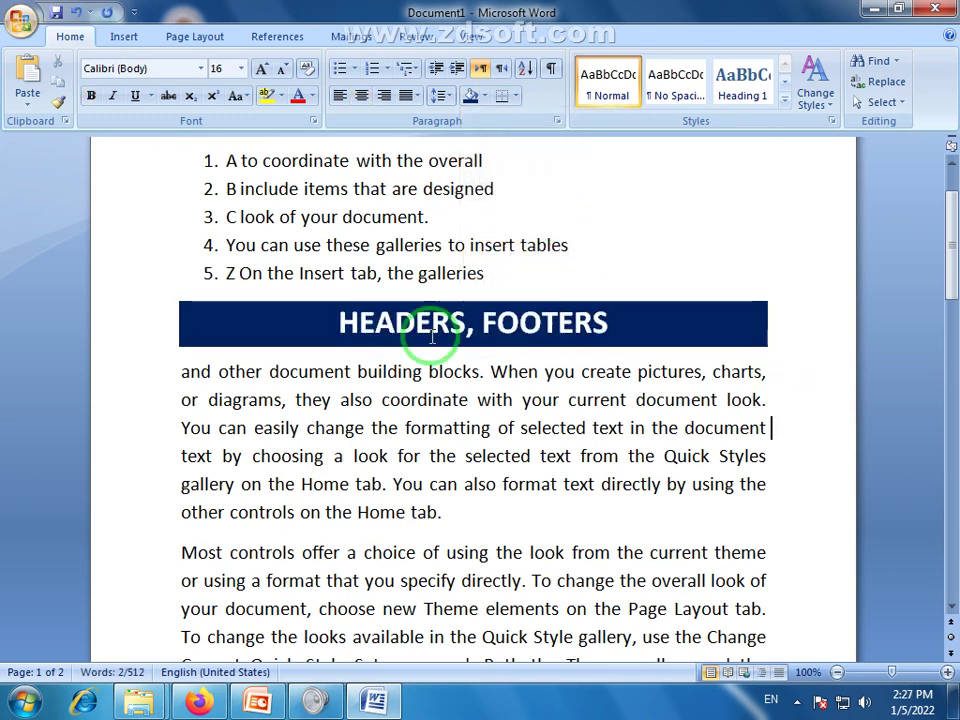
Try a bottom border on the five-item numbered list above the heading.
drag(953, 248, 950, 221)
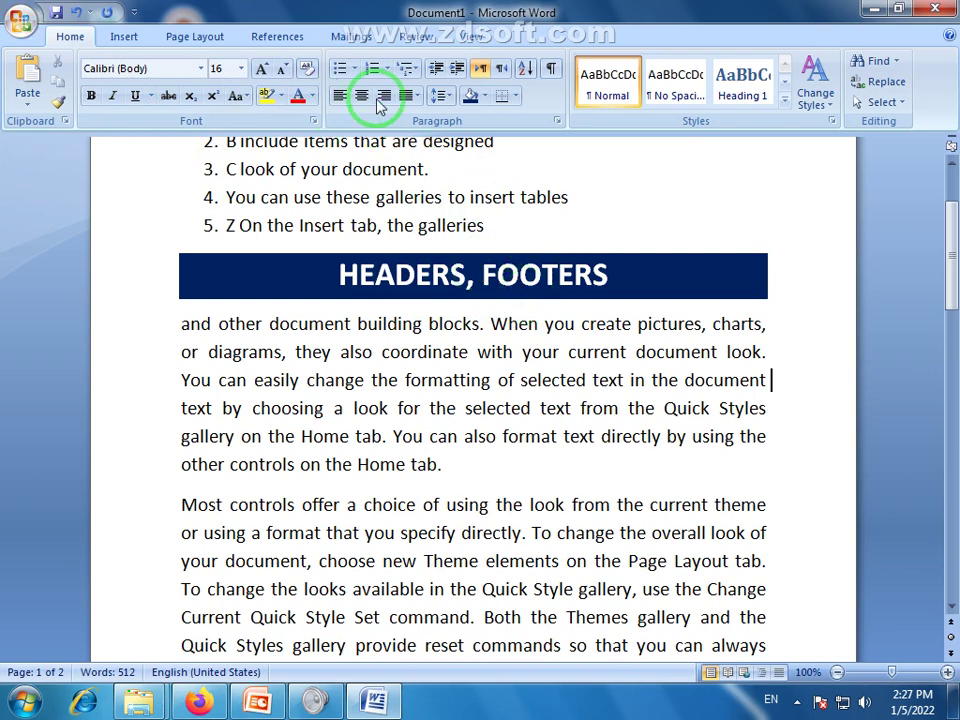
drag(950, 258, 950, 232)
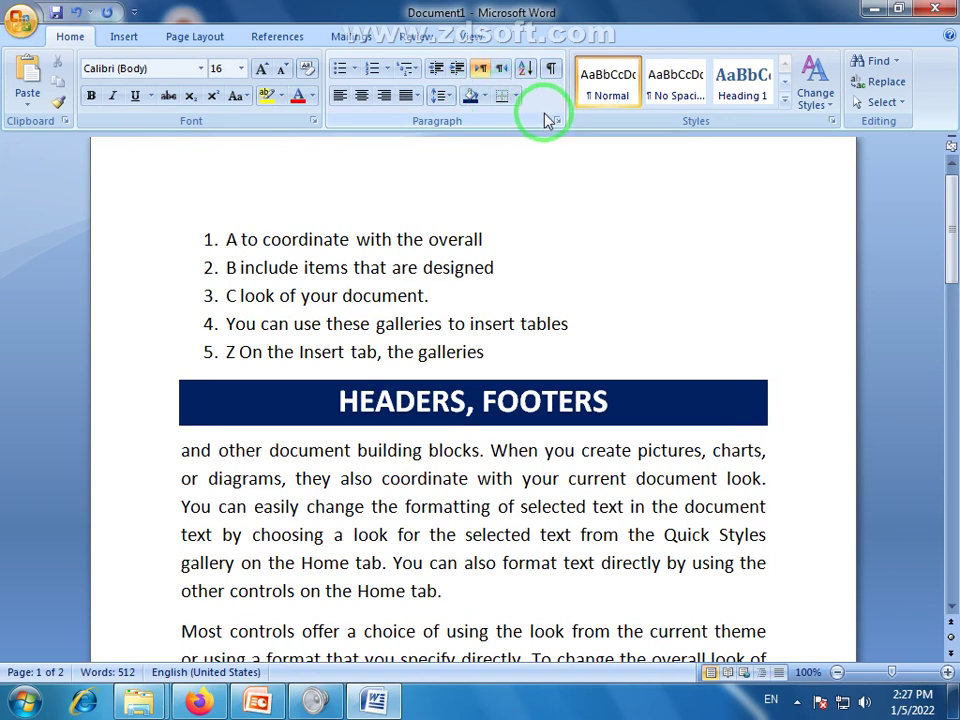
drag(949, 228, 949, 252)
drag(553, 327, 154, 146)
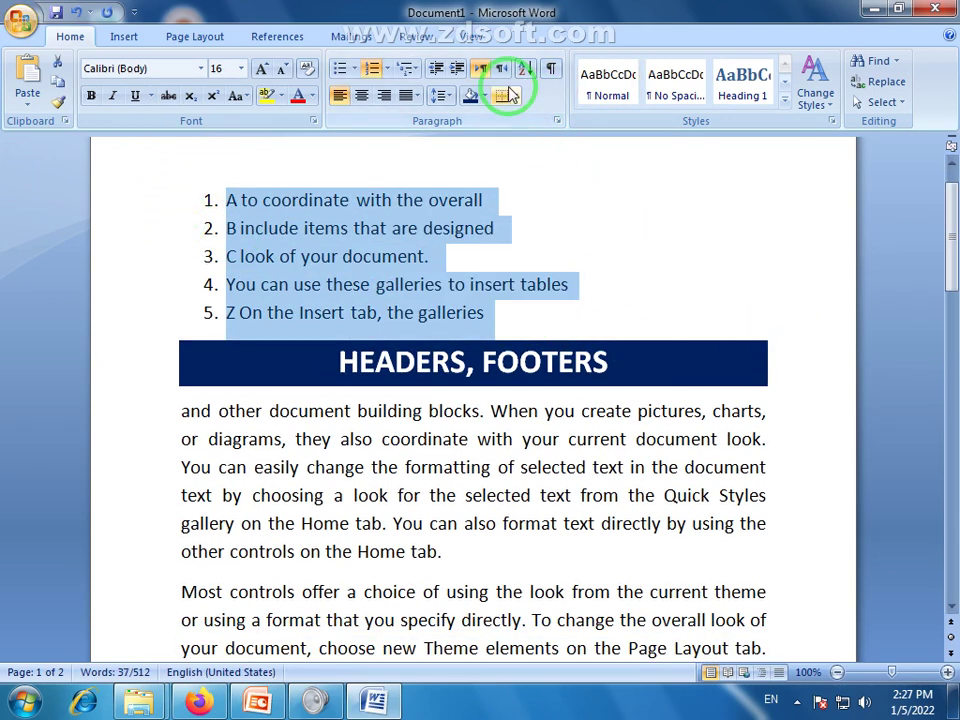
click(421, 478)
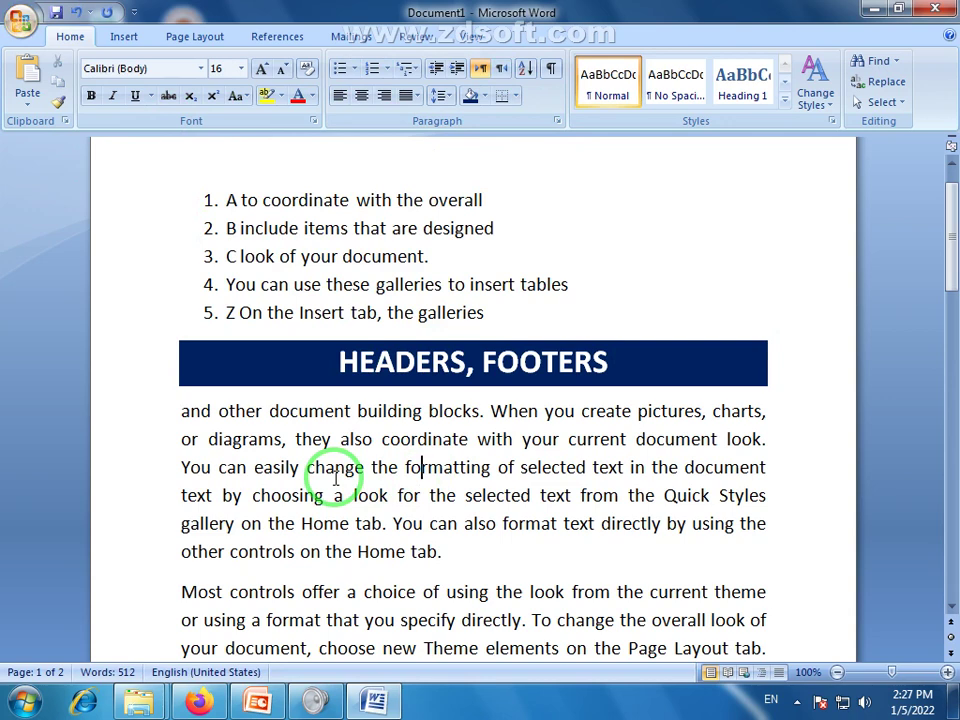
click(483, 320)
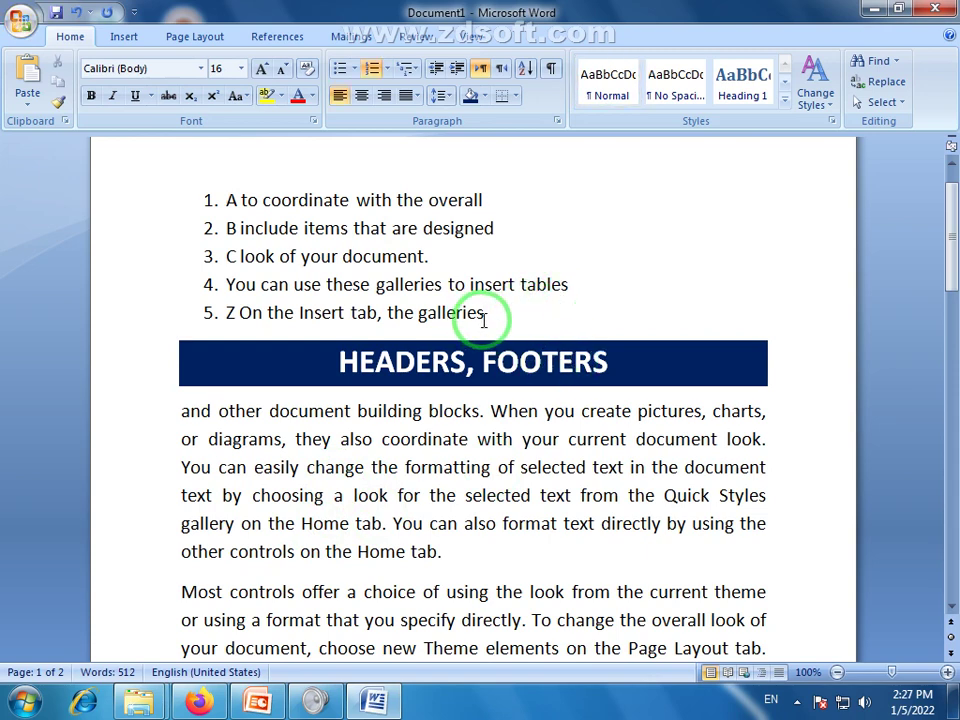
drag(483, 320, 214, 211)
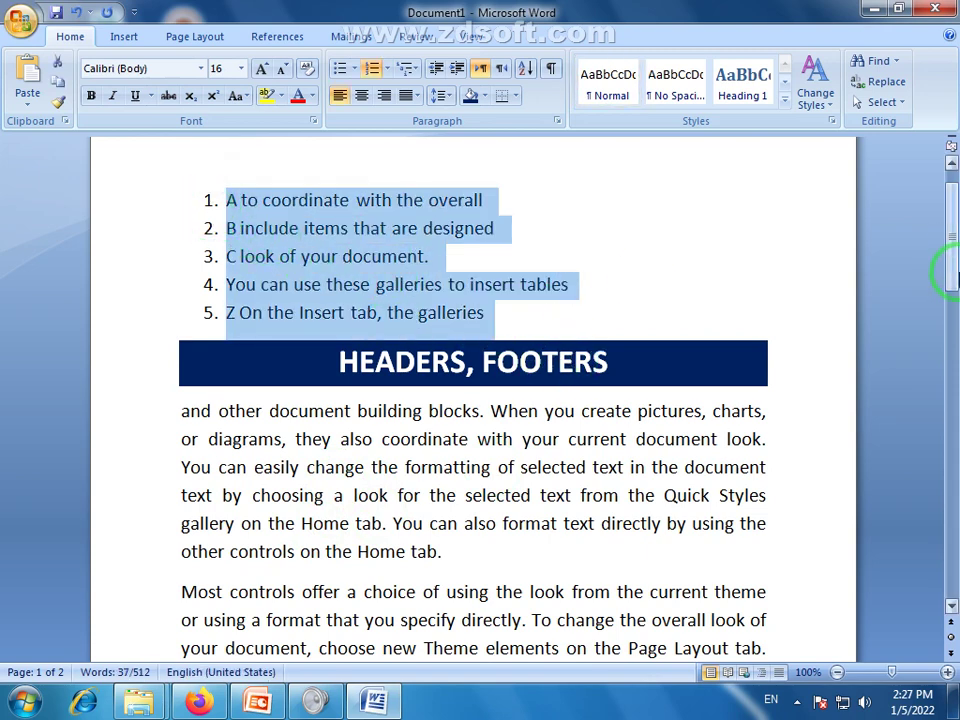
drag(943, 268, 943, 214)
click(497, 339)
click(494, 370)
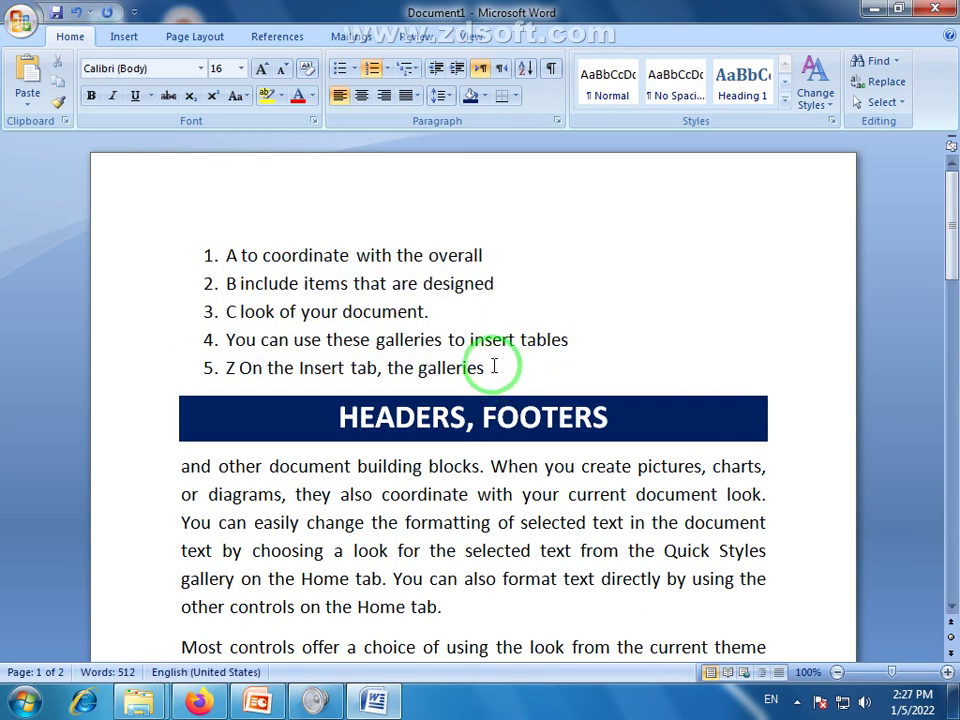
drag(480, 364, 213, 253)
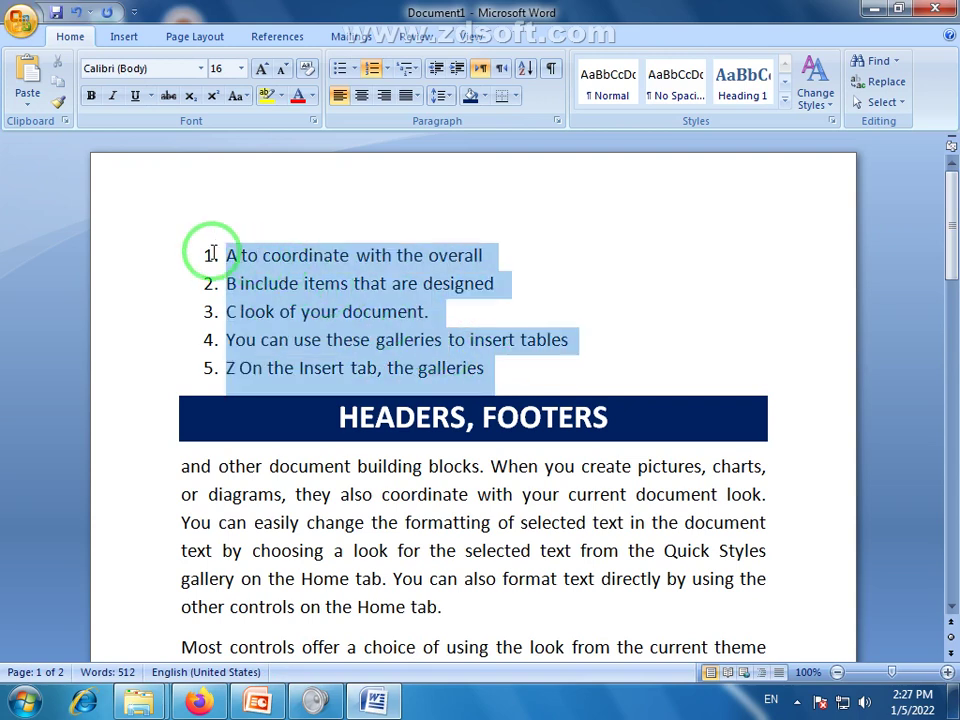
click(502, 97)
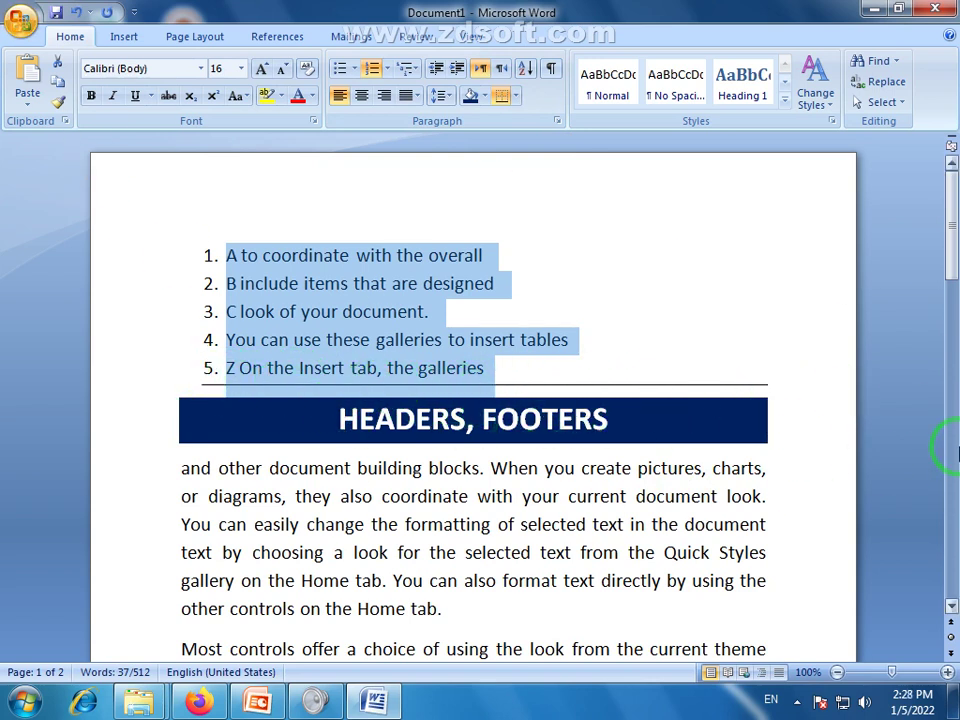
Try adding a top border to the numbered list and take its bottom border off.
click(515, 96)
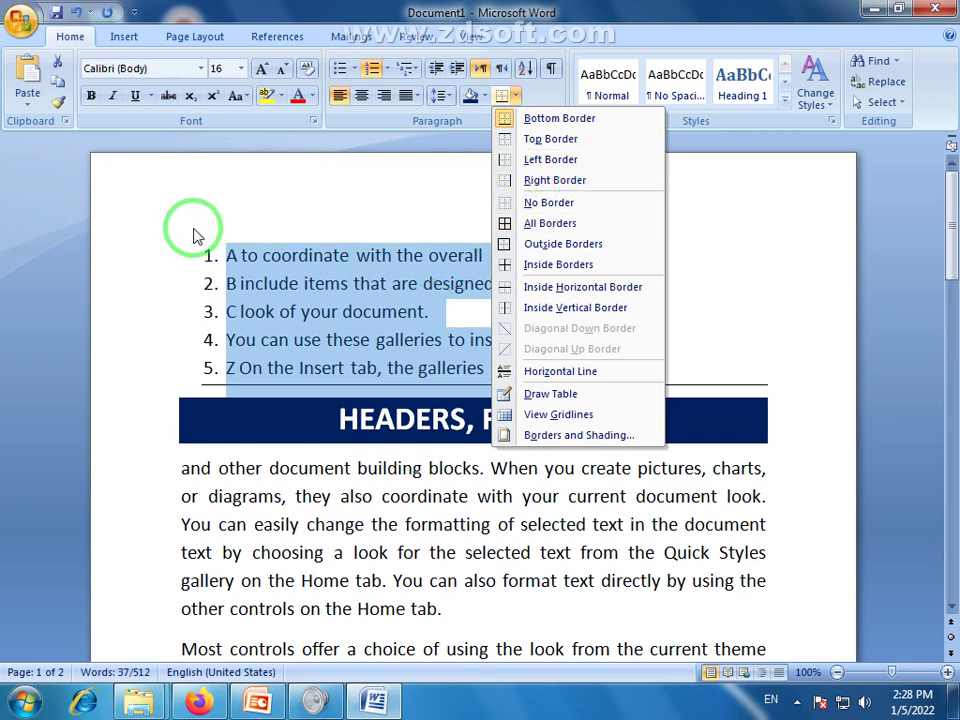
click(549, 144)
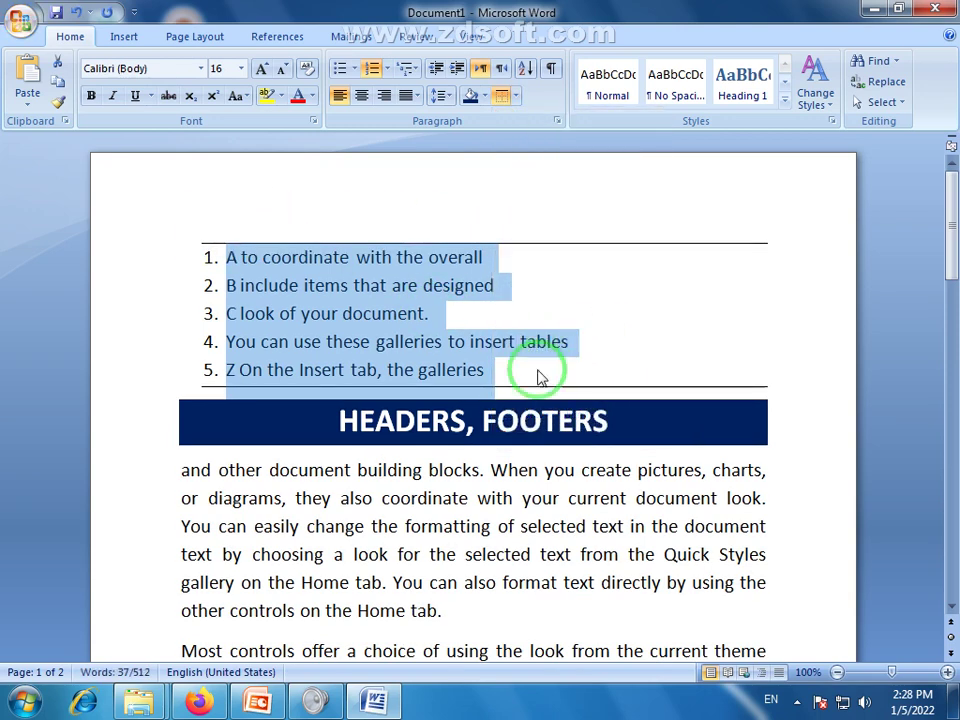
click(513, 96)
click(543, 120)
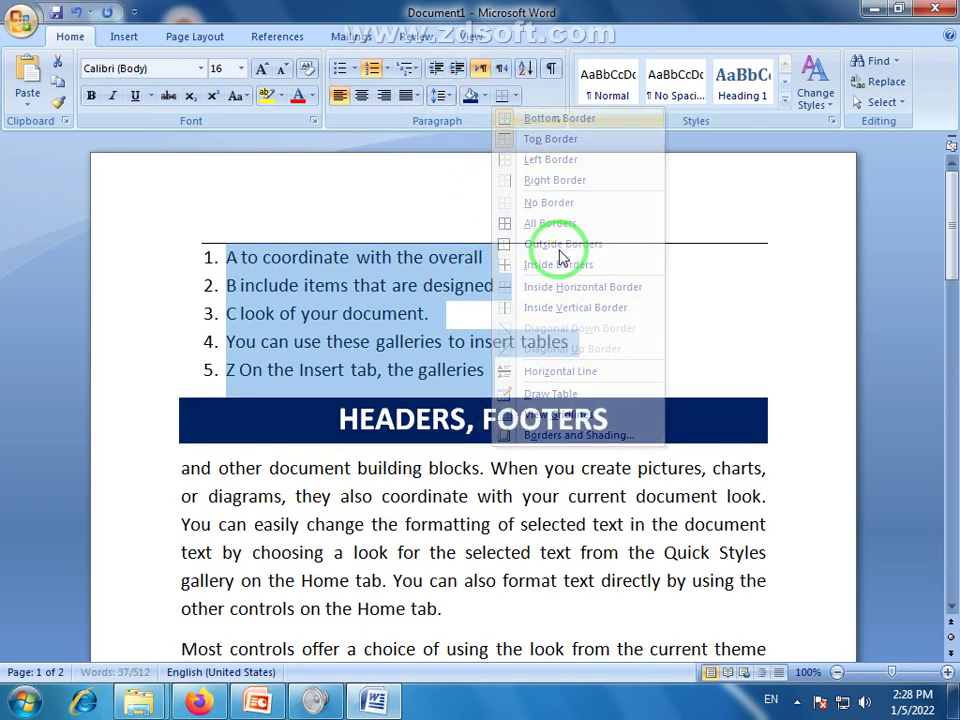
Try outside borders and all borders on the numbered list, and clear them with No Border.
click(513, 96)
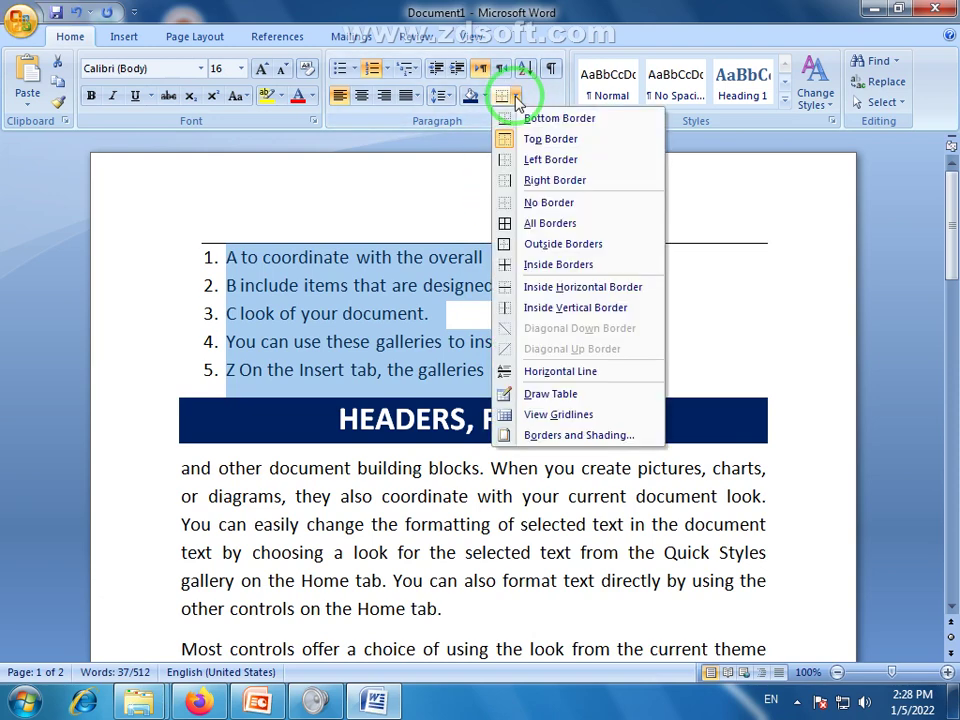
click(538, 246)
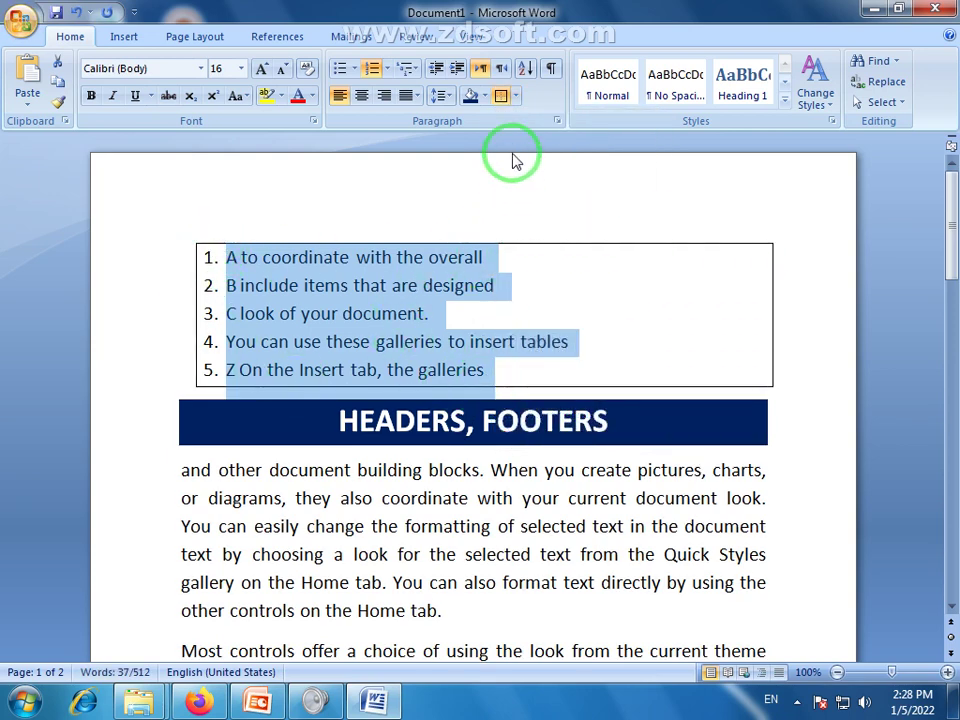
click(514, 96)
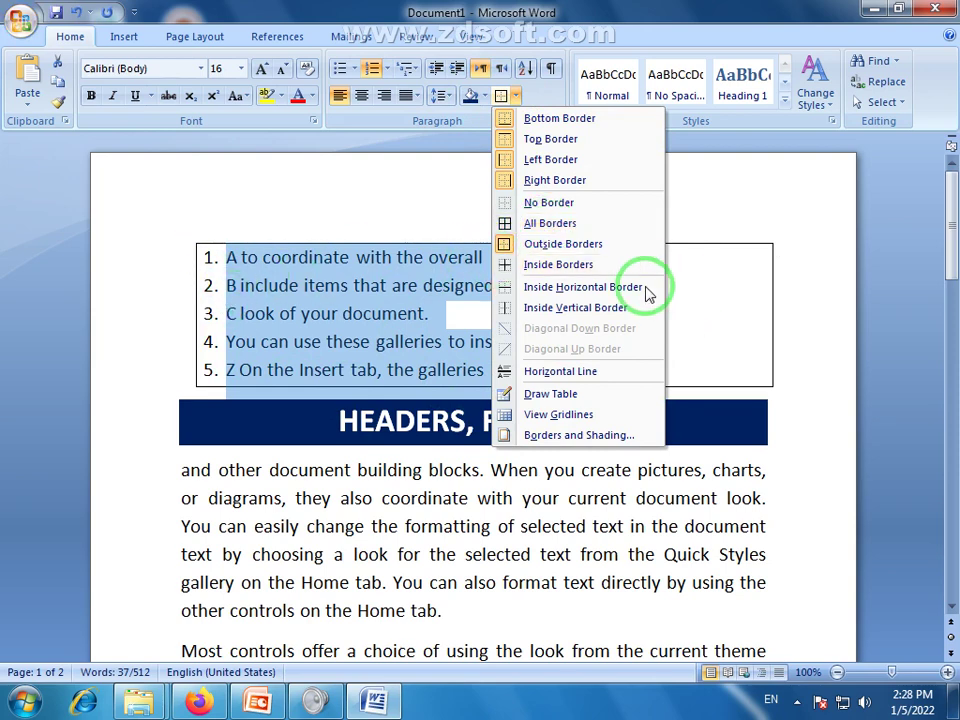
click(561, 224)
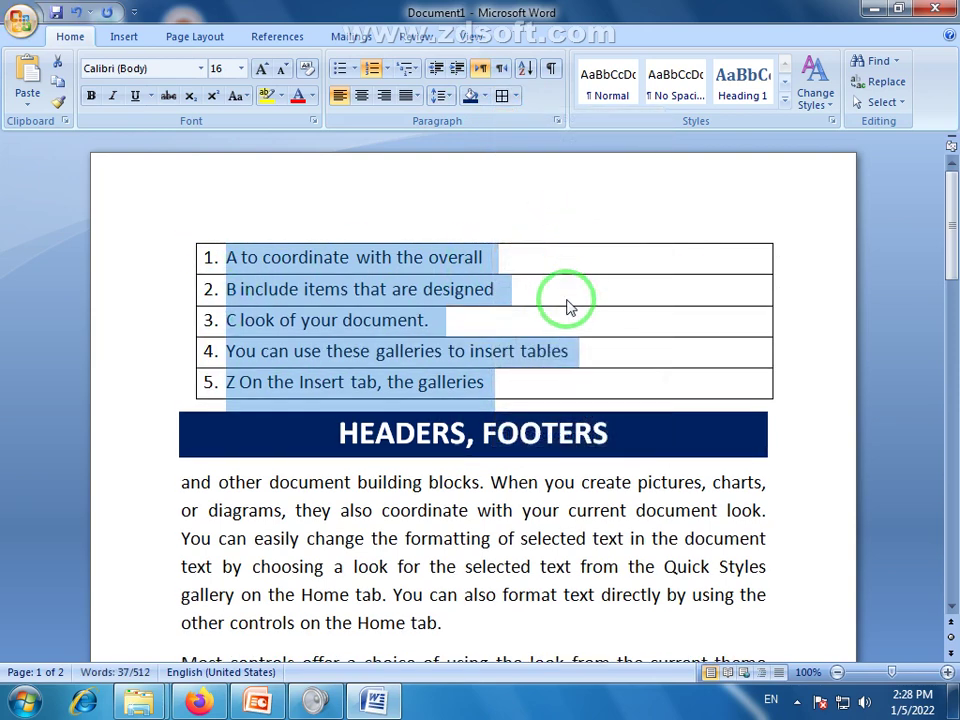
click(516, 97)
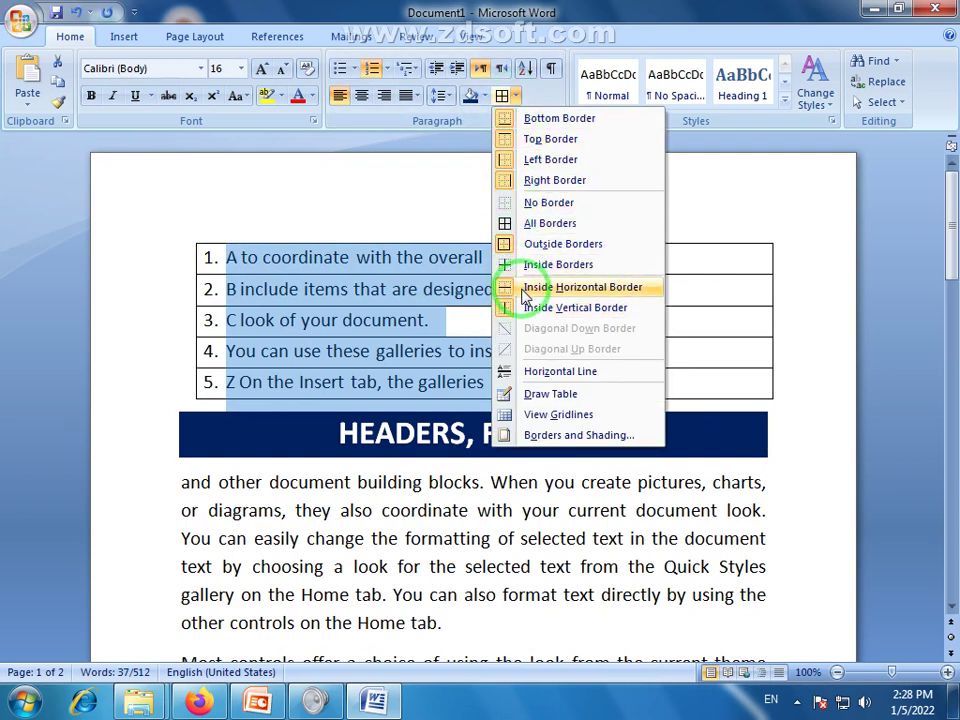
click(550, 203)
Try inside borders between the items of the numbered list.
click(516, 96)
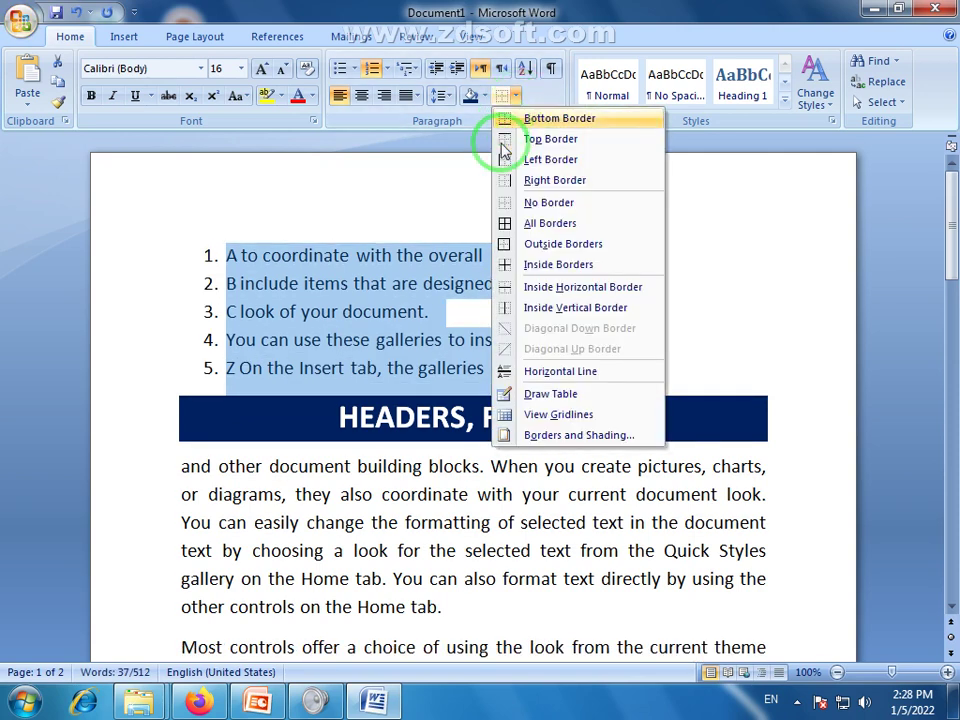
click(521, 265)
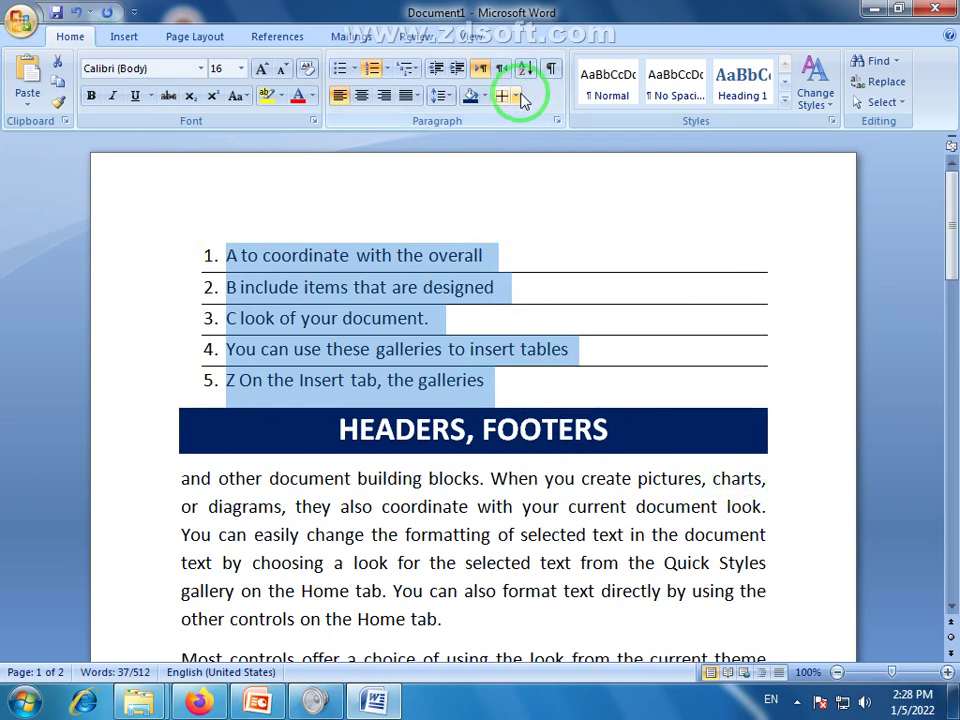
click(538, 259)
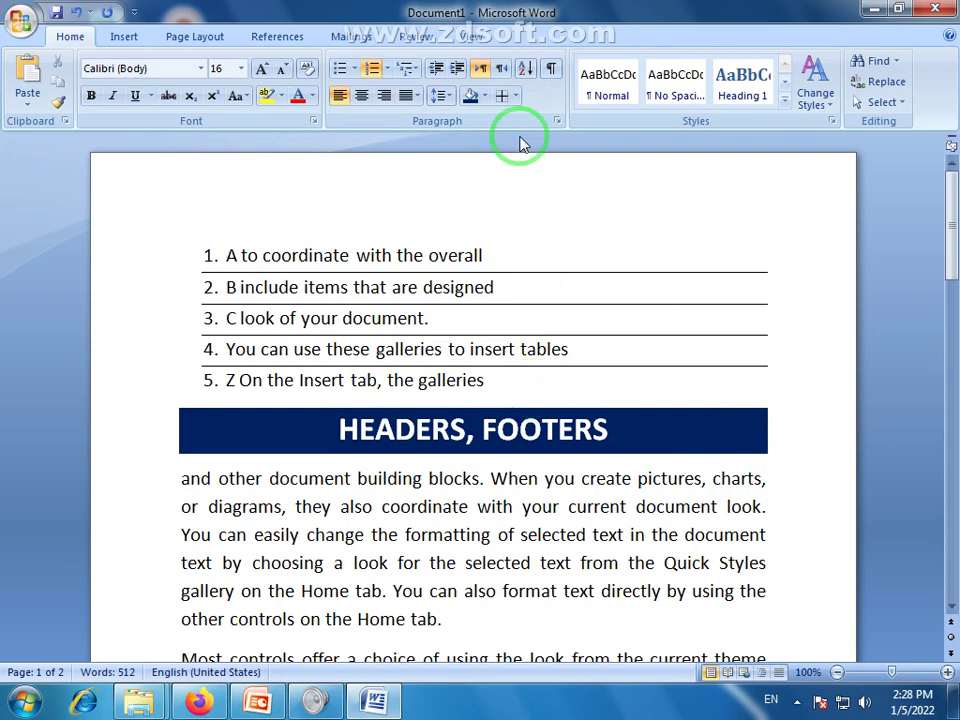
Examine the line color and width choices for paragraph borders in the Borders and Shading dialog, and cancel it.
click(517, 96)
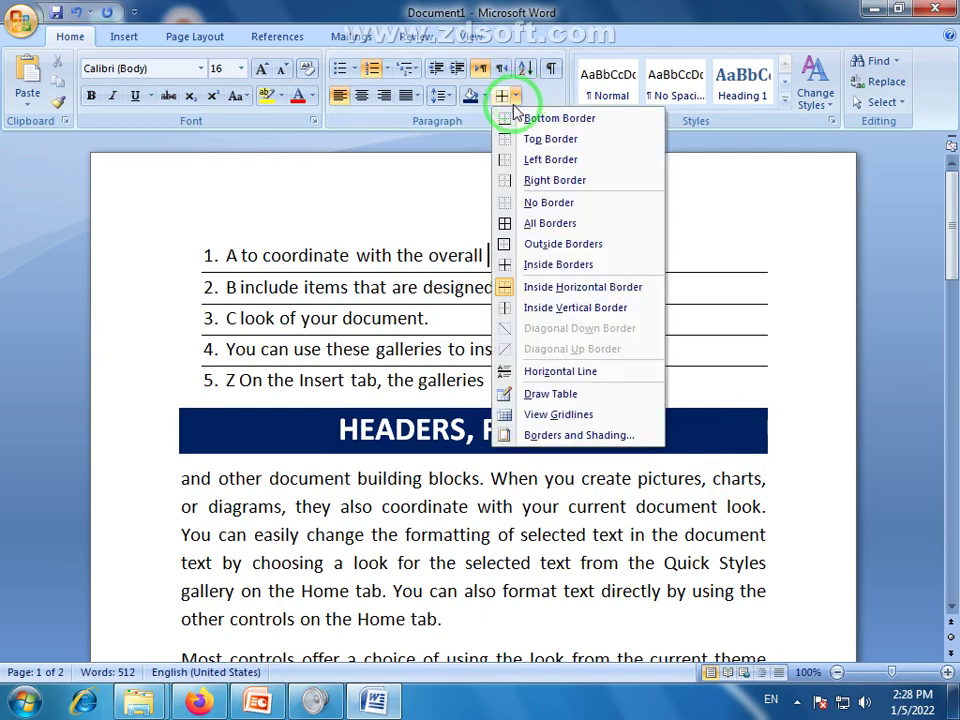
click(580, 436)
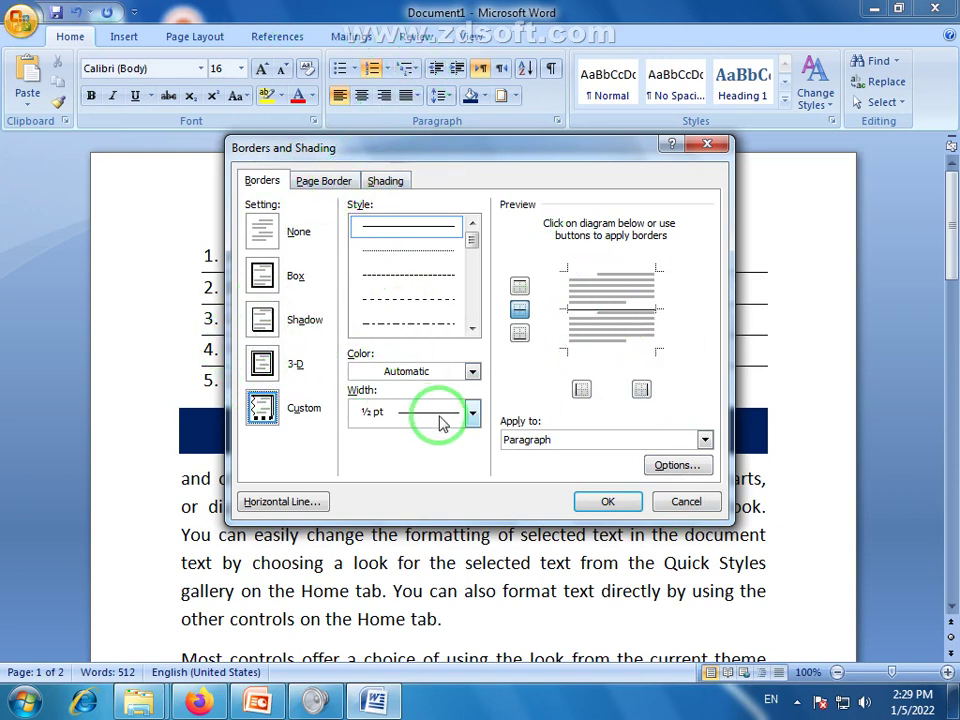
click(472, 372)
click(472, 372)
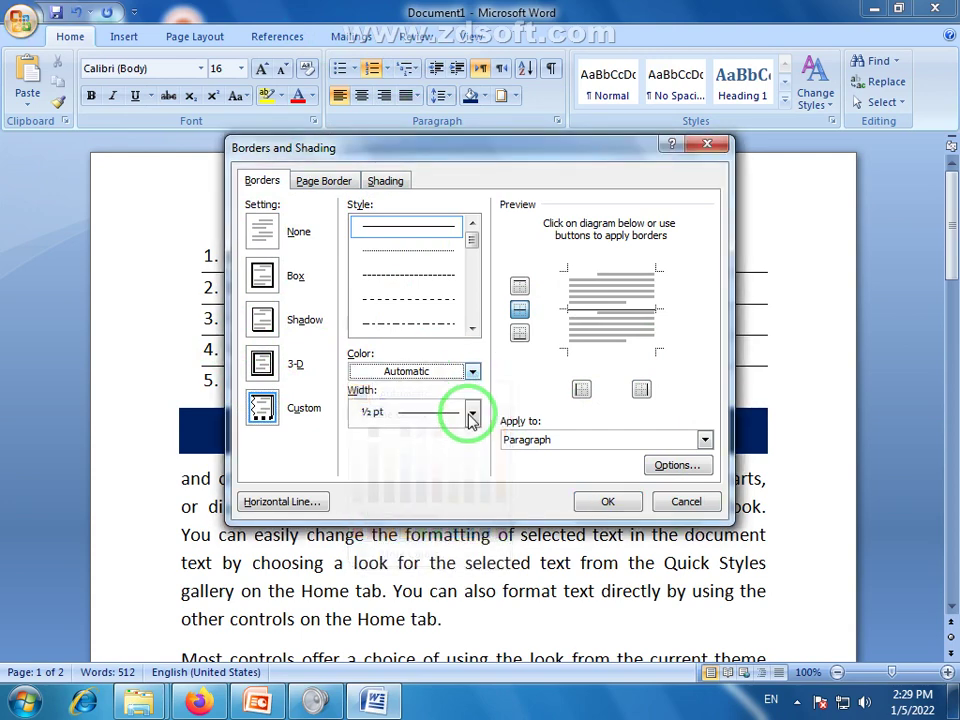
click(472, 412)
click(472, 412)
click(686, 502)
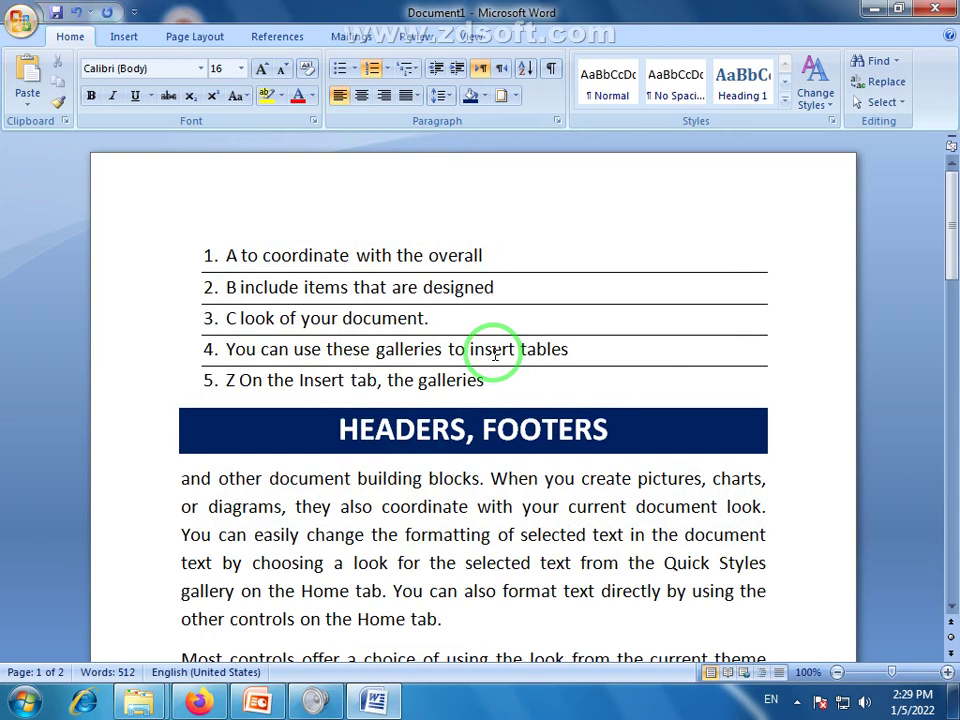
Apply all borders to the five-item numbered list.
click(514, 96)
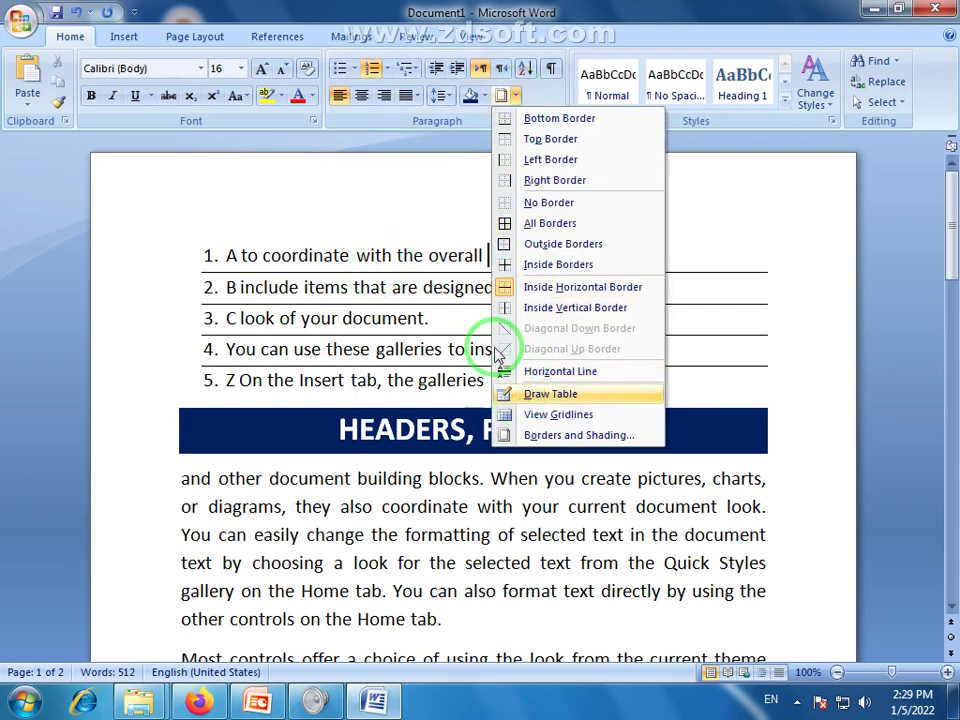
click(537, 226)
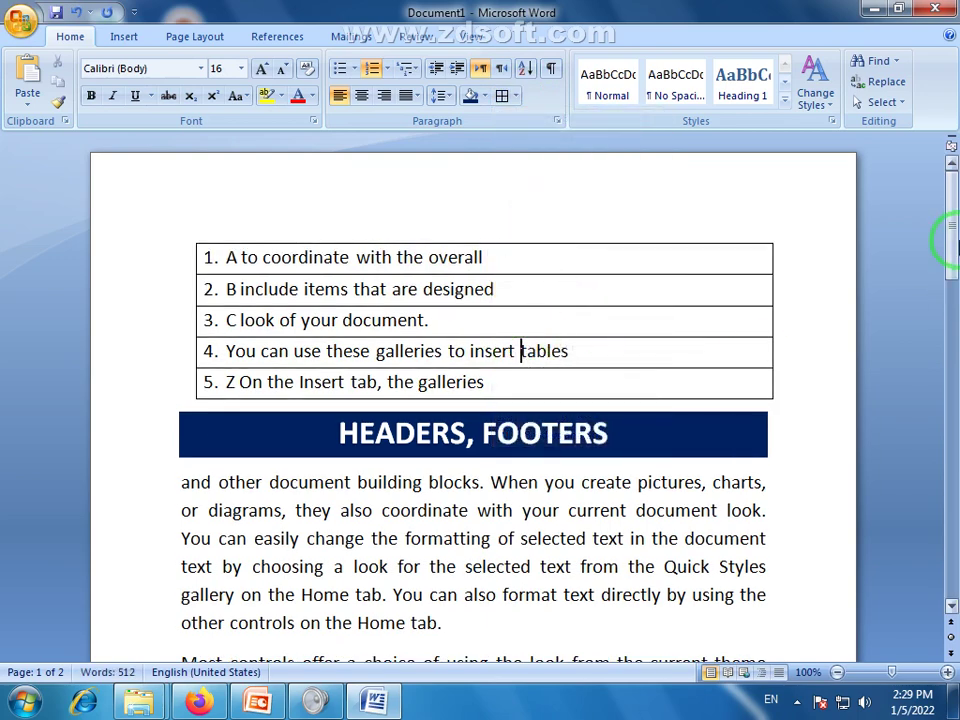
Put outside borders around the paragraph beginning "Most controls offer a choice".
drag(952, 240, 943, 336)
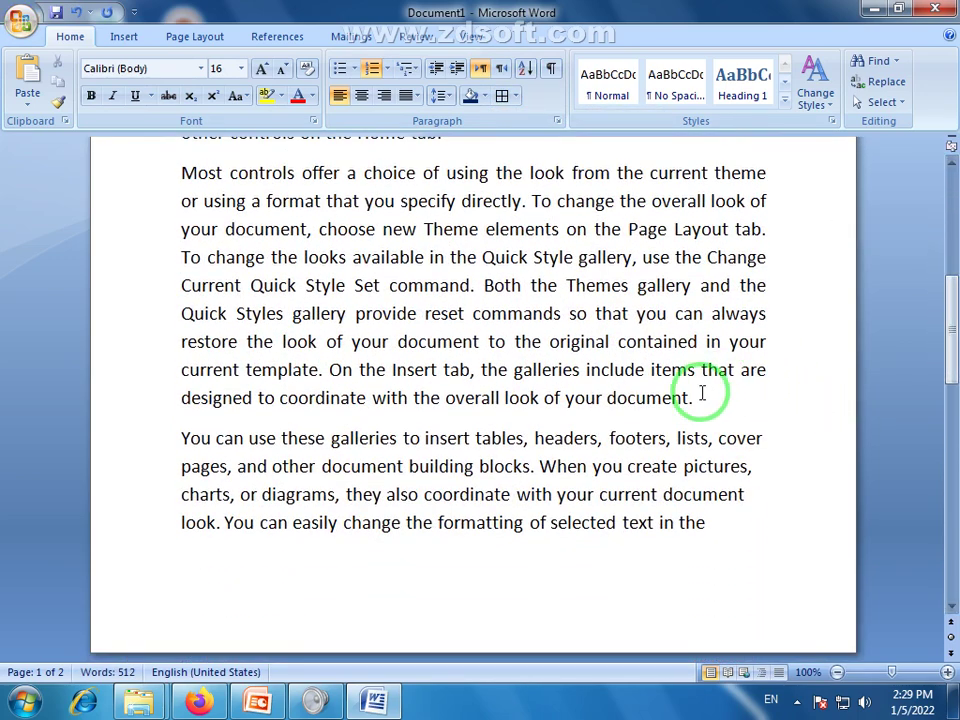
drag(702, 393, 181, 175)
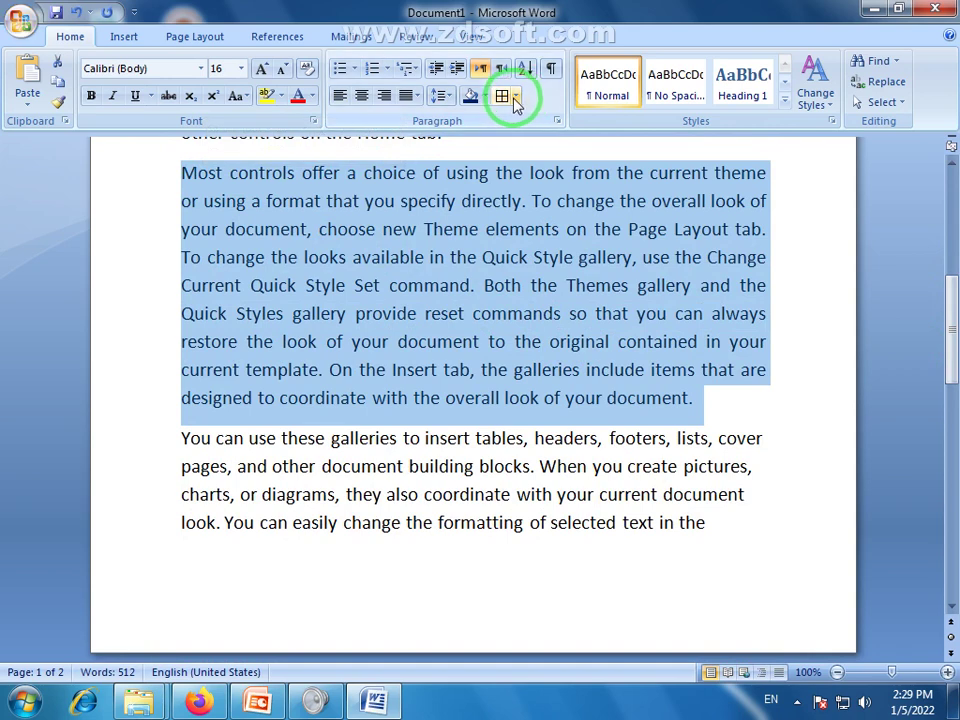
click(515, 99)
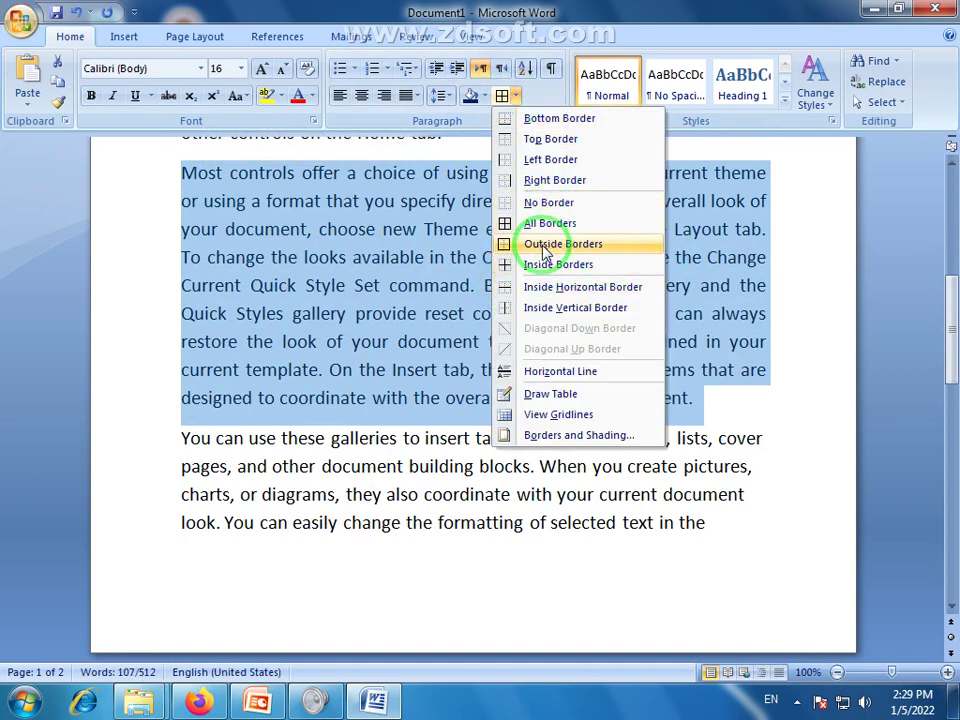
click(543, 246)
click(789, 452)
drag(957, 347, 957, 238)
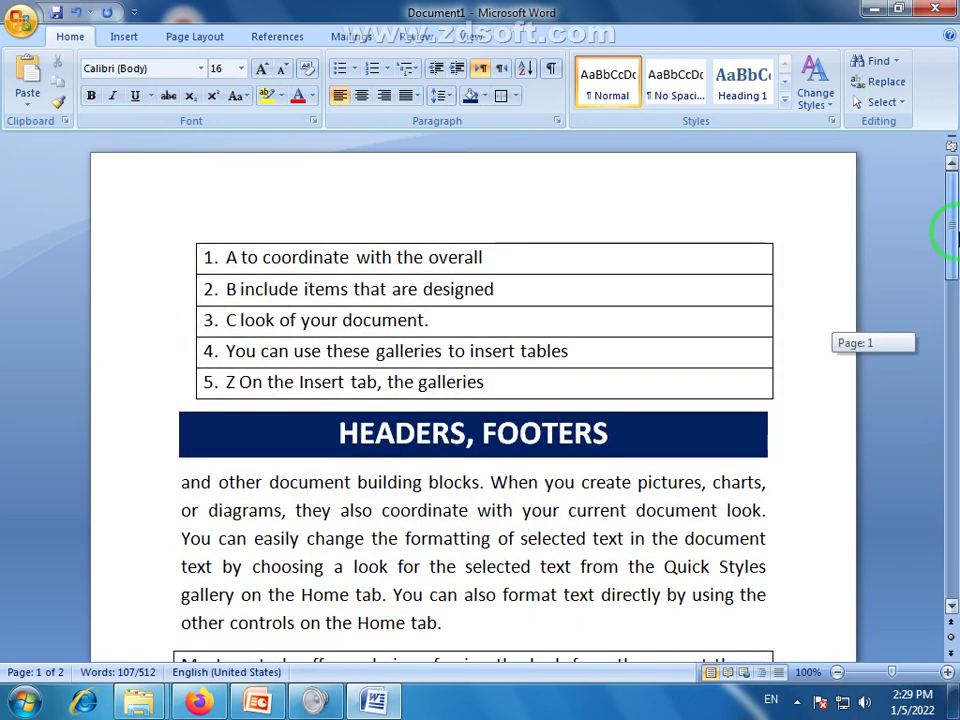
Review the paragraph border choices and the page border settings without applying any of them.
click(514, 96)
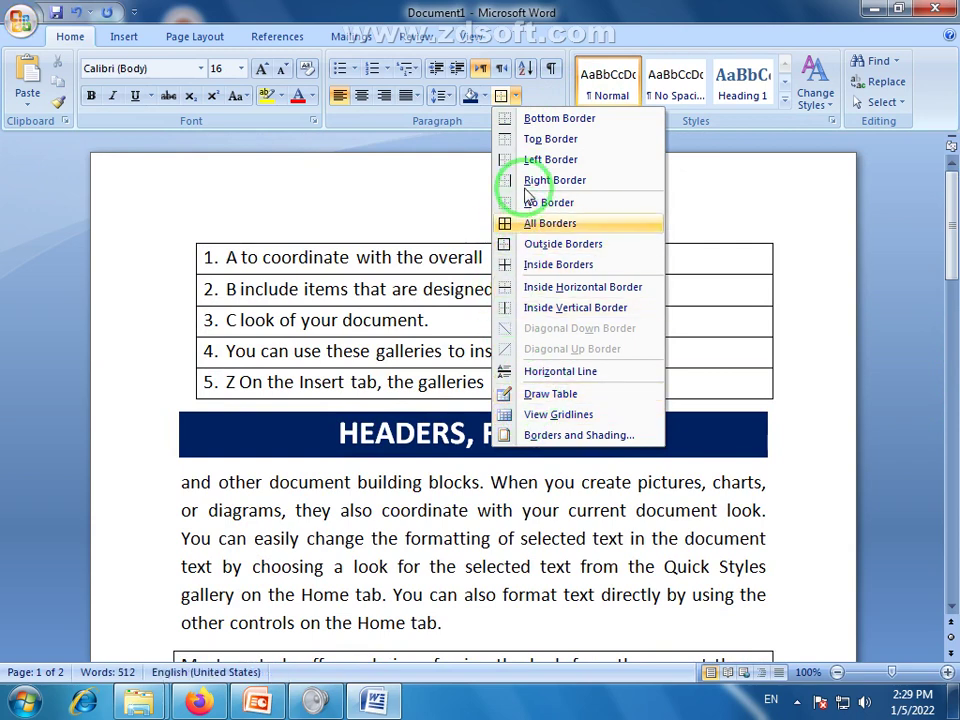
click(437, 173)
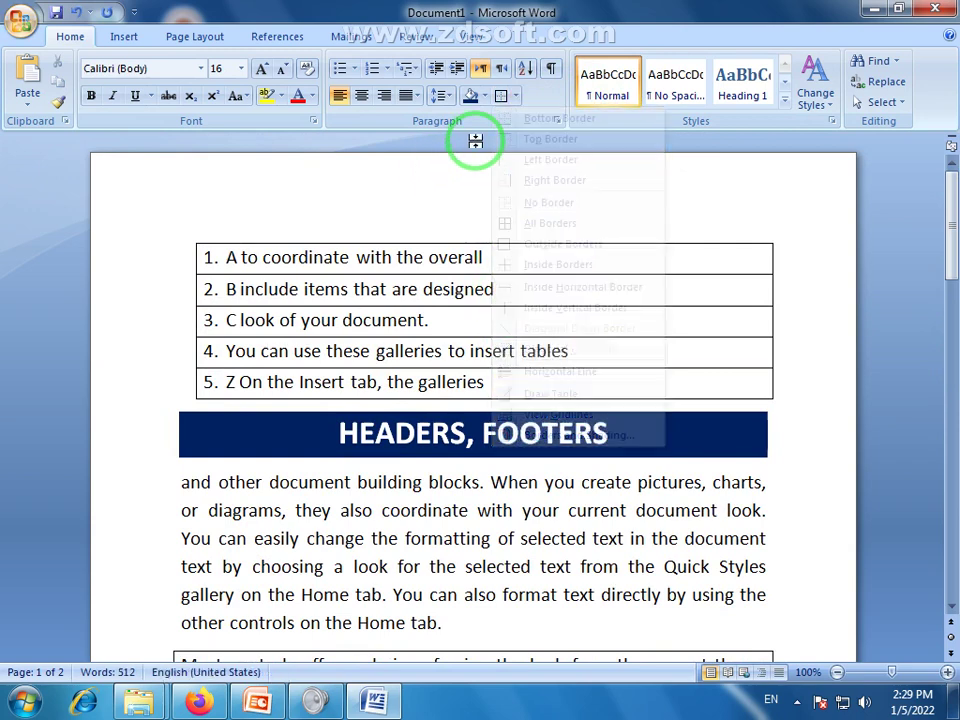
click(198, 38)
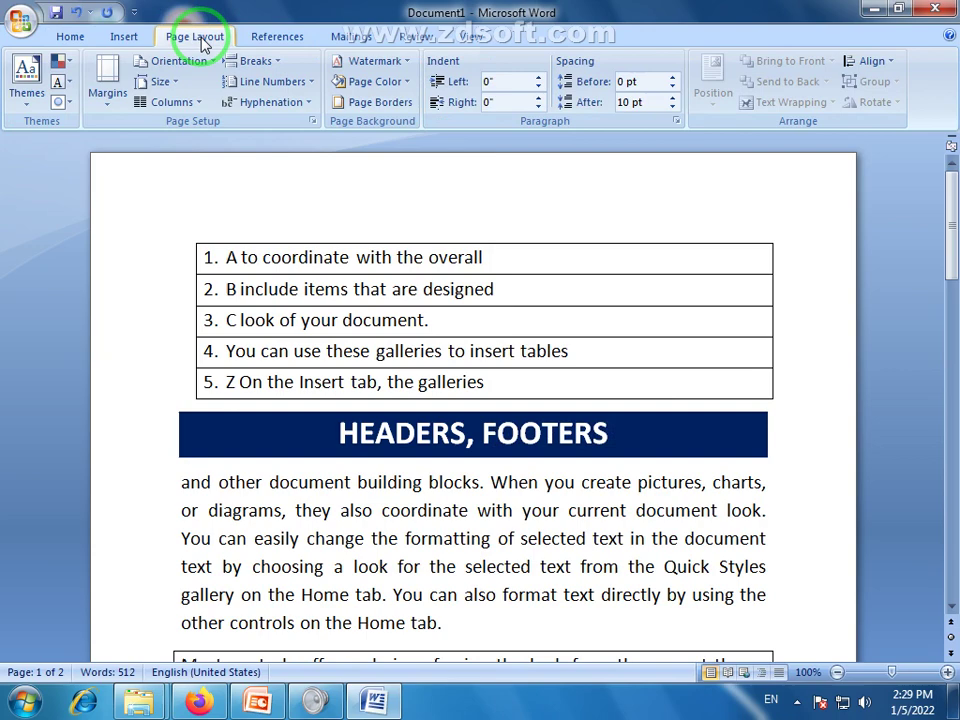
click(366, 101)
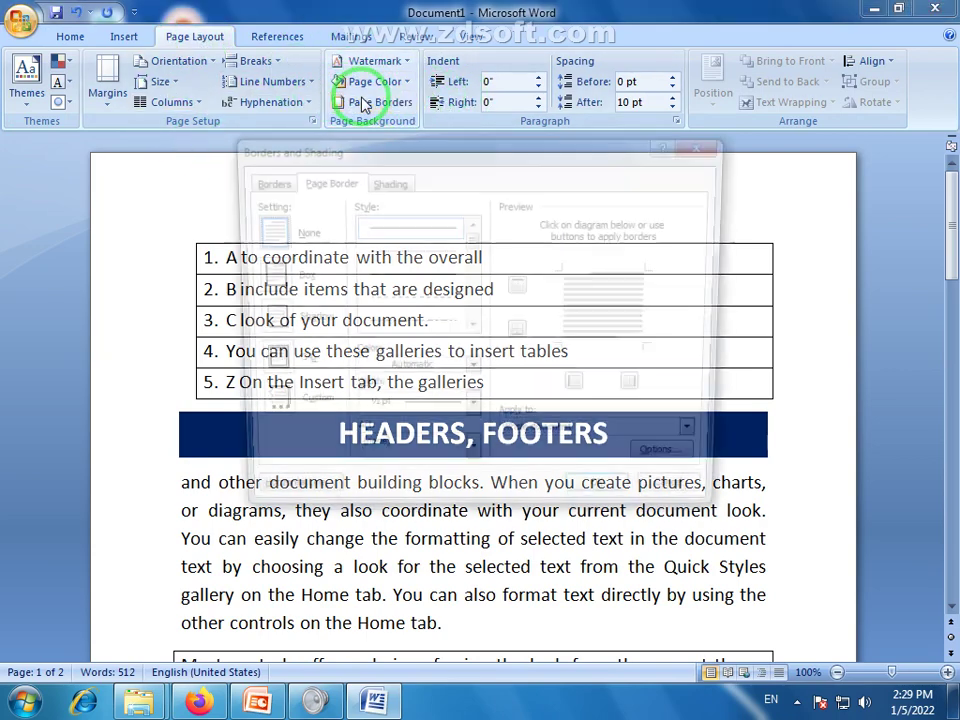
click(716, 147)
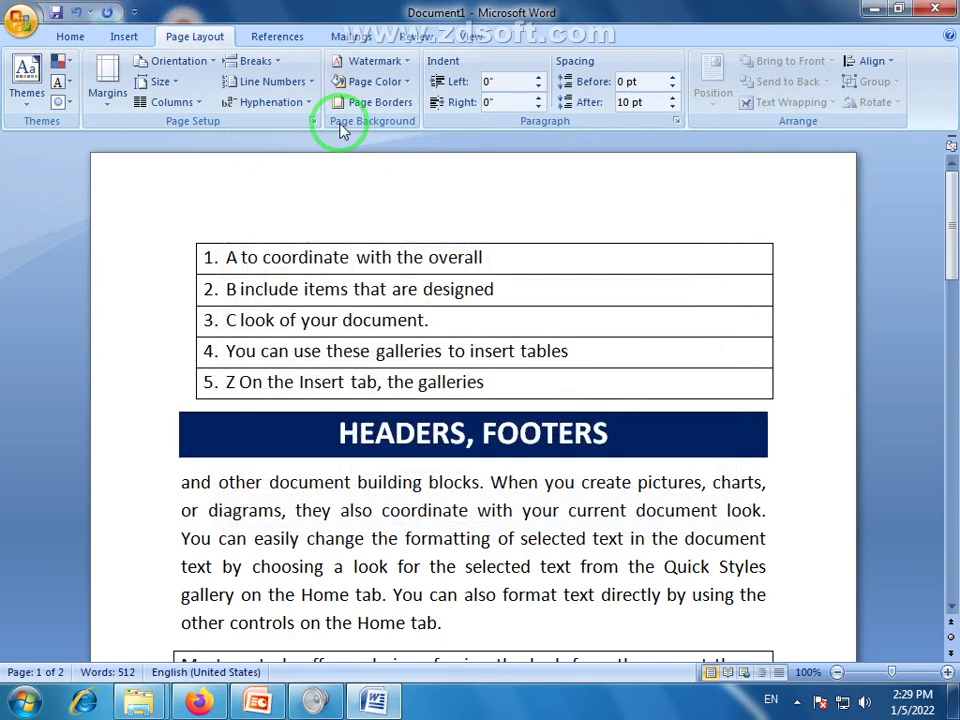
click(64, 38)
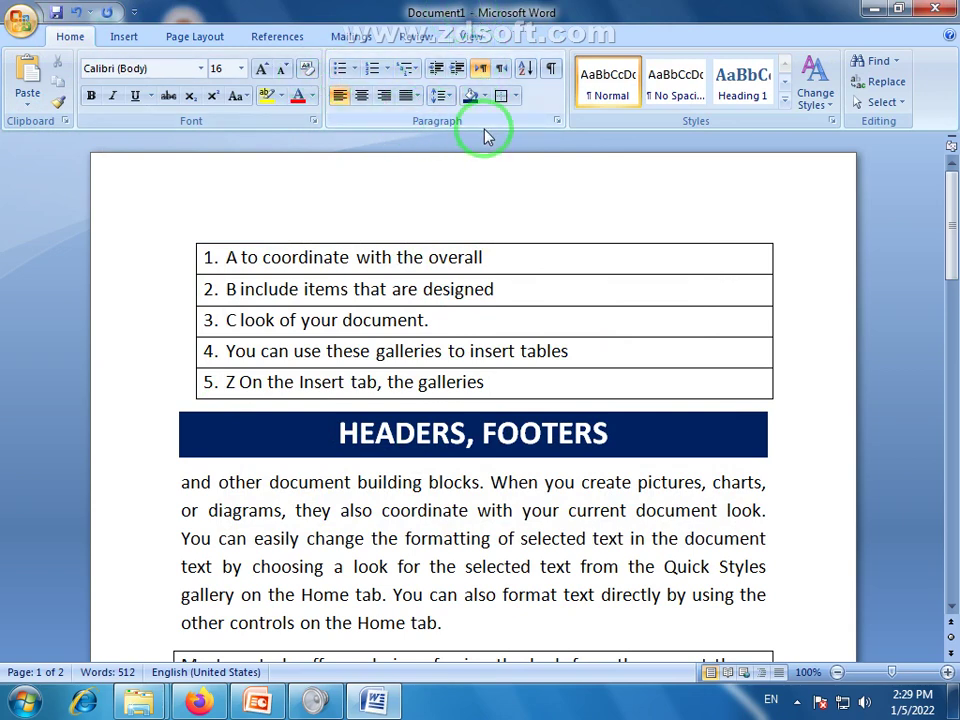
click(797, 703)
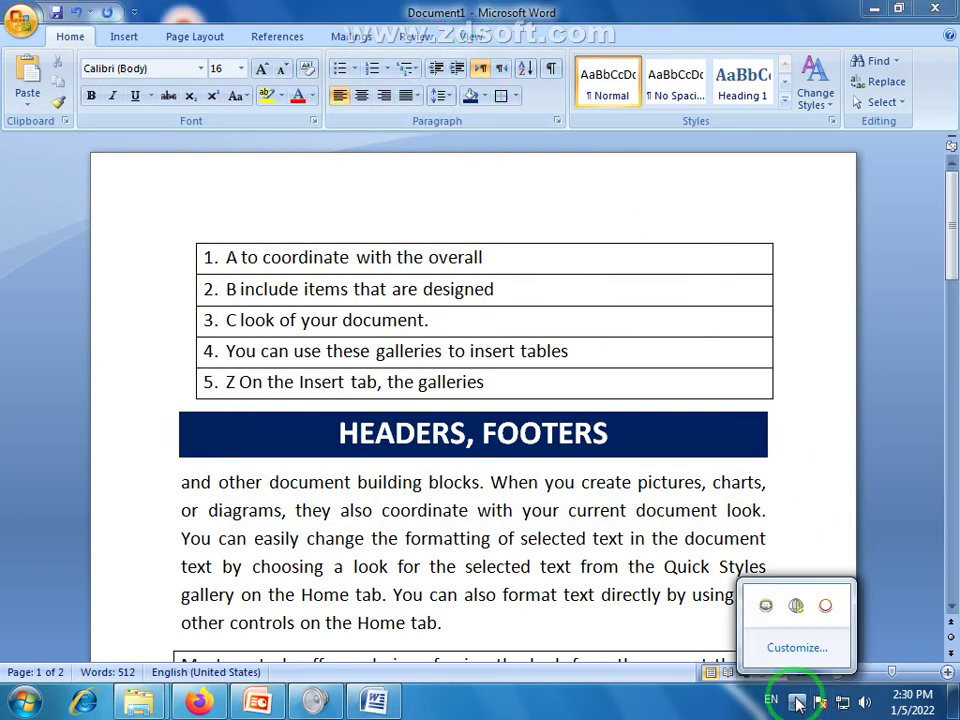
click(465, 65)
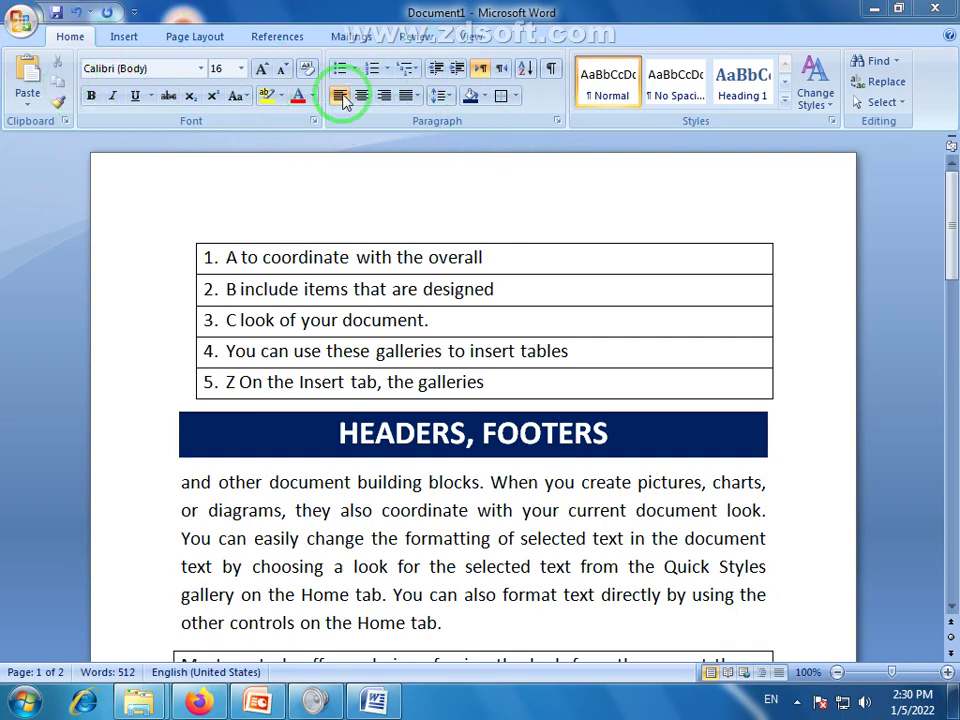
Examine the alignment, direction, indentation and spacing settings in the Paragraph dialog, and cancel it.
click(557, 121)
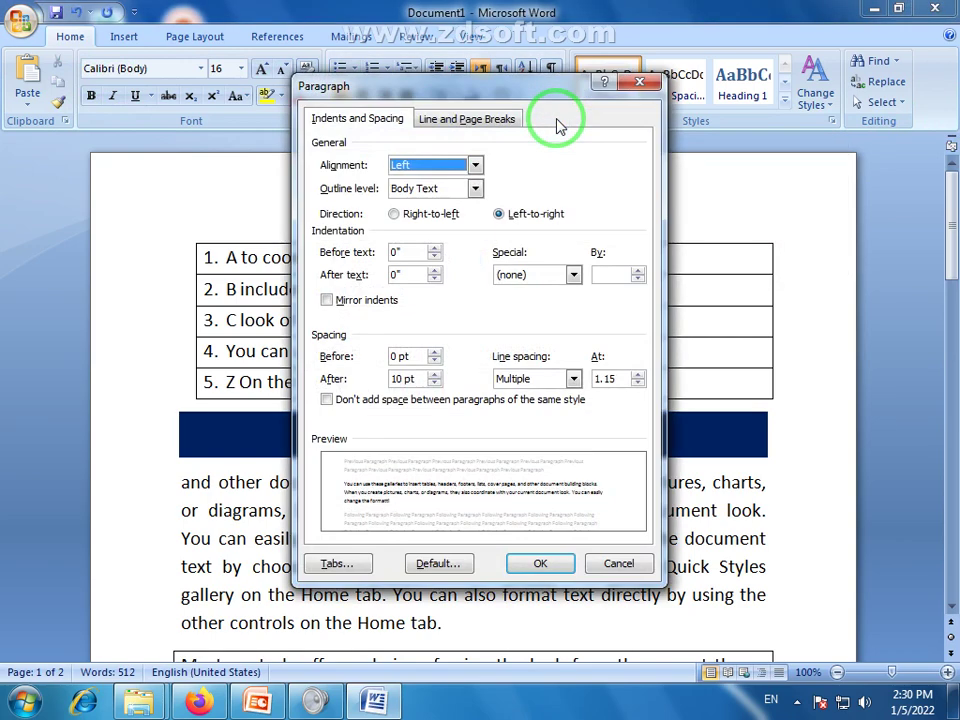
drag(455, 90, 578, 91)
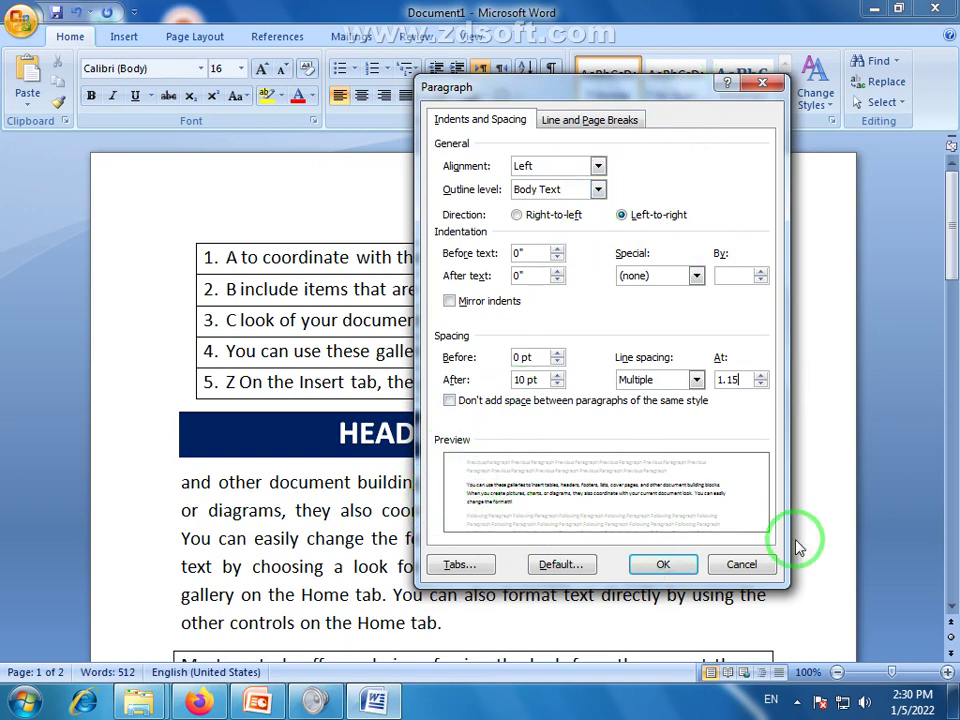
click(729, 556)
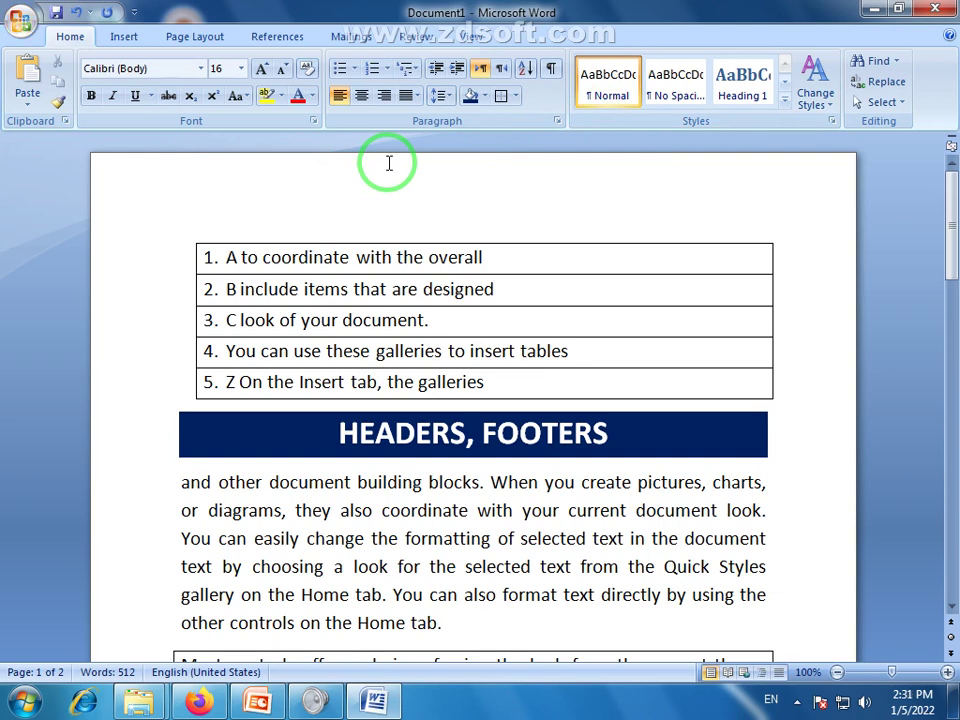
Look through the multilevel list library and preview its heading list styles without applying one.
click(418, 74)
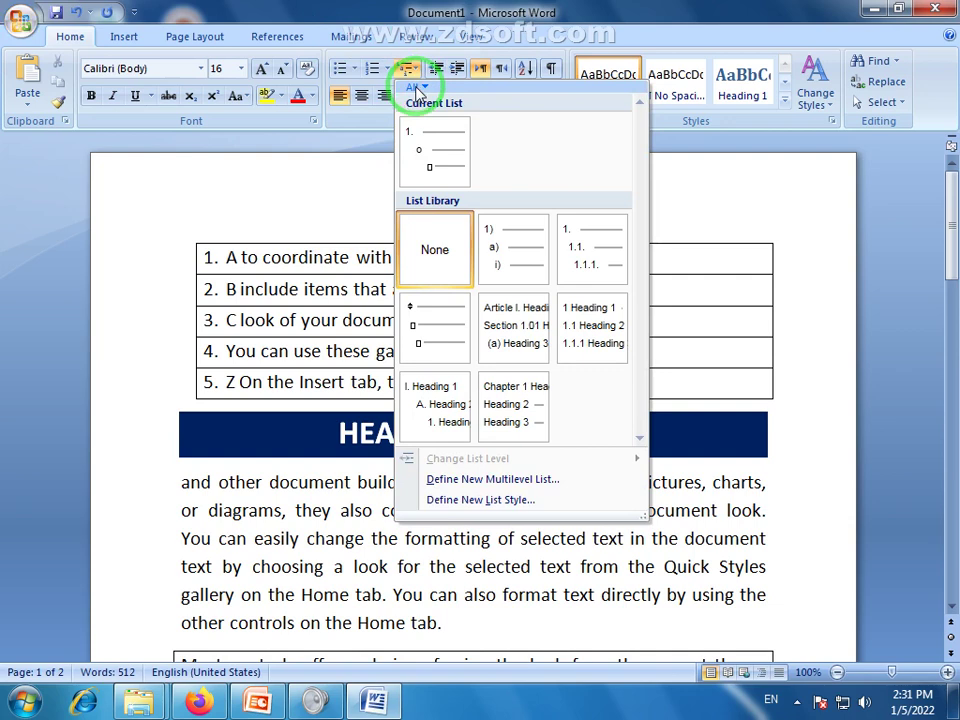
mouse_move(447, 425)
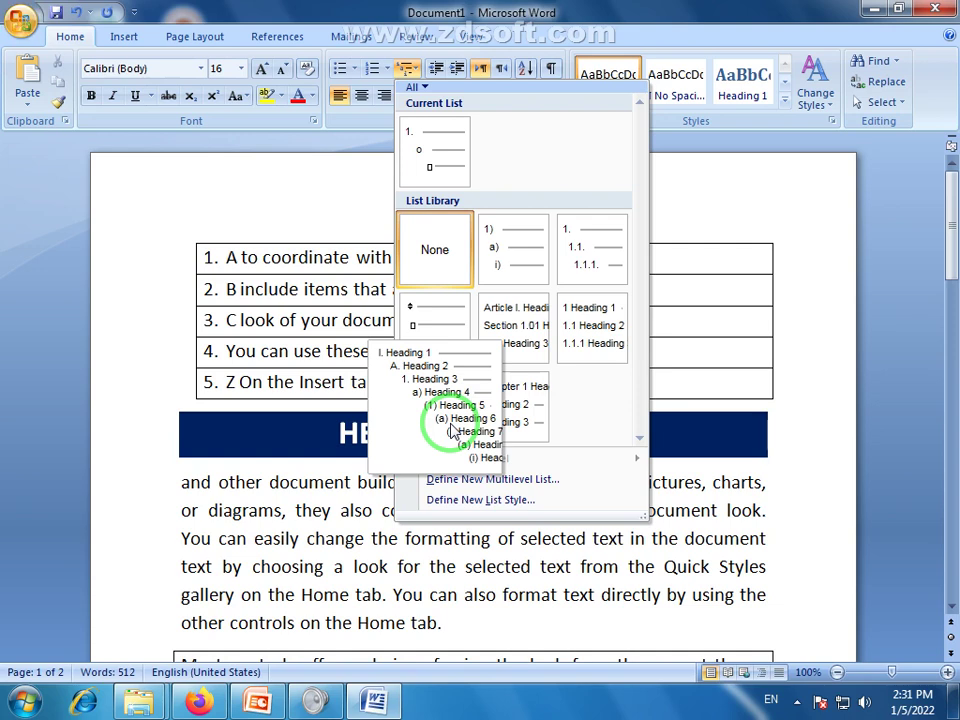
drag(950, 235, 946, 354)
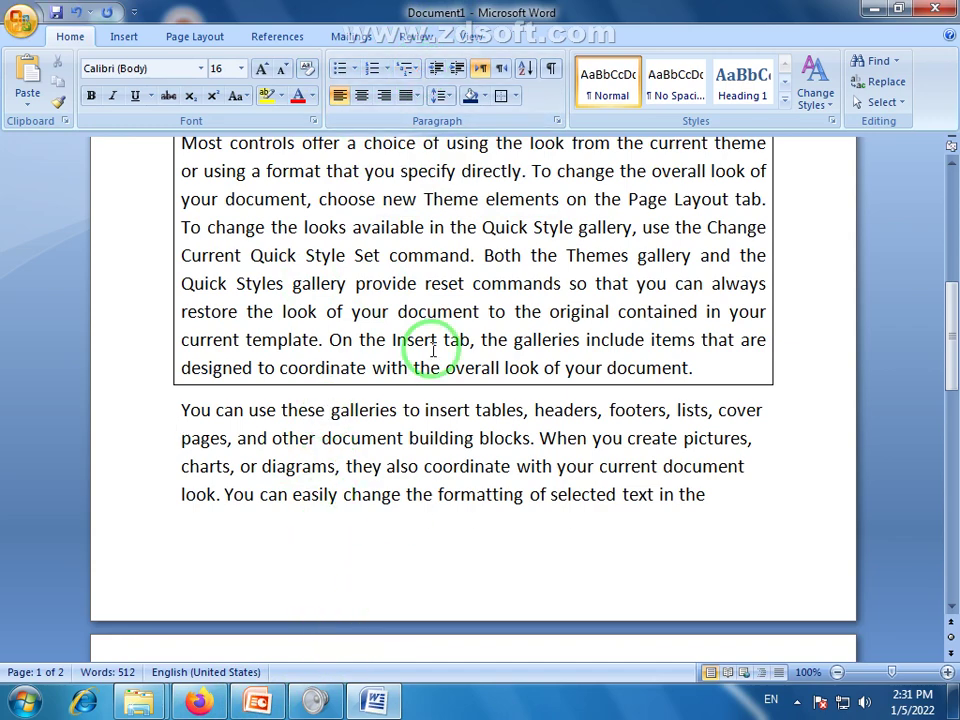
scroll(520, 224, up, 5)
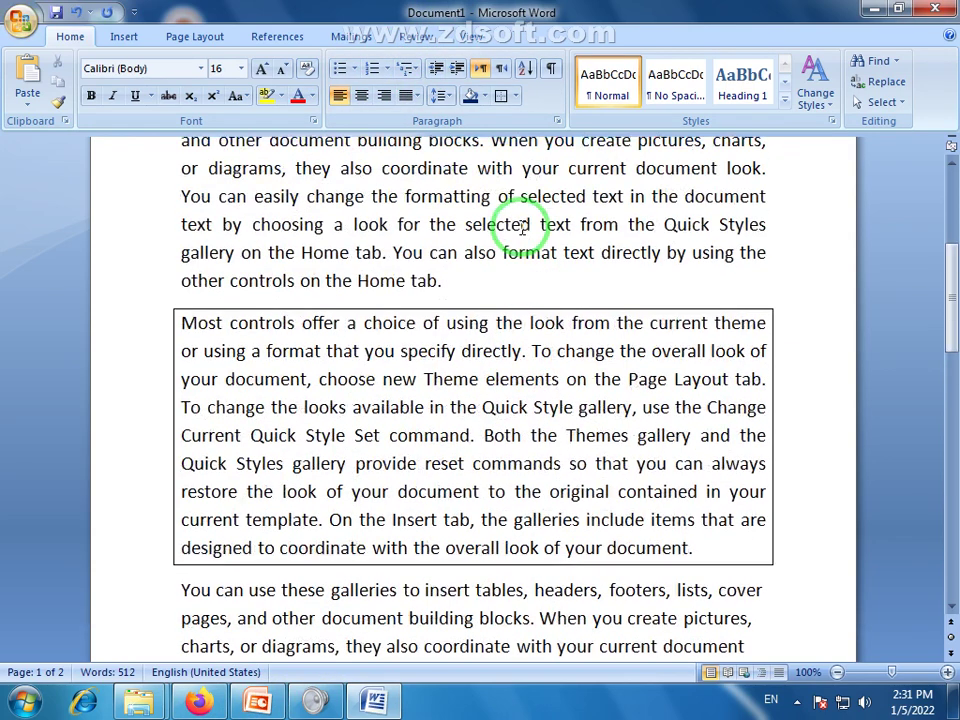
scroll(520, 224, up, 2)
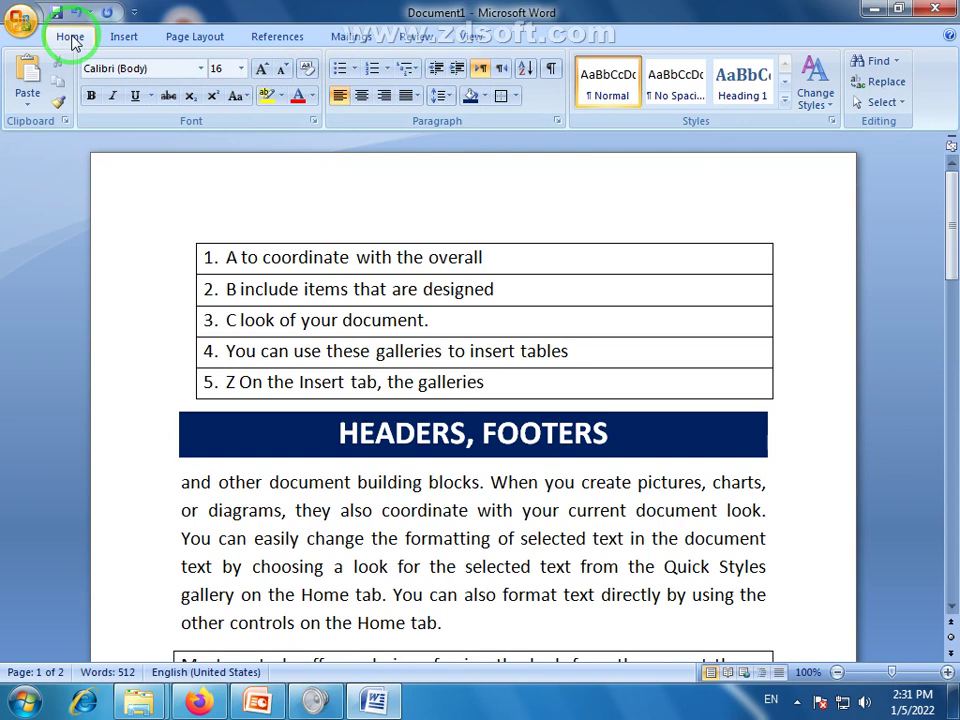
click(125, 37)
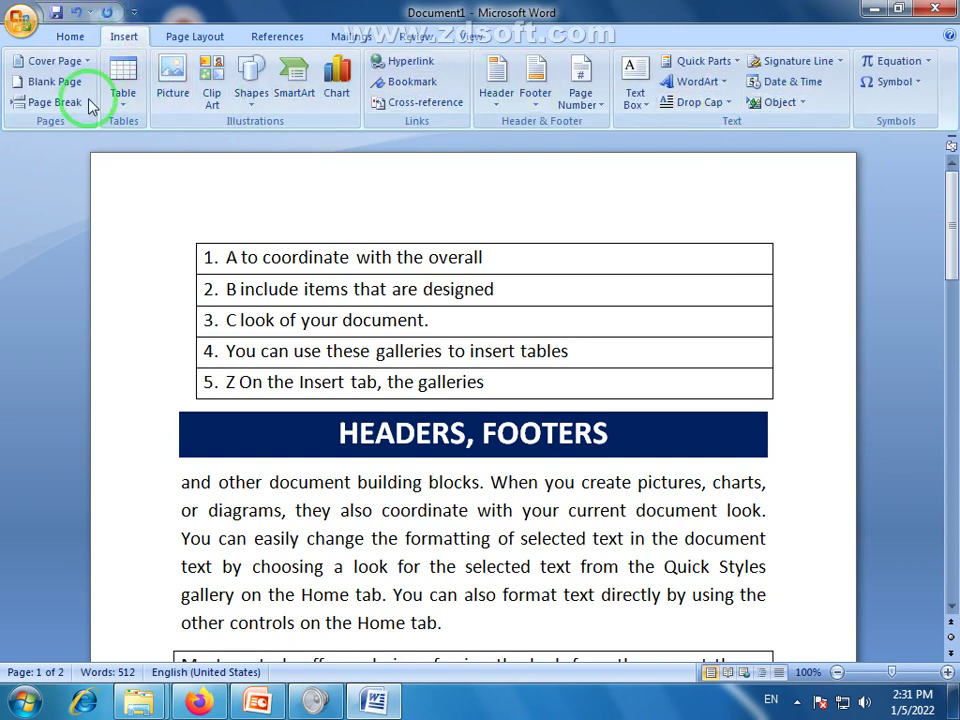
click(73, 38)
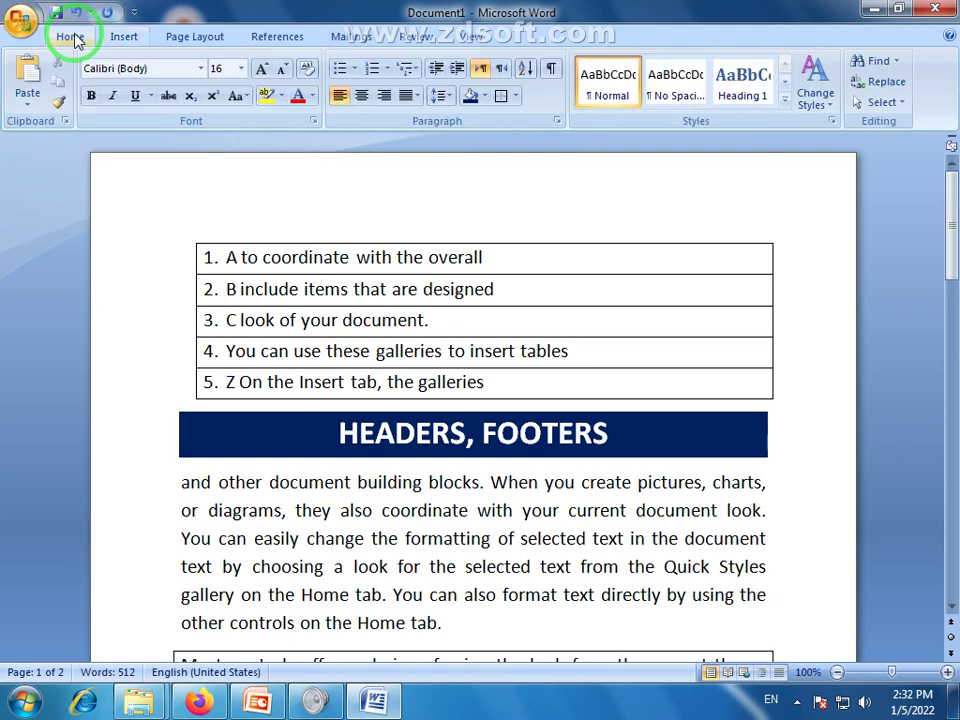